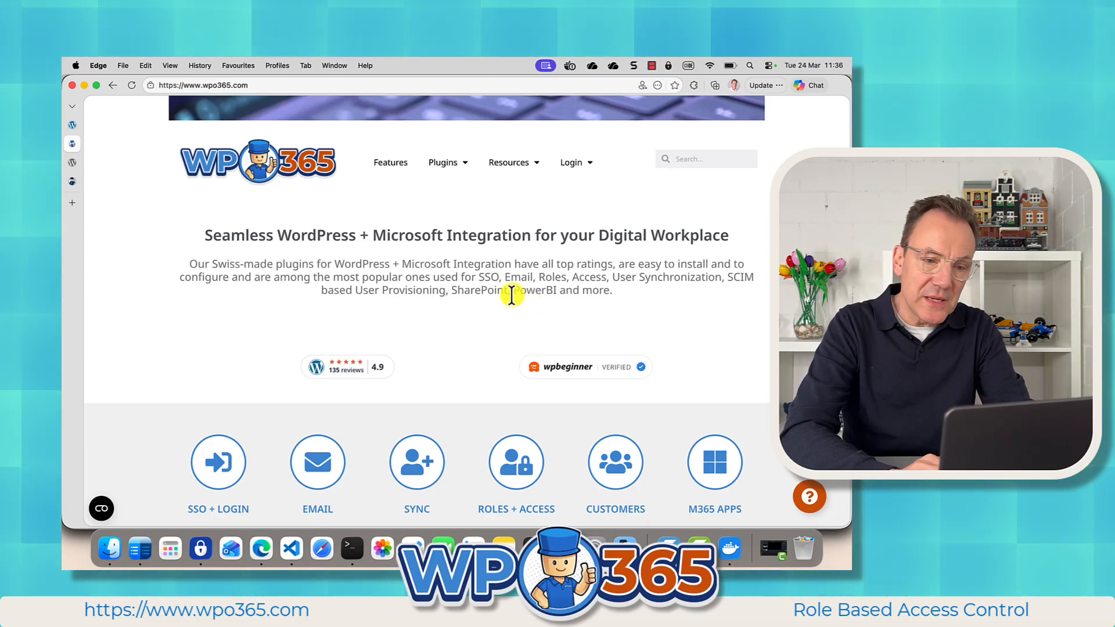
Review the WPO365 home page's feature overview down to the Roles + Access description of Role Based Access Control
scroll(495, 289, "down", 2)
scroll(492, 288, "down", 6)
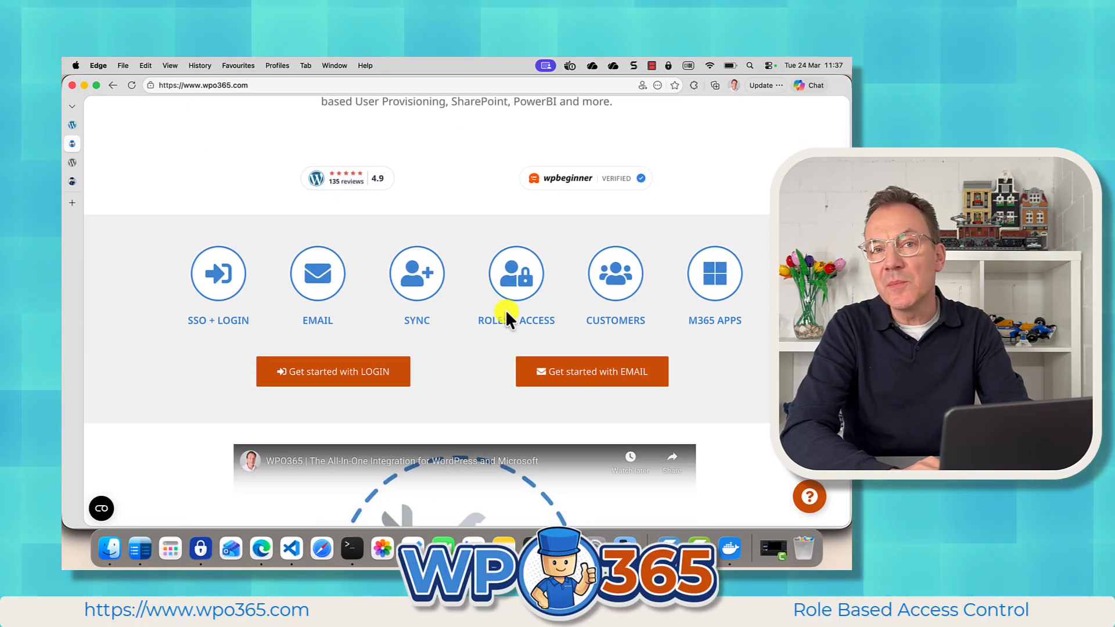
scroll(506, 311, "down", 15)
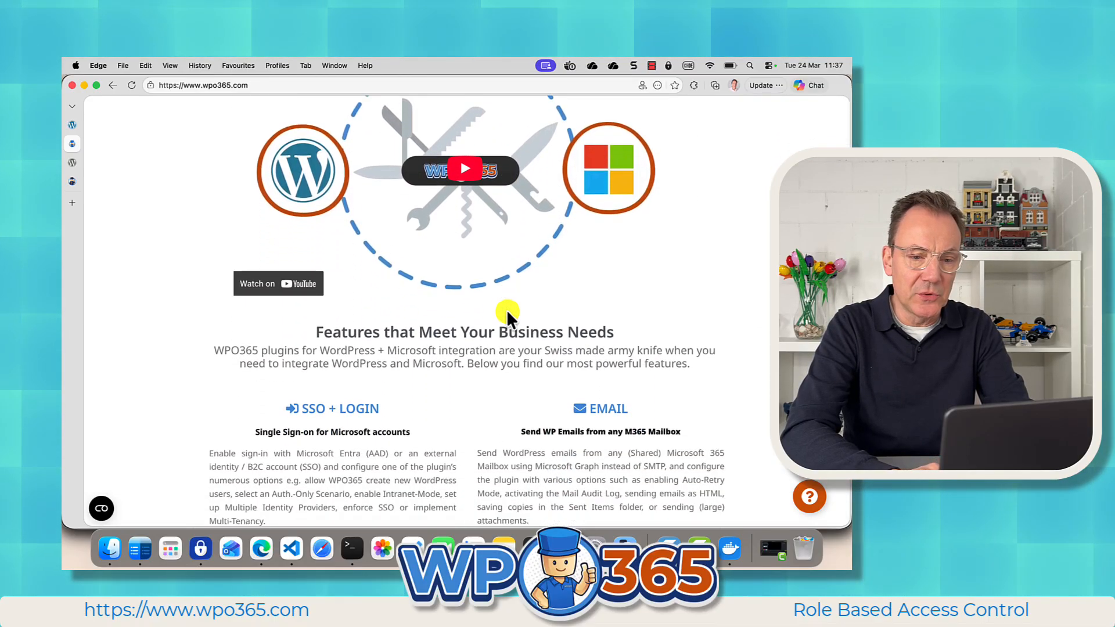
scroll(507, 313, "down", 12)
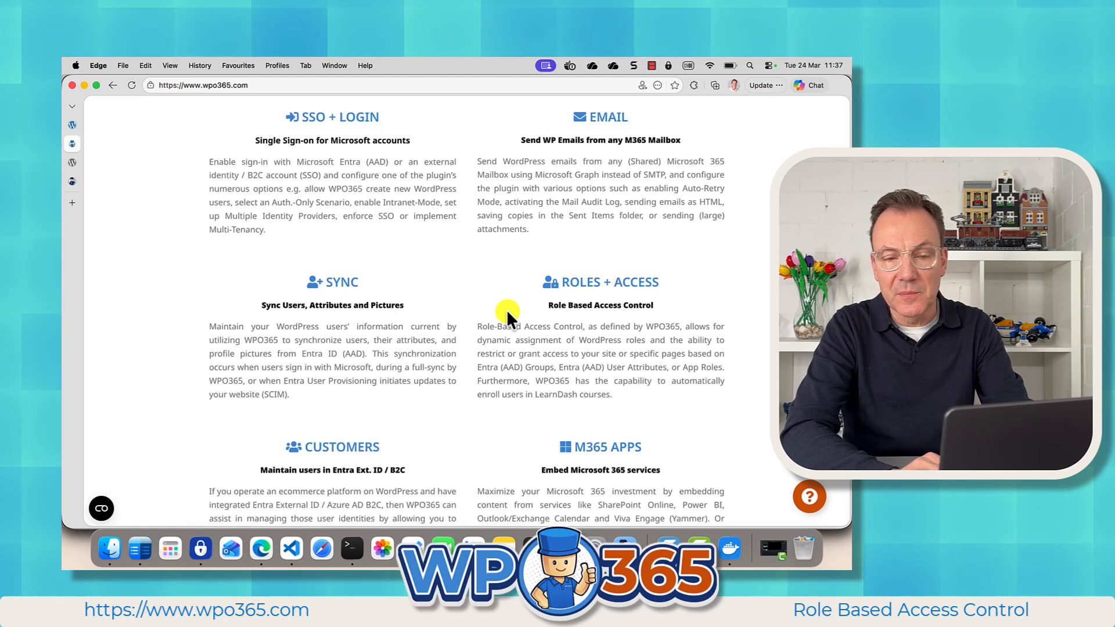
scroll(507, 317, "down", 1)
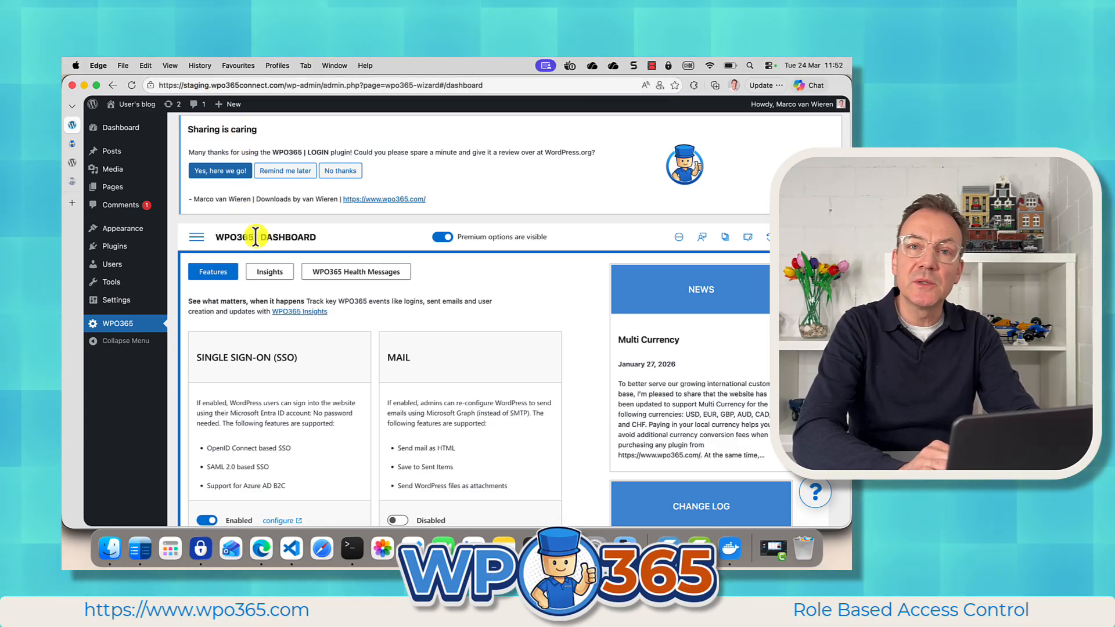
Open the WPO365 Single Sign-on settings and view the SSO-protocol choices without changing the selection
left_click(198, 238)
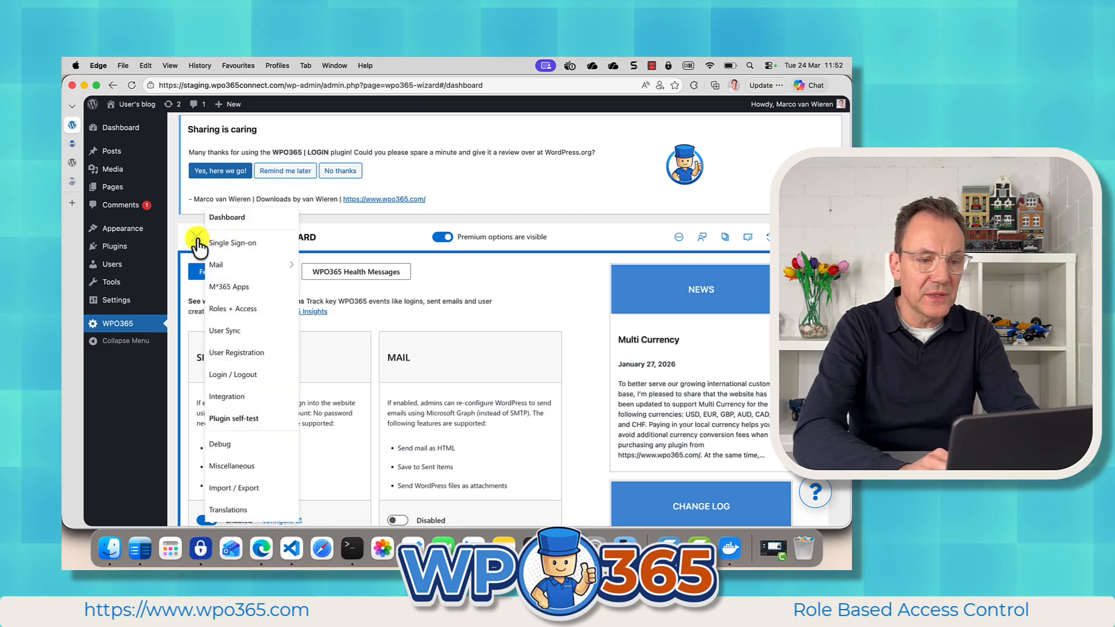
left_click(235, 244)
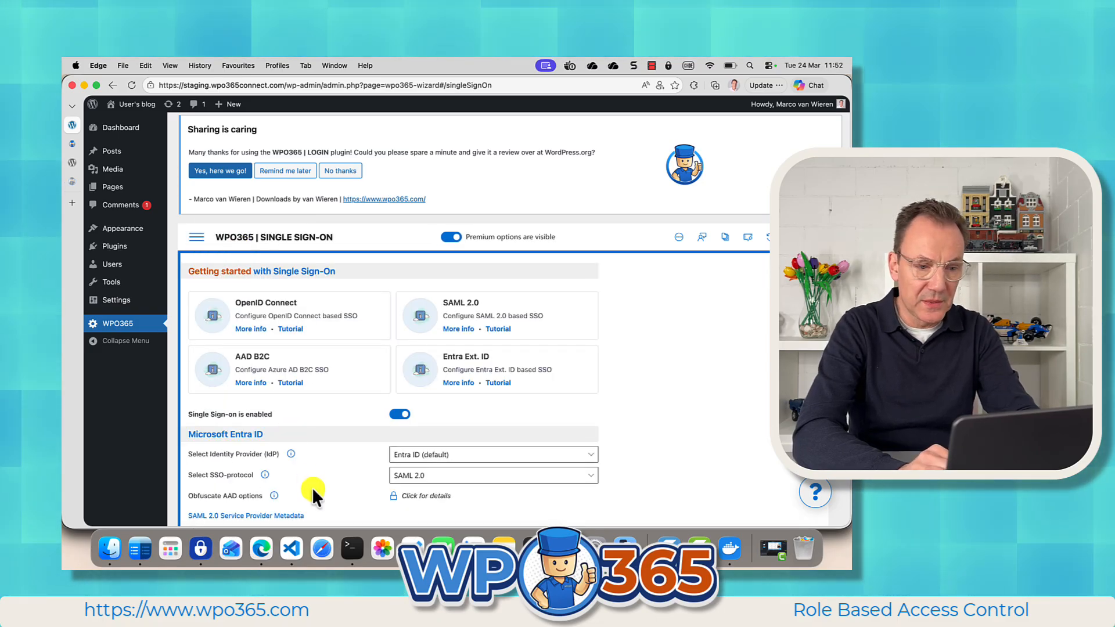
scroll(311, 491, "down", 5)
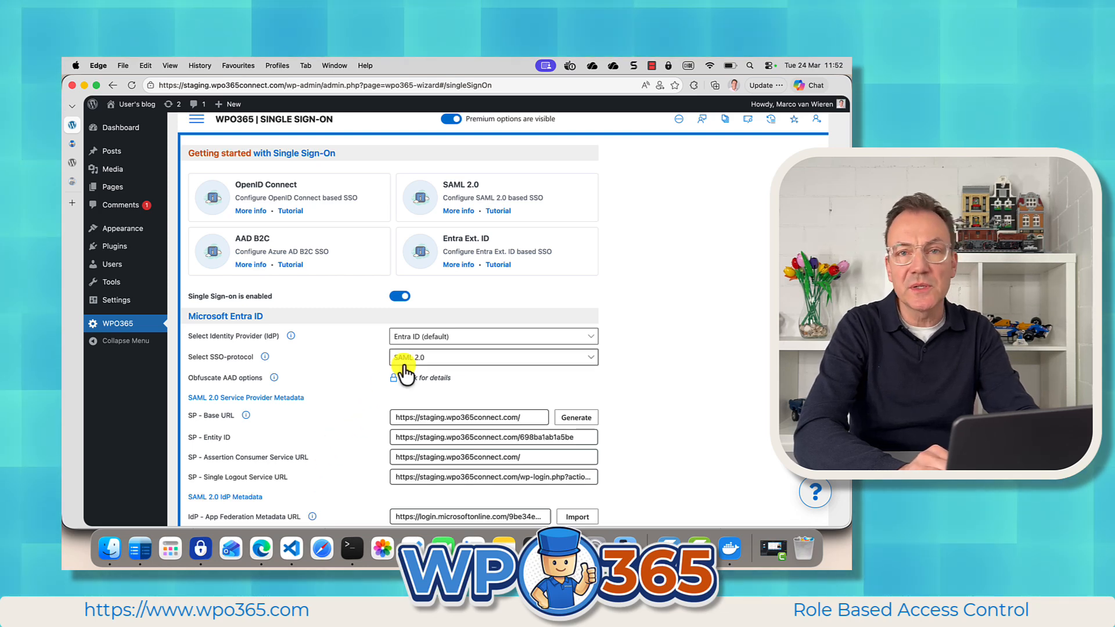
left_click(435, 360)
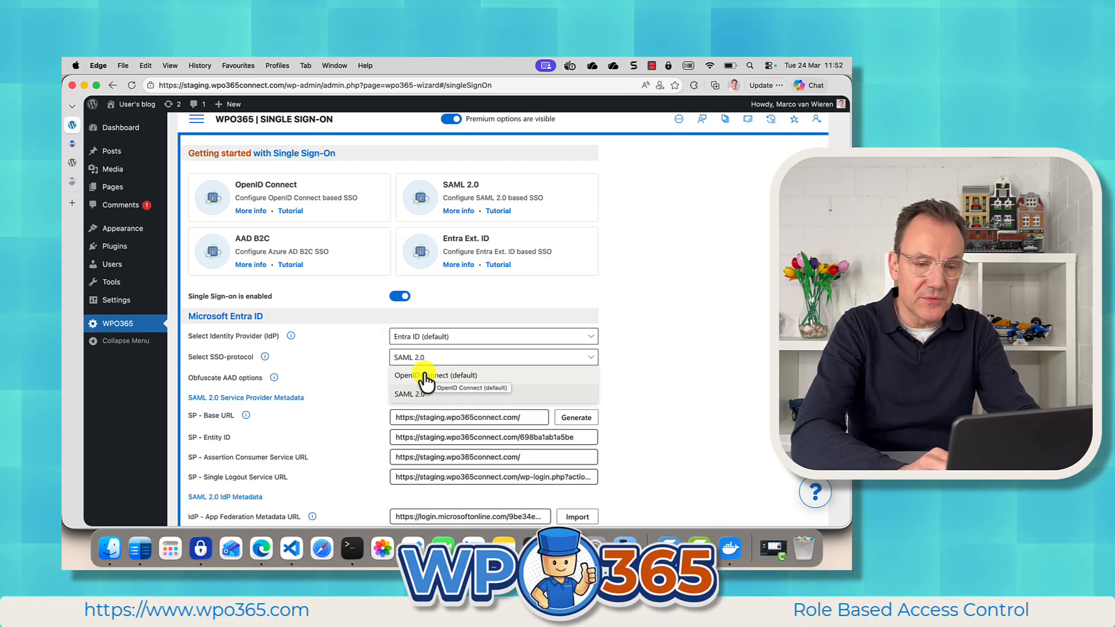
left_click(355, 361)
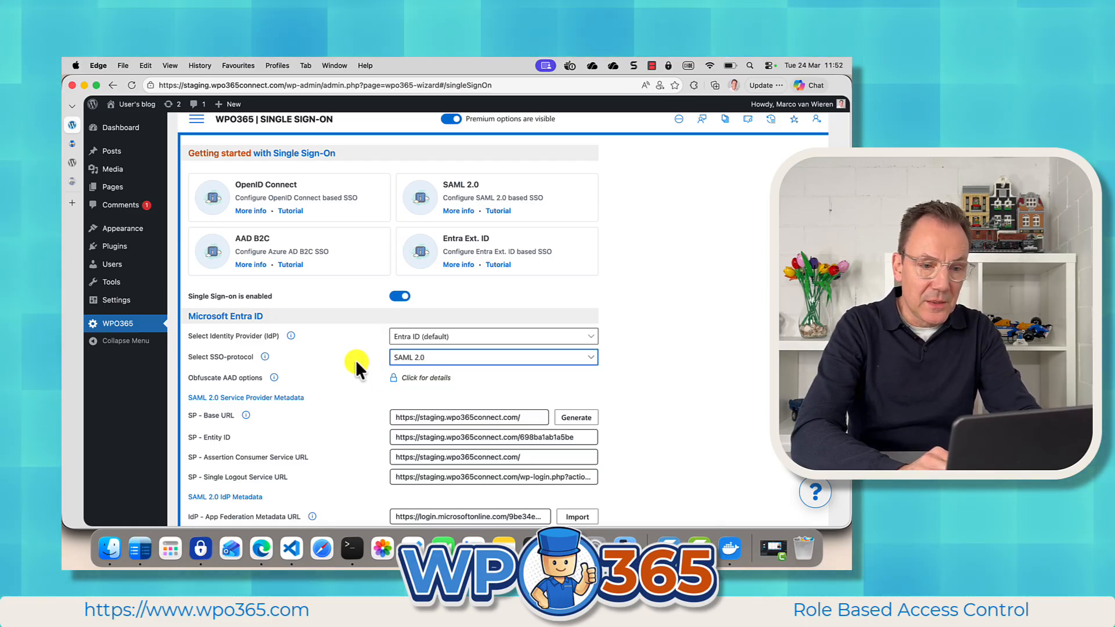
Return to the WPO365 dashboard and open the ROLES + ACCESS plugin's product page from the Roles + Access feature card
scroll(355, 361, "up", 4)
left_click(195, 237)
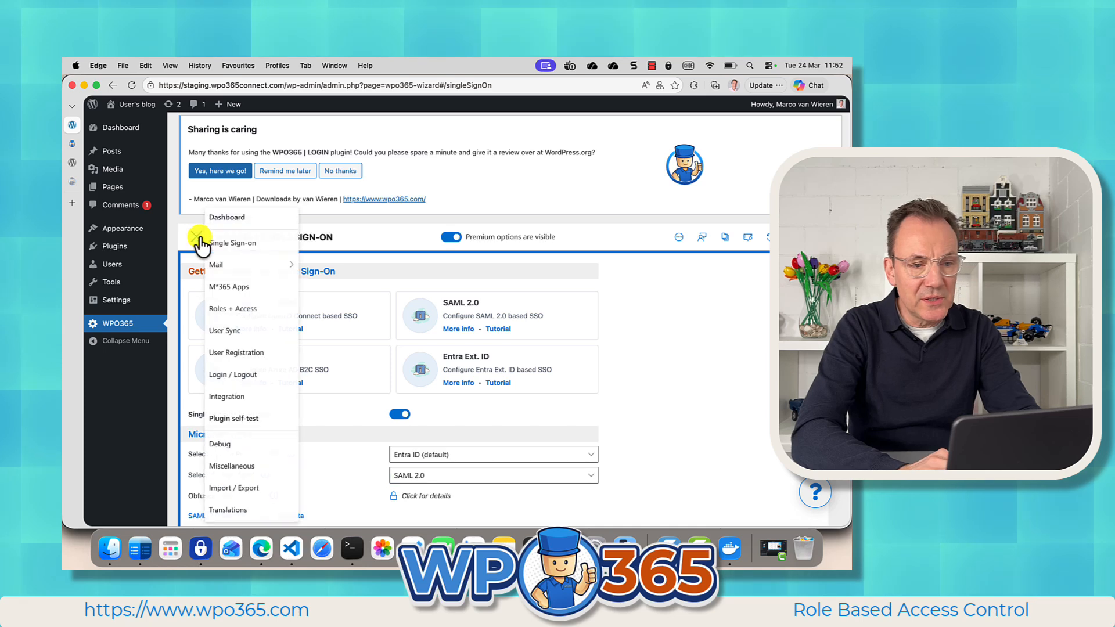
left_click(243, 215)
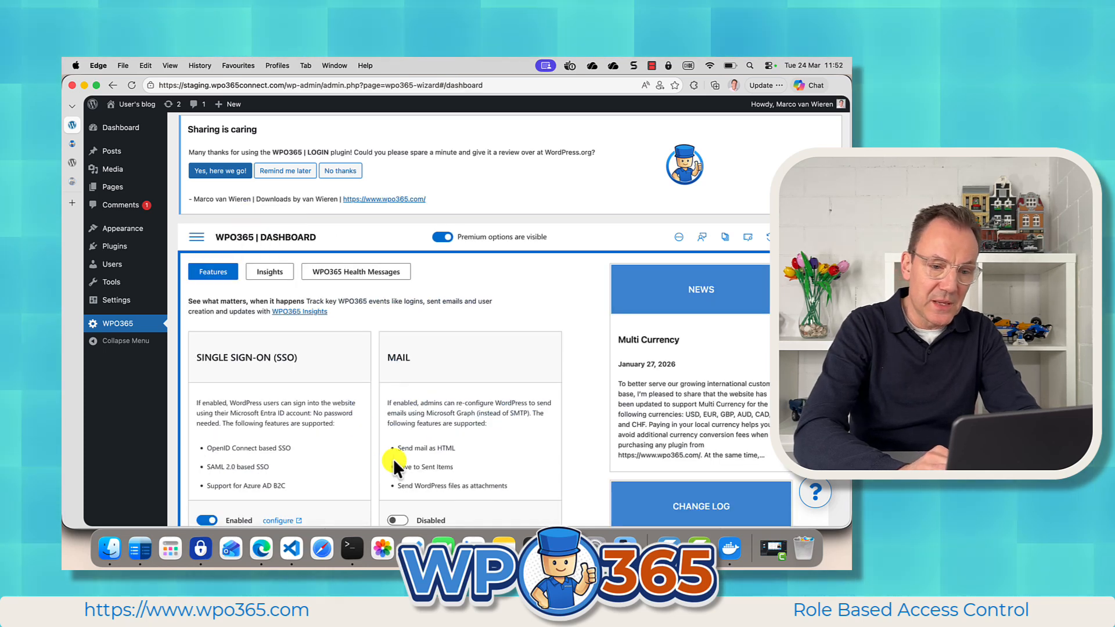
scroll(578, 452, "down", 6)
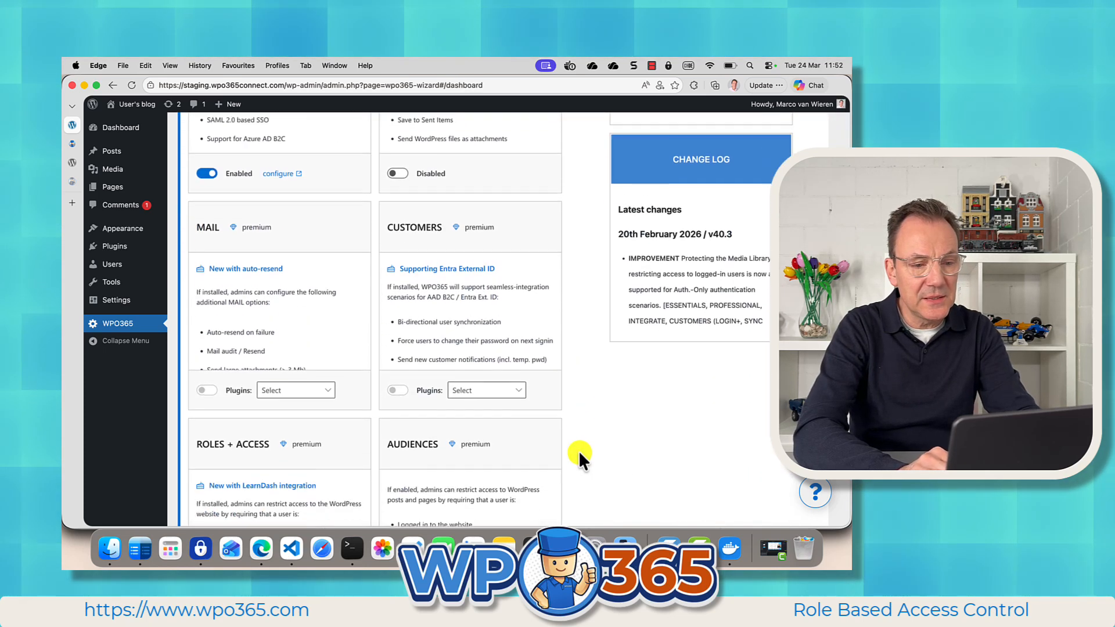
scroll(578, 451, "down", 2)
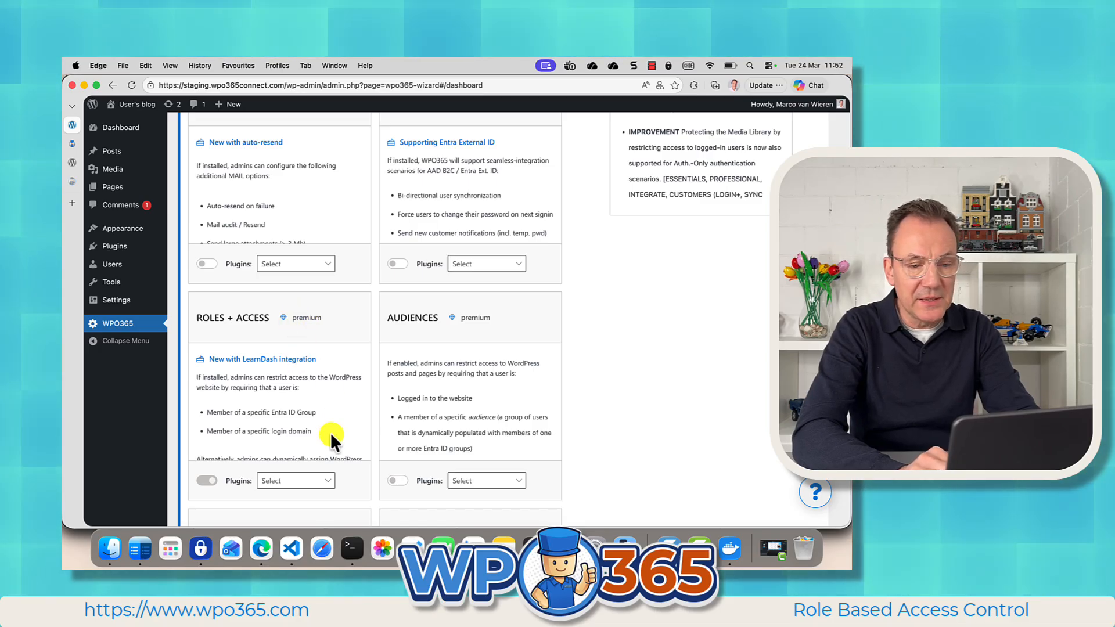
left_click(324, 483)
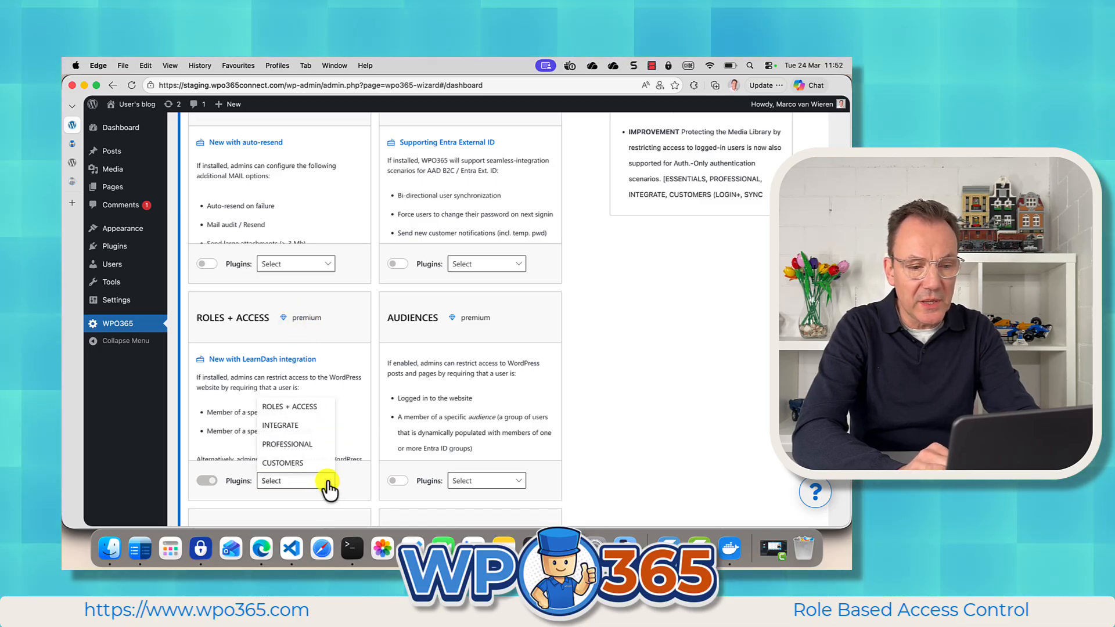
left_click(308, 409)
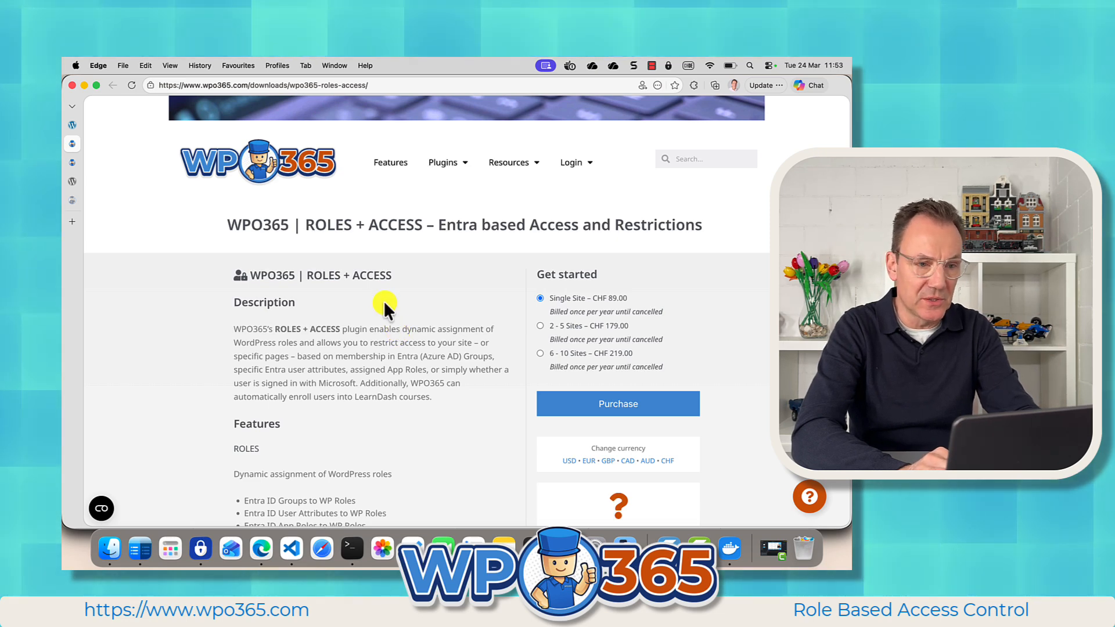
Return to the WordPress admin site and activate the WPO365 | ROLES + ACCESS plugin among the installed plugins
mouse_move(78, 145)
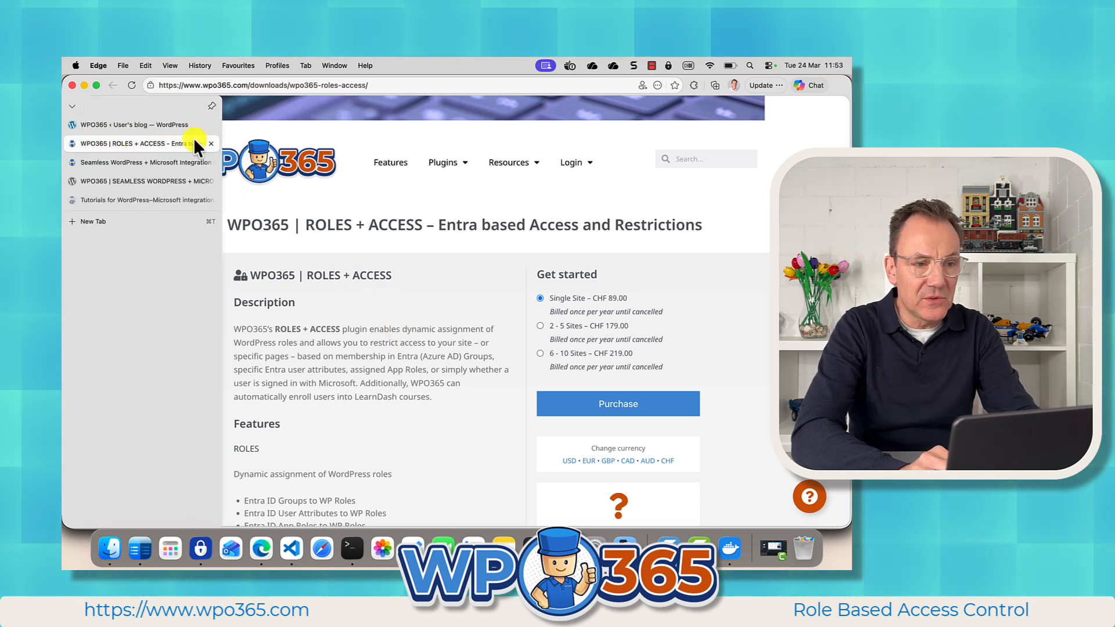
left_click(164, 127)
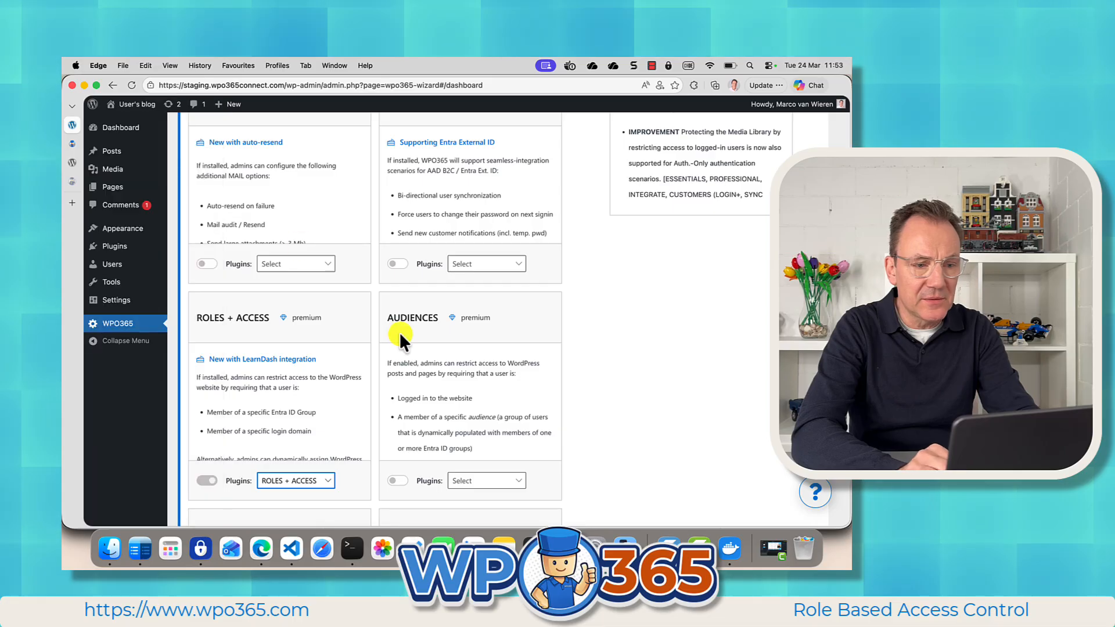
mouse_move(137, 246)
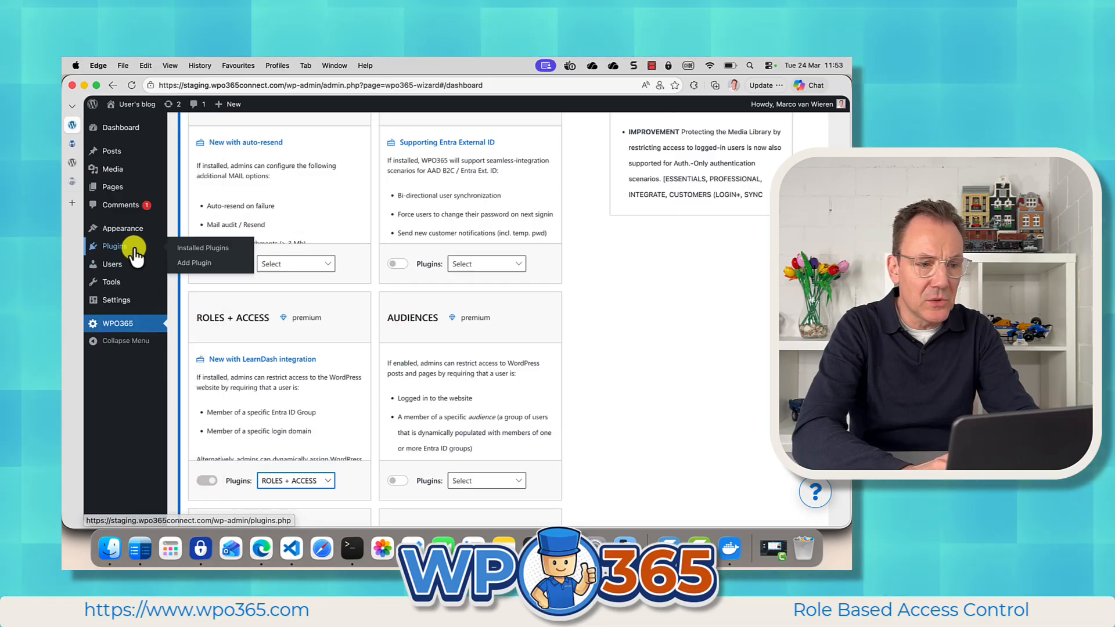
left_click(203, 250)
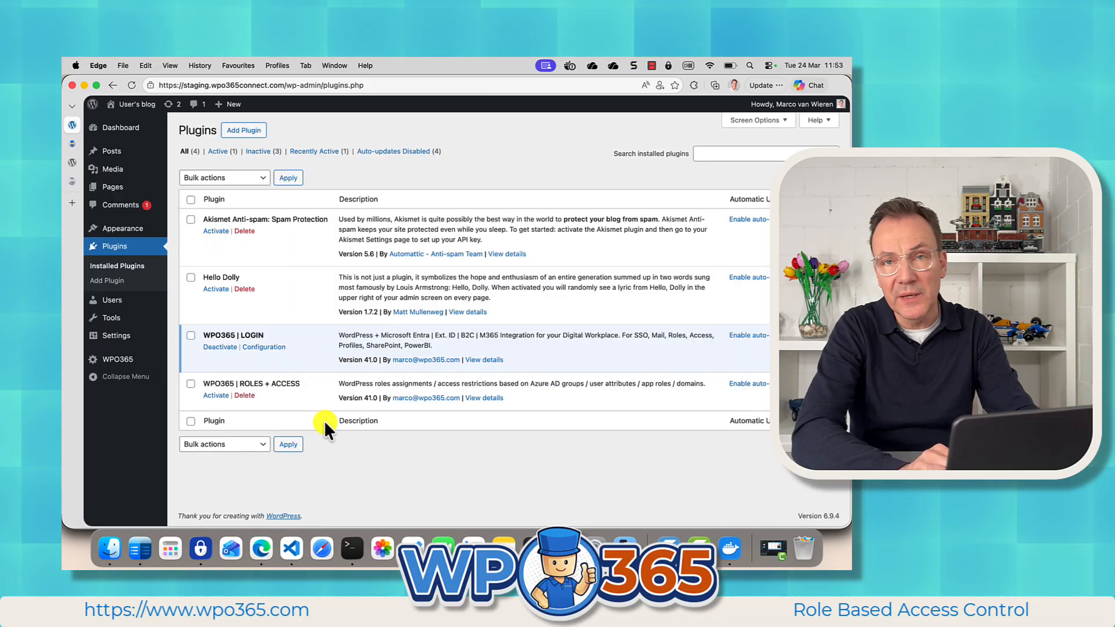
left_click(220, 397)
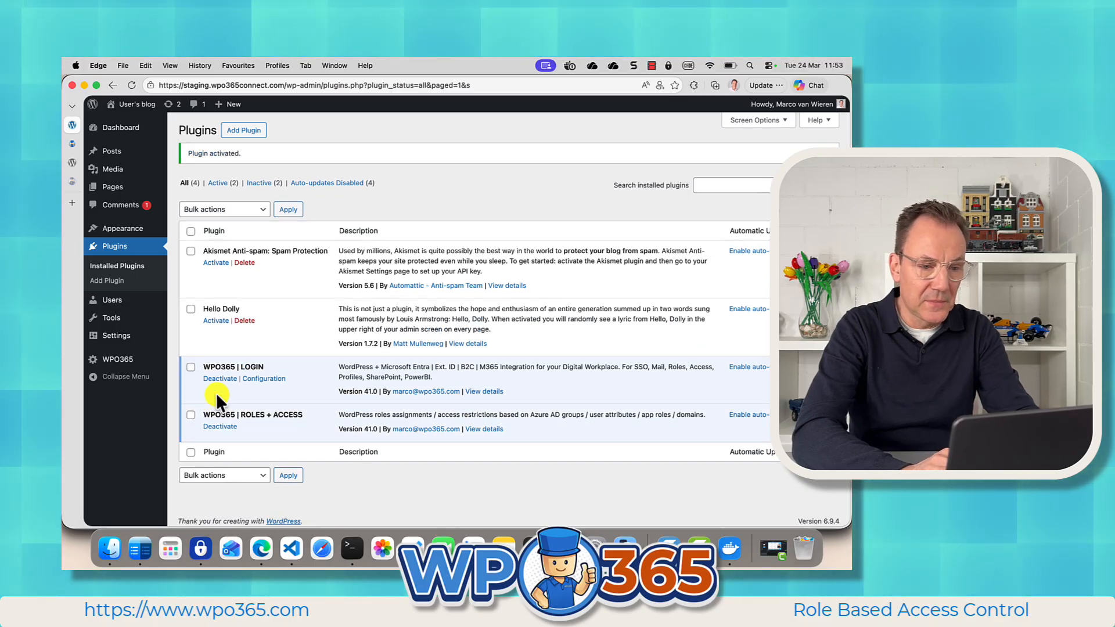
Open the WPO365 | LOGIN plugin's configuration and check whether the Roles + Access feature is enabled on the dashboard
left_click(265, 379)
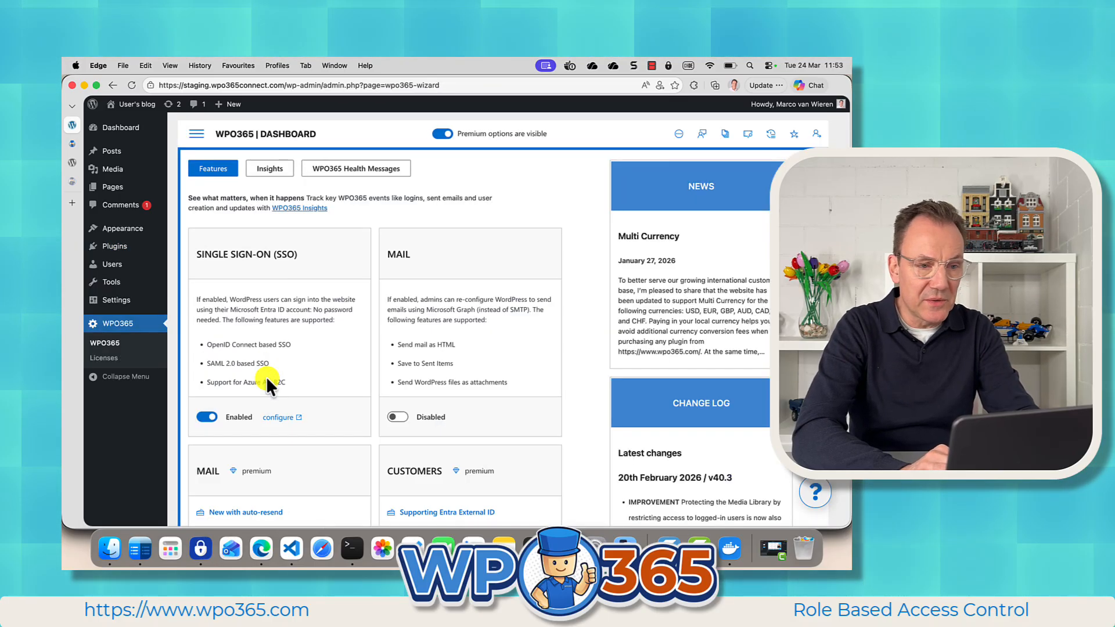
scroll(576, 401, "down", 10)
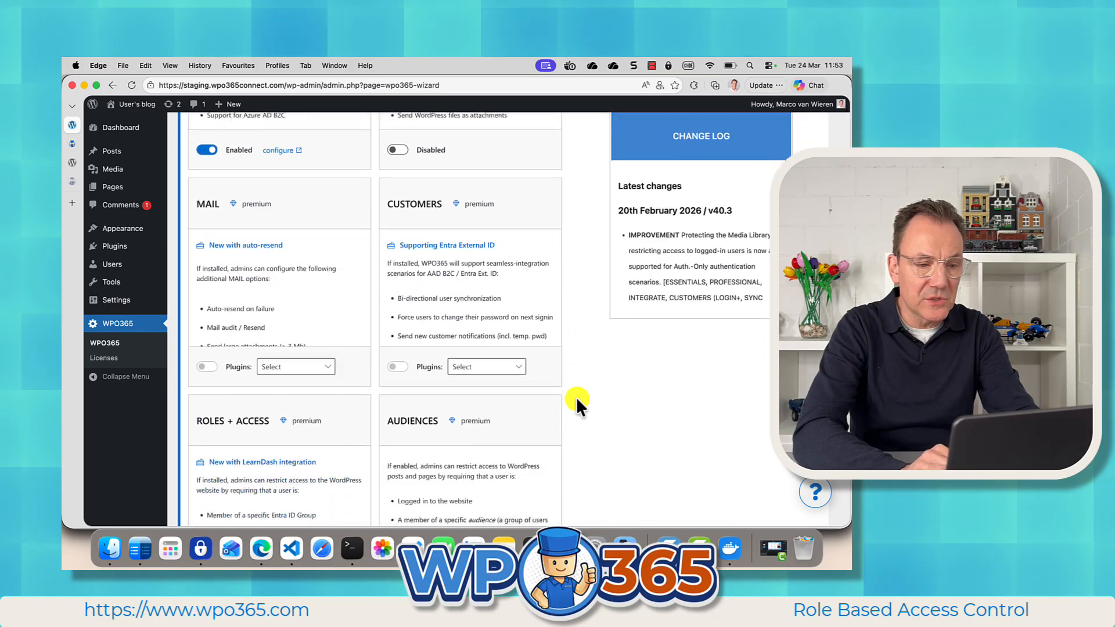
scroll(576, 399, "down", 1)
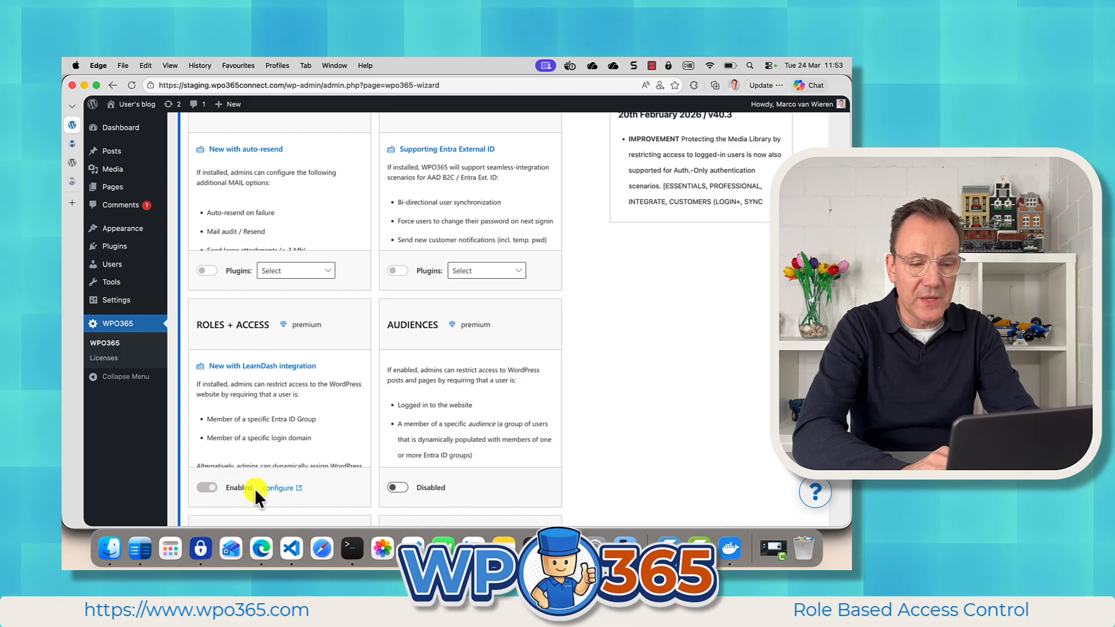
scroll(291, 482, "up", 8)
scroll(291, 485, "up", 2)
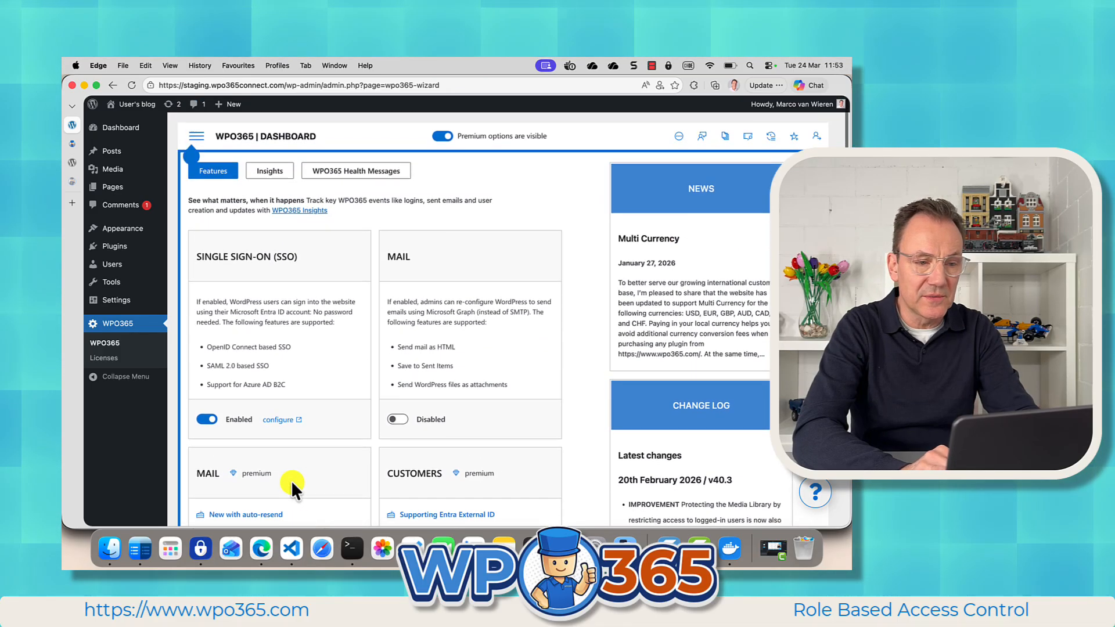
Open the WPO365 Roles + Access settings and review the Protection, Roles + Access and Audiences options
left_click(197, 138)
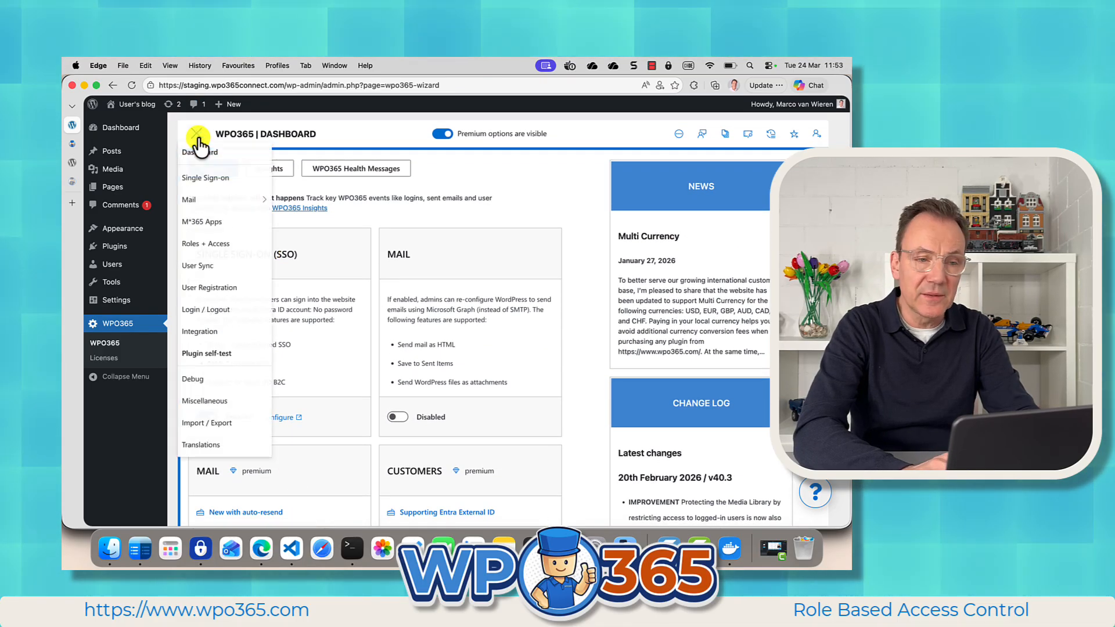
left_click(209, 244)
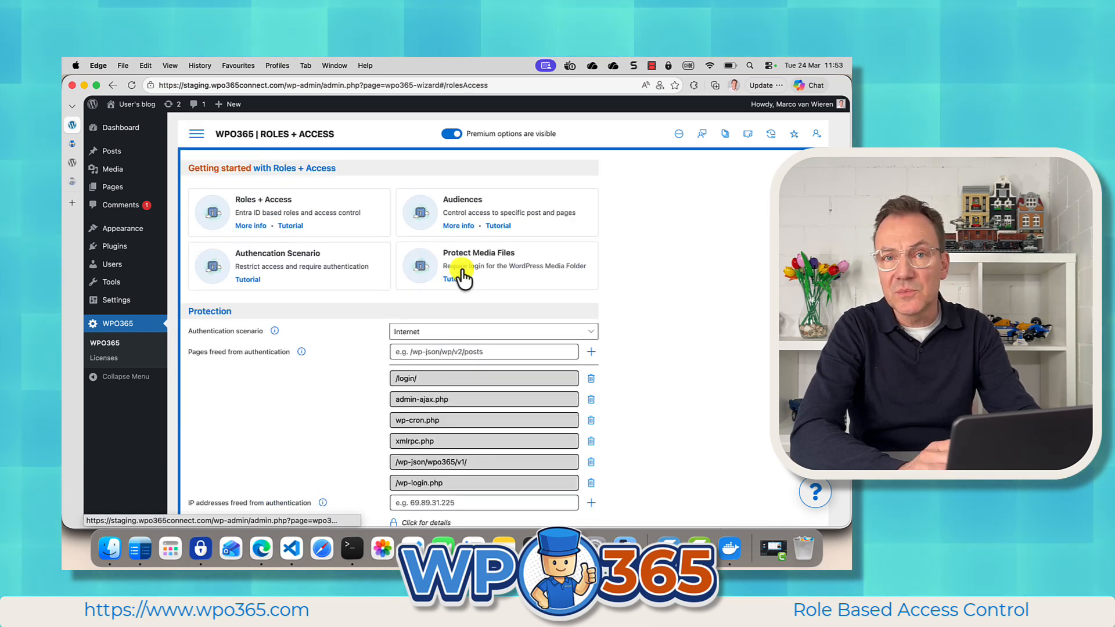
scroll(312, 392, "down", 5)
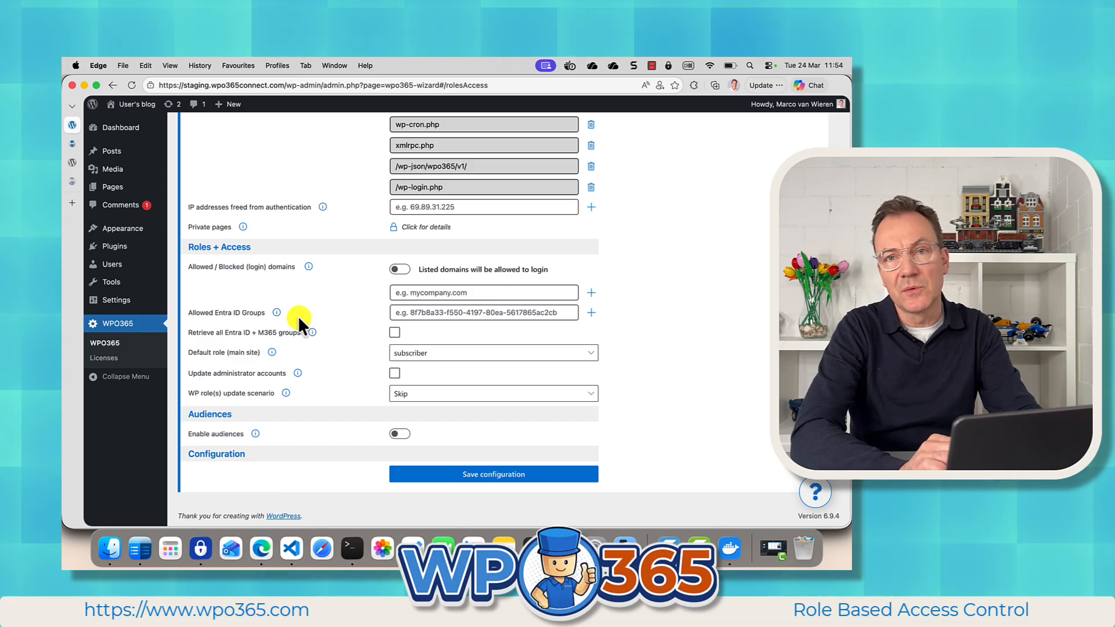
scroll(298, 316, "up", 10)
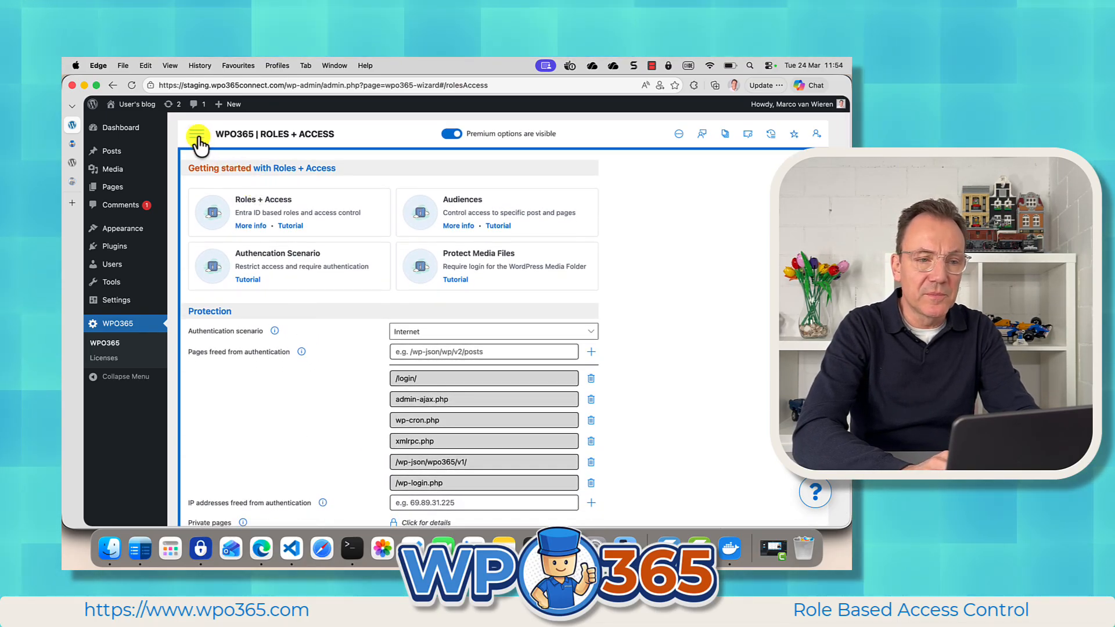
Run the WPO365 plugin self-test and review its results down to the SAML 2.0 based SSO section
left_click(197, 138)
left_click(214, 352)
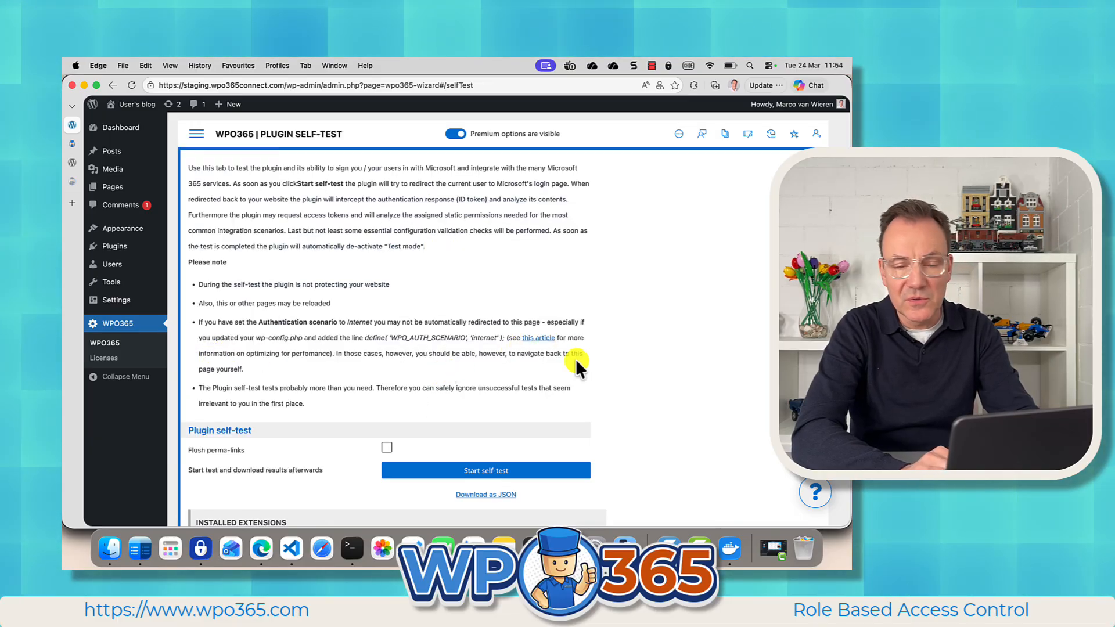
left_click(481, 472)
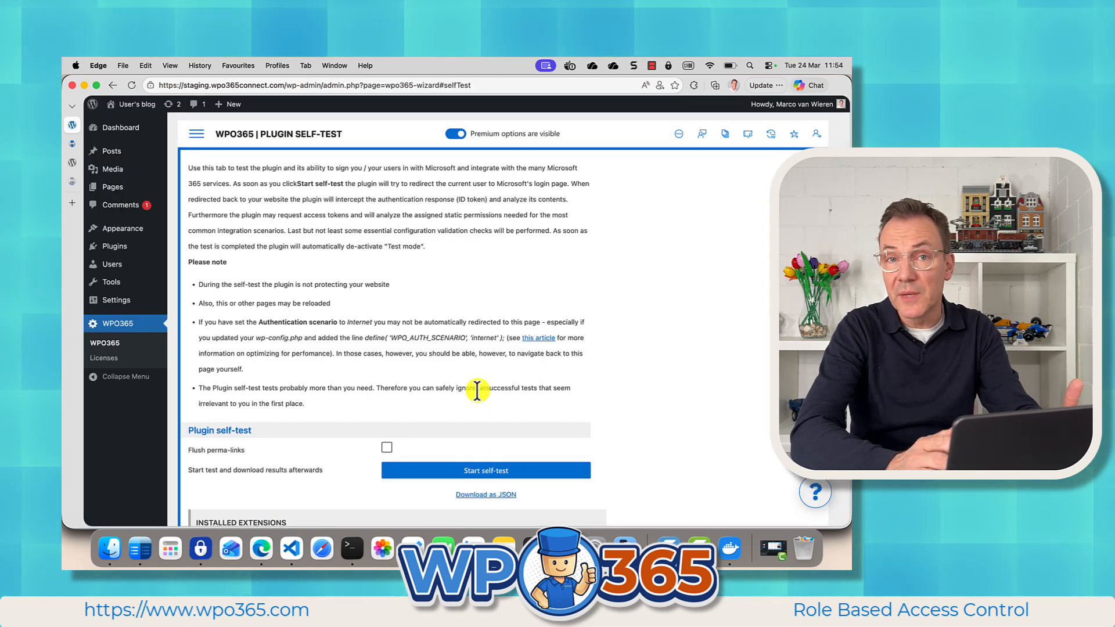
scroll(504, 344, "down", 1)
scroll(504, 344, "down", 10)
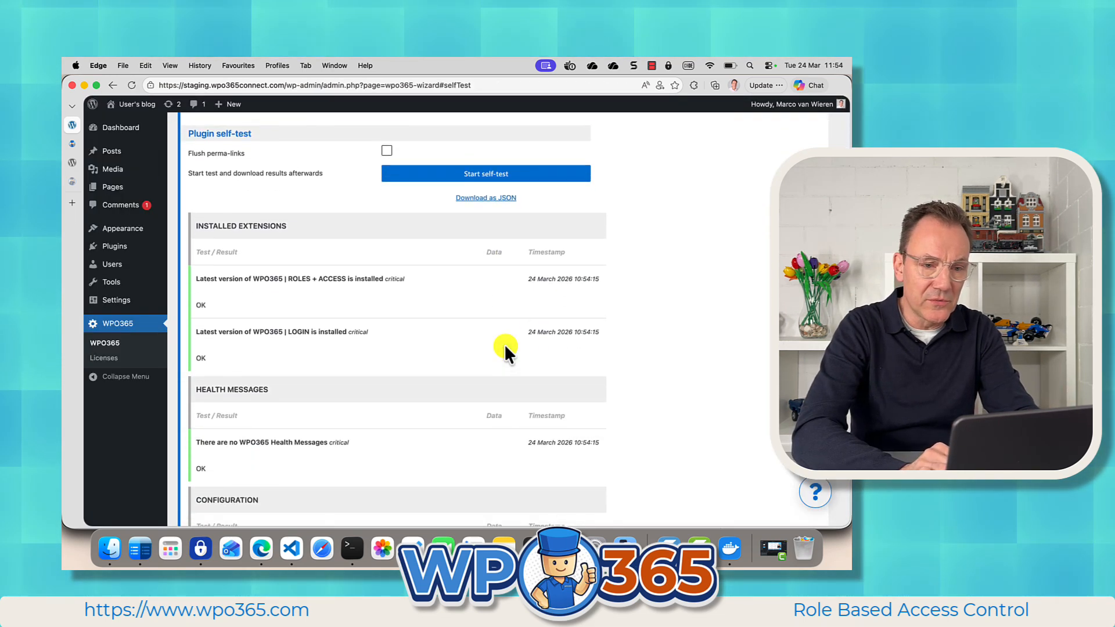
scroll(504, 344, "down", 12)
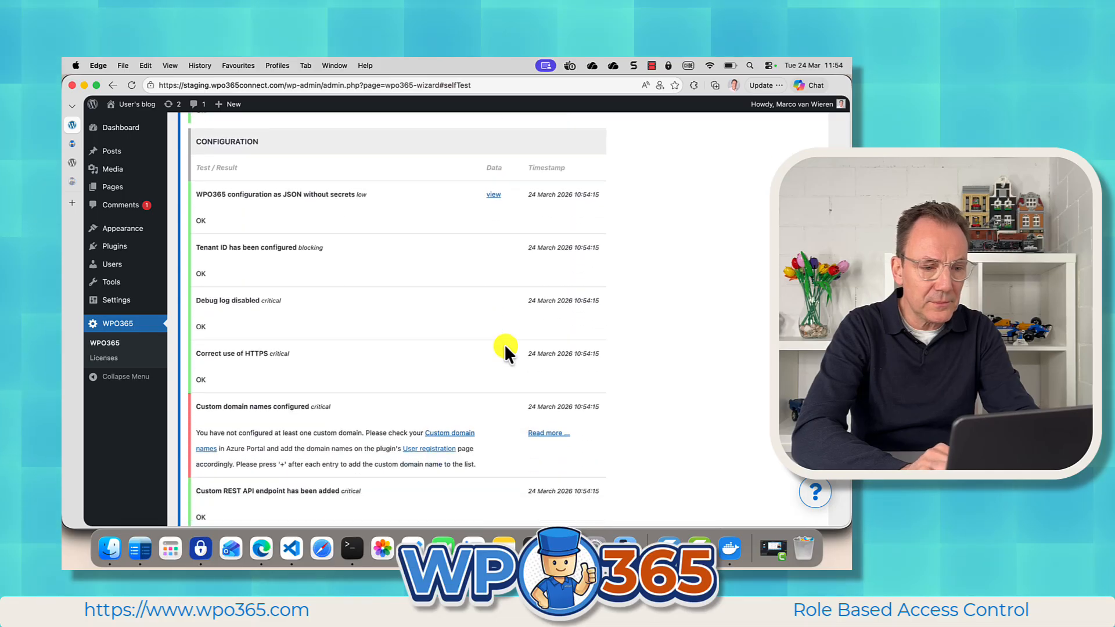
scroll(504, 348, "down", 12)
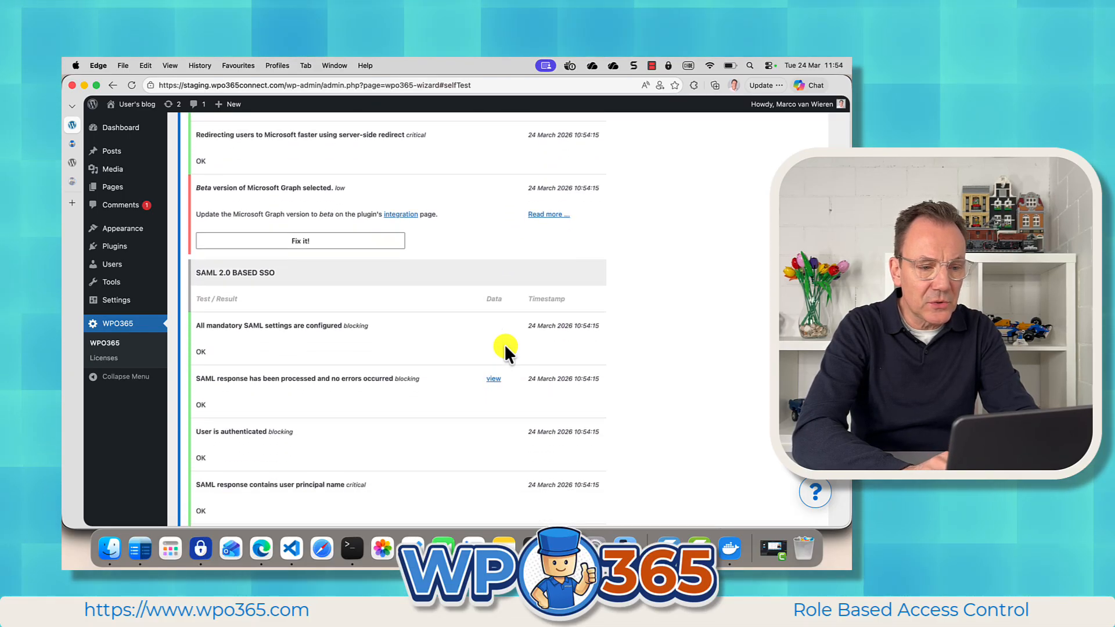
scroll(418, 290, "up", 1)
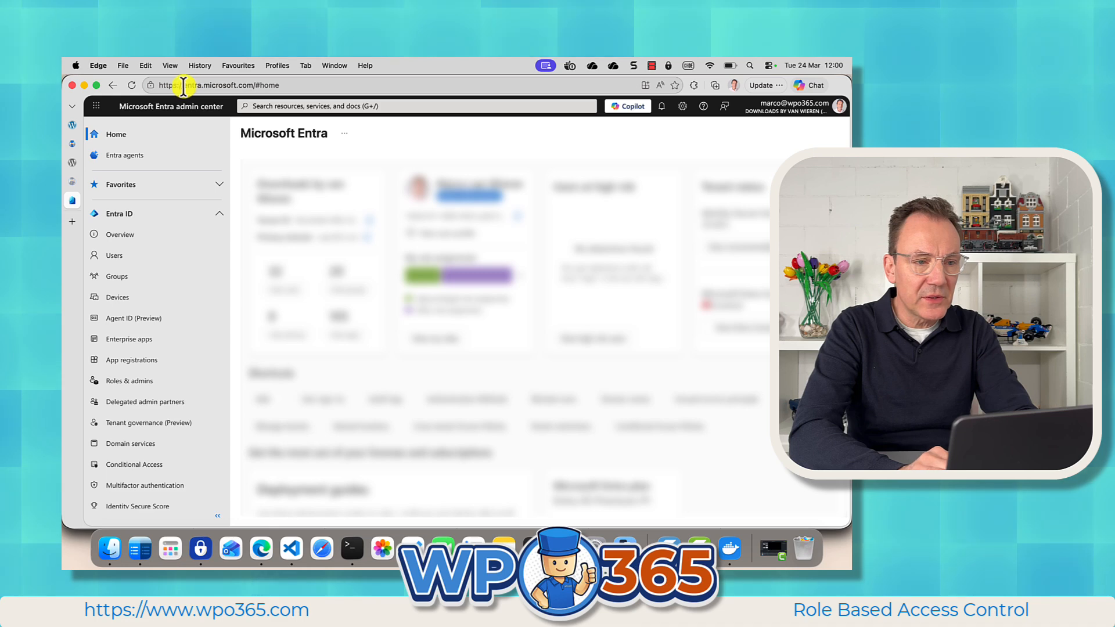
Search the Microsoft Entra enterprise applications for "video" and open the VIDEO DEMO SAML application
left_click_drag(183, 85, 257, 87)
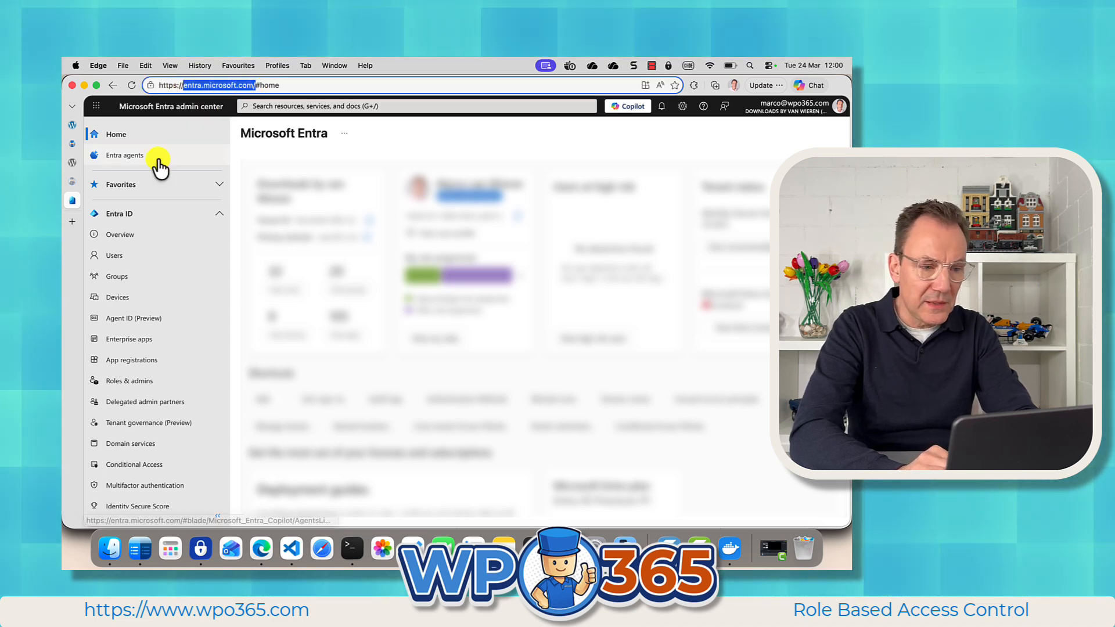
left_click(153, 344)
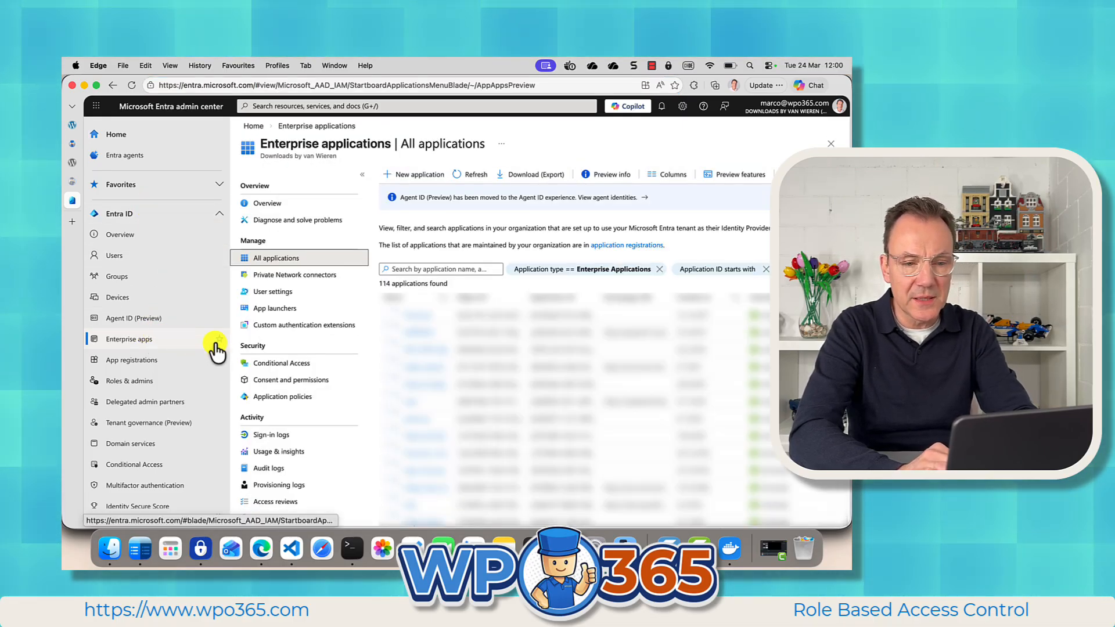
left_click(403, 269)
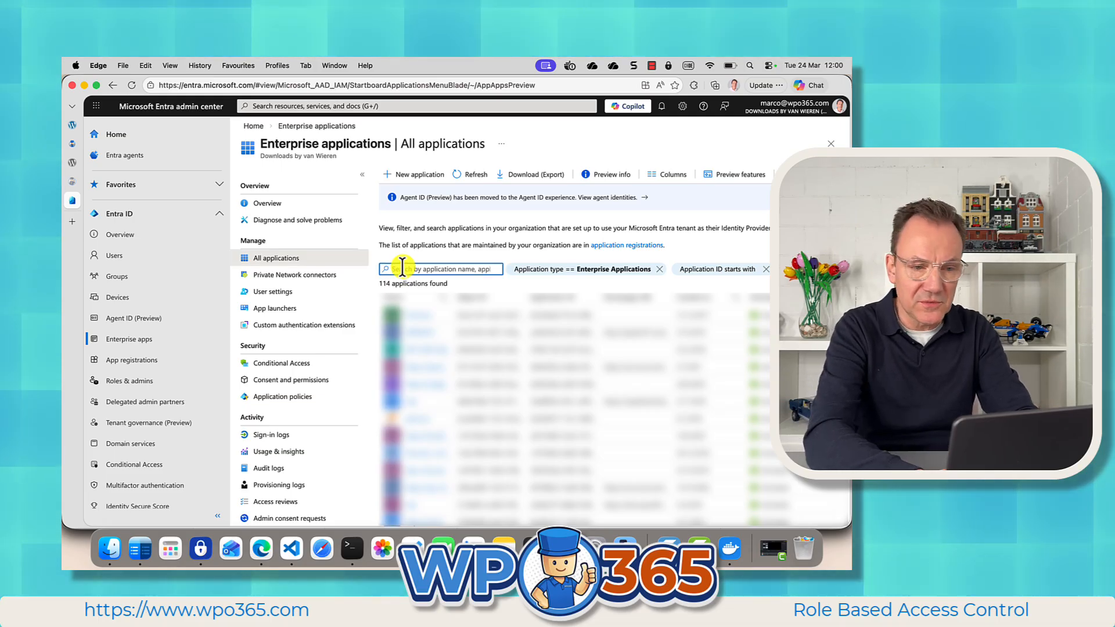
type("wideo")
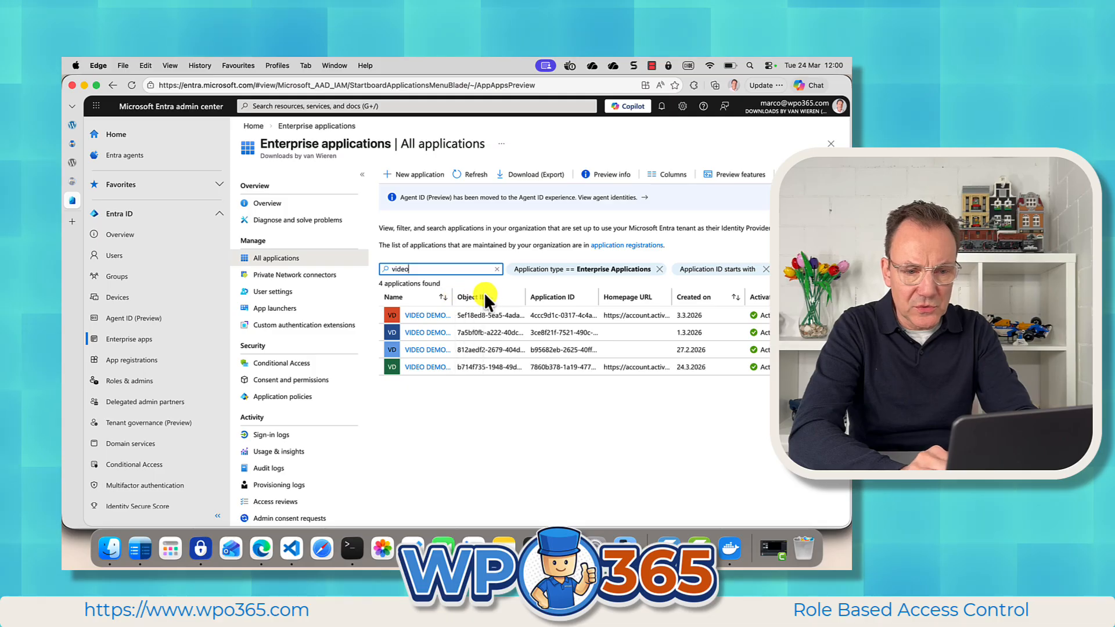
left_click_drag(485, 295, 492, 298)
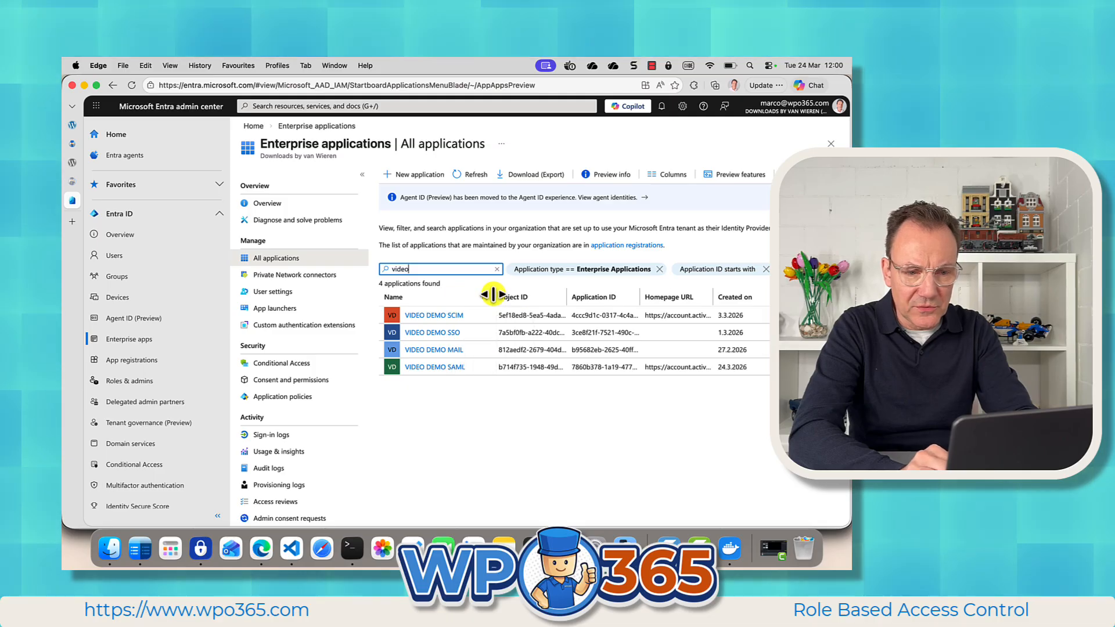
left_click(432, 368)
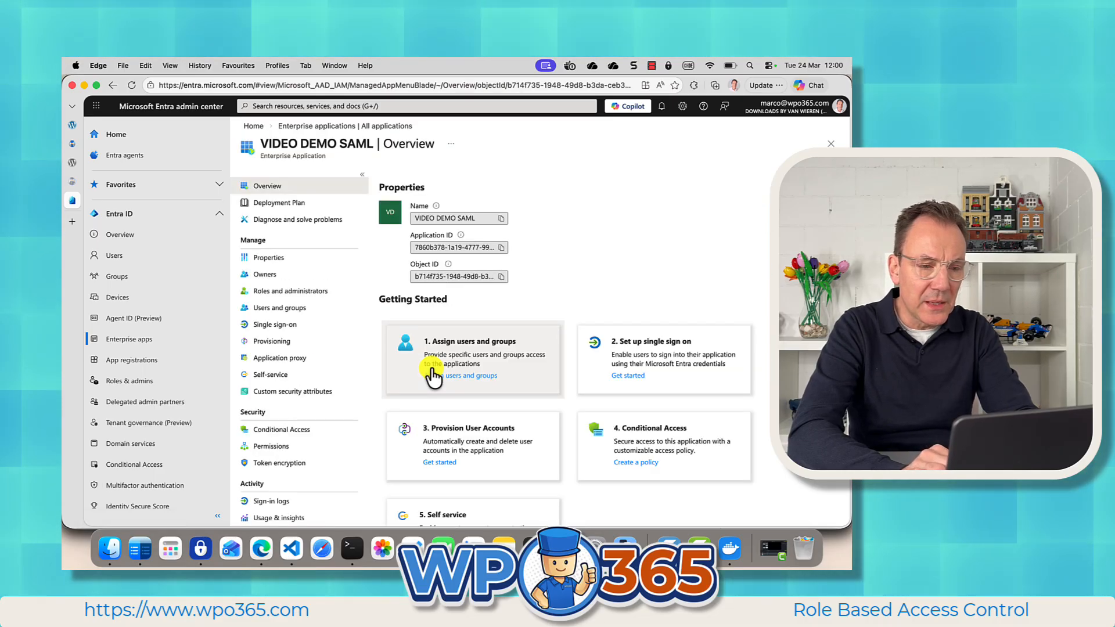
Open the Attributes & Claims of VIDEO DEMO SAML's SAML-based single sign-on configuration for editing
left_click(284, 336)
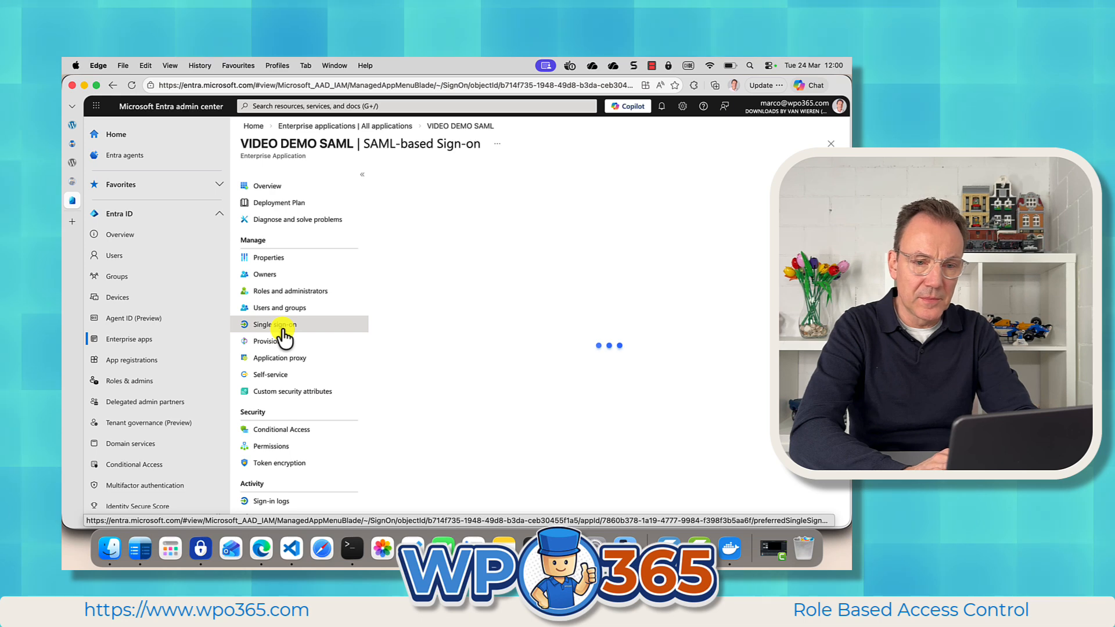
scroll(469, 384, "down", 4)
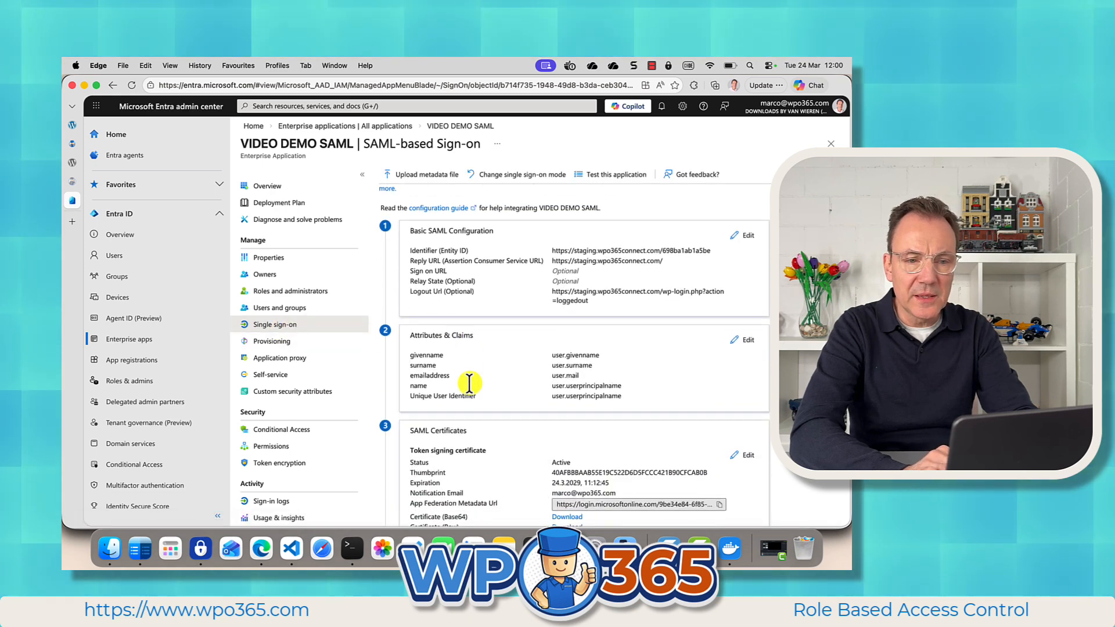
scroll(469, 384, "down", 1)
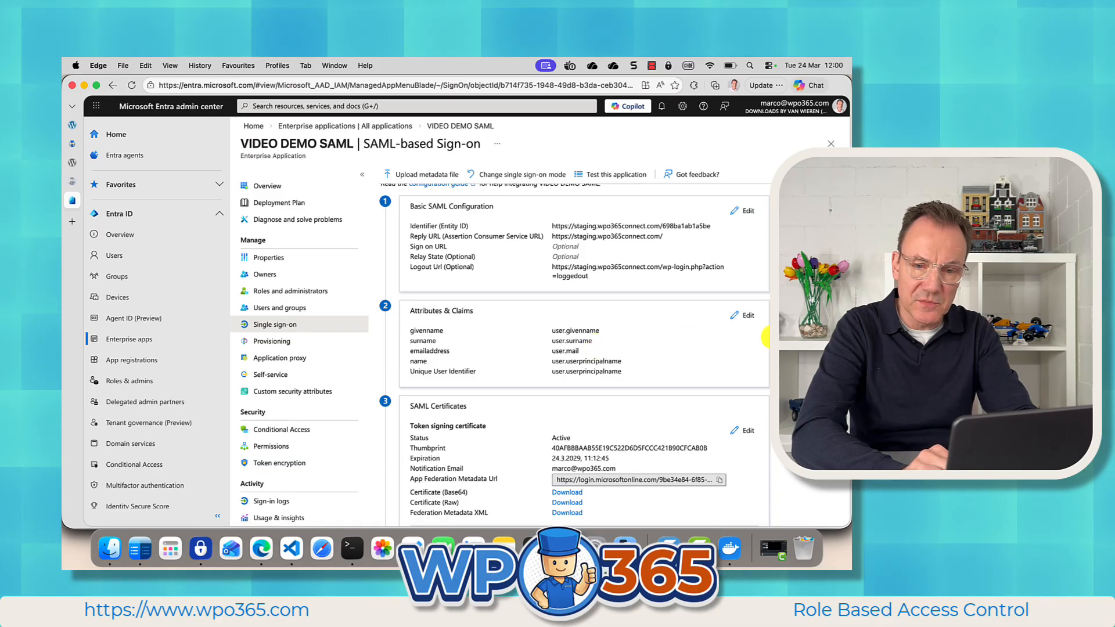
left_click(742, 315)
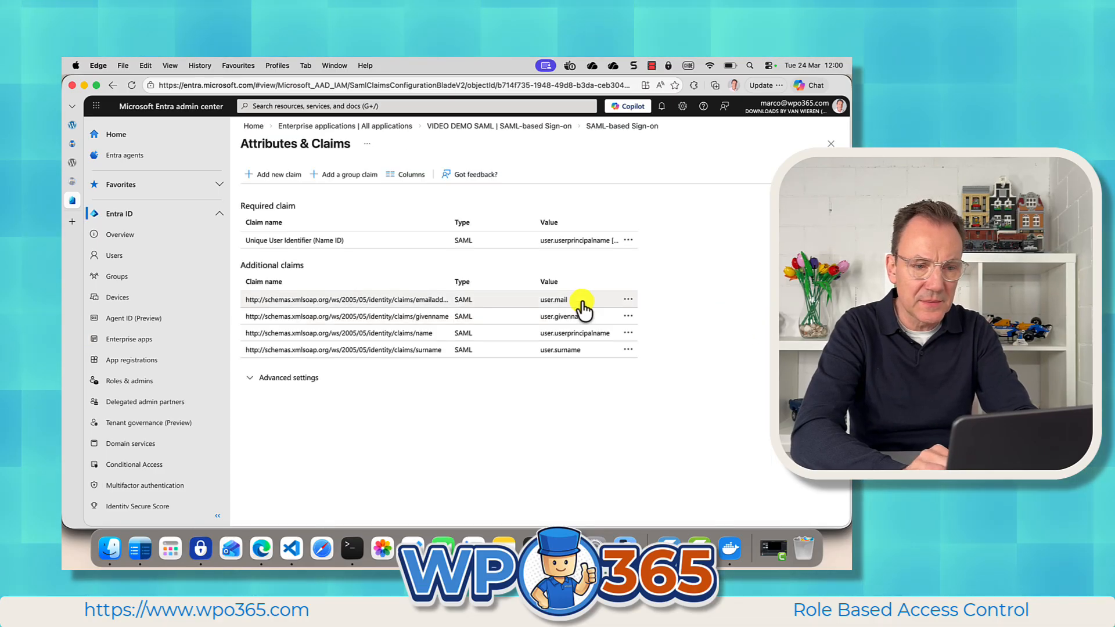
Add a group claim that returns all groups, keeping Group ID as the source attribute, and save it
left_click(347, 181)
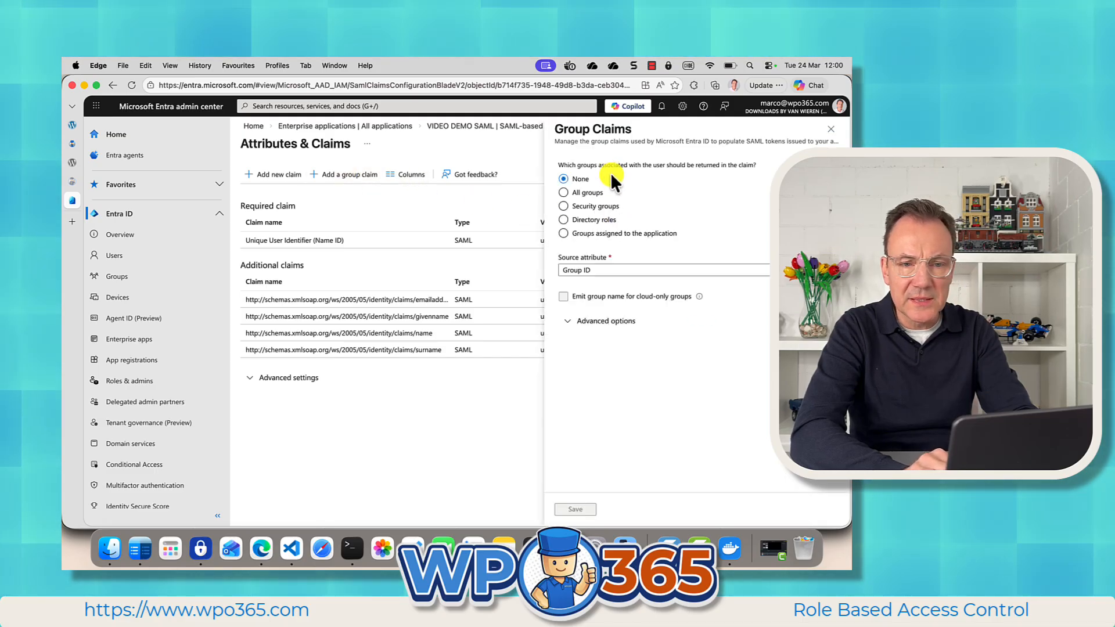
left_click(574, 195)
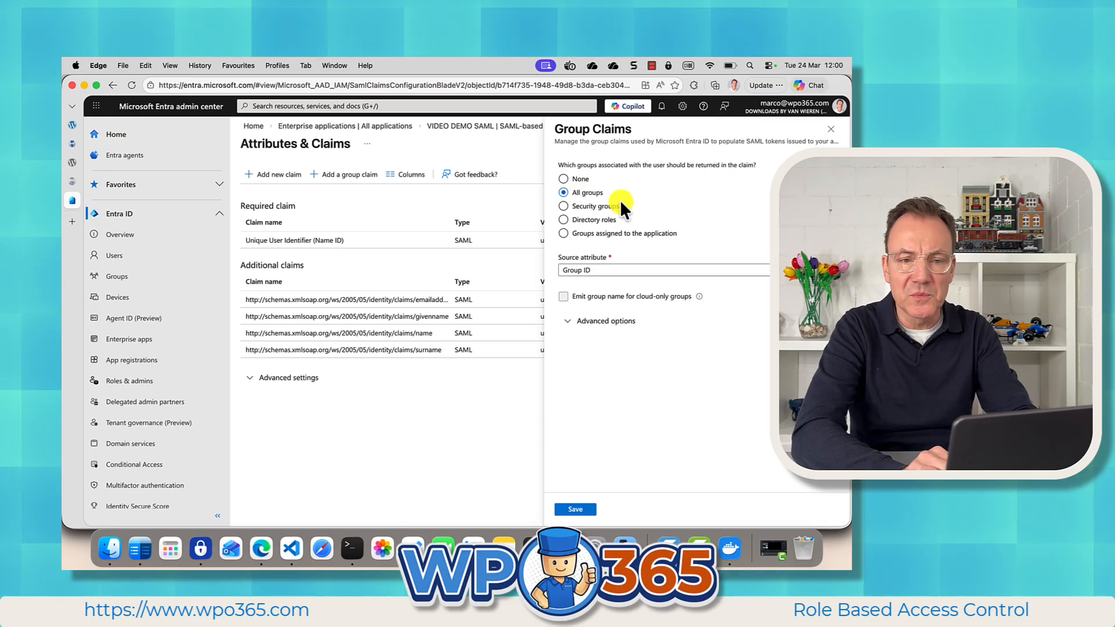
left_click(599, 208)
left_click(592, 234)
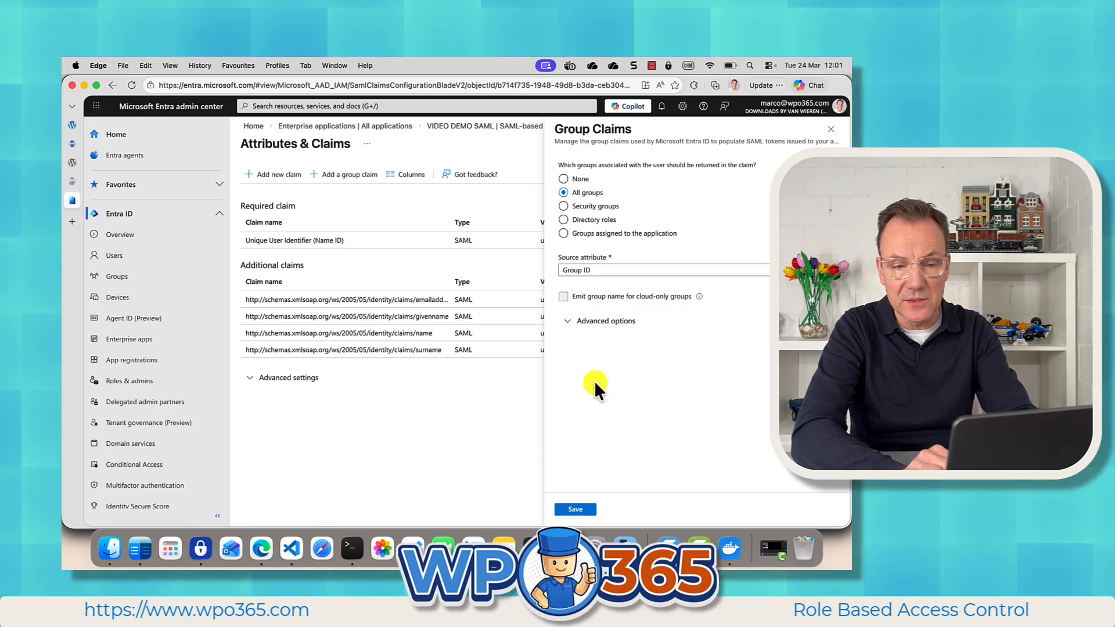
left_click(575, 510)
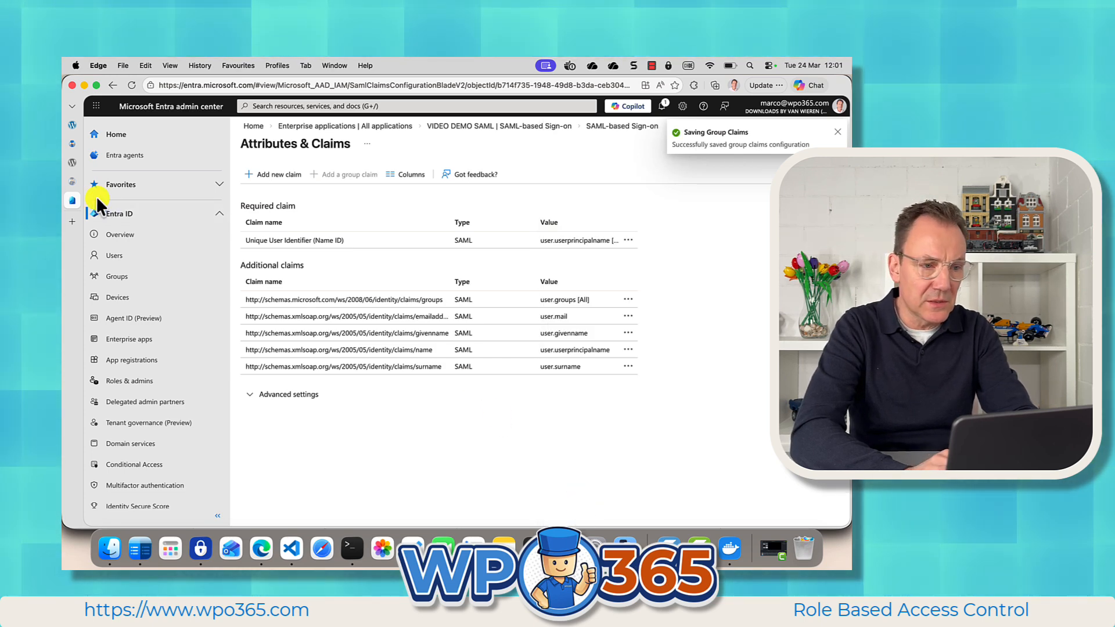
Switch back to the WordPress admin site and rerun the WPO365 plugin self-test
mouse_move(71, 194)
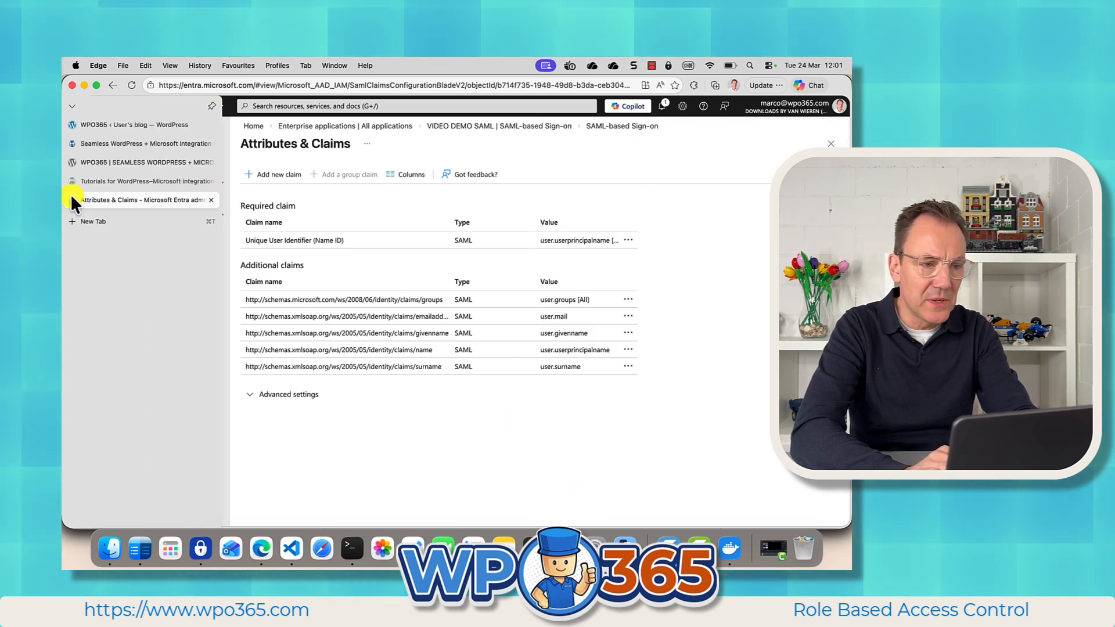
left_click(100, 127)
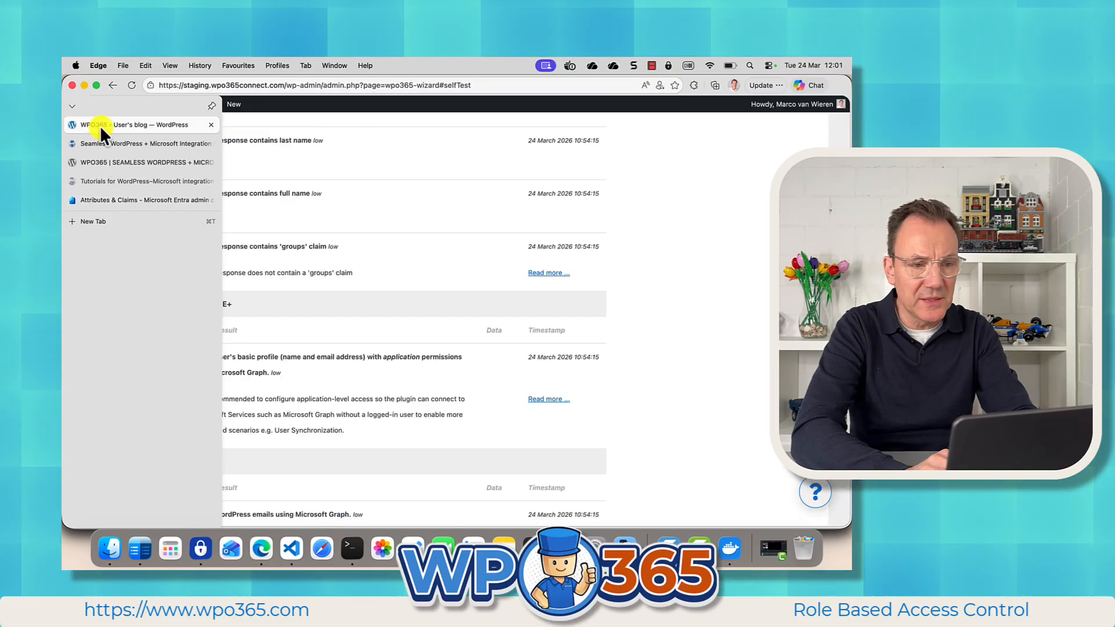
scroll(355, 269, "up", 10)
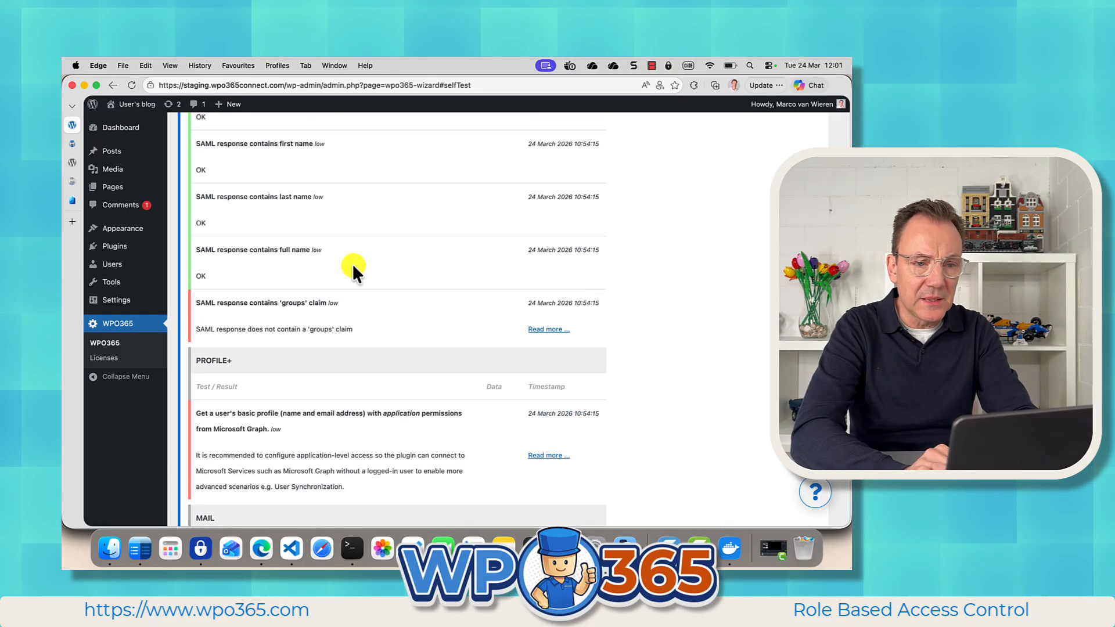
scroll(352, 263, "up", 15)
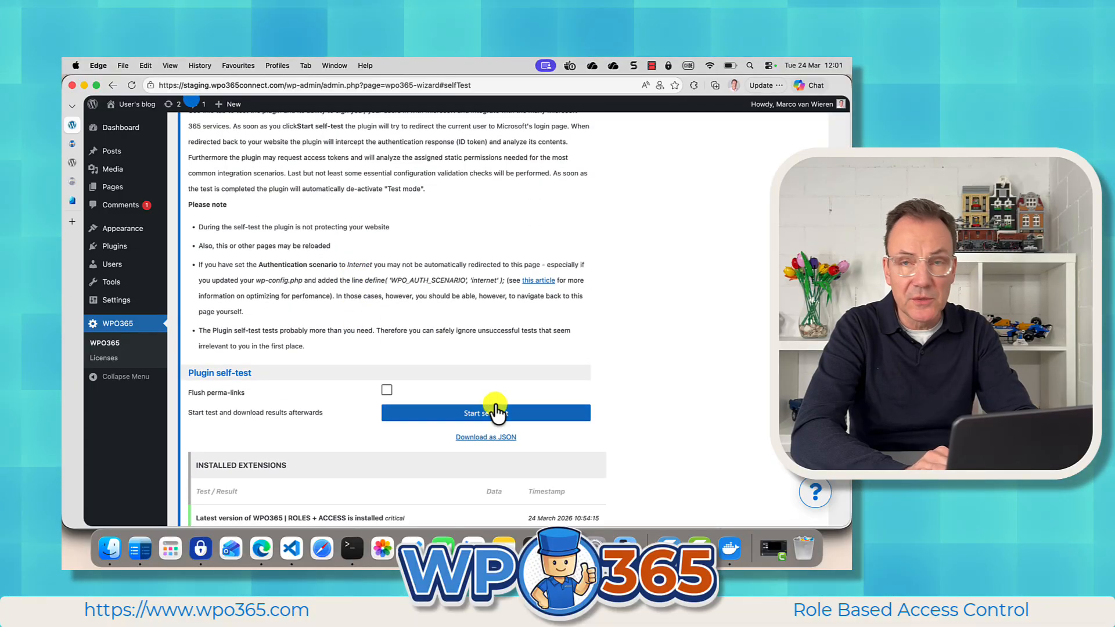
left_click(487, 414)
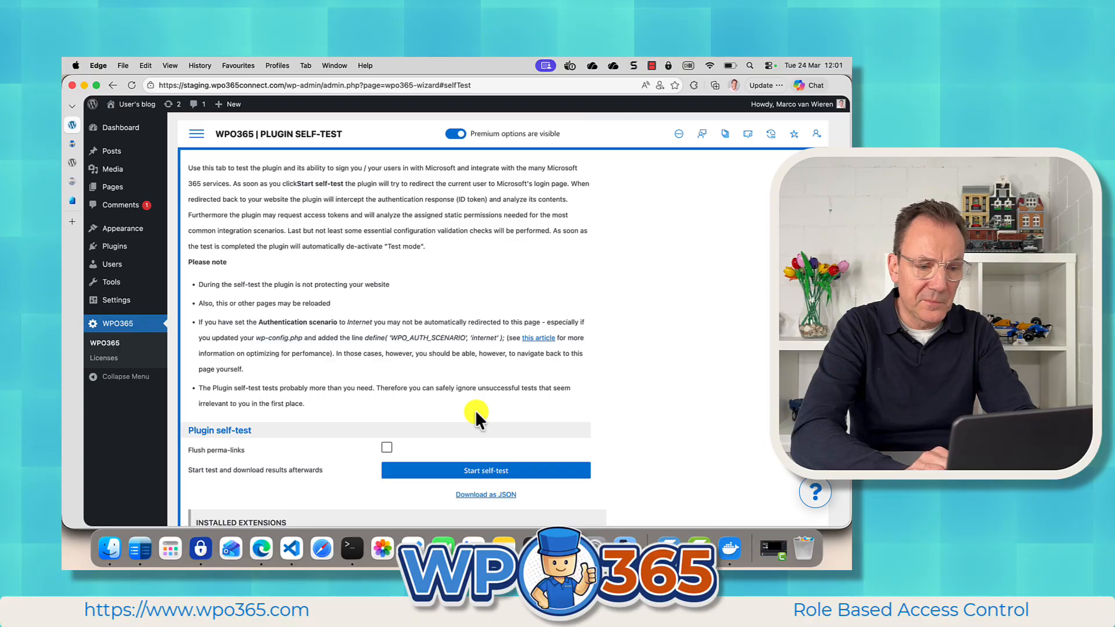
Check the 'groups' claim test in the SAML 2.0 based SSO section of the new self-test results
scroll(329, 407, "down", 3)
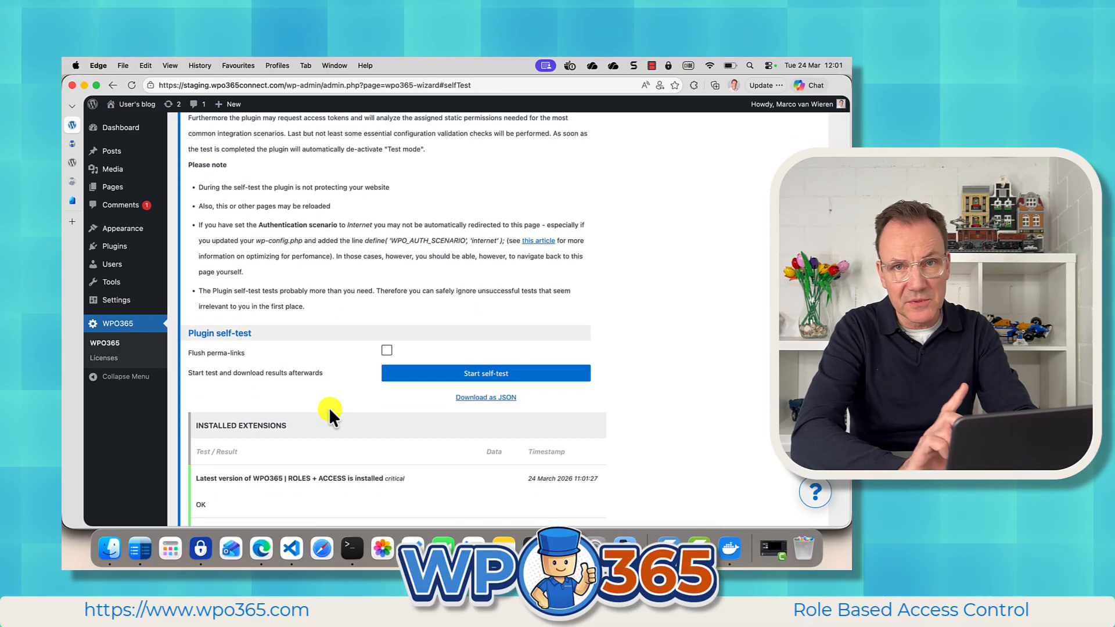
scroll(353, 436, "down", 4)
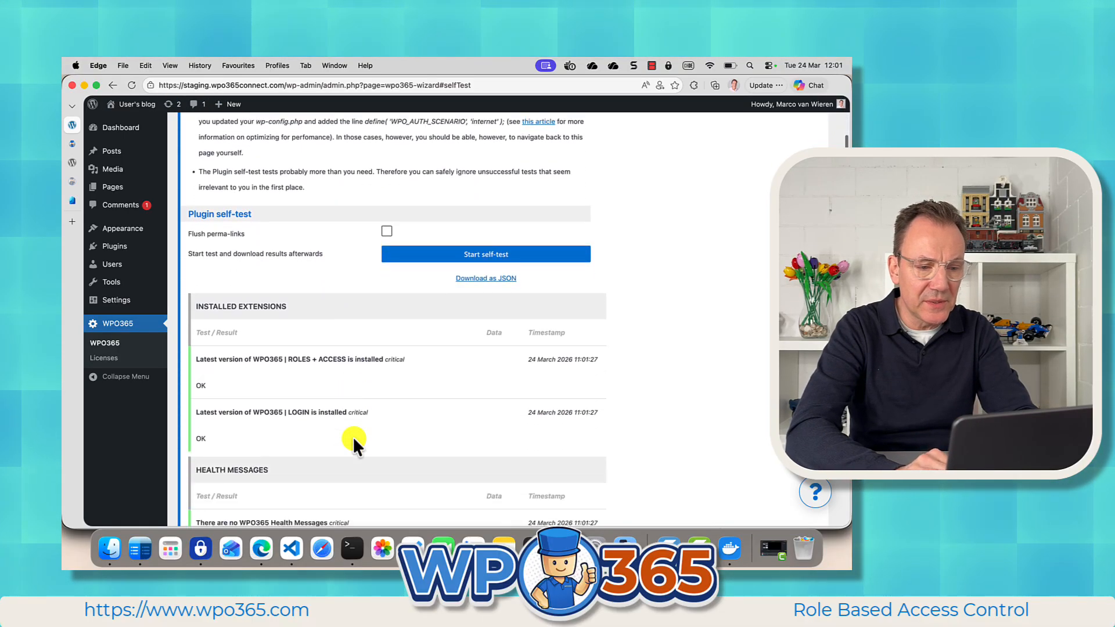
scroll(353, 437, "down", 20)
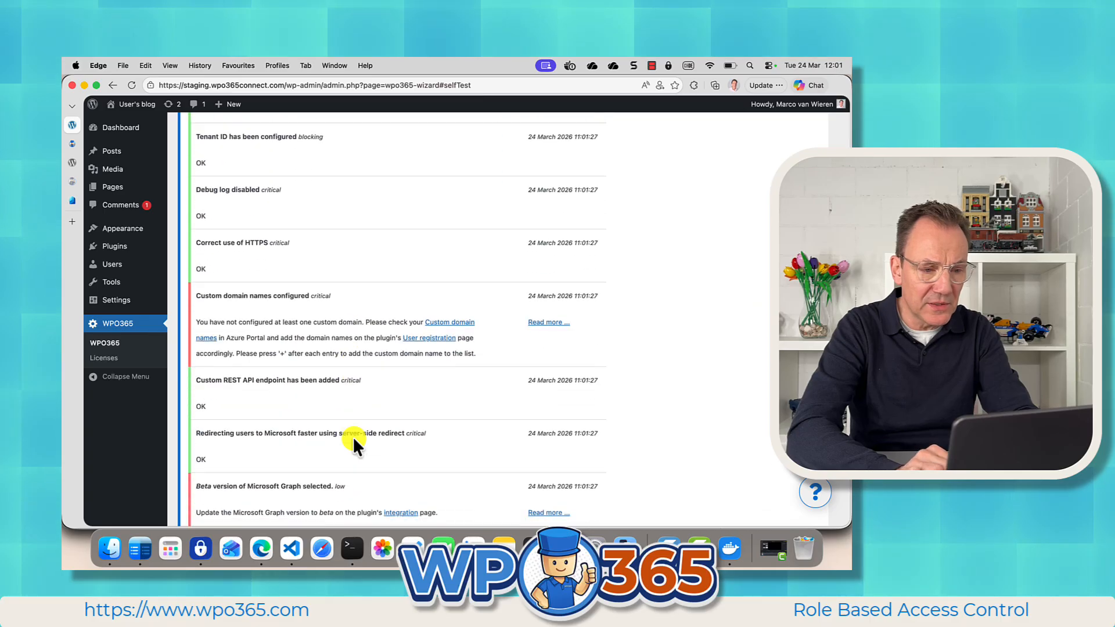
scroll(353, 437, "down", 15)
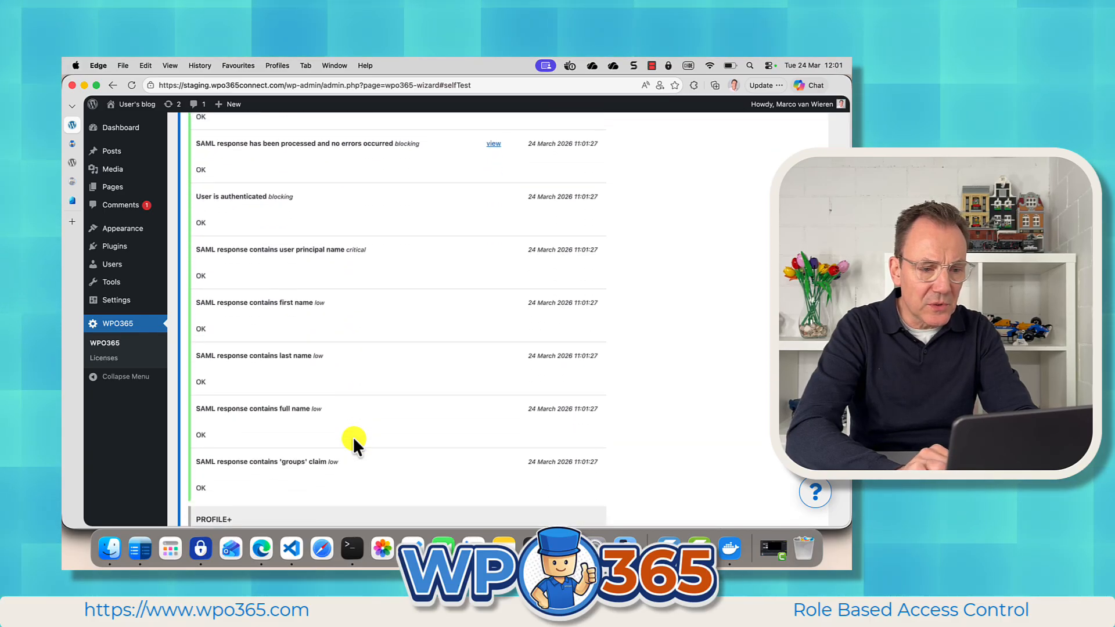
scroll(353, 437, "down", 2)
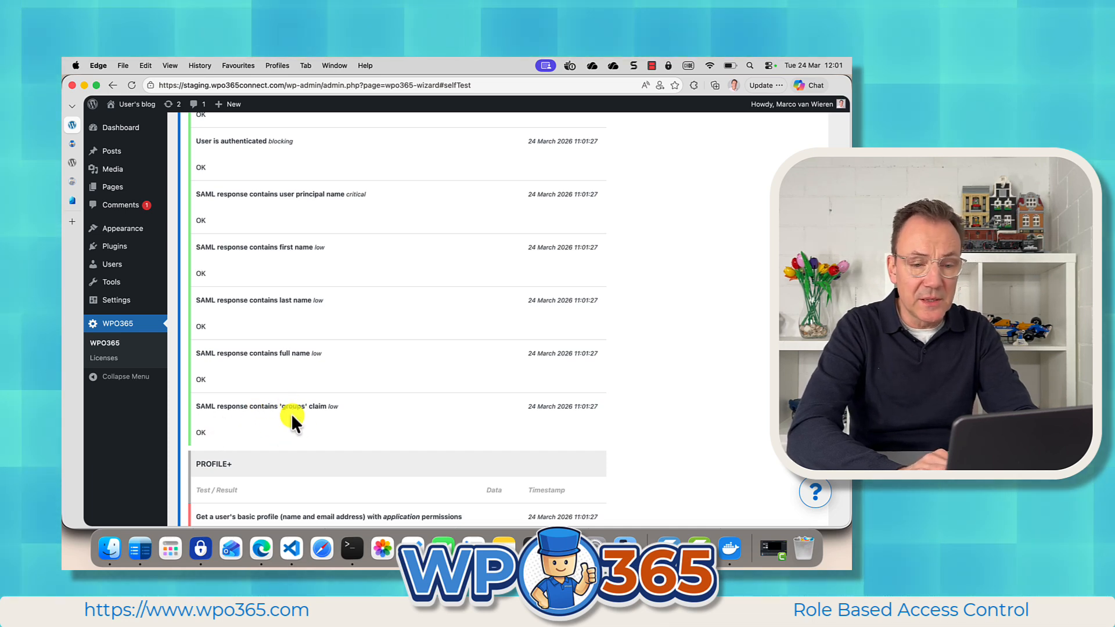
View the processed SAML response data, examine the values of its groups claim, and close it
scroll(333, 393, "up", 9)
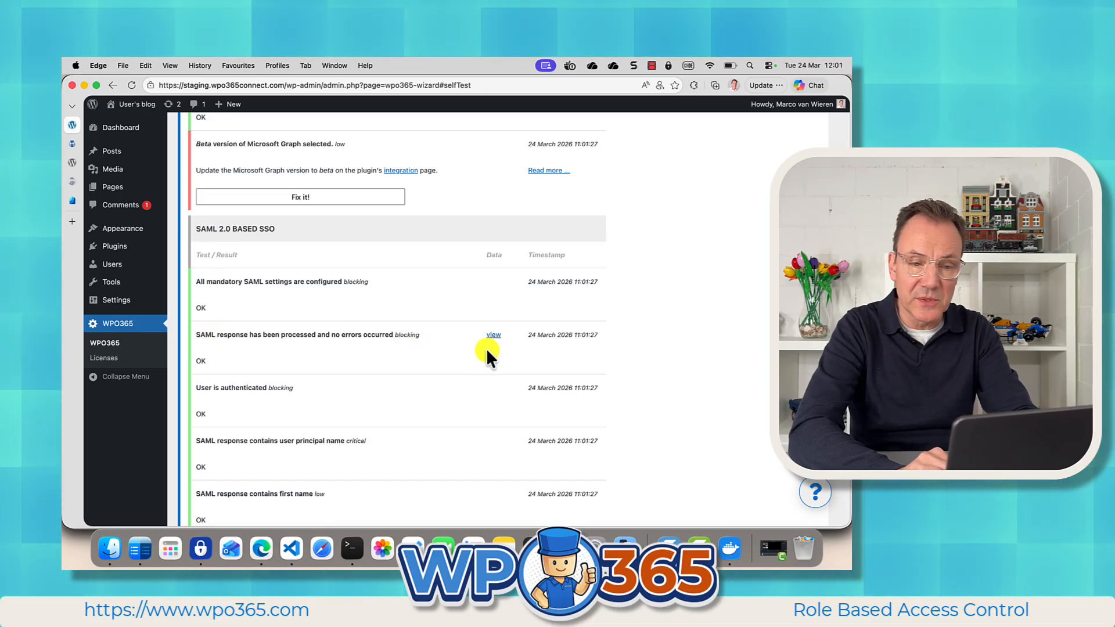
left_click(493, 337)
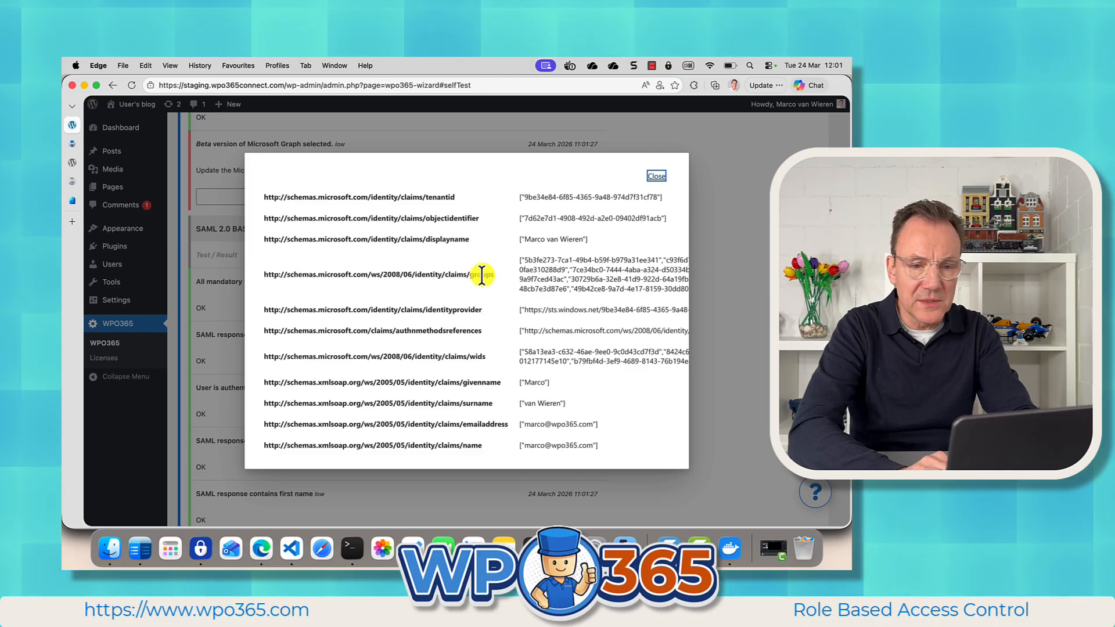
scroll(535, 260, "right", 3)
scroll(539, 262, "right", 2)
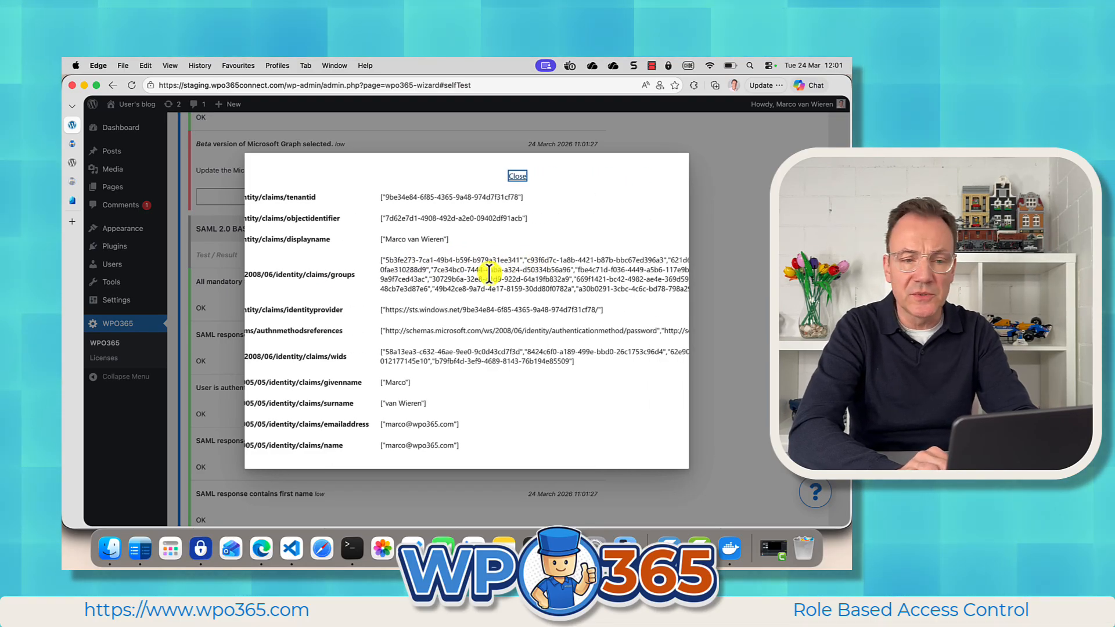
left_click(518, 176)
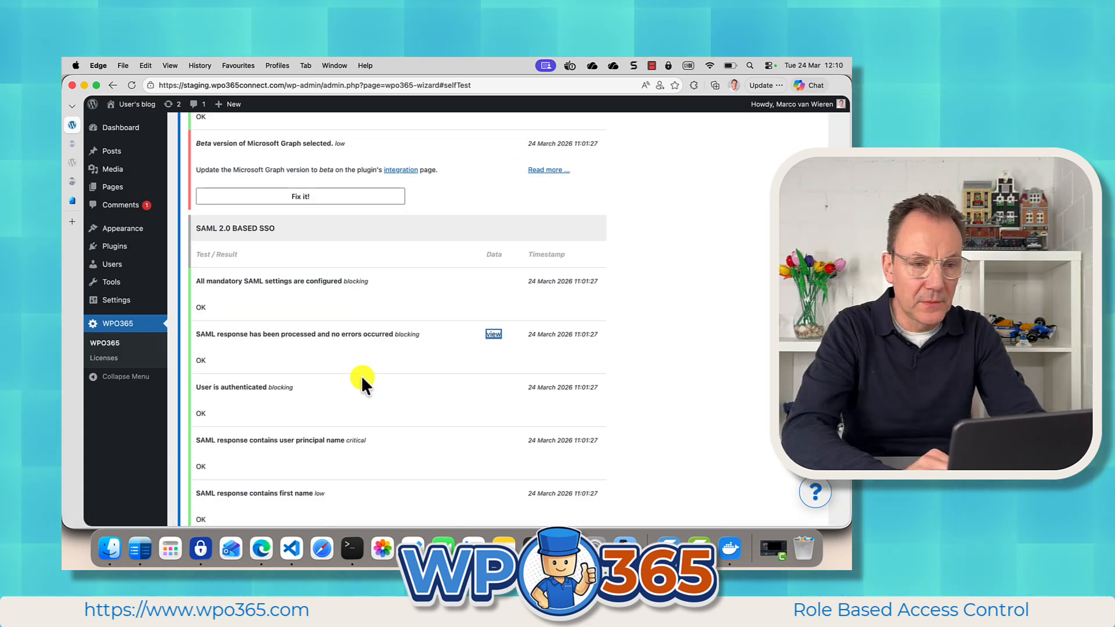
Review the self-test results for Profile+, Mail and Roles + Access / Audiences
scroll(361, 376, "down", 10)
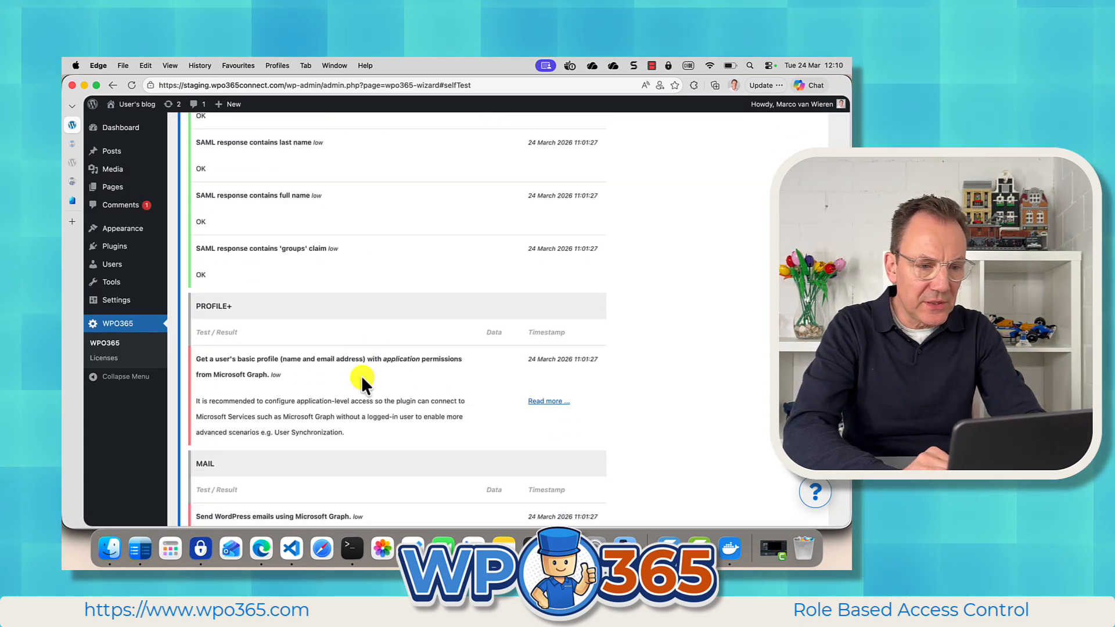
scroll(361, 376, "down", 10)
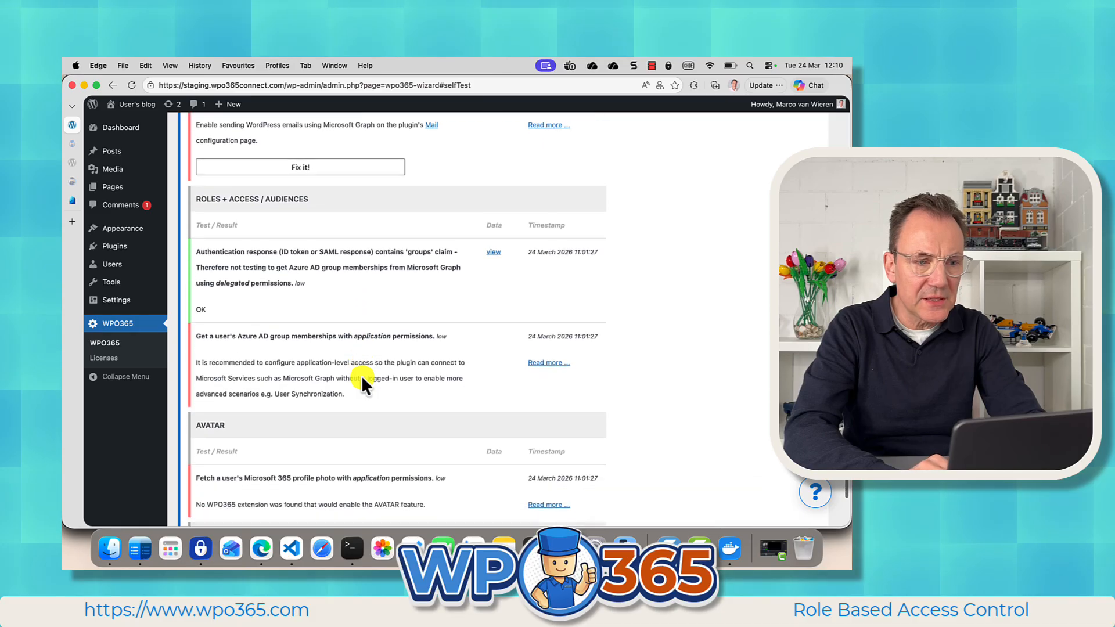
scroll(362, 375, "down", 2)
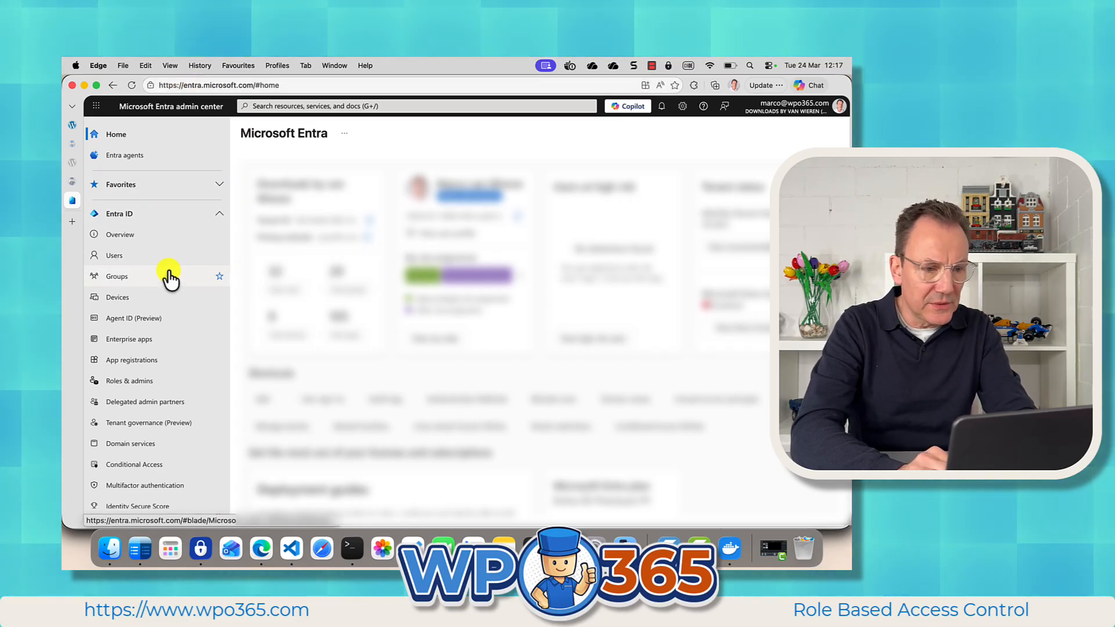
Register a new single-tenant application named VIDEO DEMO APP-ONLY in Microsoft Entra ID
left_click(139, 363)
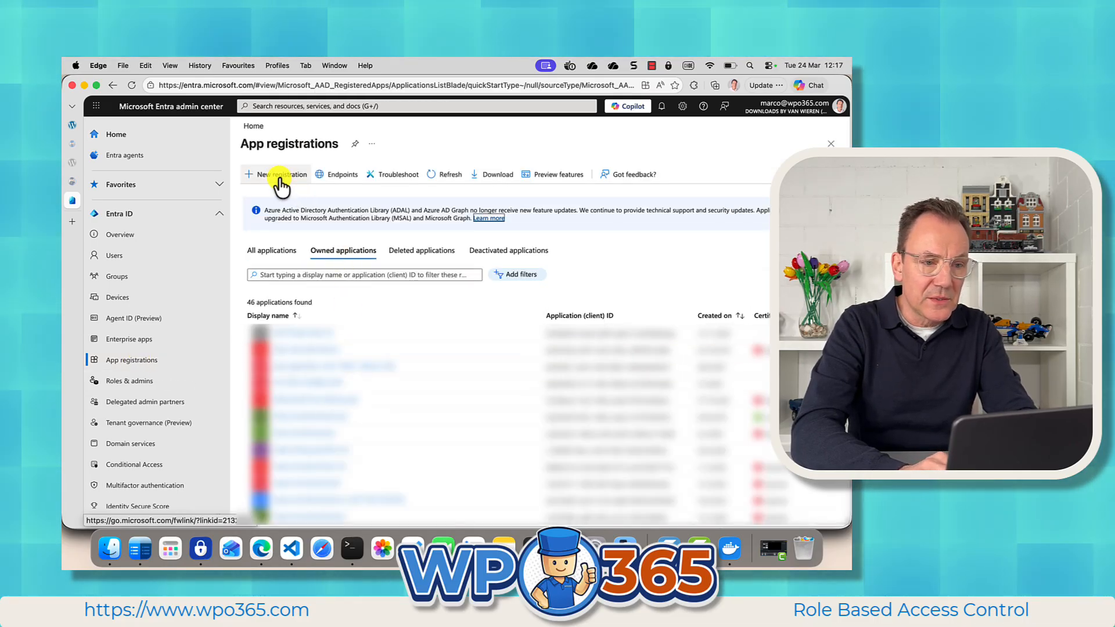
left_click(277, 174)
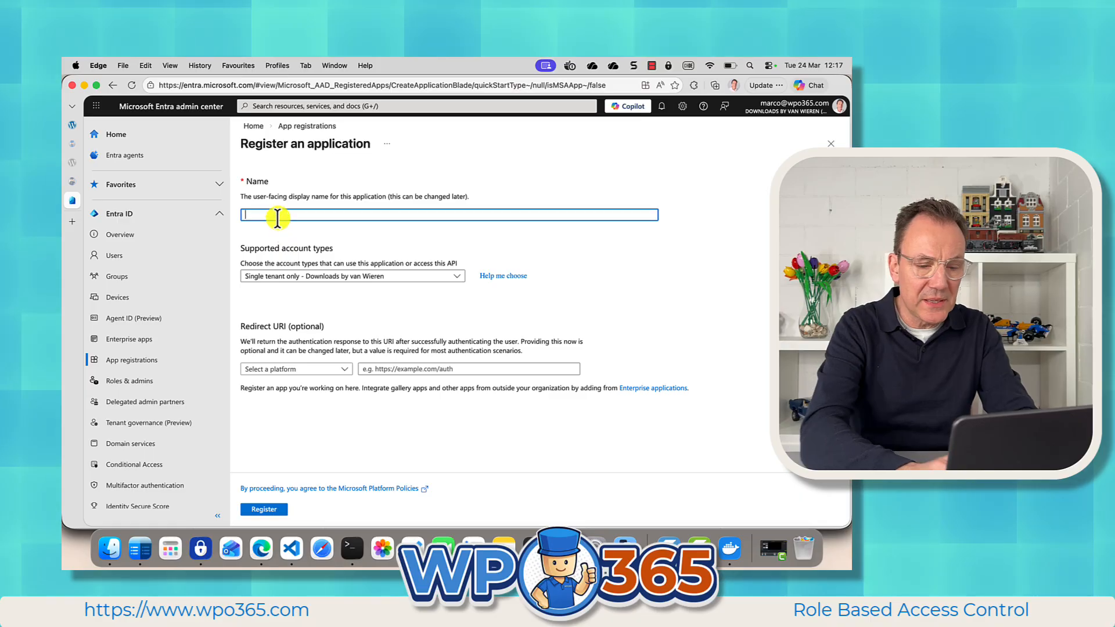
type("VIDEO DE")
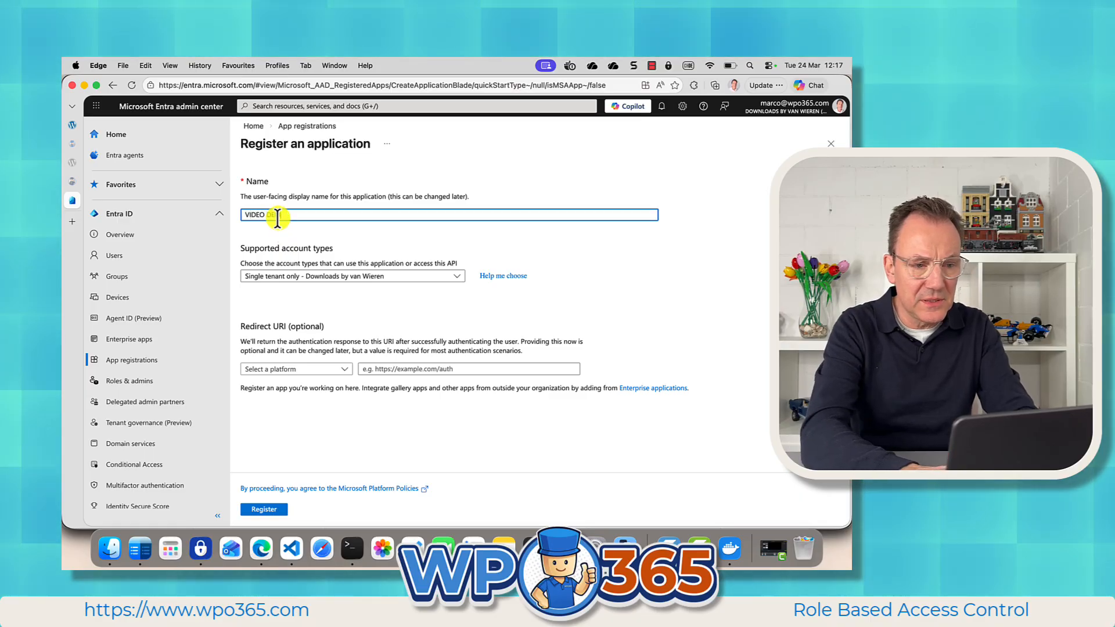
type("MO APP-ONL")
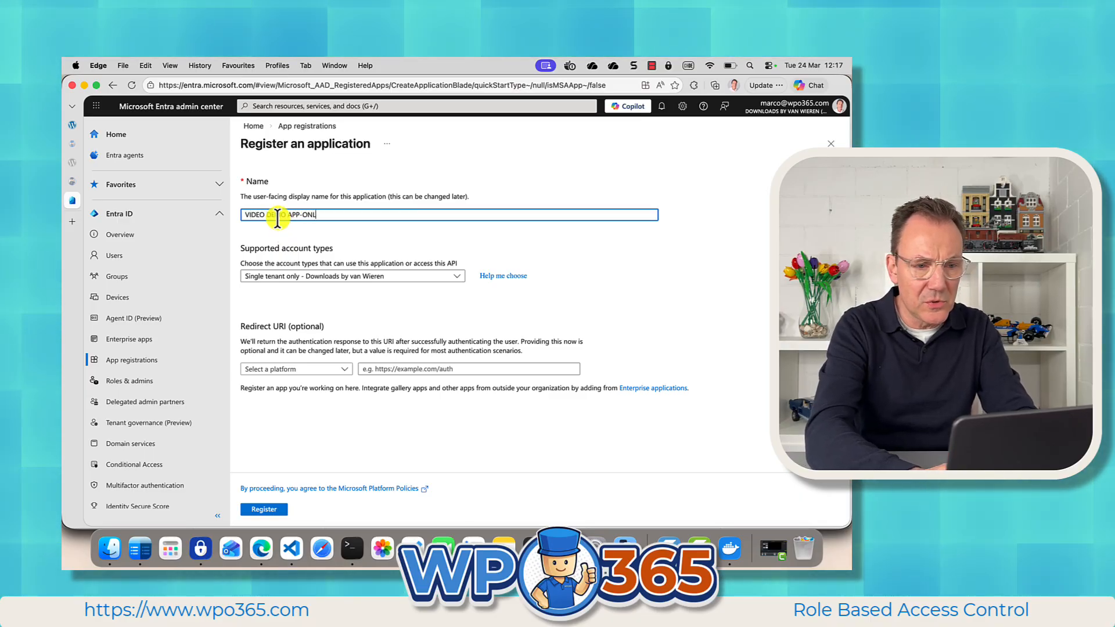
type("Y")
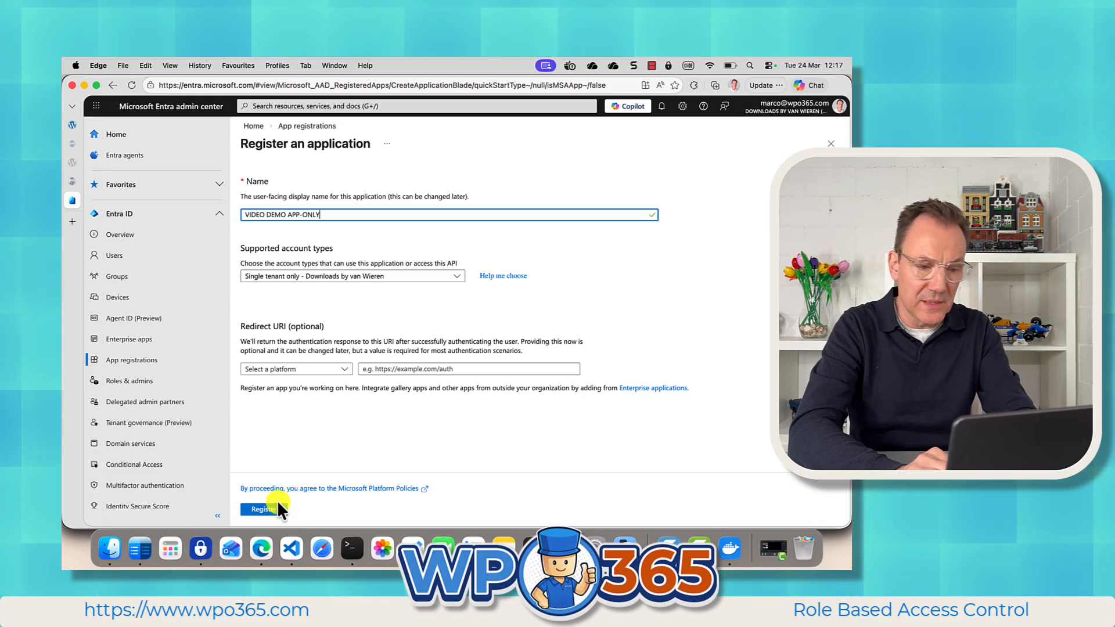
left_click(264, 509)
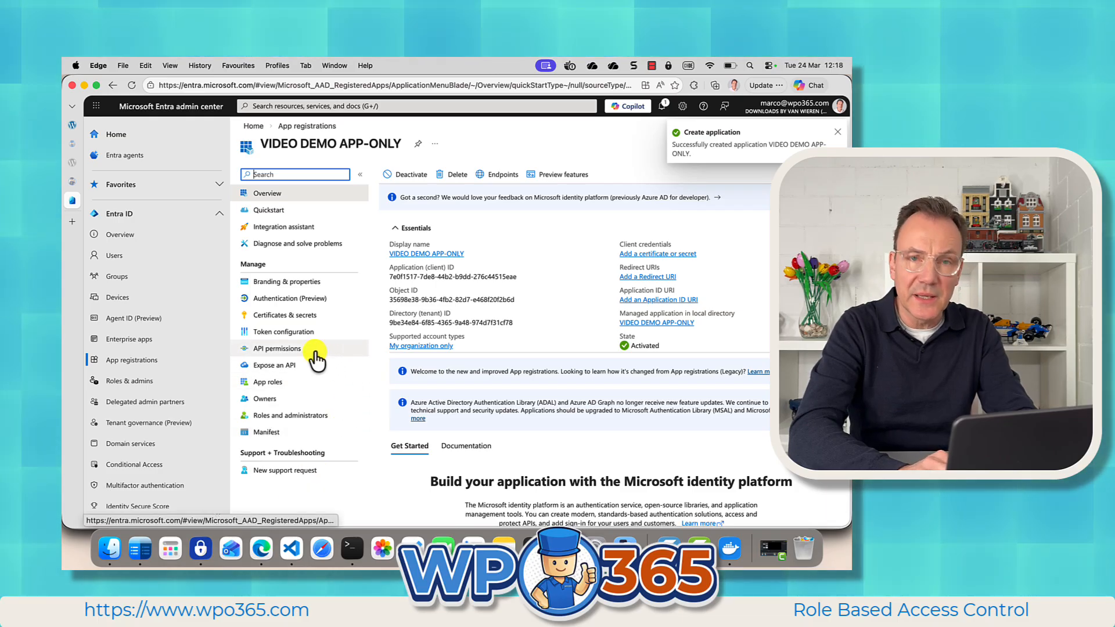
Add the Microsoft Graph application permission GroupMember.Read.All to the VIDEO DEMO APP-ONLY registration
left_click(313, 350)
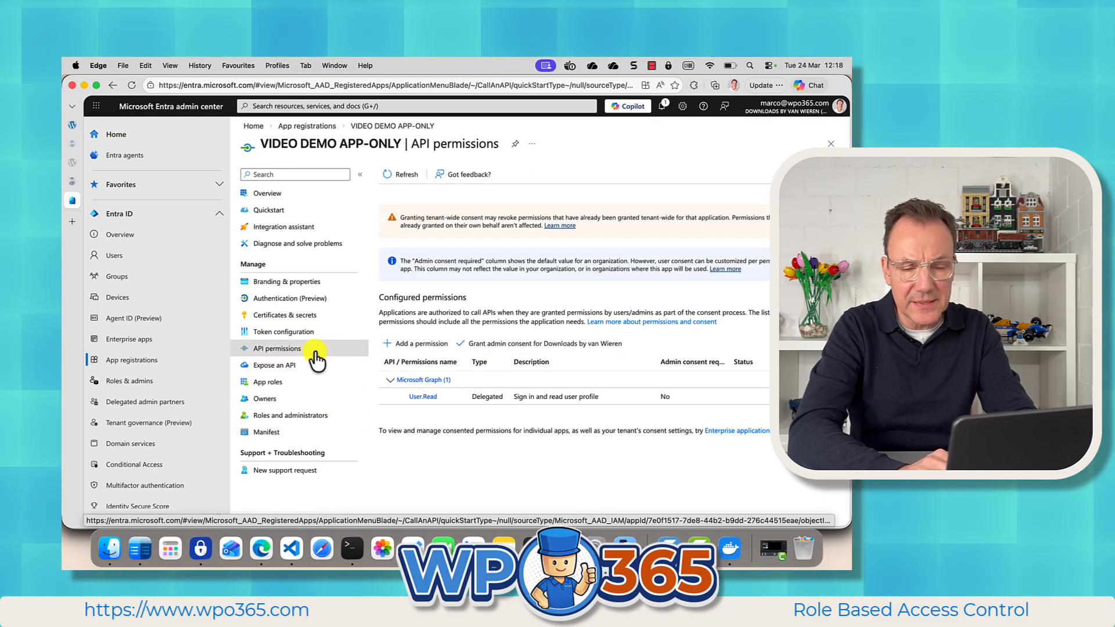
left_click(419, 343)
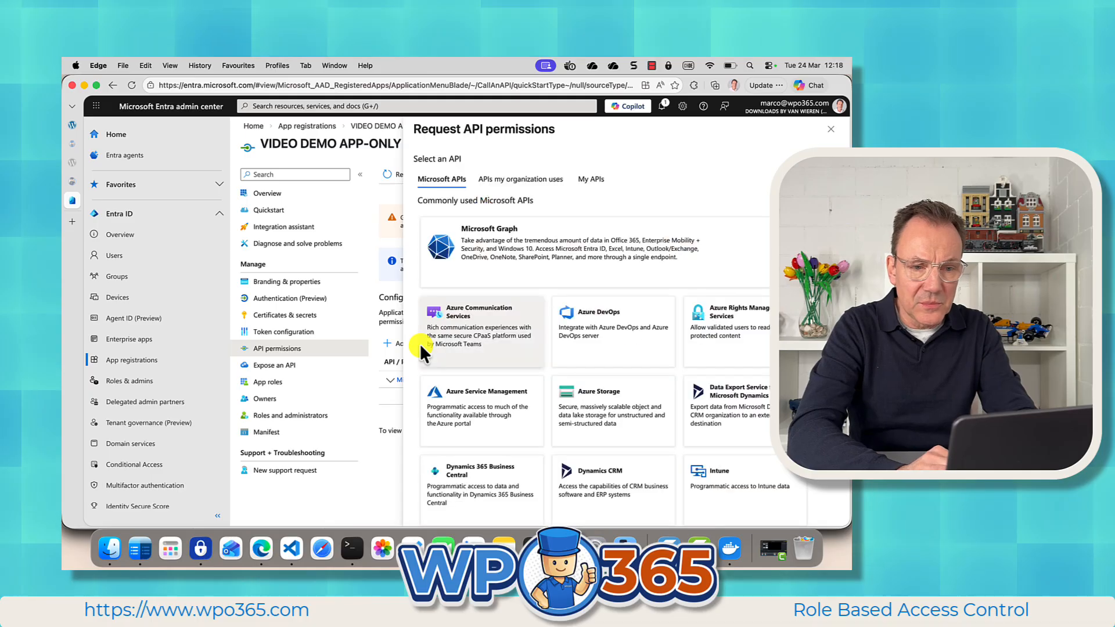
left_click(539, 253)
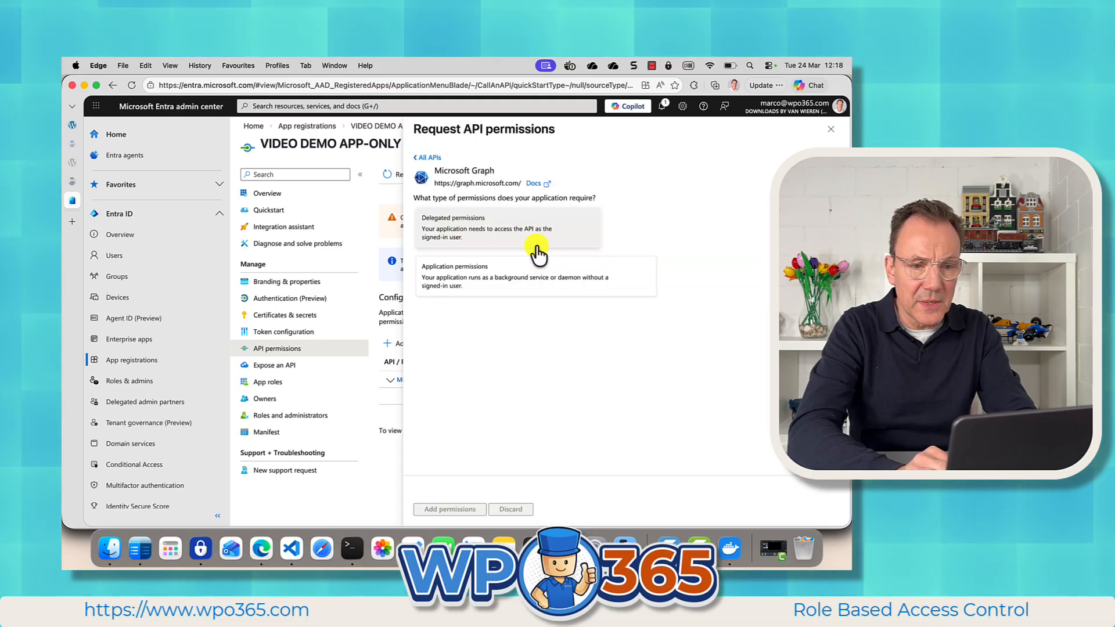
left_click(482, 280)
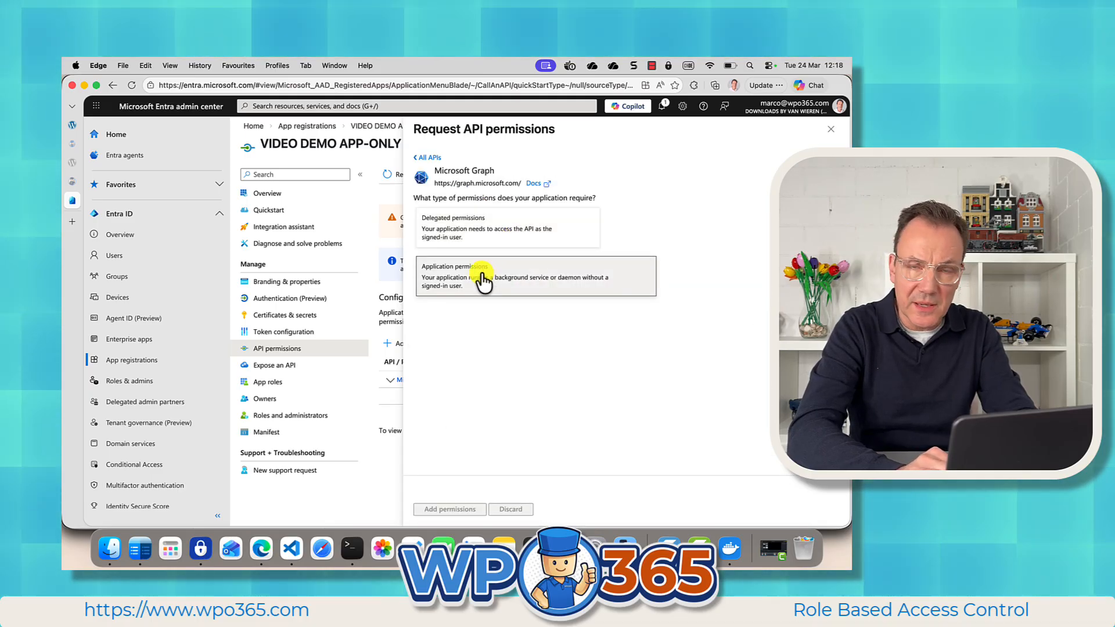
type("Gr")
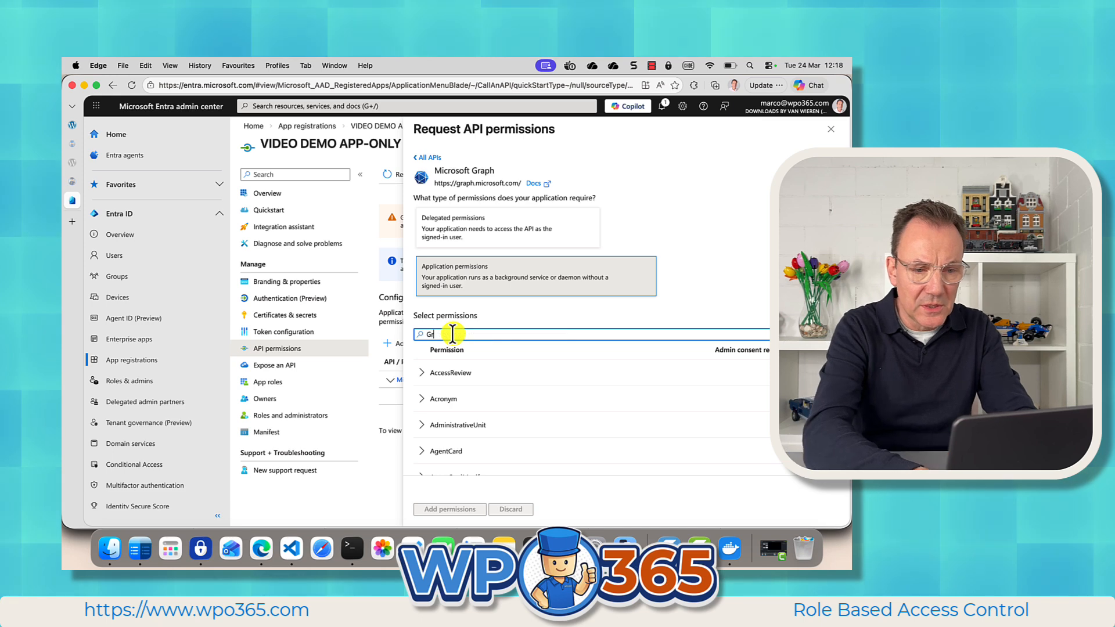
type("oupMember")
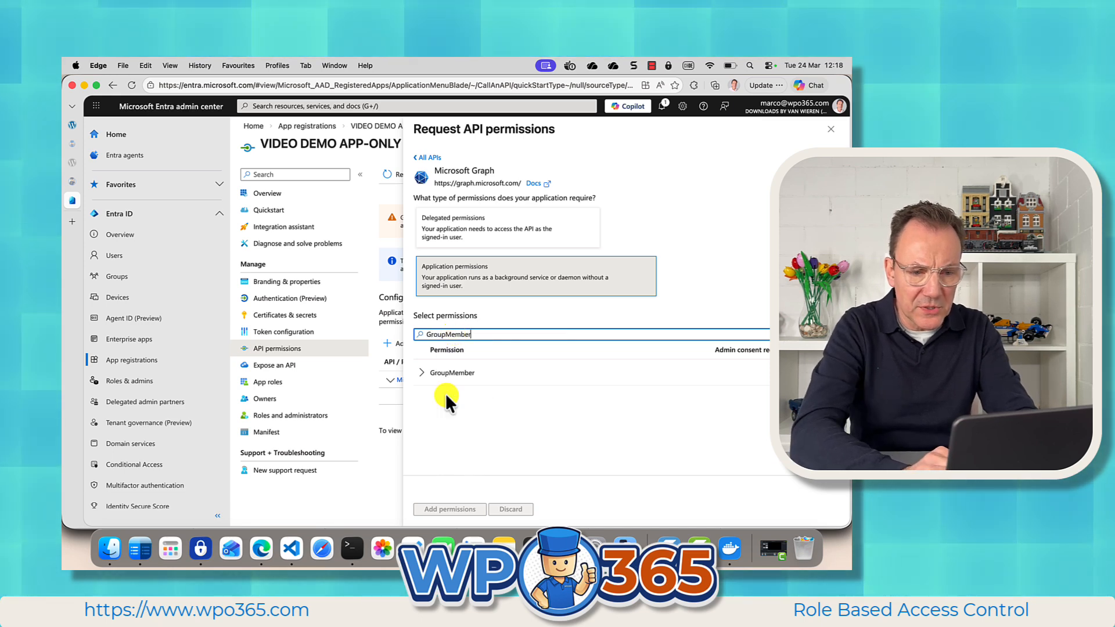
left_click(430, 377)
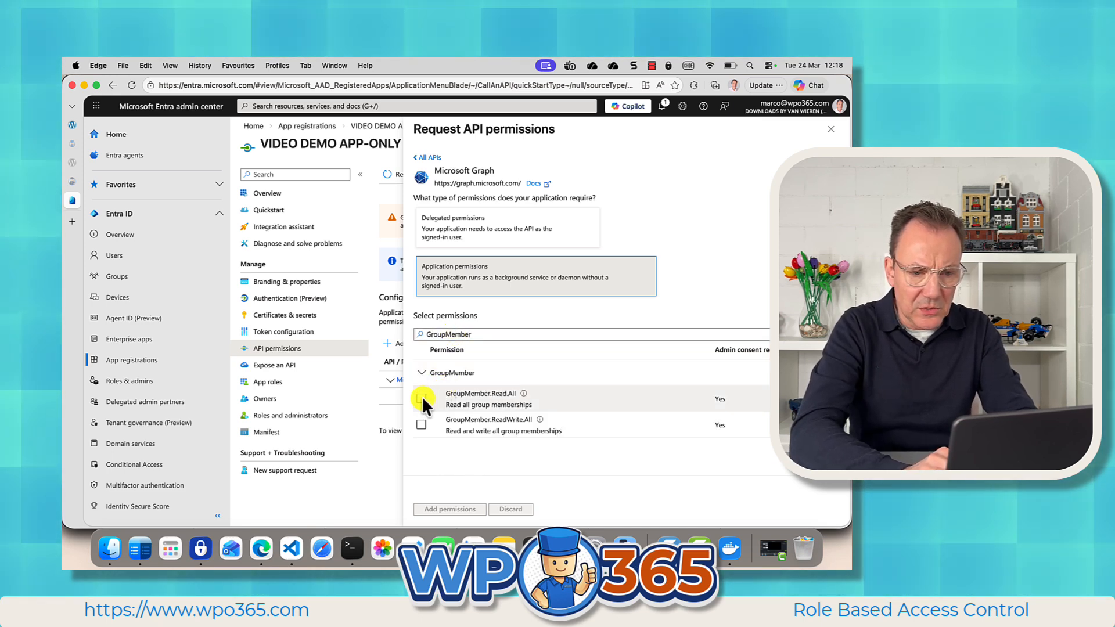
left_click(421, 398)
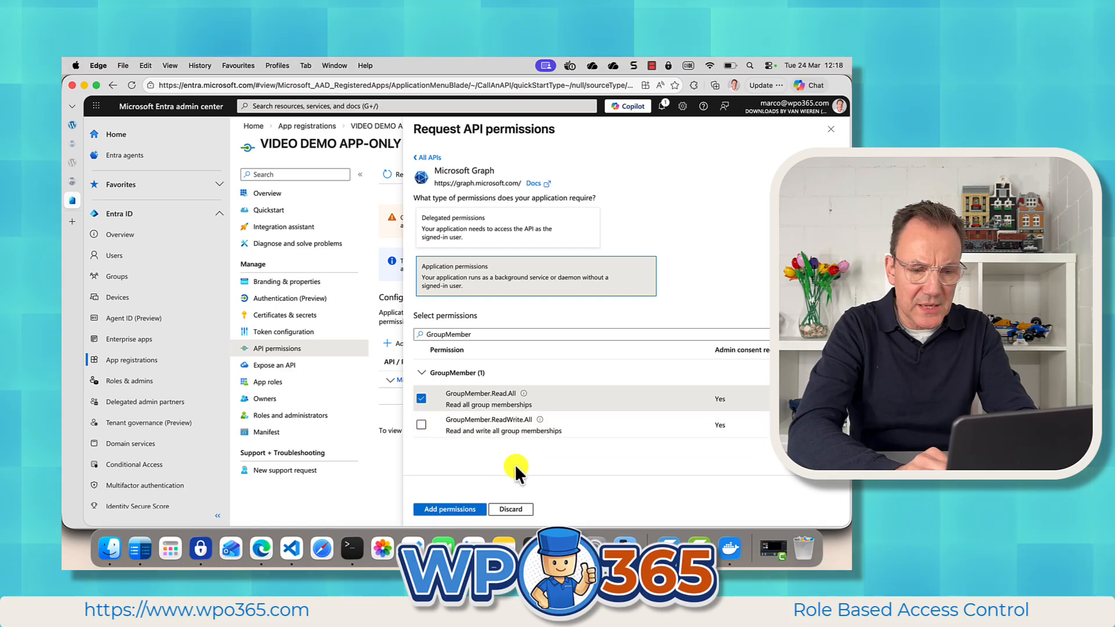
left_click(460, 510)
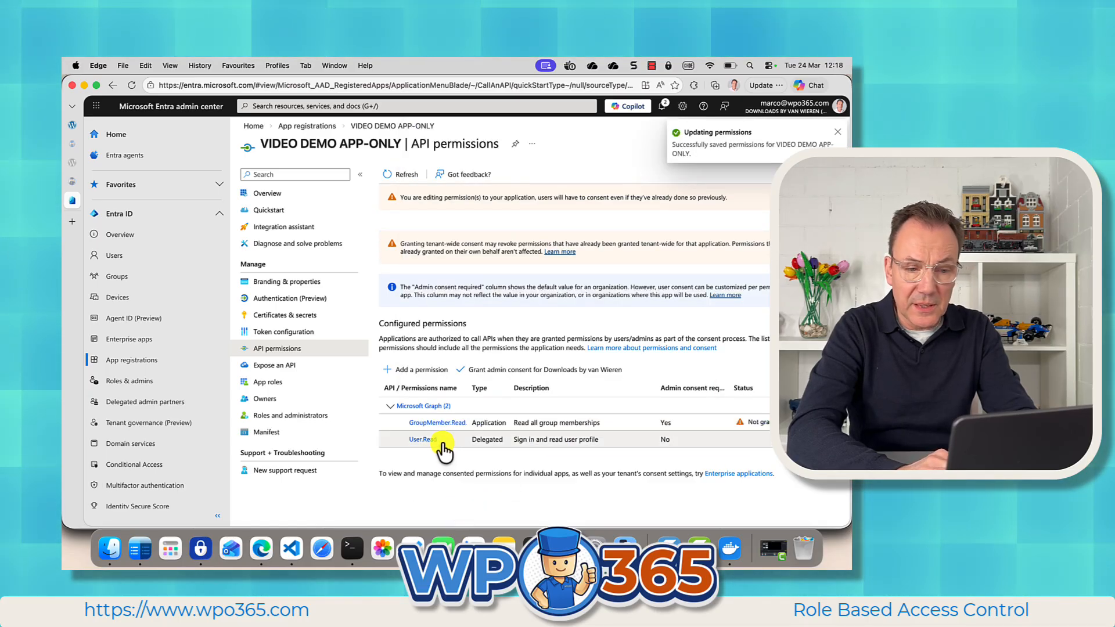
Remove the delegated User.Read permission from the app registration and grant tenant-wide admin consent for the configured permissions
left_click(830, 439)
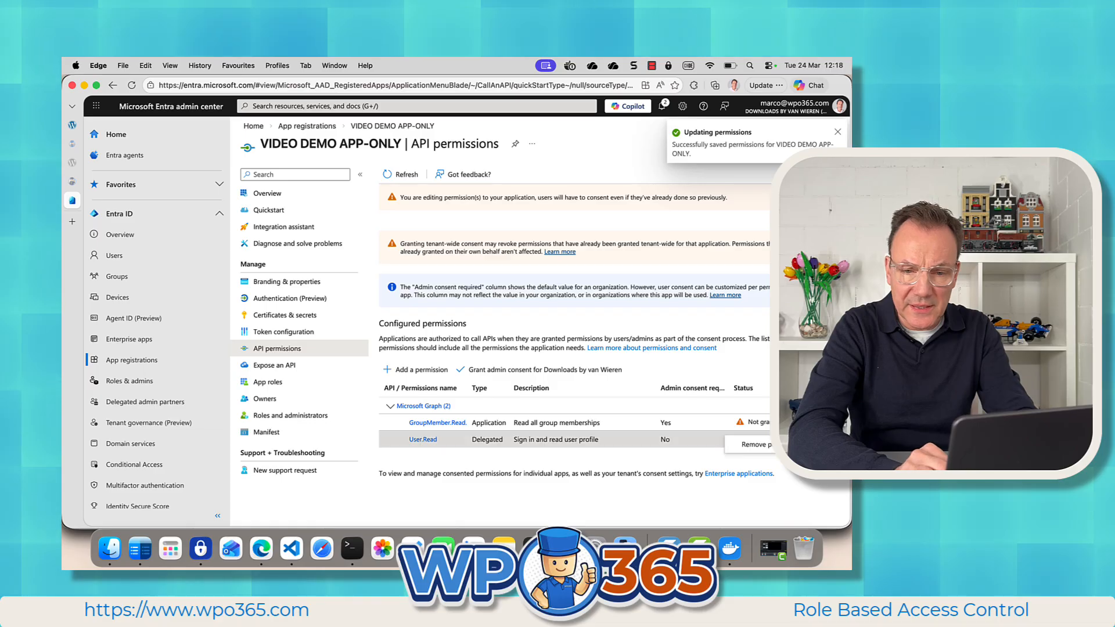
left_click(755, 444)
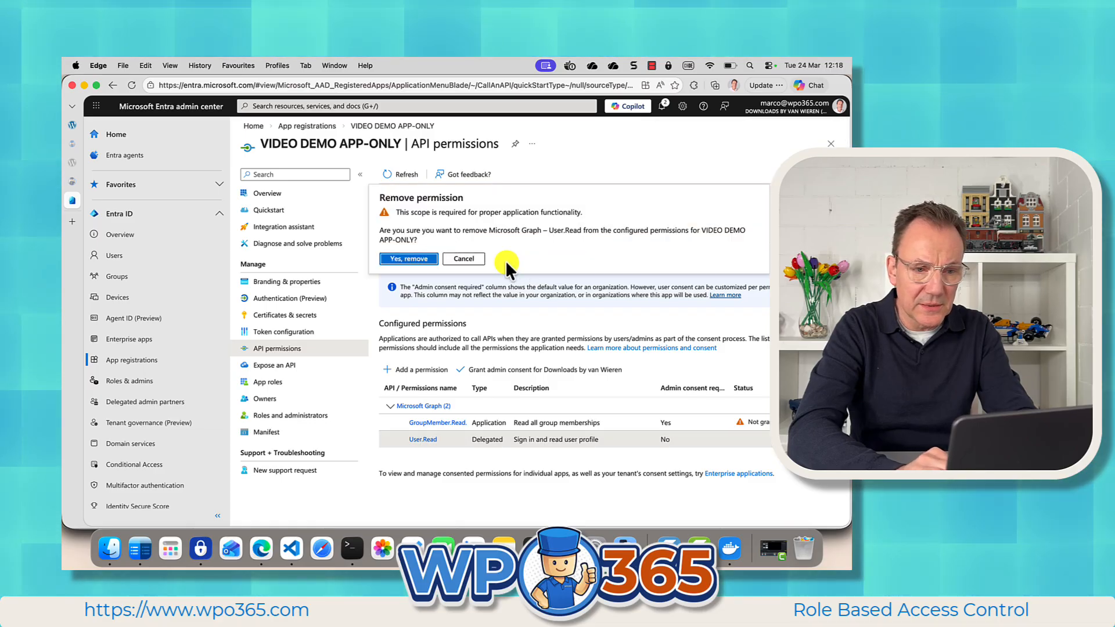
left_click(413, 257)
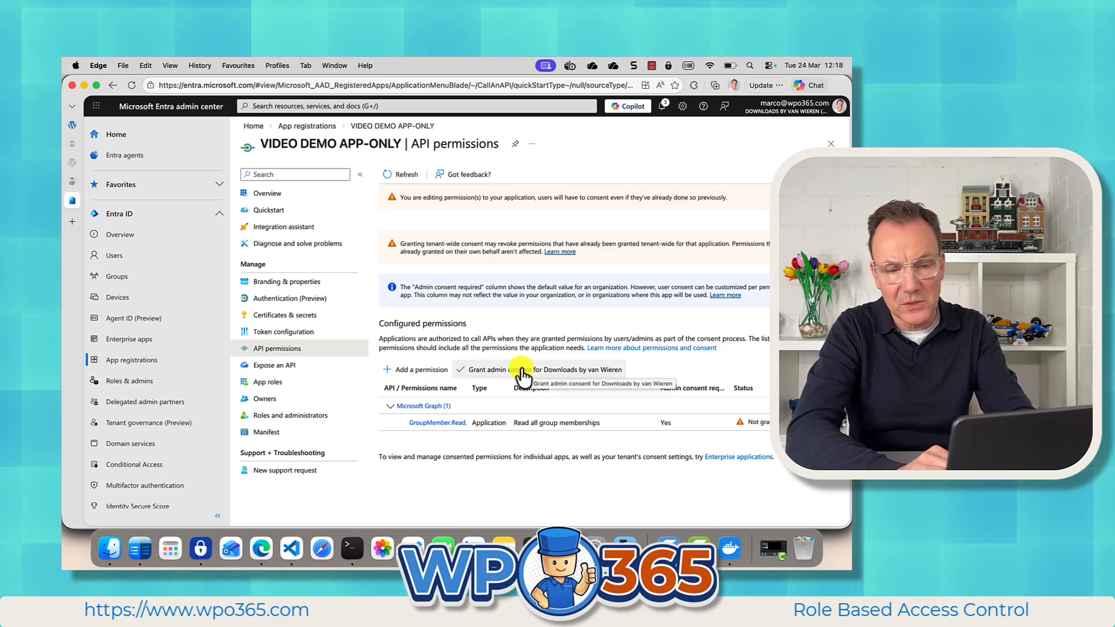
left_click(522, 371)
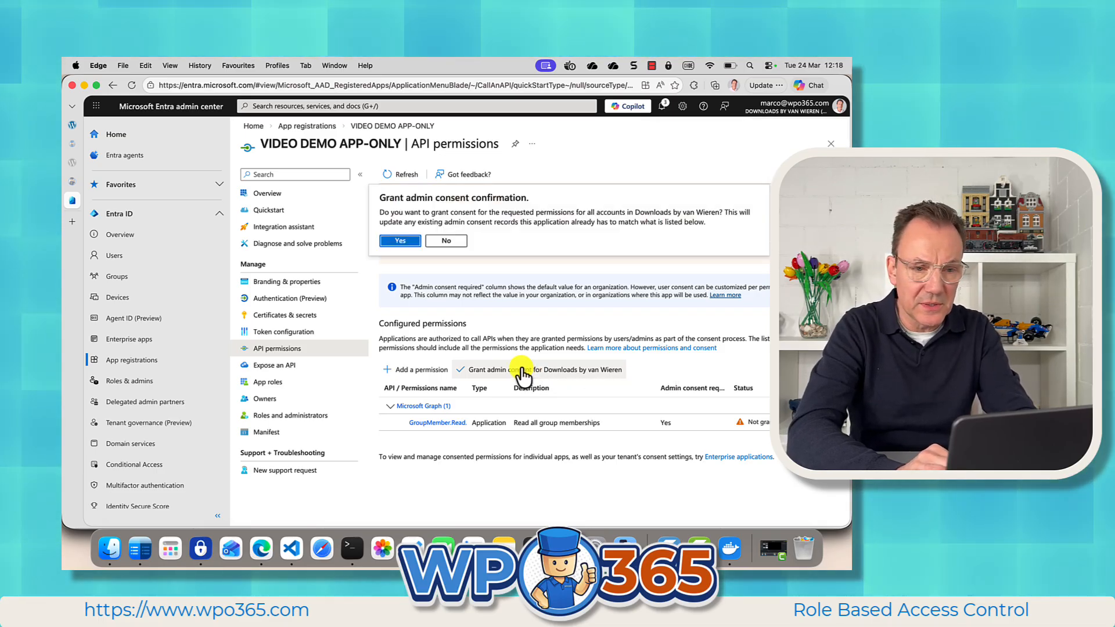
left_click(400, 242)
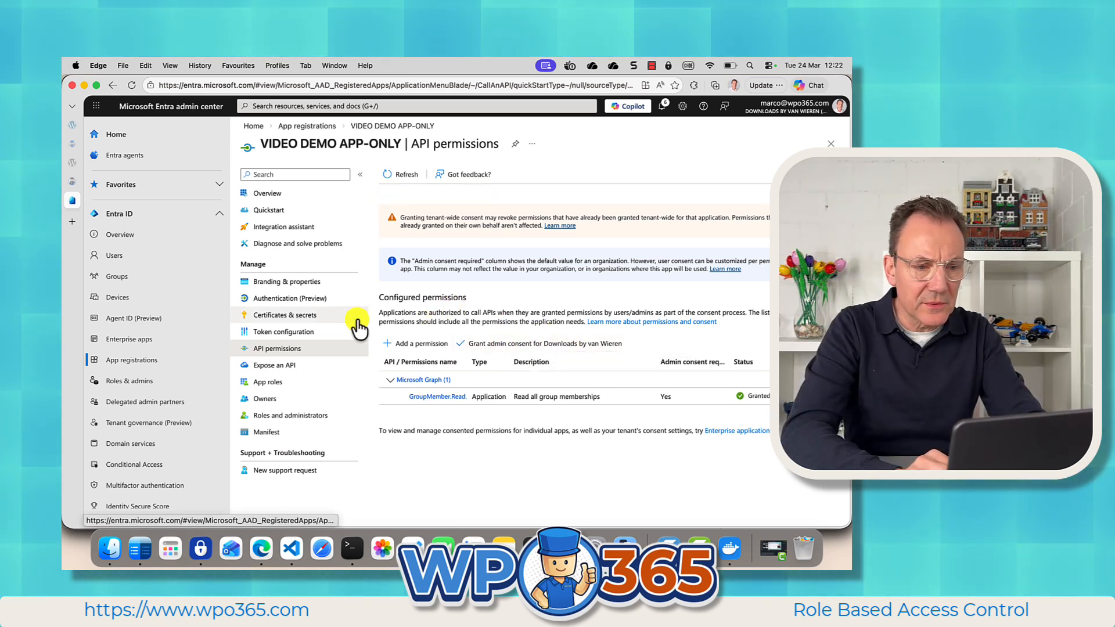
Create a client secret with the recommended 180-day expiry for the app registration and copy its value
left_click(309, 316)
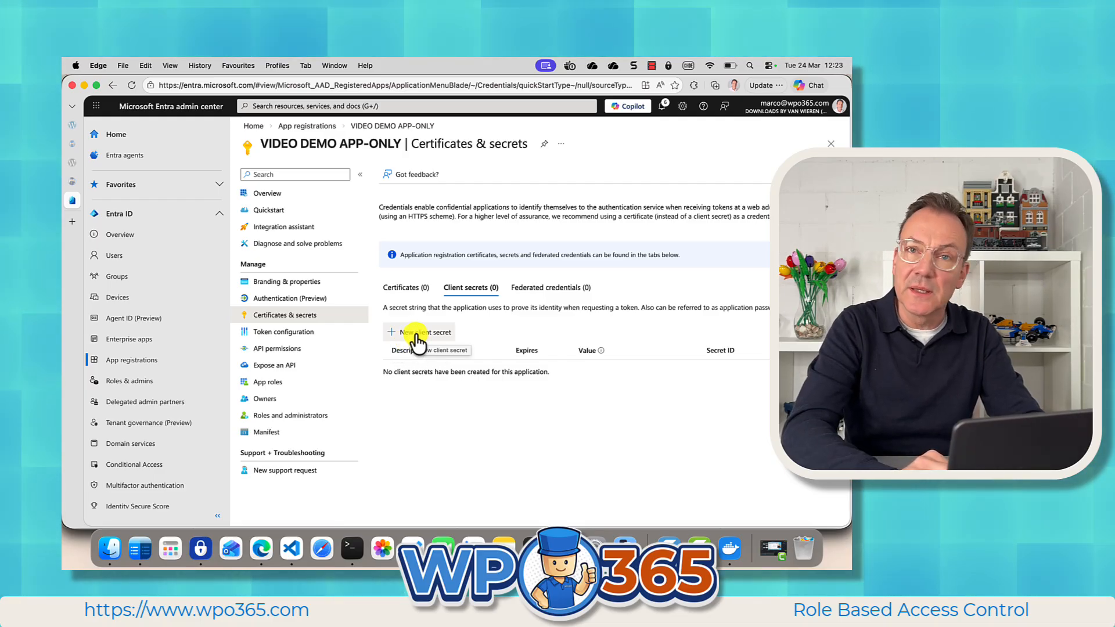
left_click(418, 337)
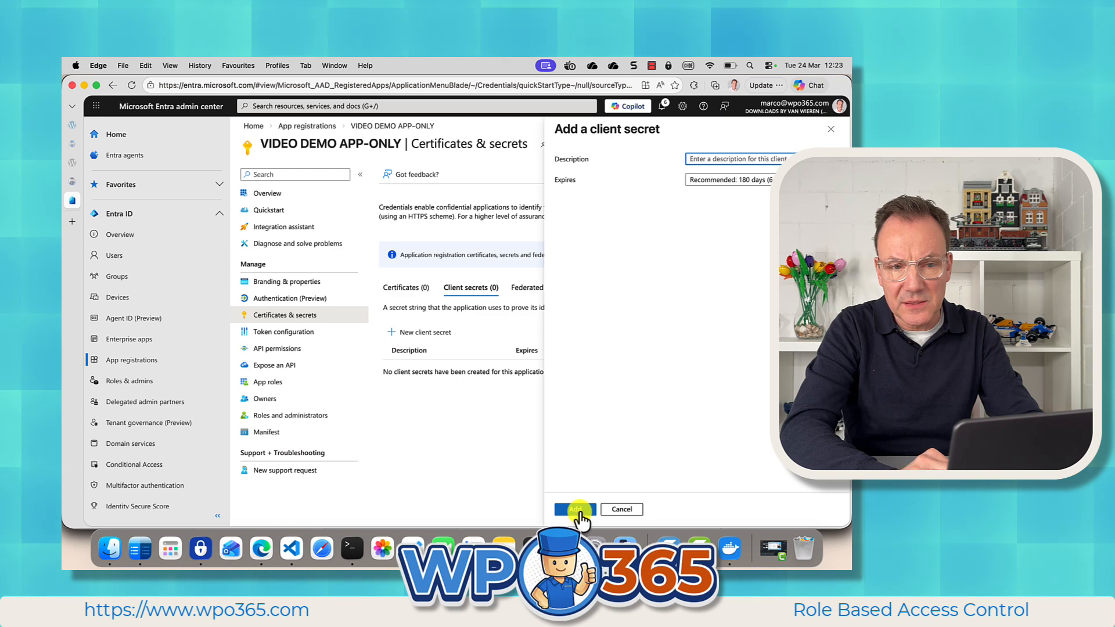
left_click(733, 180)
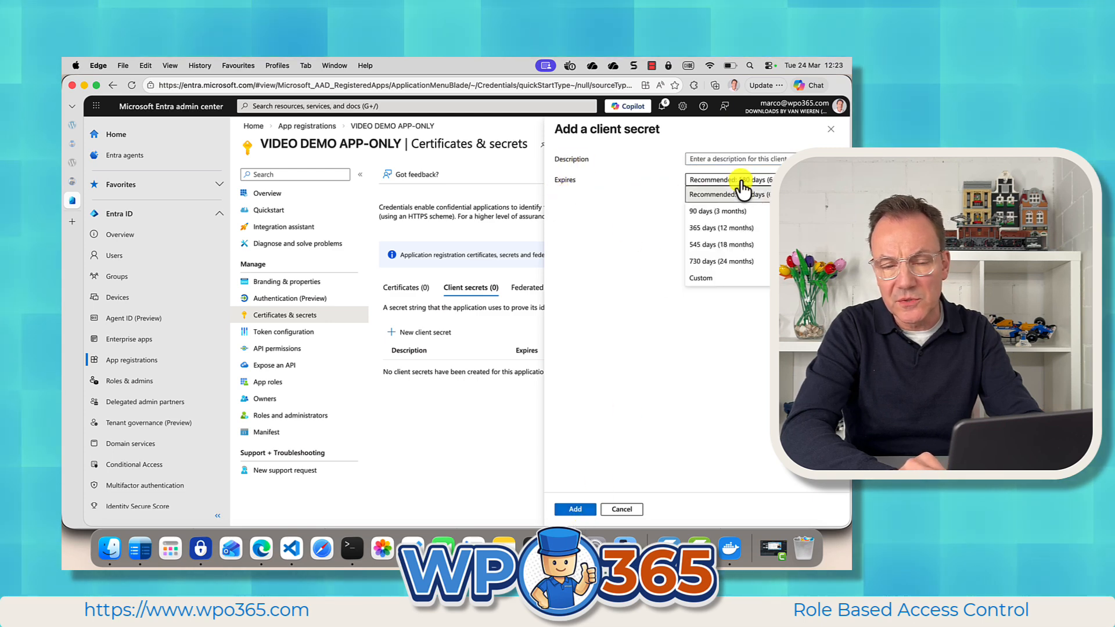
left_click(711, 196)
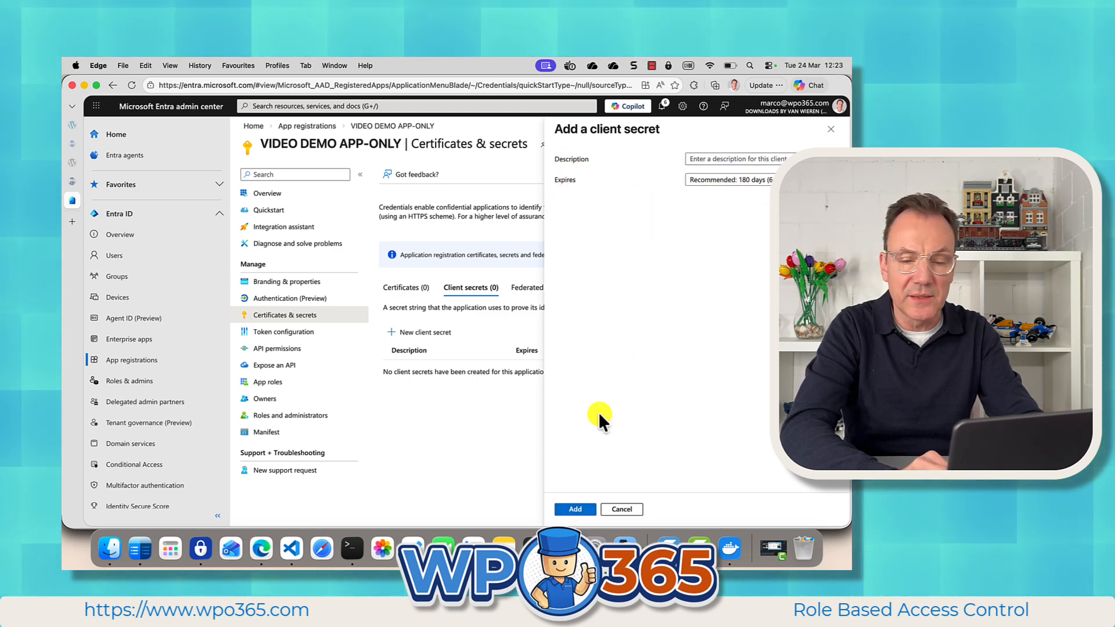
left_click(582, 503)
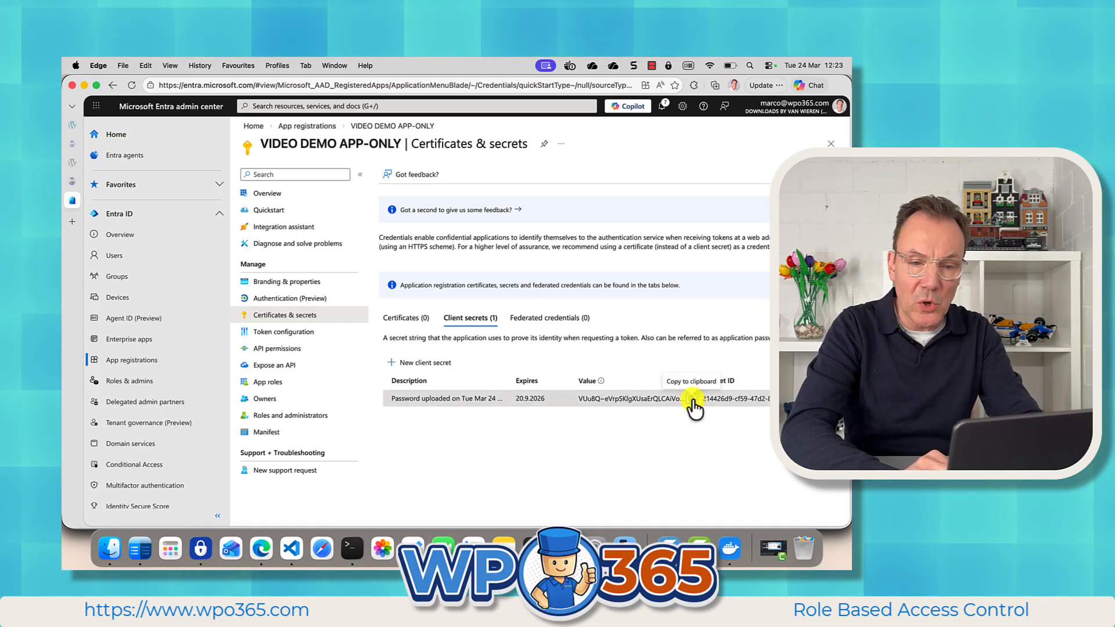
left_click(693, 400)
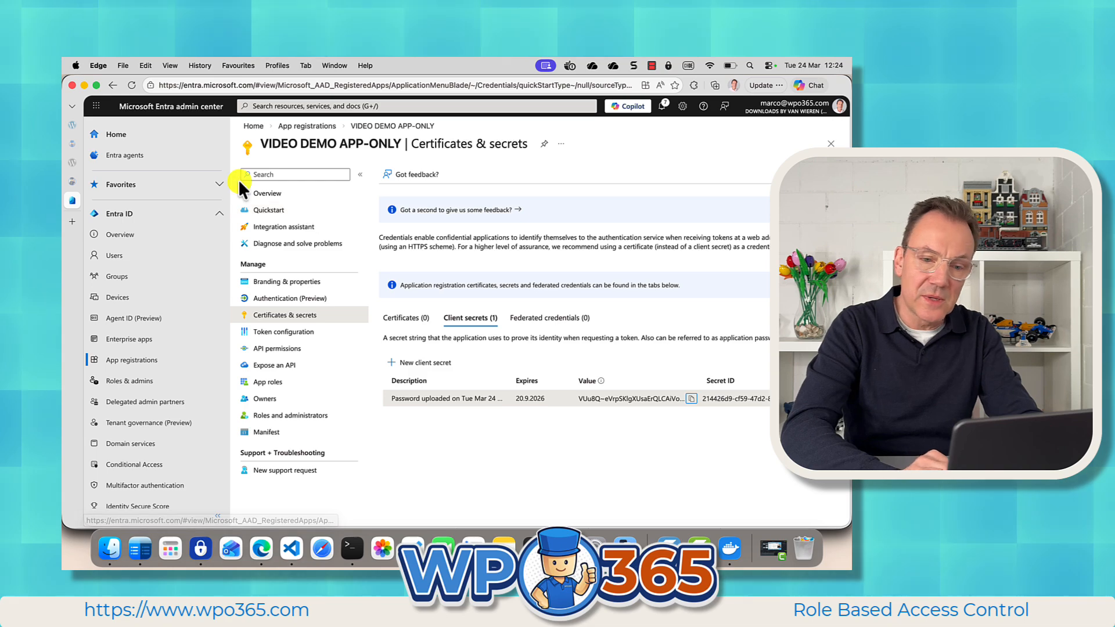
Switch to the WordPress admin site, enable application access in the WPO365 integration settings, and paste the app-only client secret
left_click(72, 123)
scroll(343, 264, "up", 4)
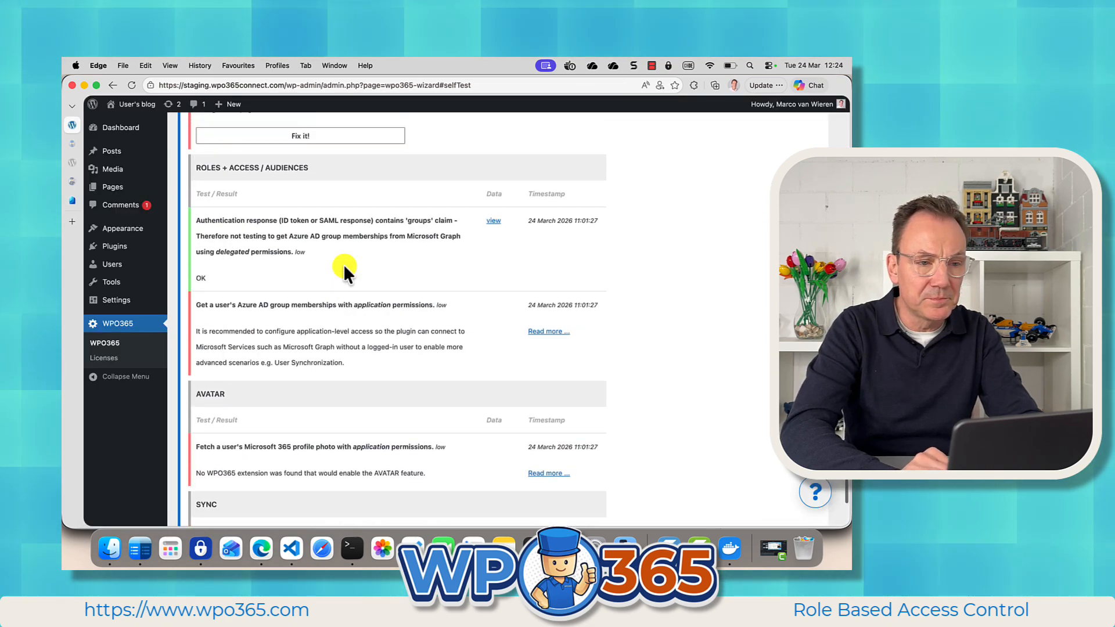
scroll(343, 266, "up", 15)
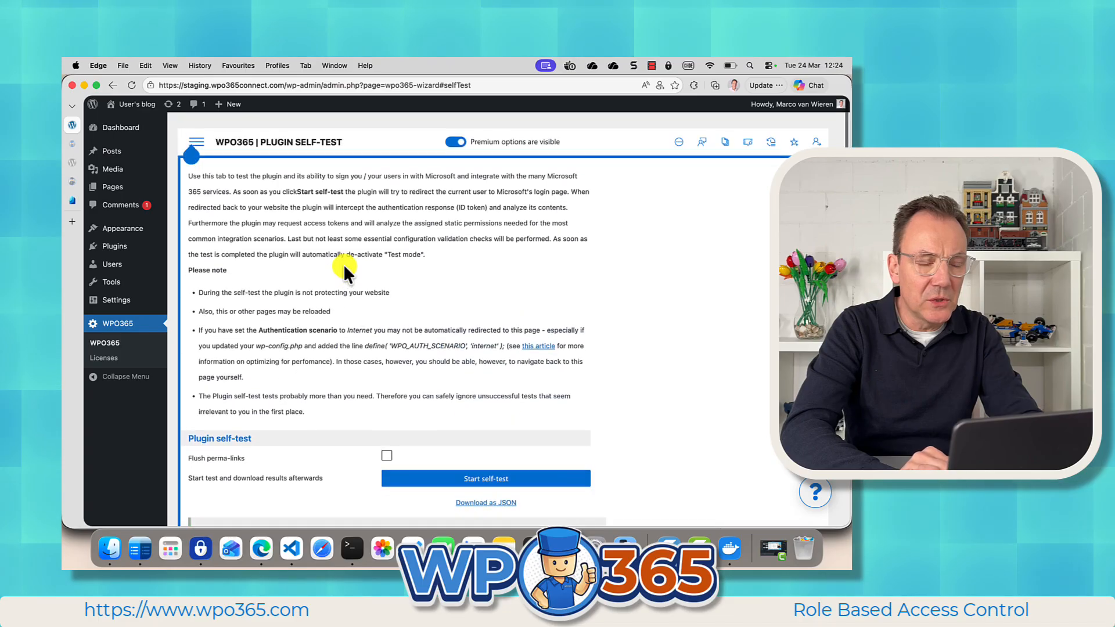
left_click(198, 138)
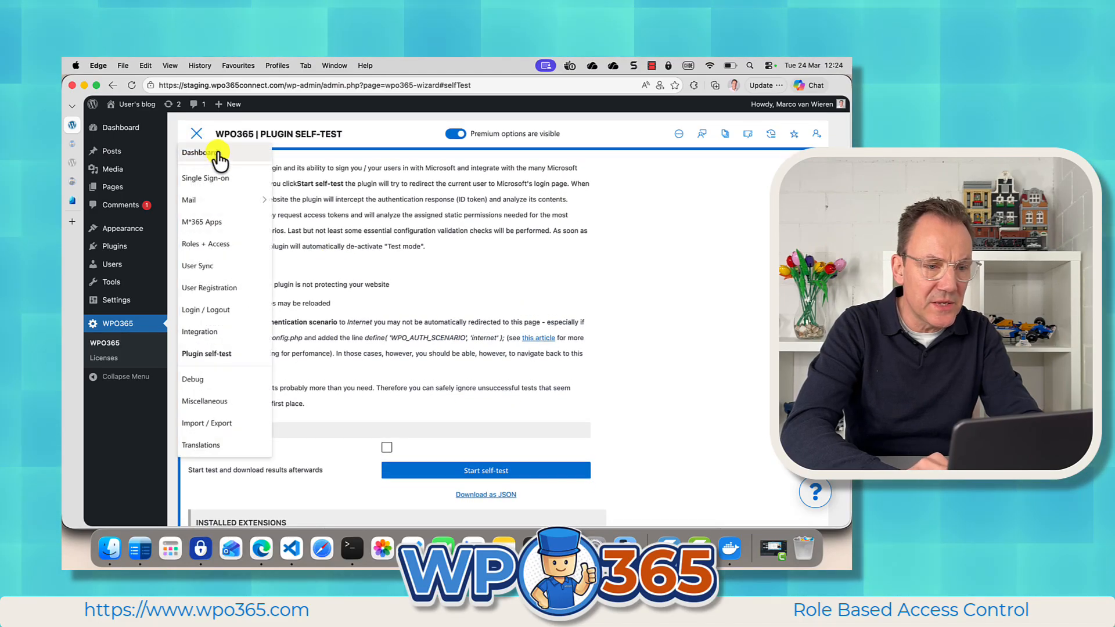
left_click(198, 331)
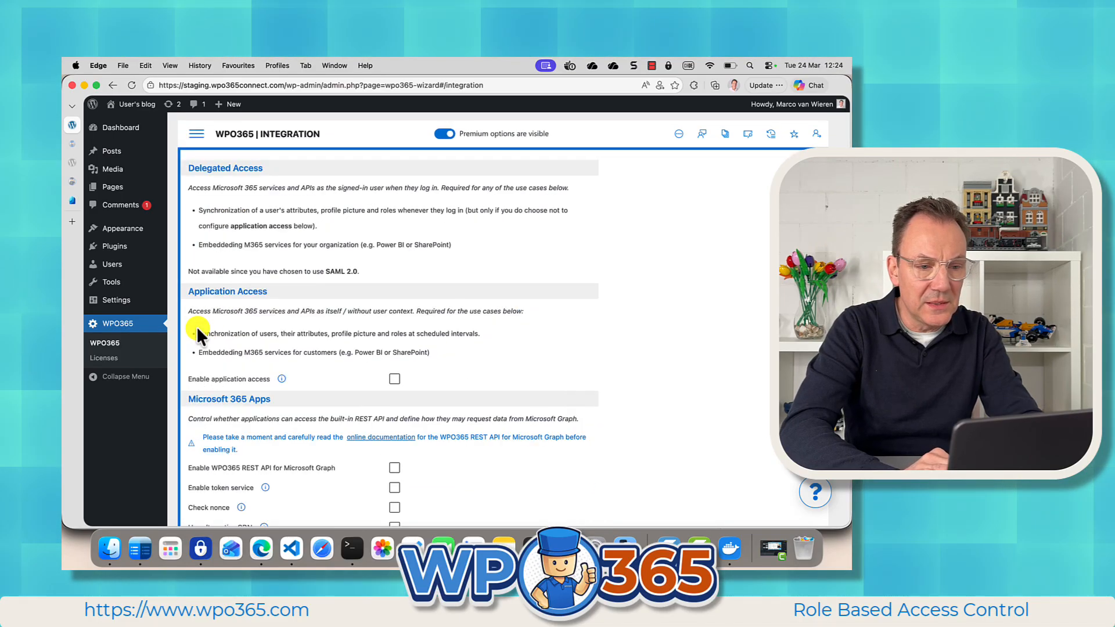
scroll(295, 380, "down", 1)
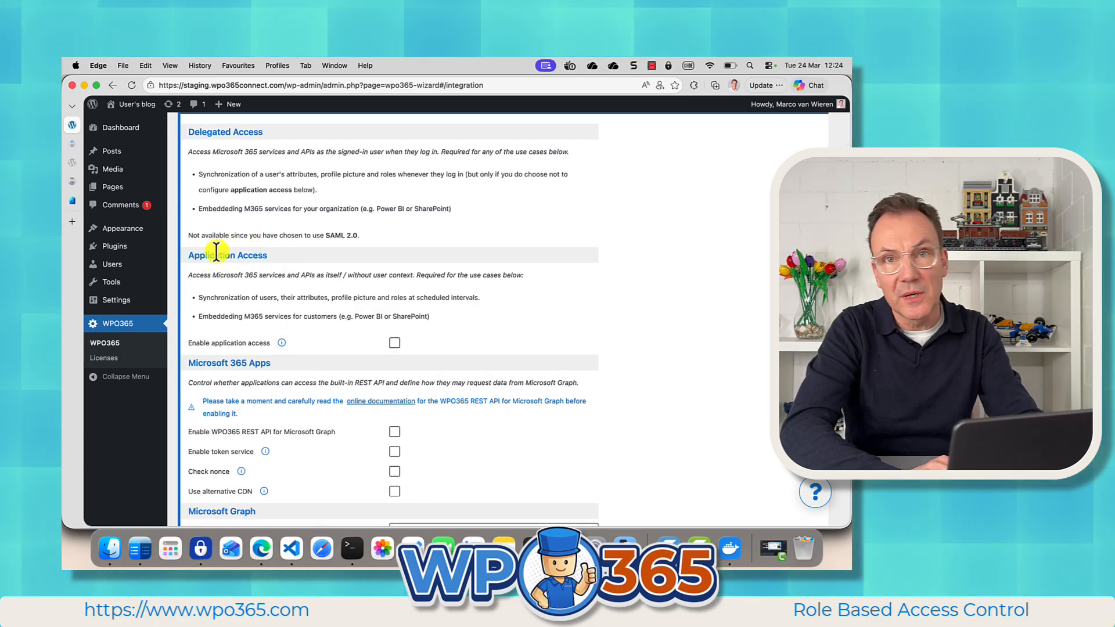
left_click(406, 343)
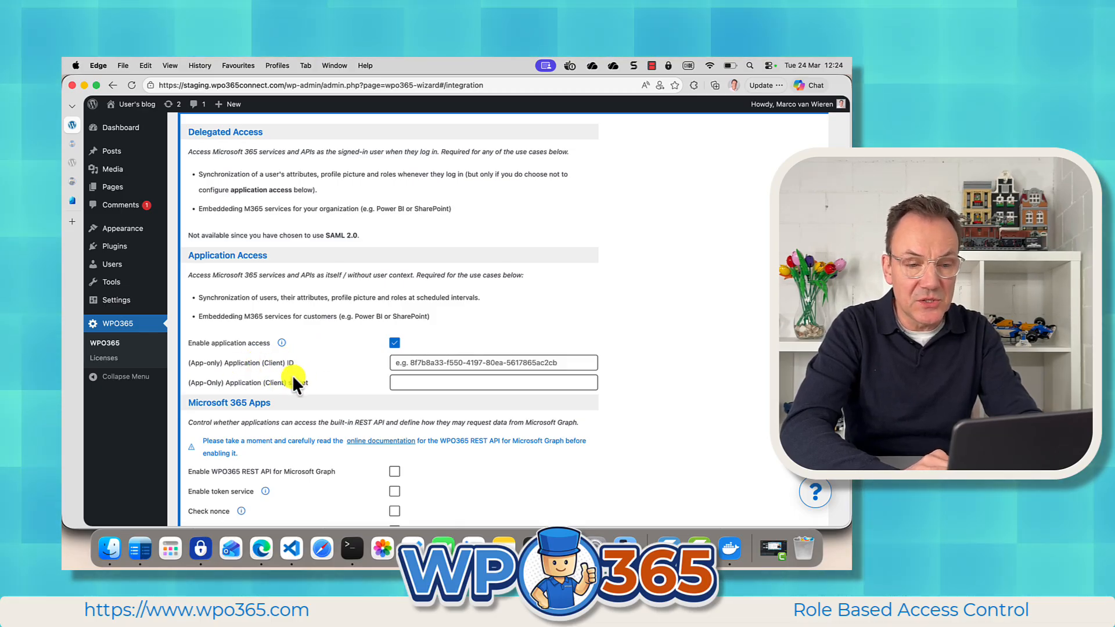
left_click(412, 384)
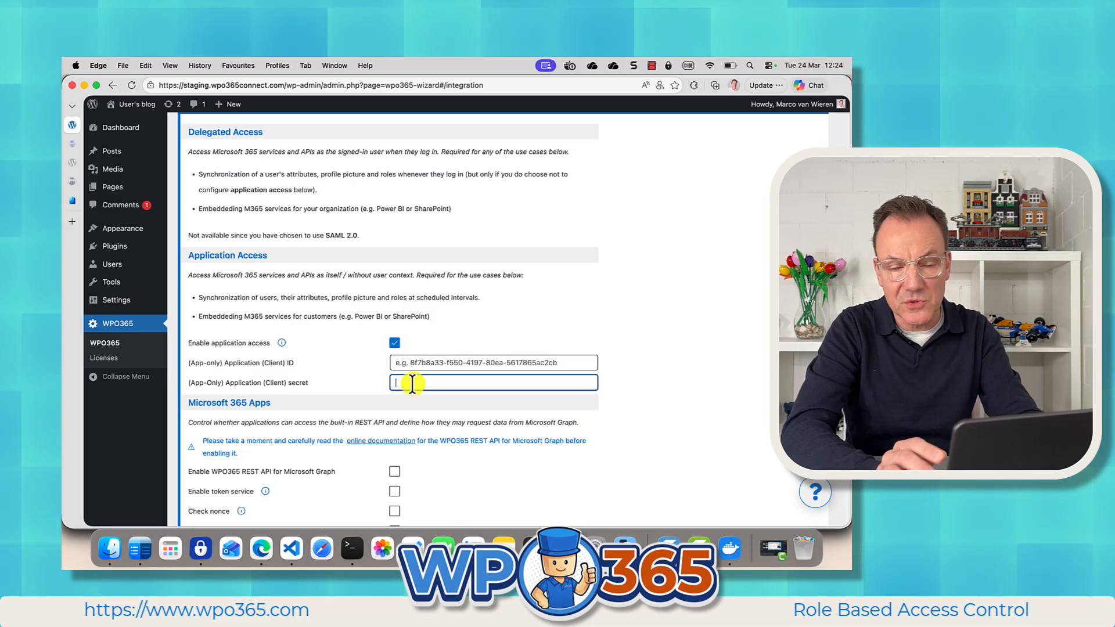
key("super+v")
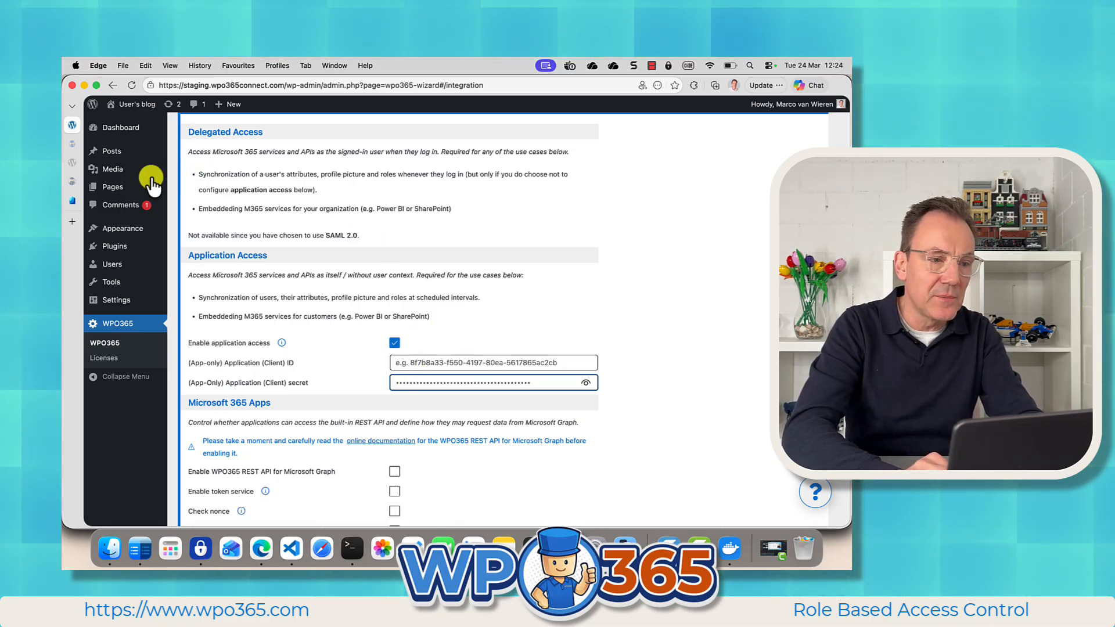
Copy the application (client) ID from the VIDEO DEMO APP-ONLY overview in Entra and paste it as the app-only client ID in WPO365
left_click(72, 200)
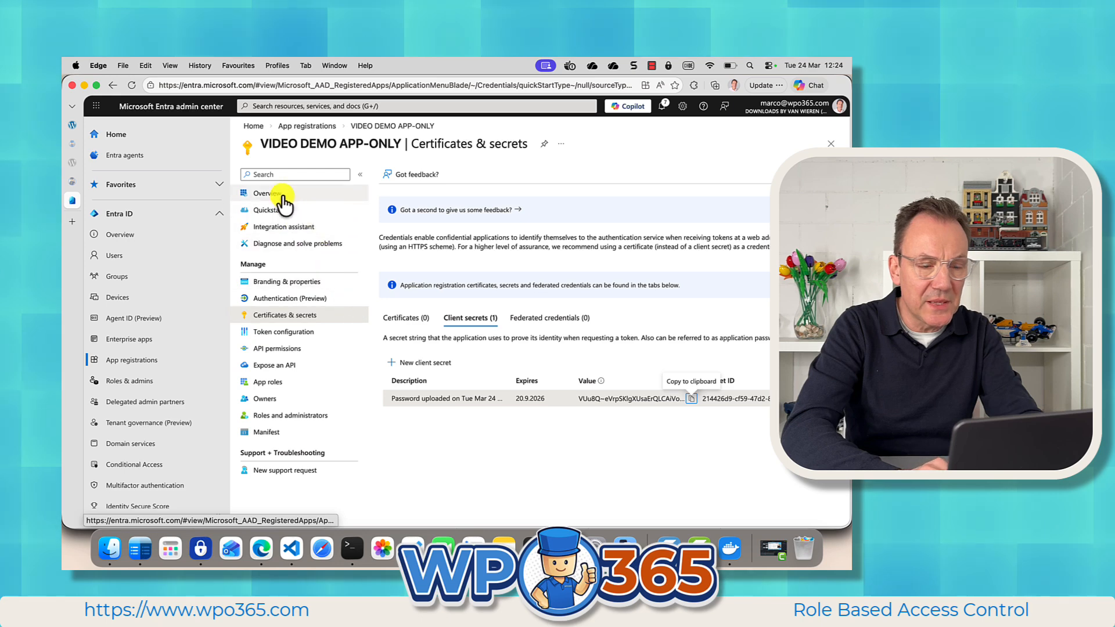
left_click(282, 194)
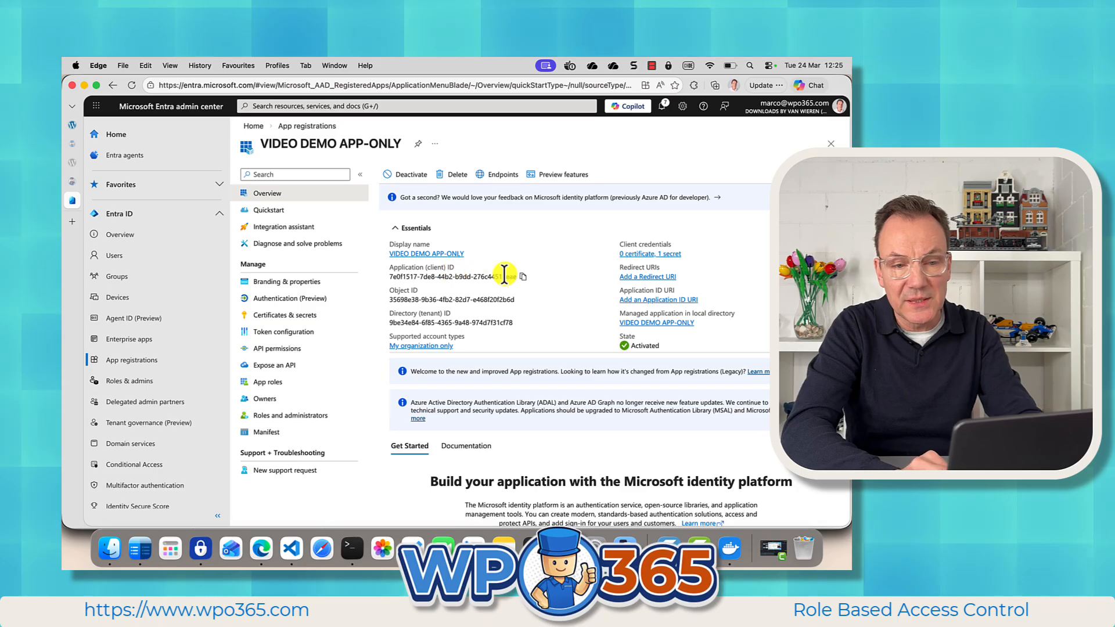
left_click(524, 277)
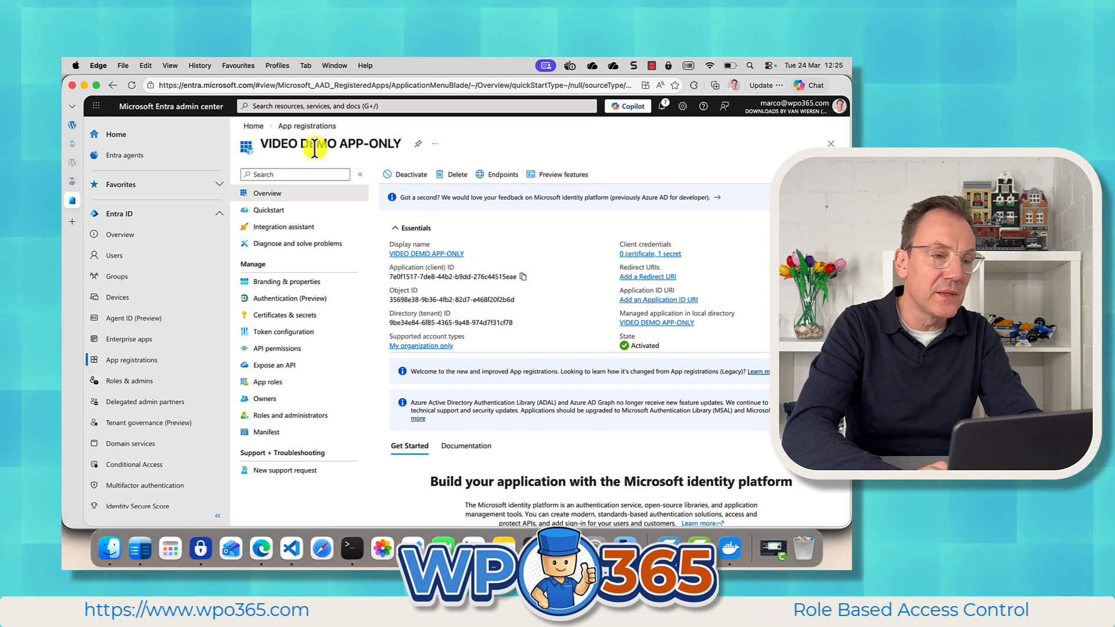
left_click(75, 125)
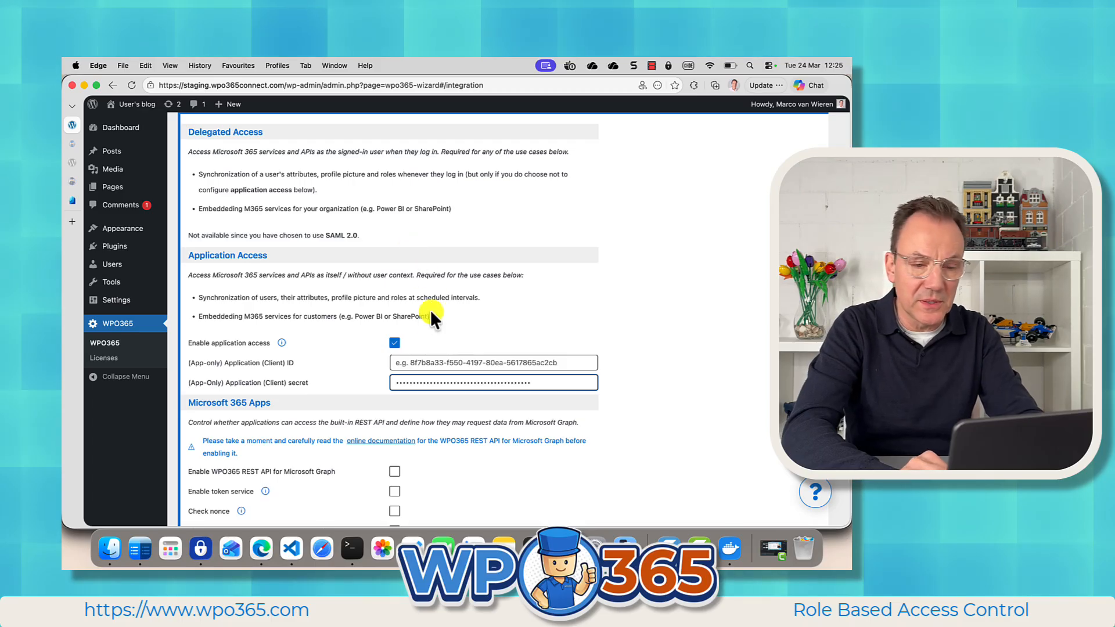
left_click(411, 363)
key("super+v")
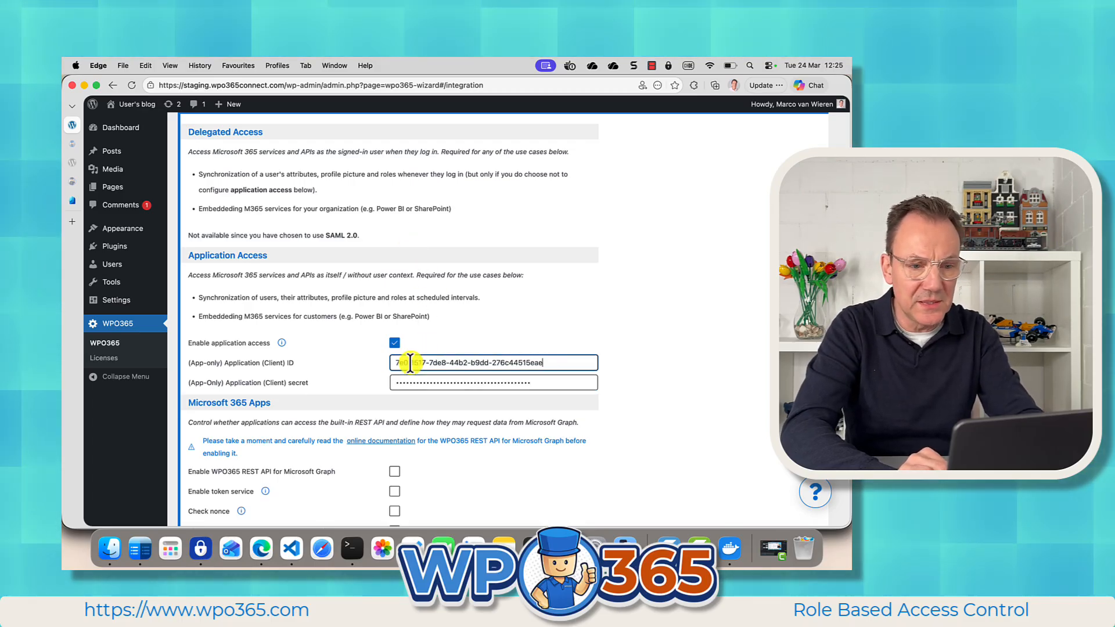
Open the app-only registration in the Entra portal from the WPO365 integration settings to check the client ID, and close it again
scroll(520, 461, "down", 2)
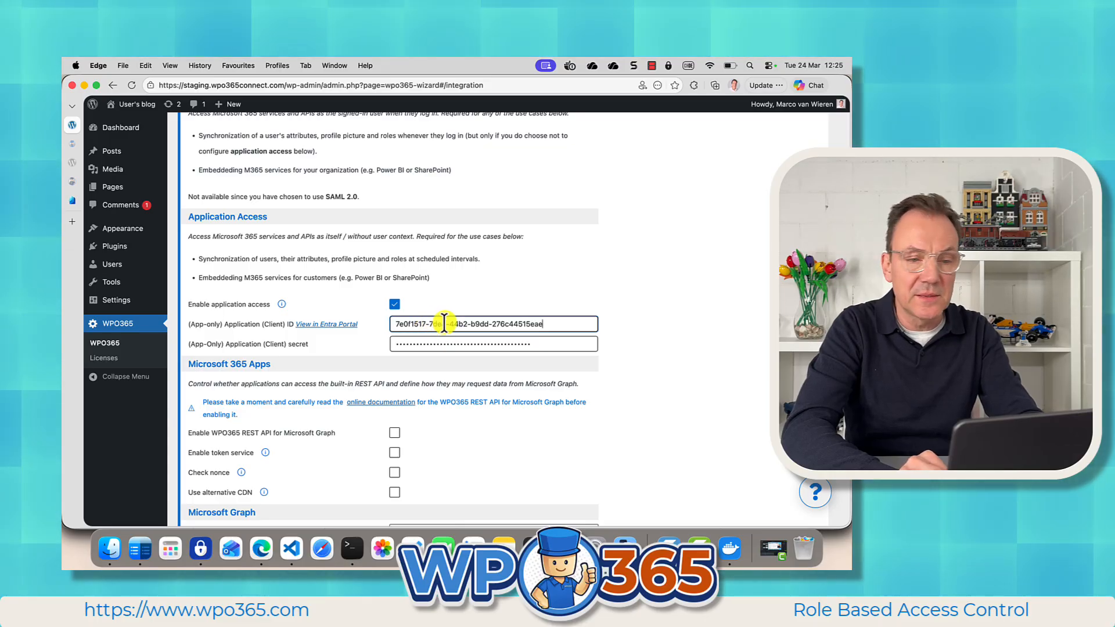
left_click(333, 323)
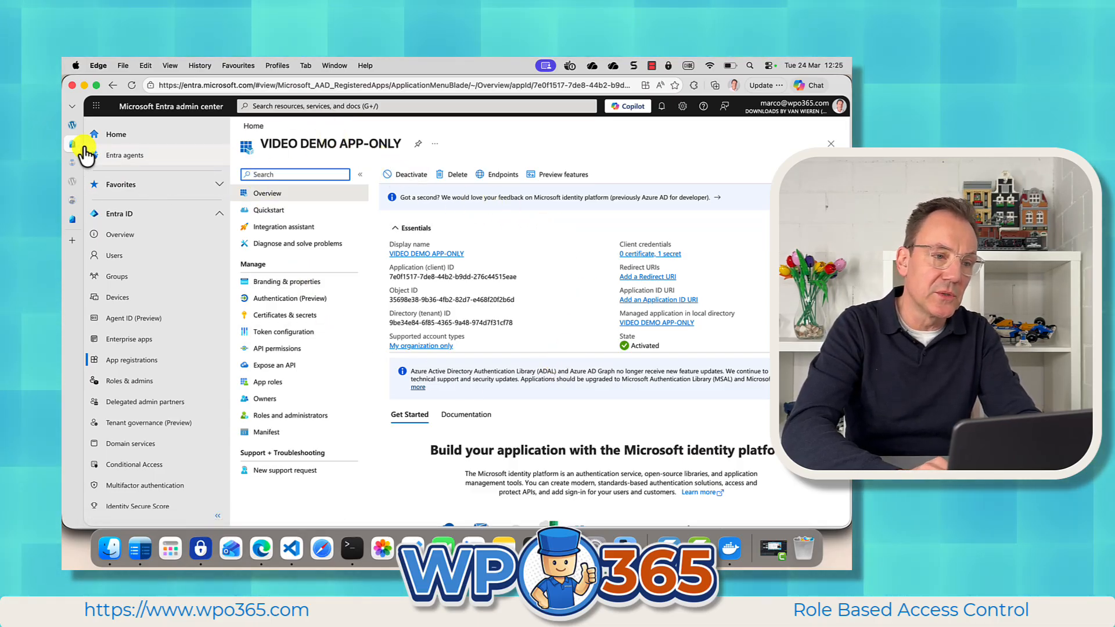
mouse_move(75, 142)
left_click(209, 142)
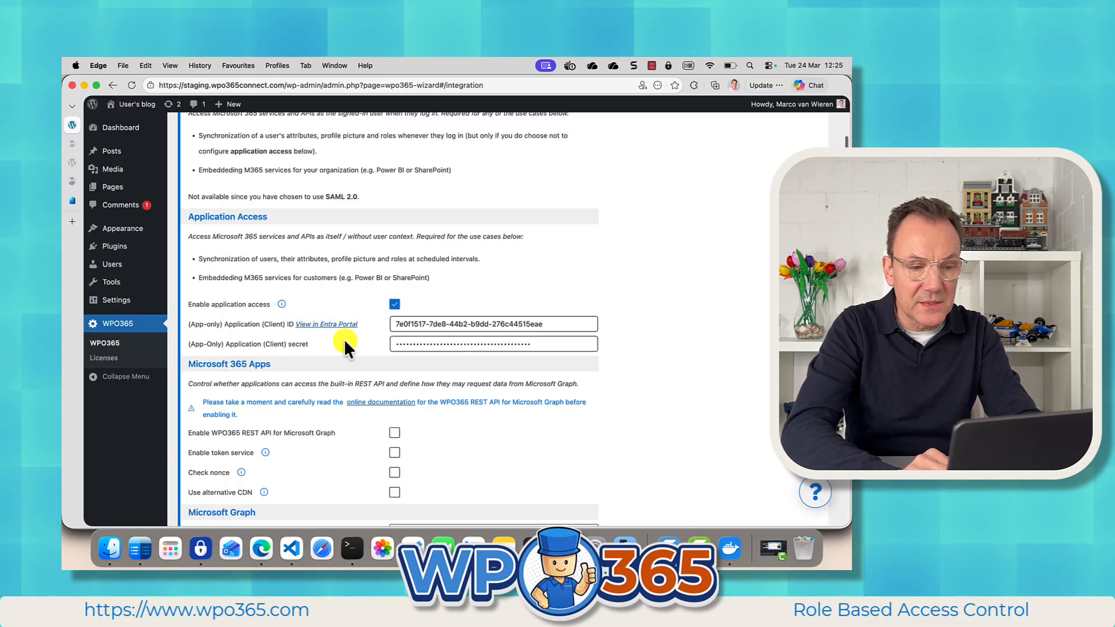
Save the WPO365 integration configuration and acknowledge the cache notice to continue to the plugin self-test
scroll(344, 346, "down", 6)
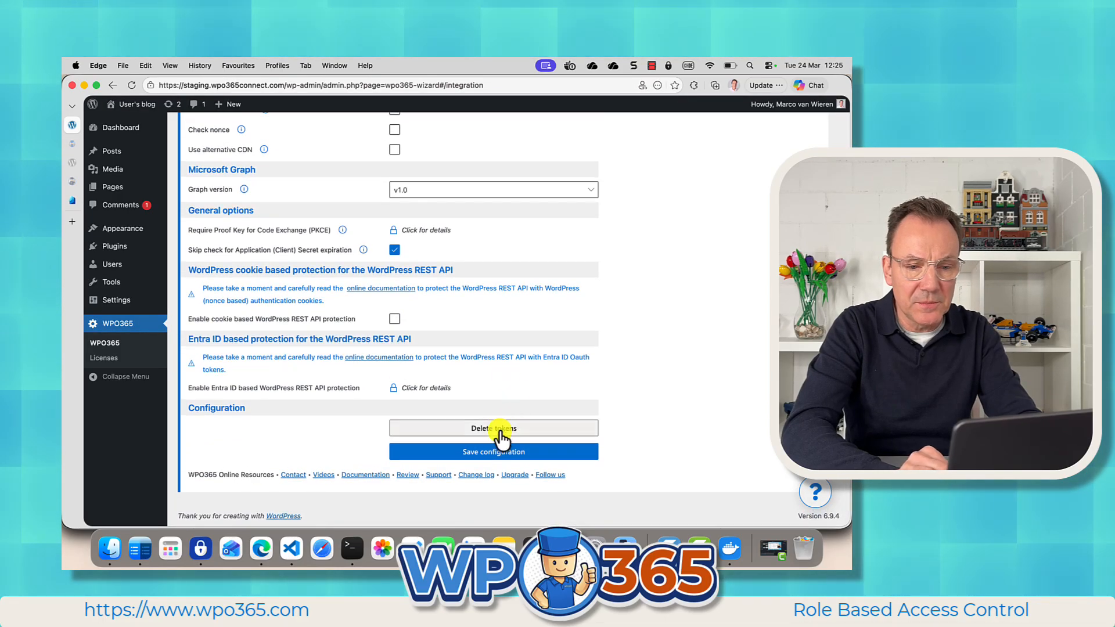
left_click(474, 452)
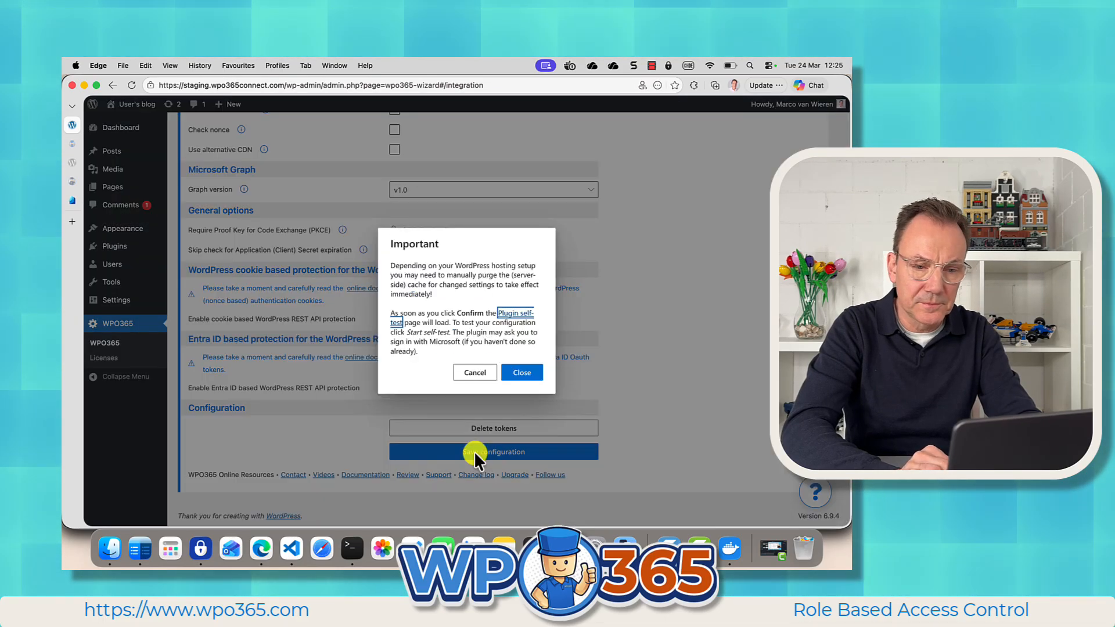
left_click(520, 375)
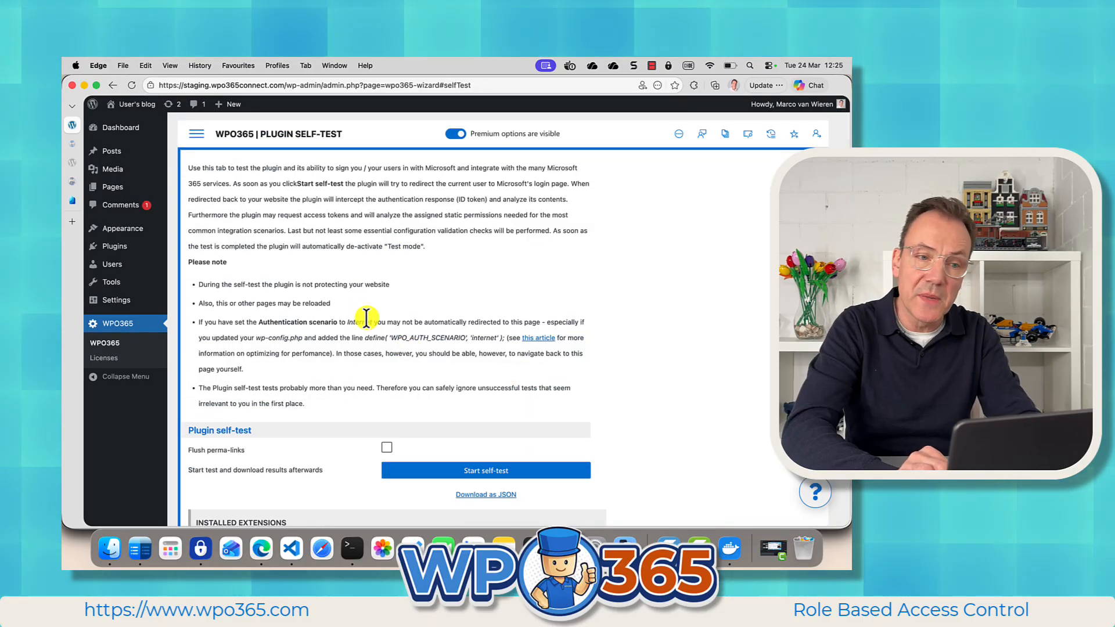
Run the plugin self-test and examine the ROLES + ACCESS / AUDIENCES results for the application permissions check
scroll(459, 337, "down", 3)
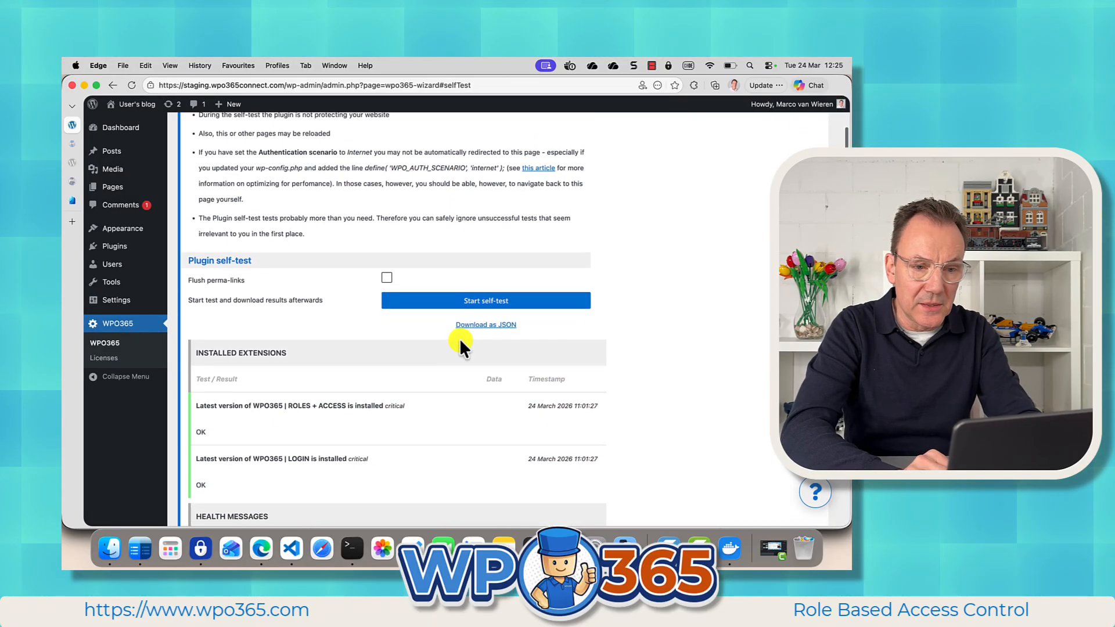
scroll(459, 345, "down", 1)
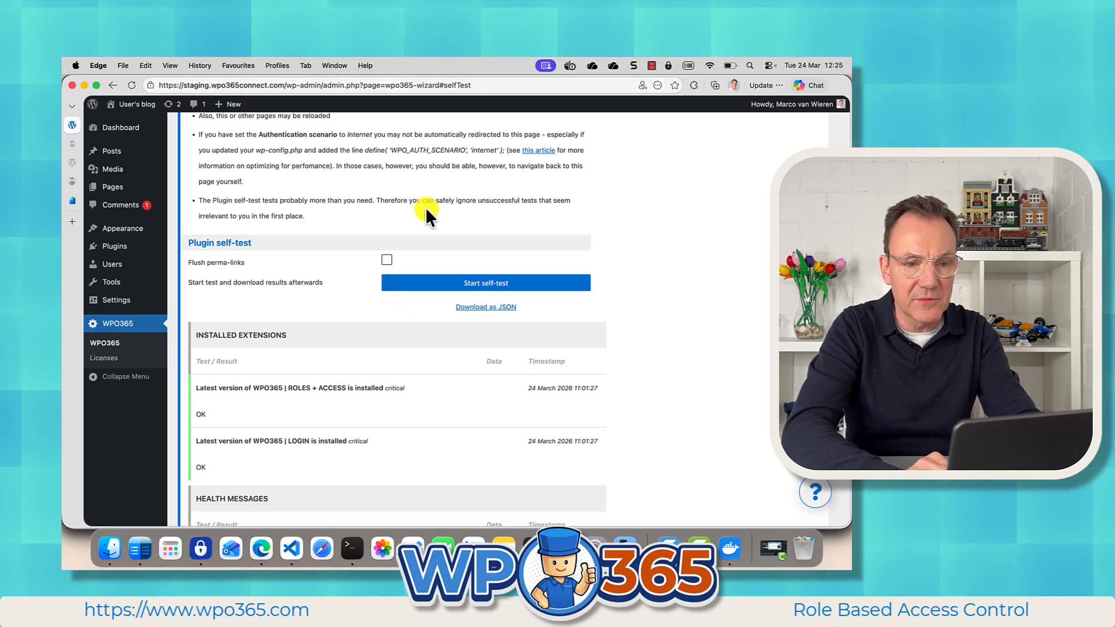
left_click(472, 283)
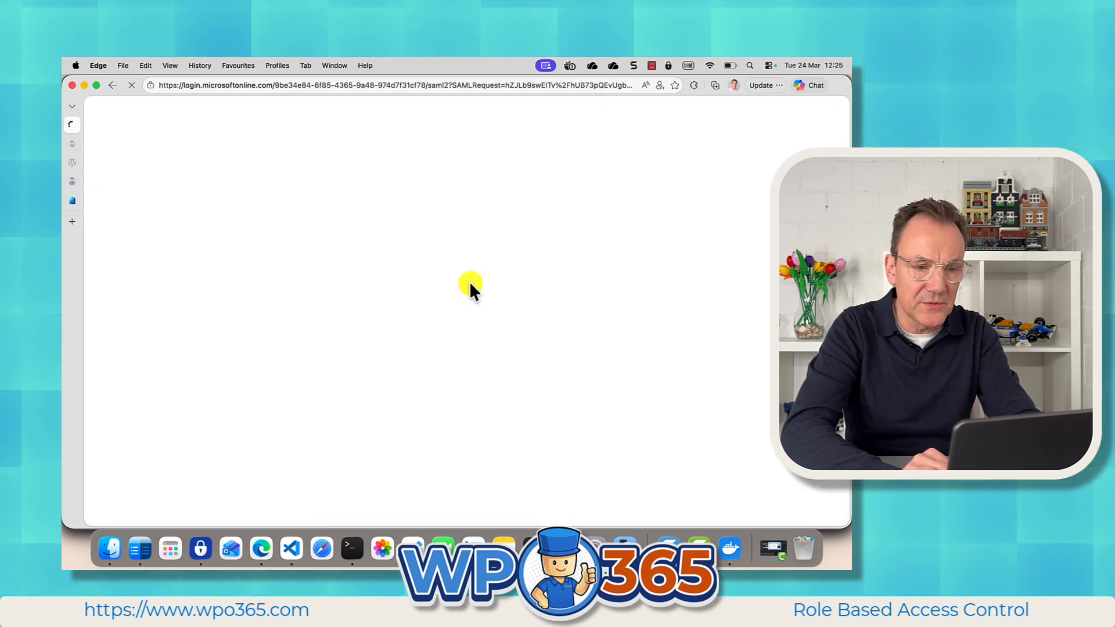
scroll(379, 371, "down", 15)
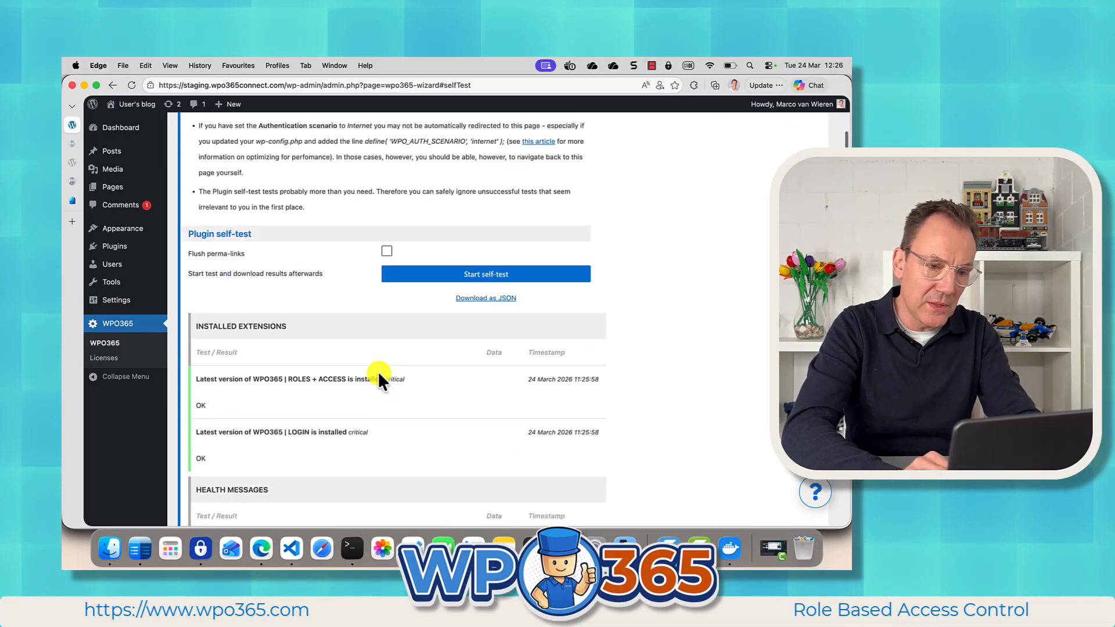
scroll(378, 371, "down", 12)
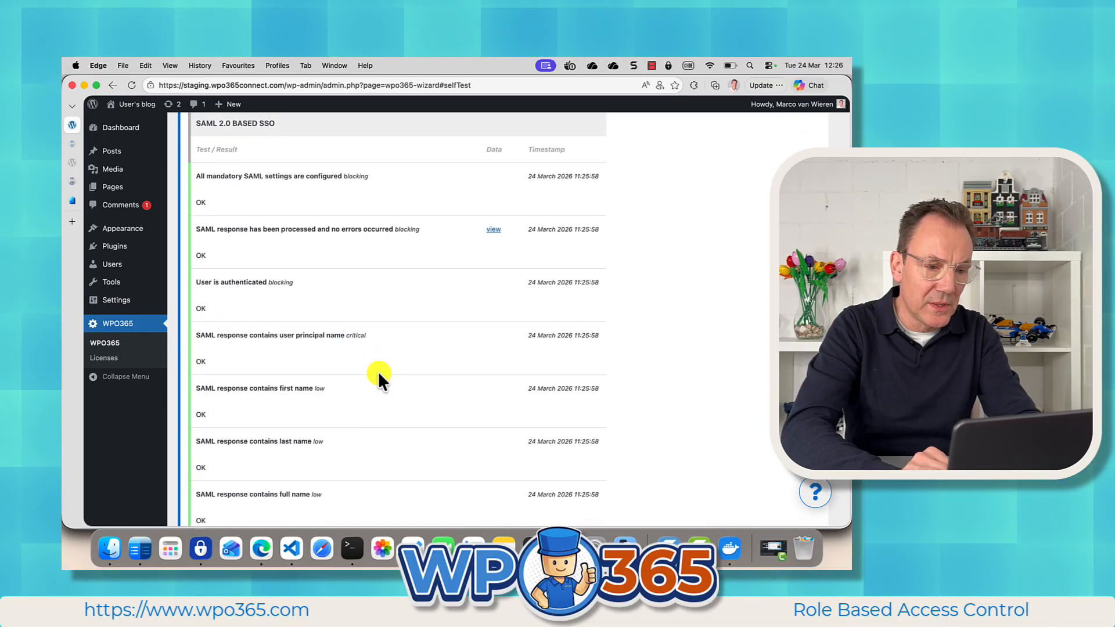
scroll(378, 373, "down", 10)
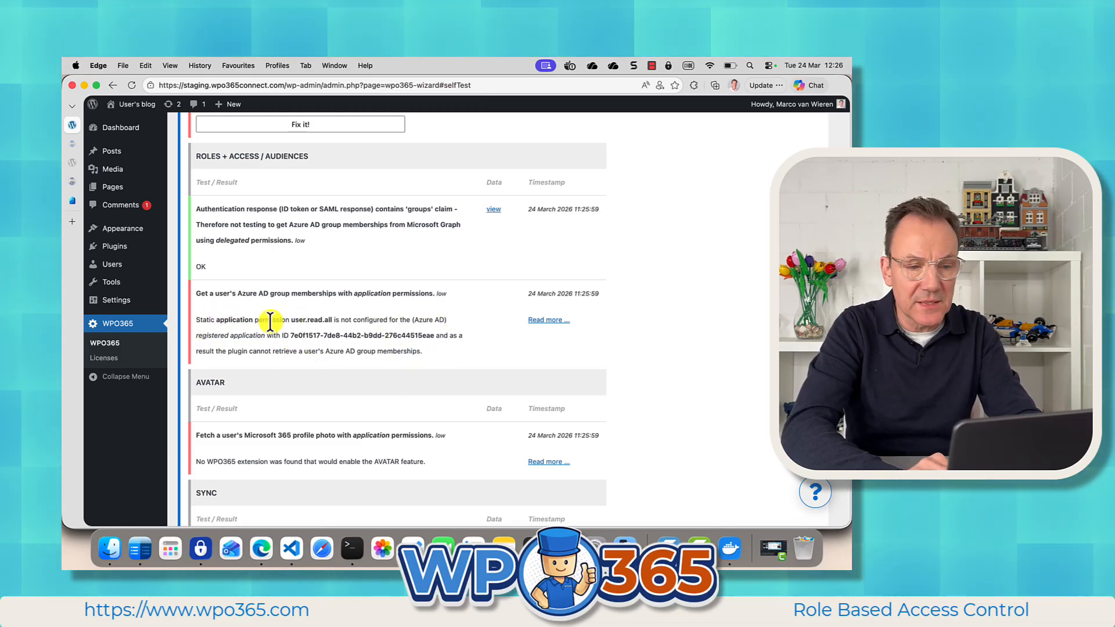
left_click_drag(291, 319, 328, 319)
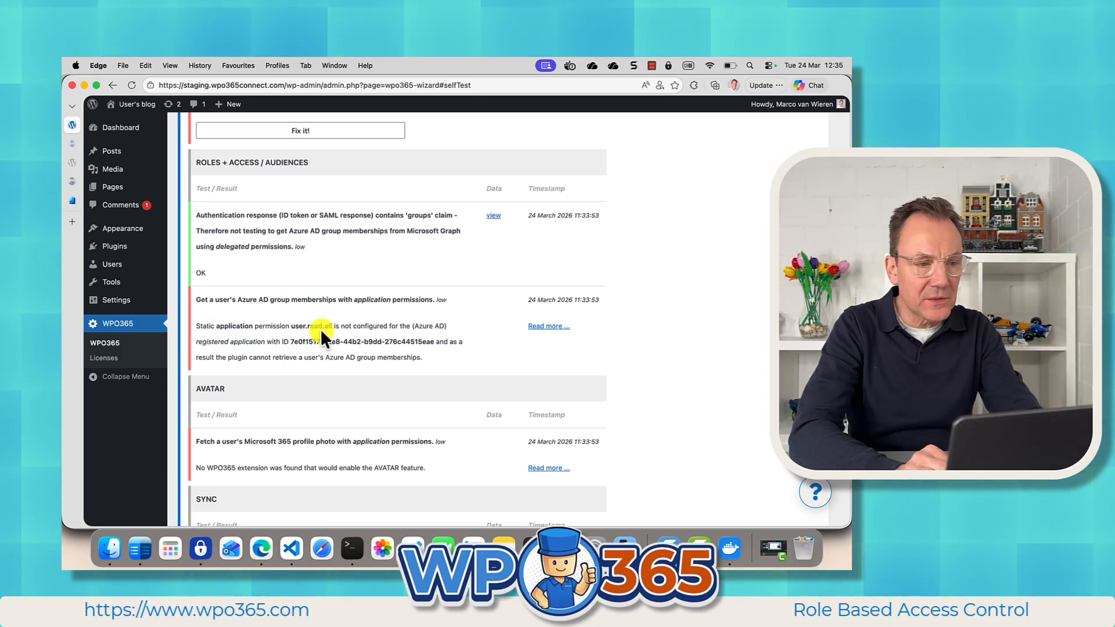
Switch to the Entra admin center and add the Microsoft Graph application permission User.Read.All to the VIDEO DEMO APP-ONLY registration
left_click(70, 201)
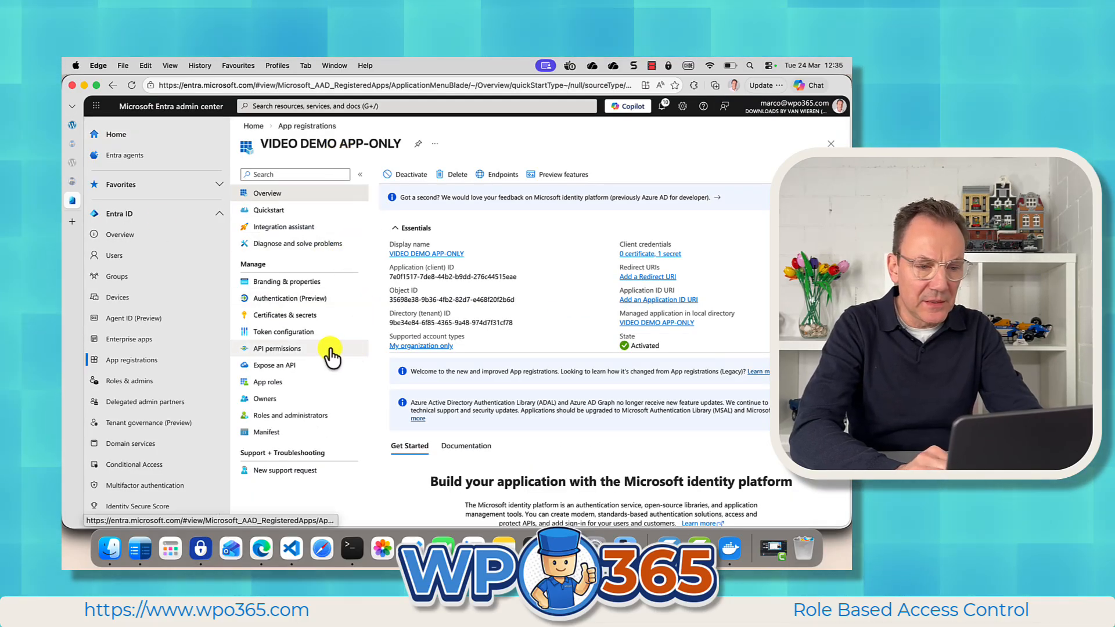
left_click(284, 351)
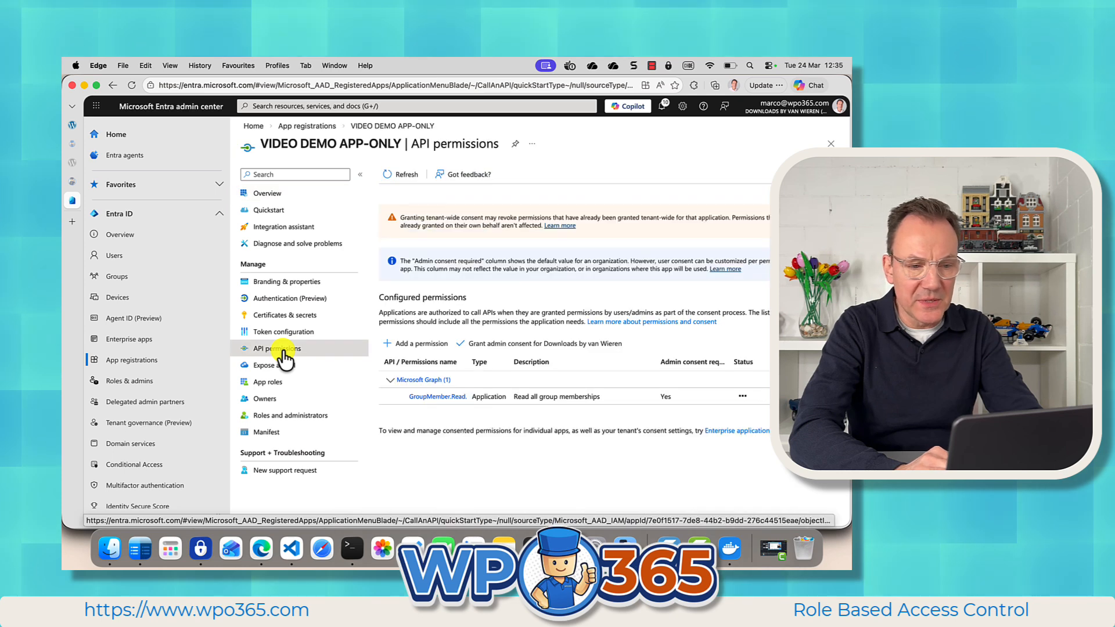
left_click(410, 349)
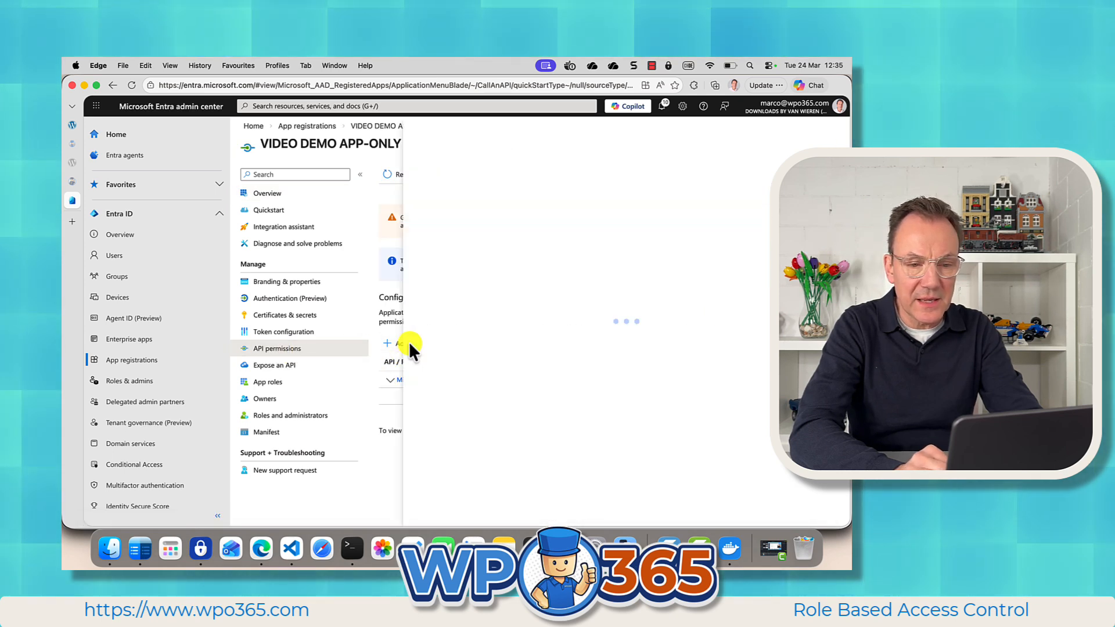
left_click(499, 255)
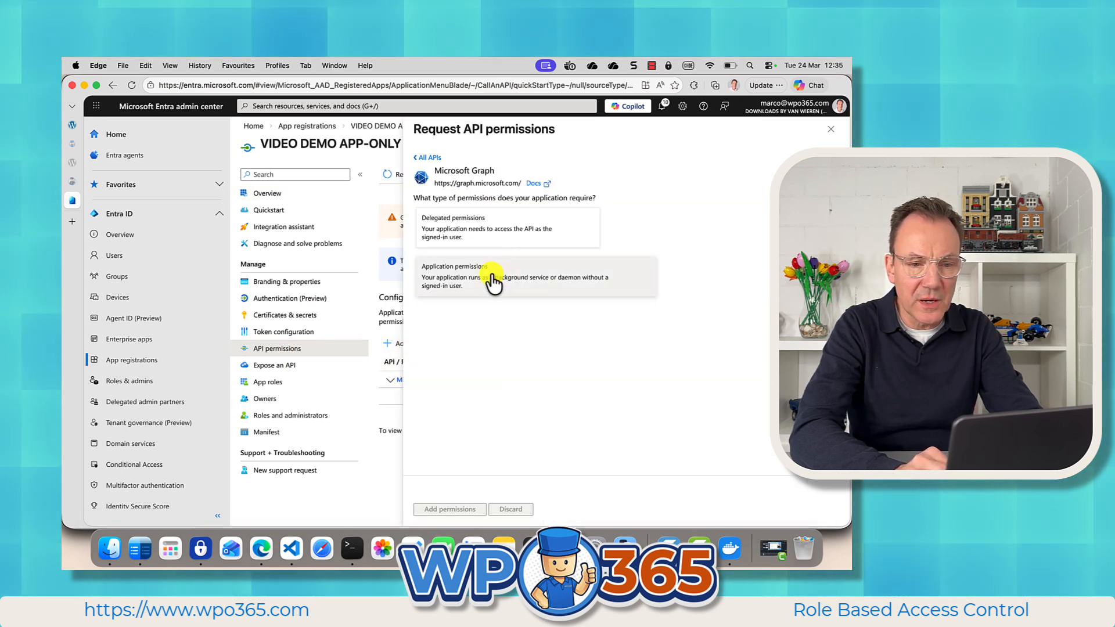
left_click(493, 278)
left_click(469, 334)
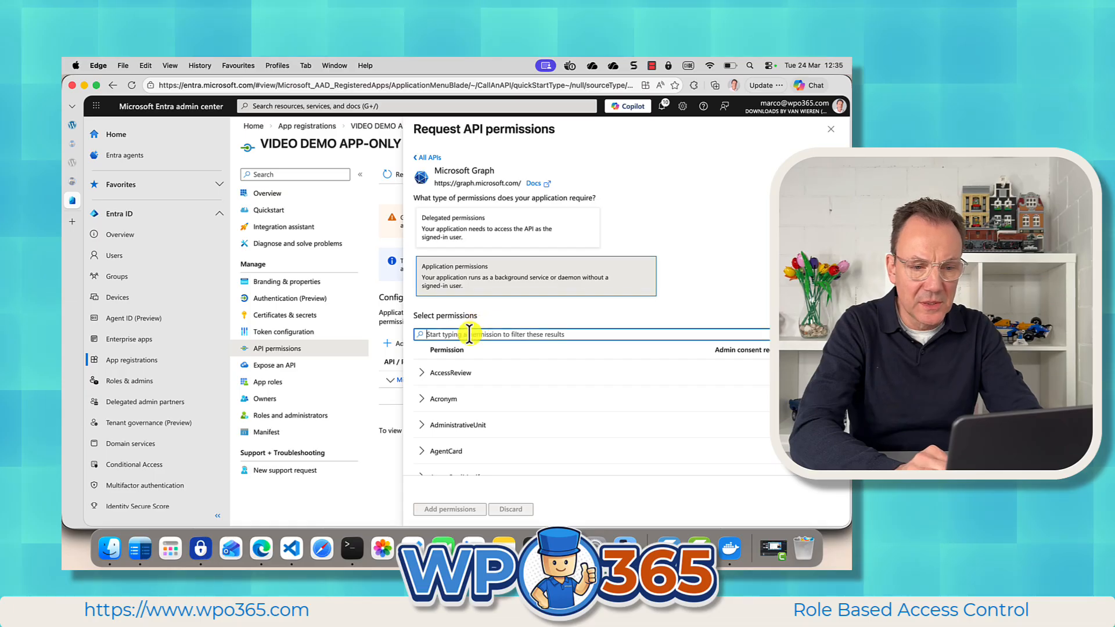
type("s")
key("BackSpace")
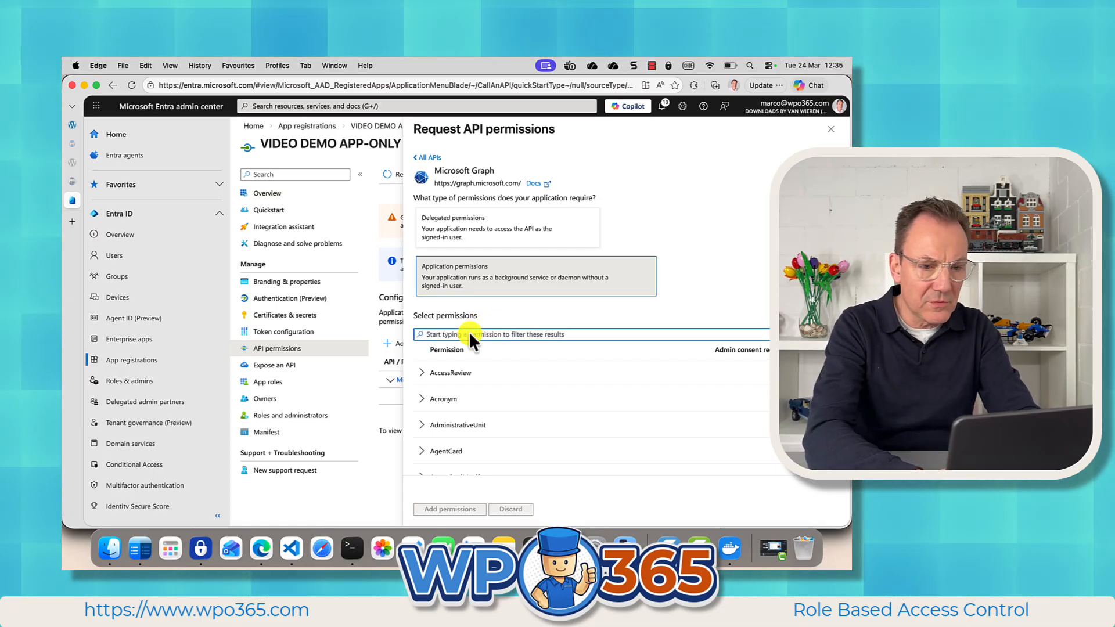
type("User.Read")
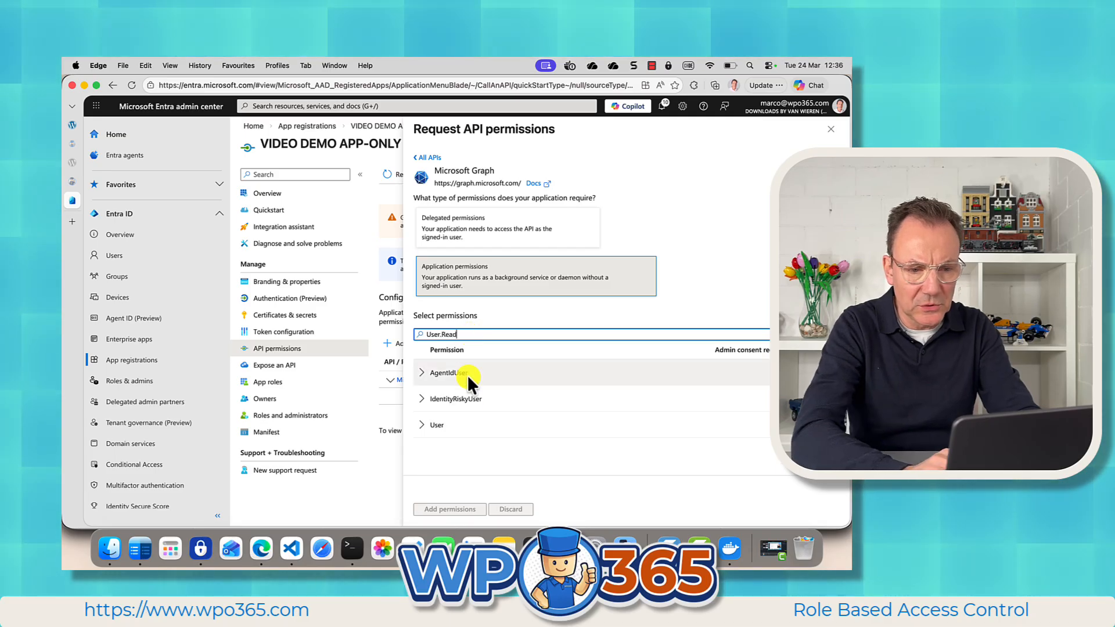
left_click(424, 425)
left_click(421, 451)
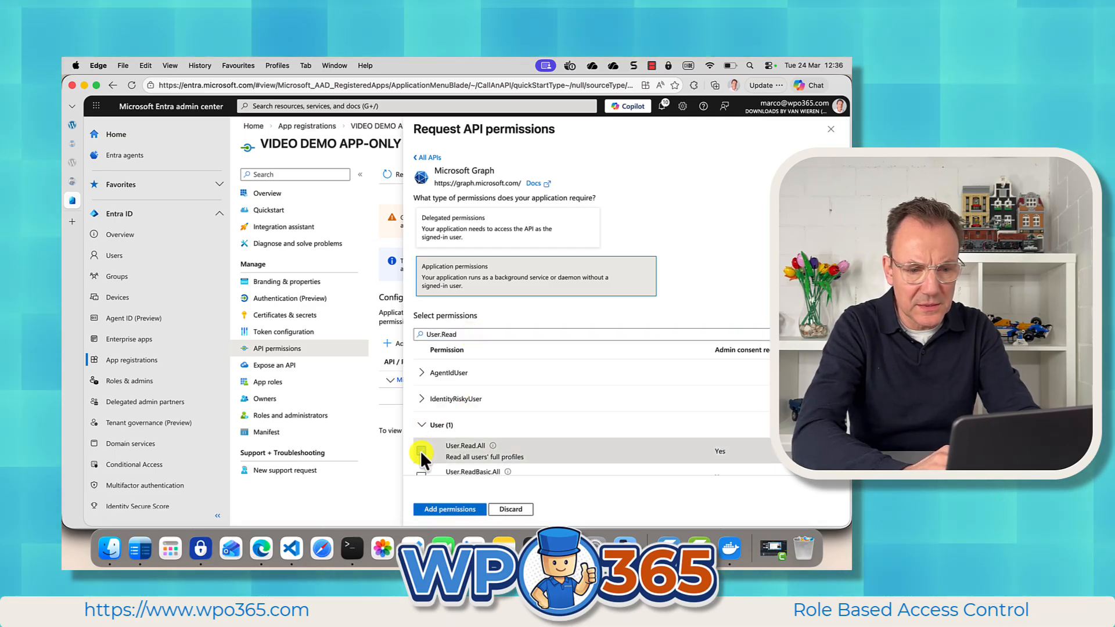
left_click(433, 510)
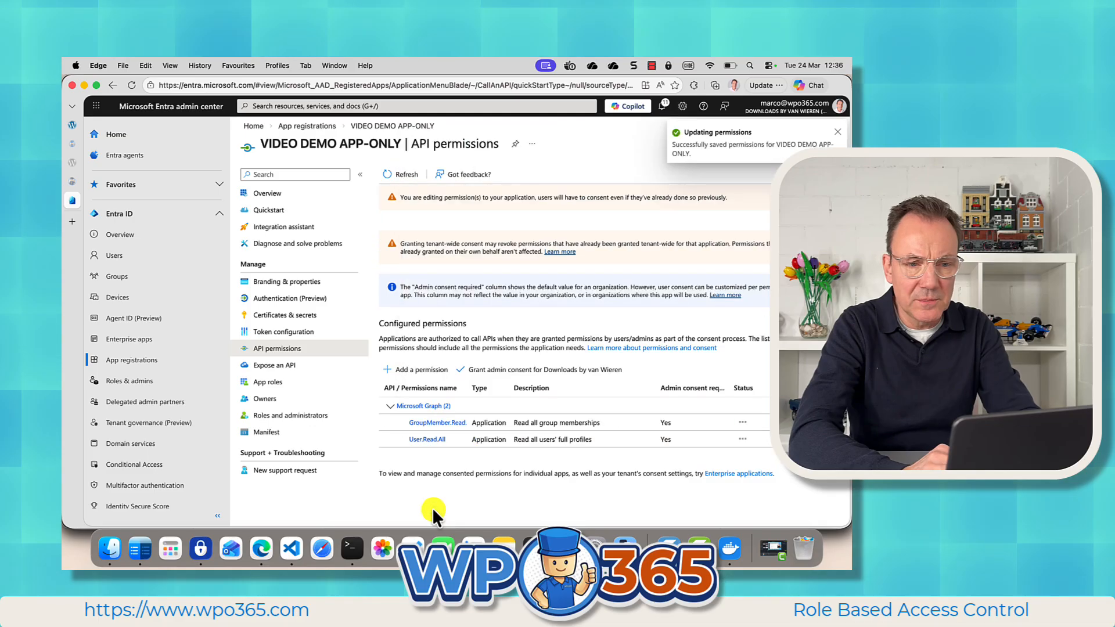
Grant tenant-wide admin consent for the app registration's updated Microsoft Graph permissions
left_click(535, 376)
left_click(400, 241)
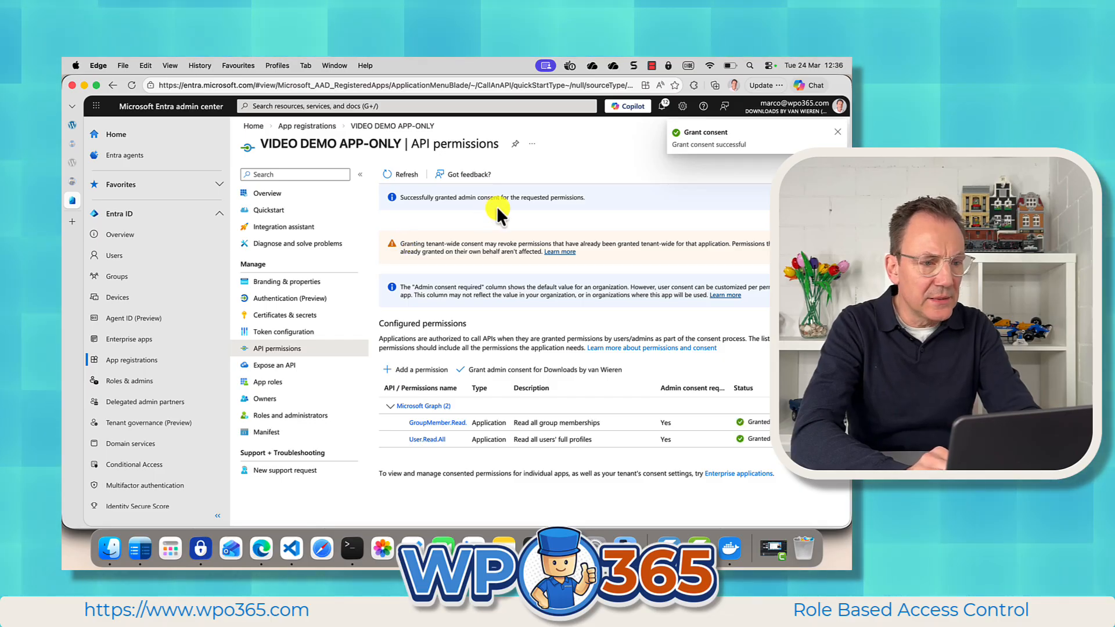
left_click(299, 174)
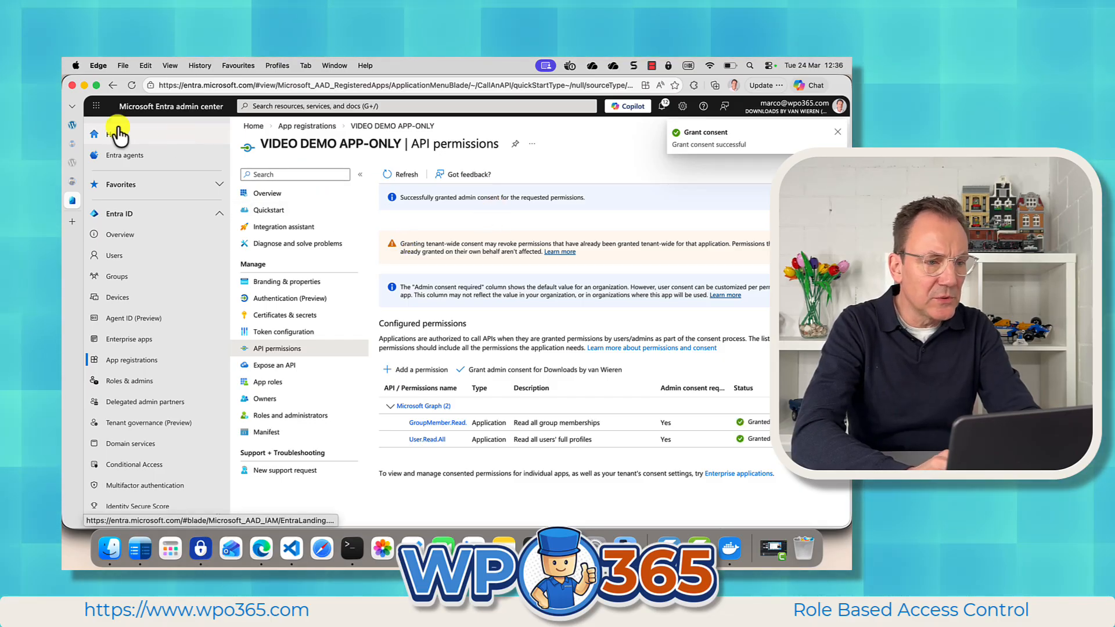
Return to the WordPress admin site, rerun the plugin self-test, and check the group membership result for application permissions
left_click(71, 125)
scroll(351, 290, "up", 15)
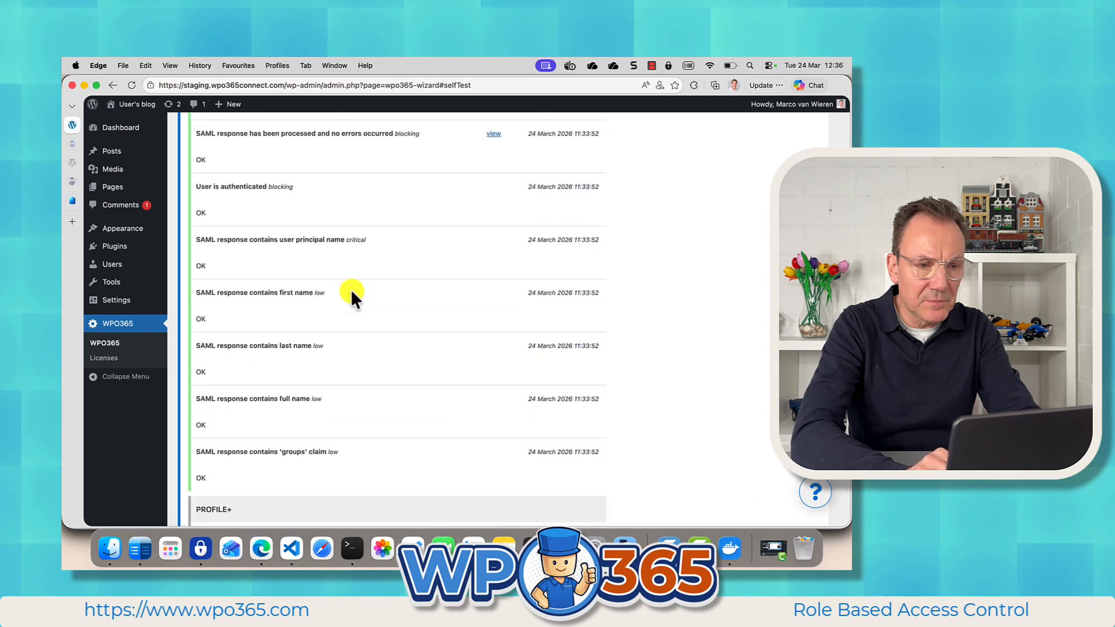
scroll(351, 289, "down", 1)
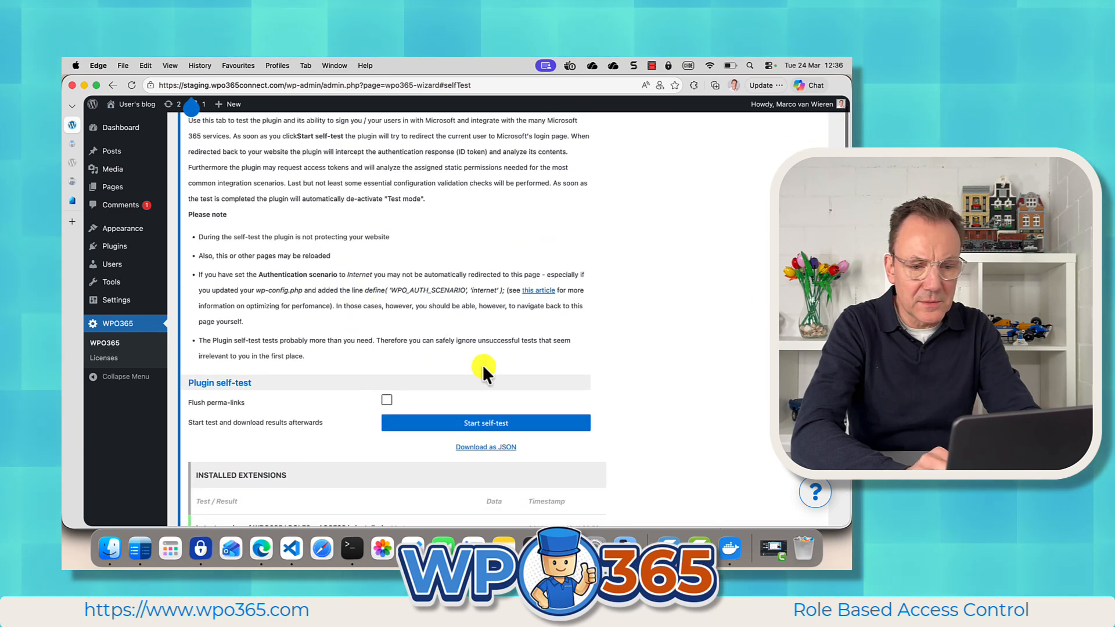
left_click(482, 424)
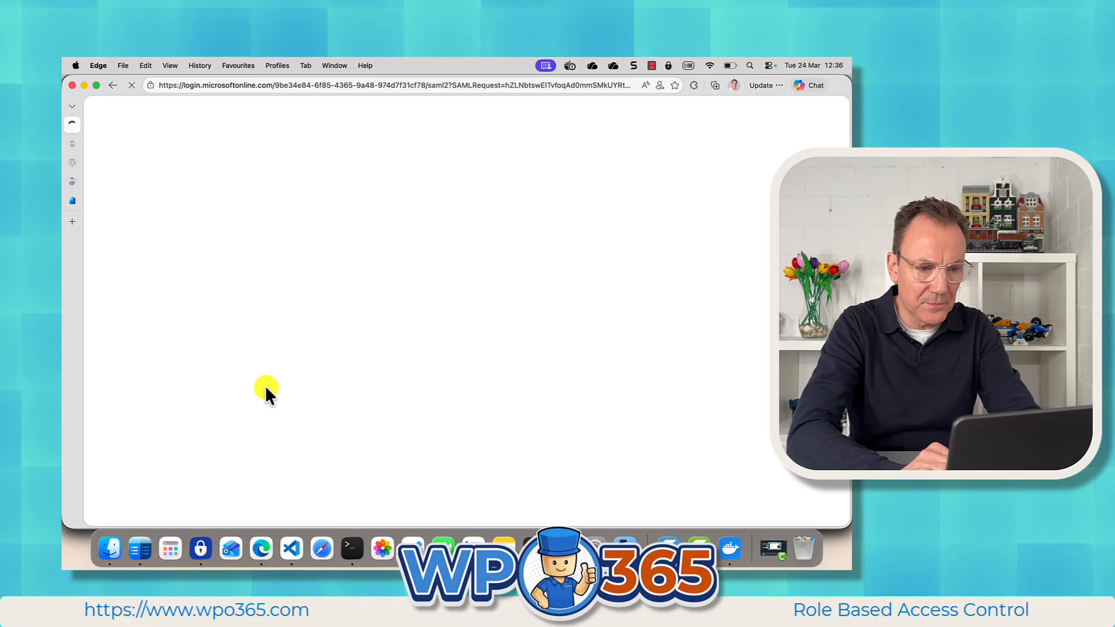
scroll(321, 405, "down", 10)
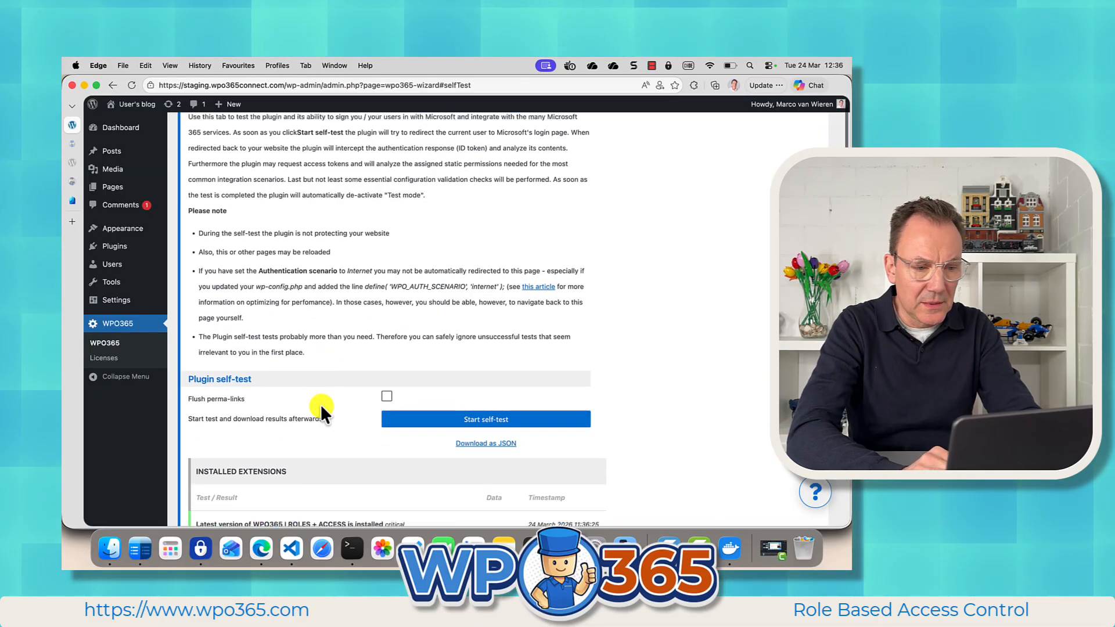
scroll(320, 404, "down", 15)
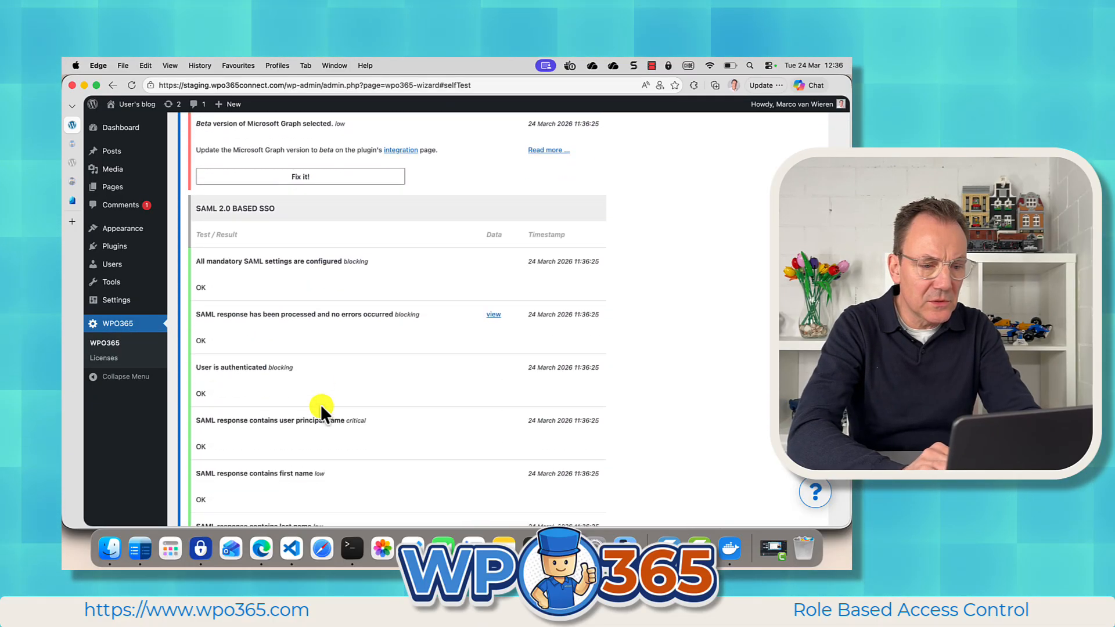
scroll(321, 404, "down", 9)
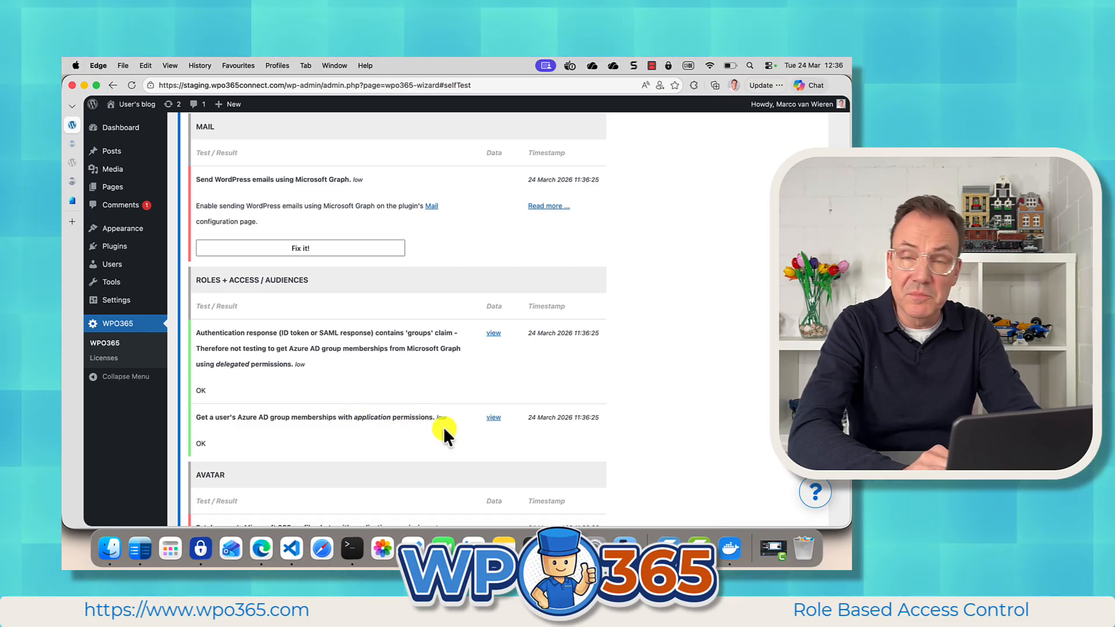
Examine the response payload of the self-test check for a user's Azure AD group memberships with application permissions
left_click(493, 418)
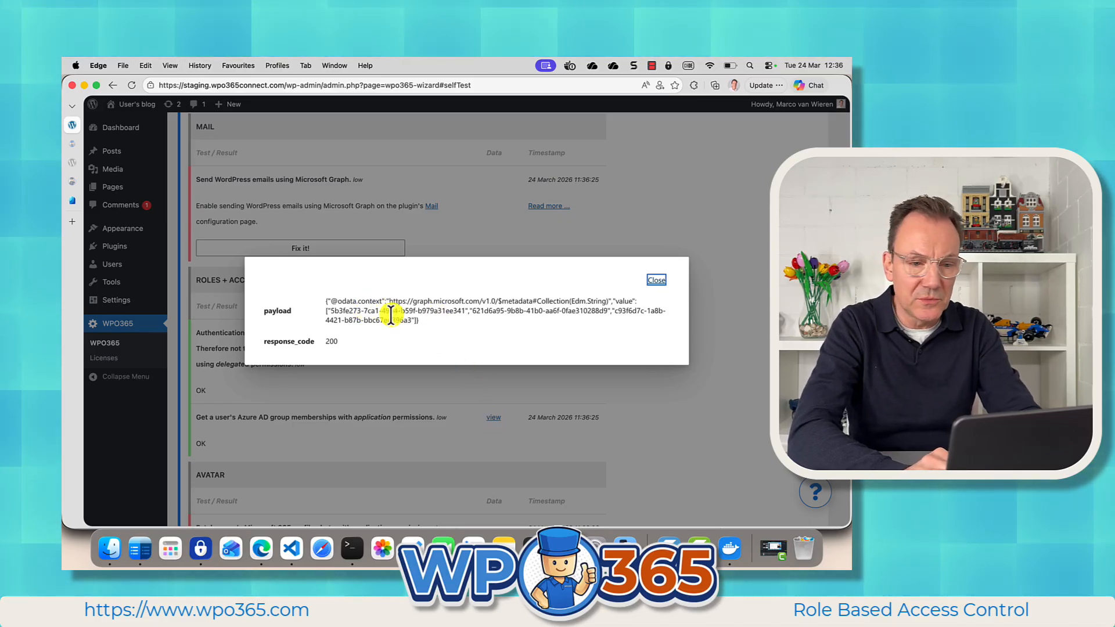
left_click(656, 281)
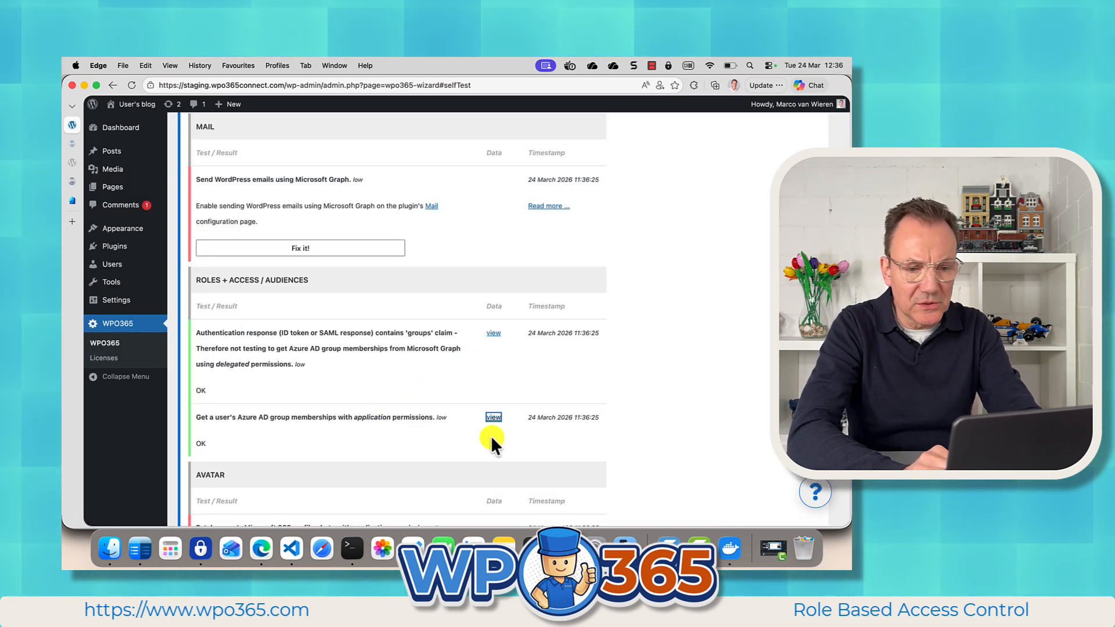
left_click(493, 418)
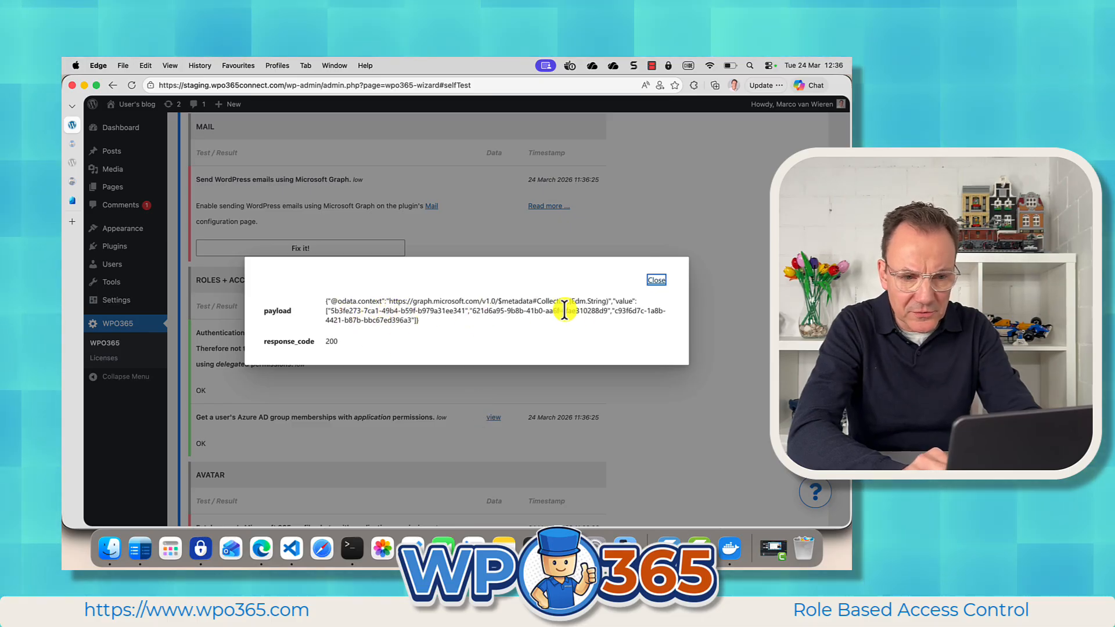
left_click(657, 281)
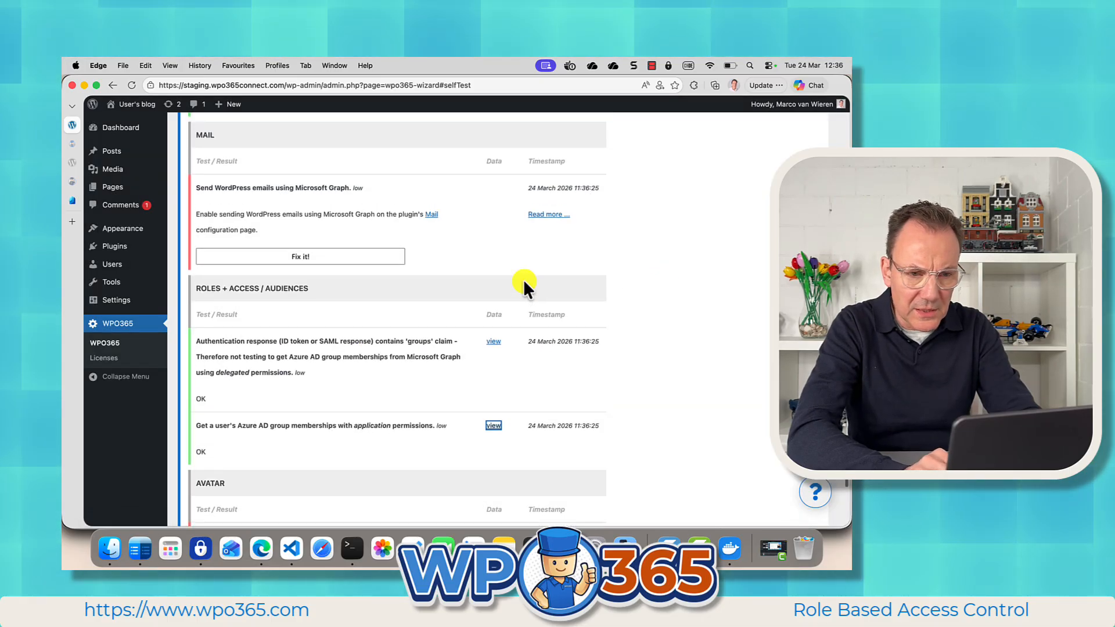
Inspect the groups claim in the processed SAML response under the SAML 2.0 BASED SSO results for comparison
scroll(524, 280, "up", 10)
scroll(523, 278, "up", 3)
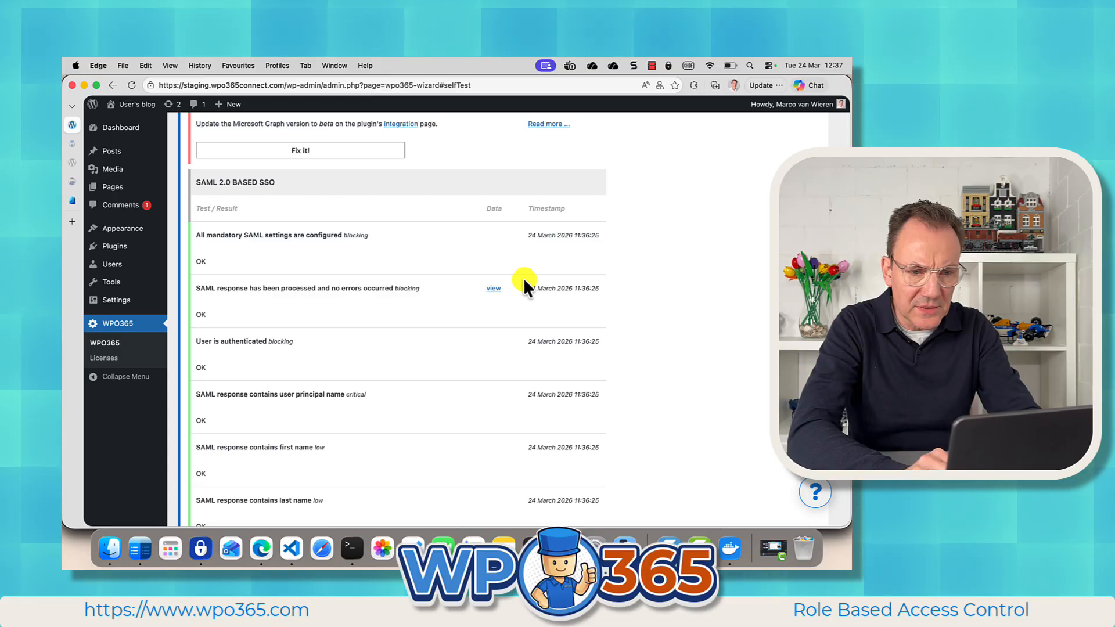
left_click(491, 288)
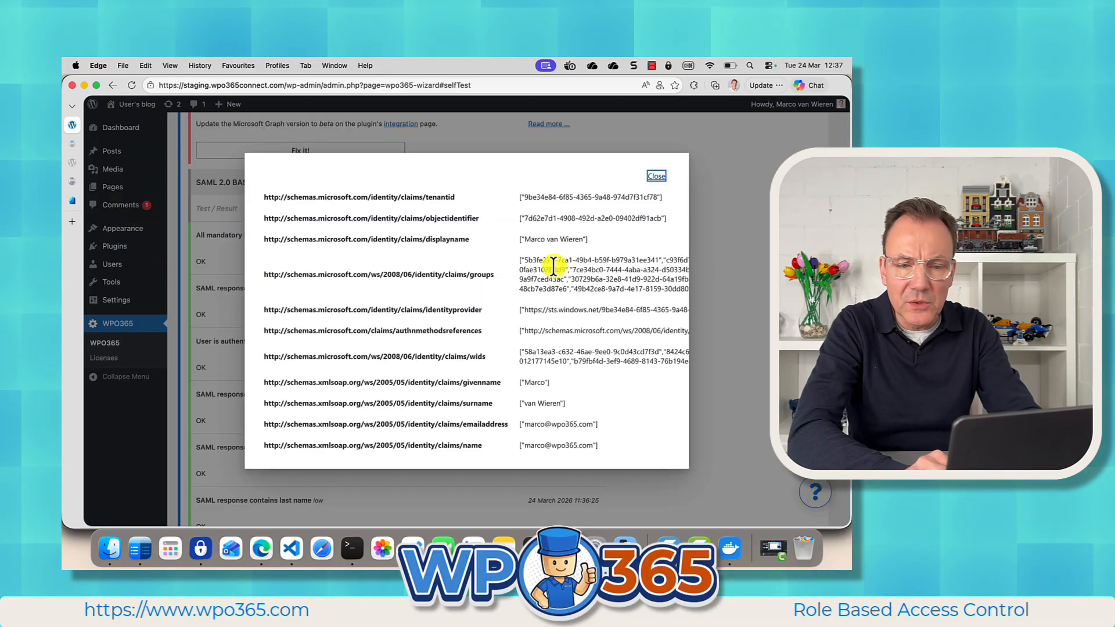
left_click(656, 177)
Enable Retrieve all Entra ID + M365 groups in the plugin's Roles + Access settings and save the configuration
scroll(479, 260, "up", 10)
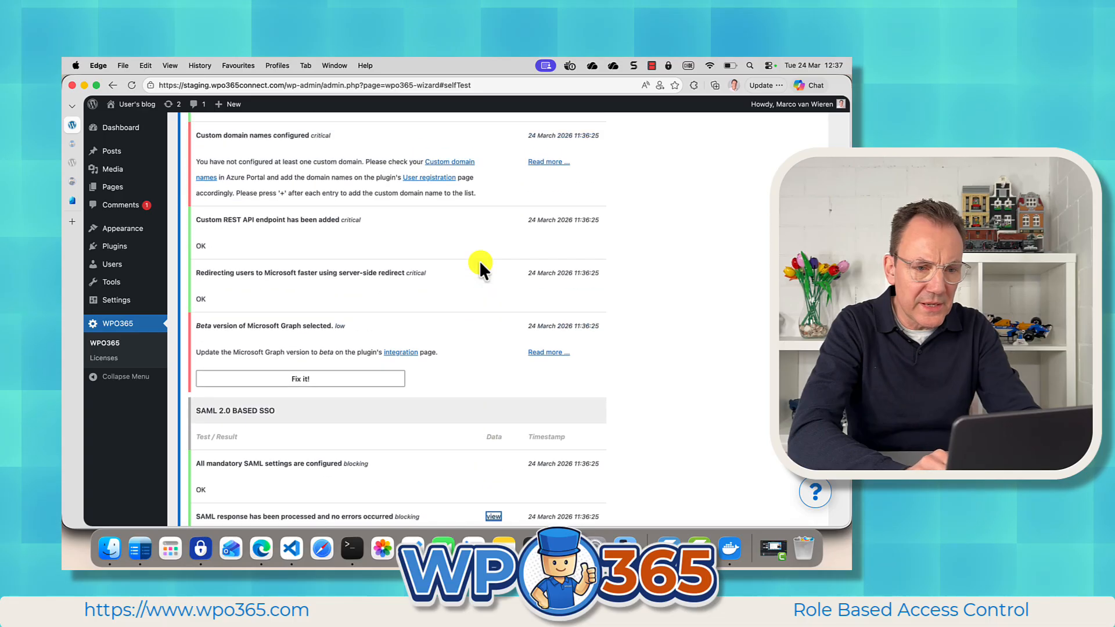
scroll(479, 260, "up", 4)
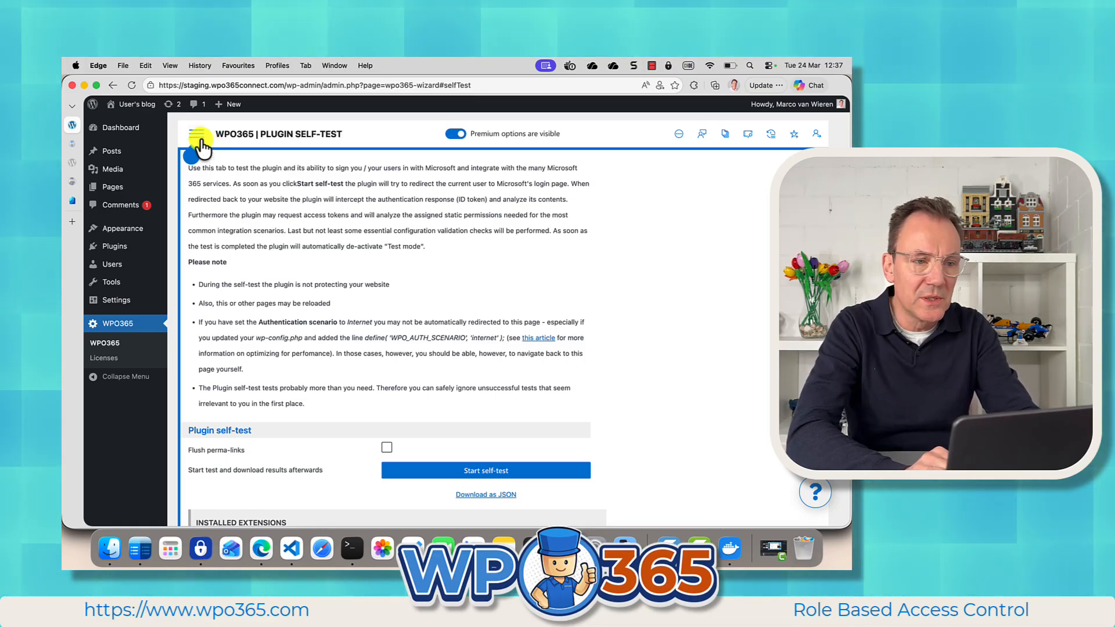
left_click(198, 139)
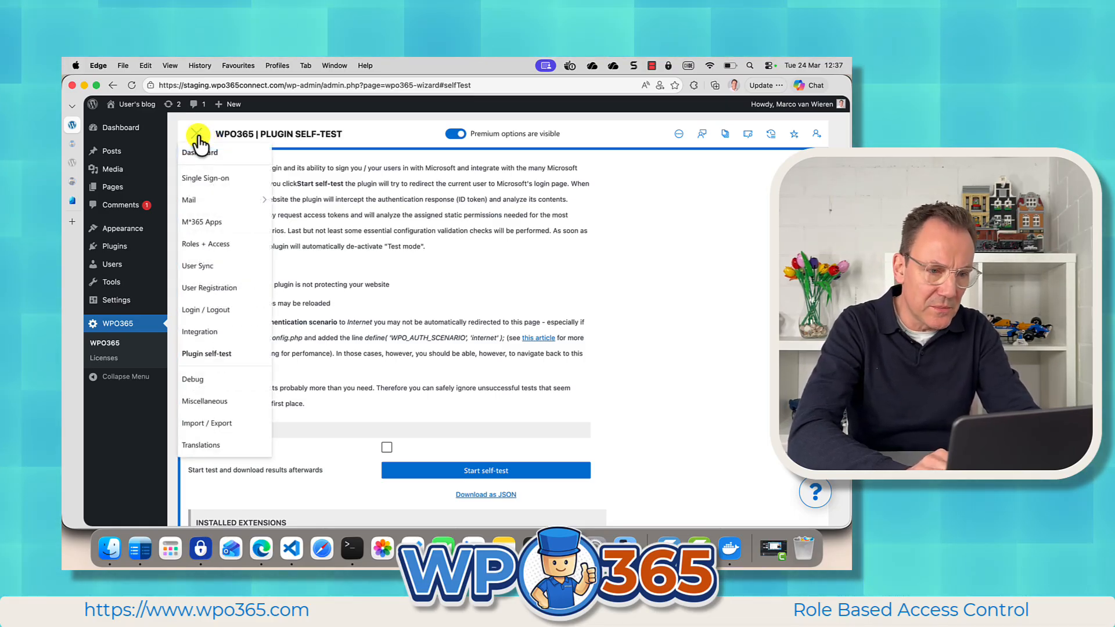
left_click(224, 244)
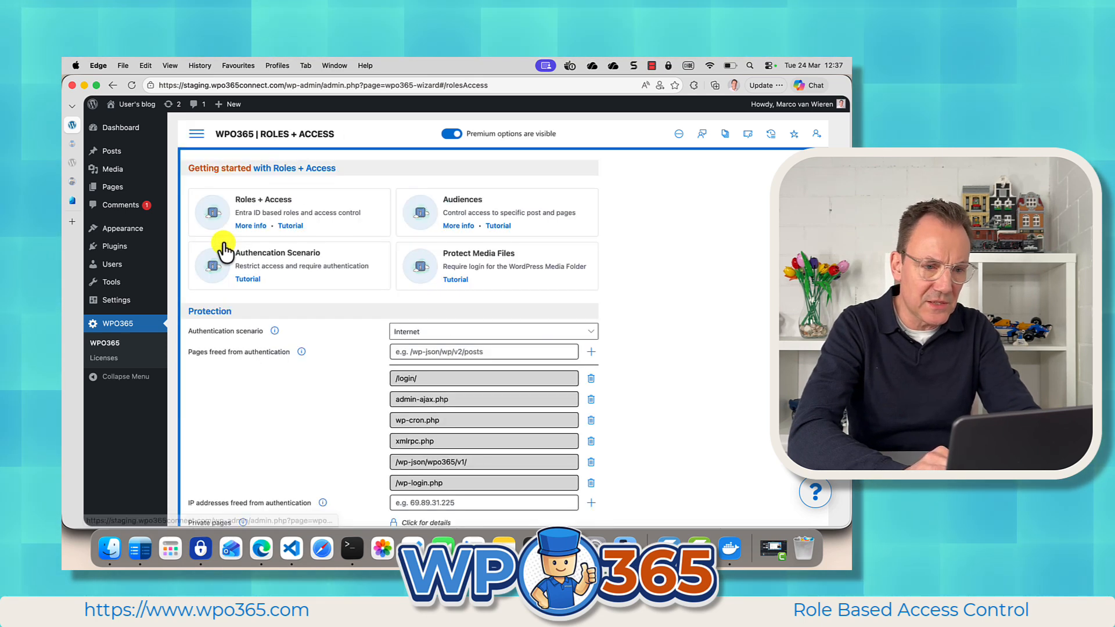
scroll(275, 420, "down", 5)
scroll(275, 420, "down", 5)
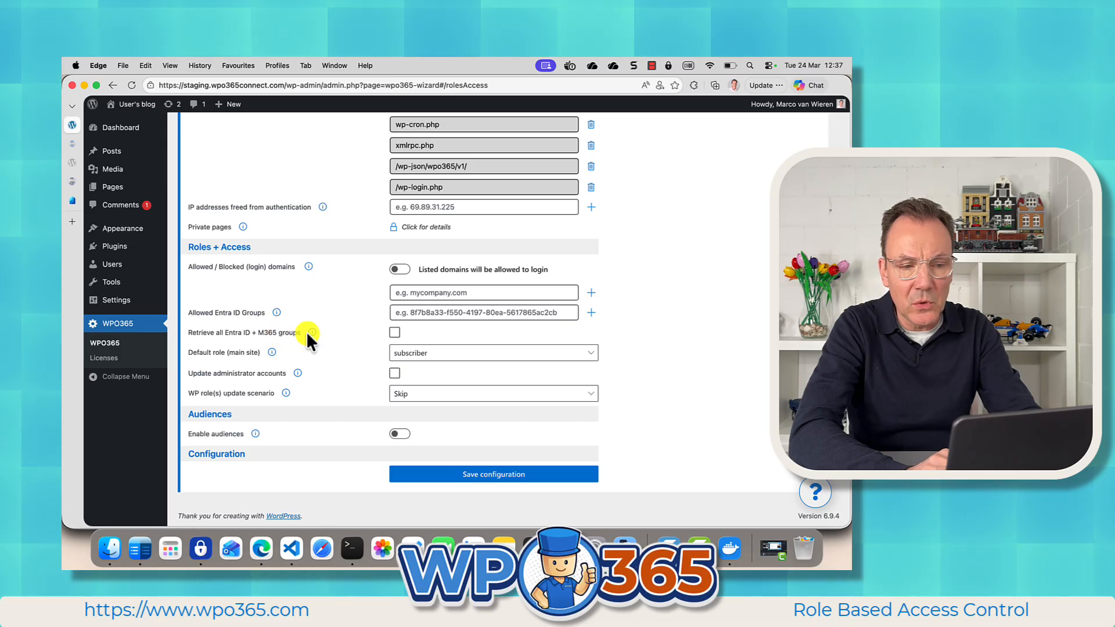
left_click(395, 333)
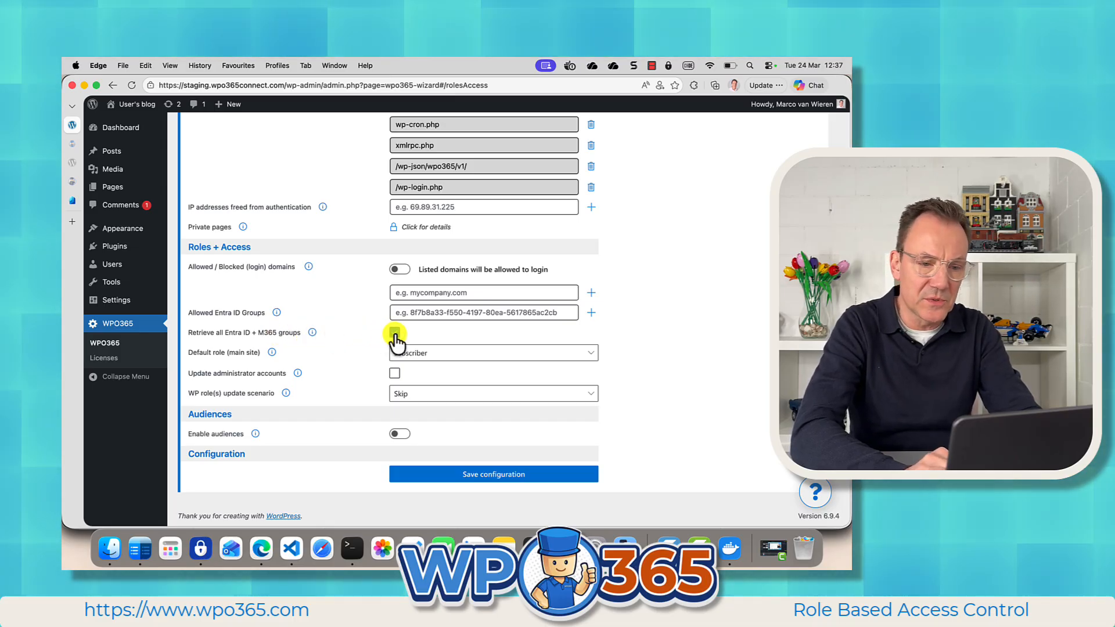
left_click(489, 475)
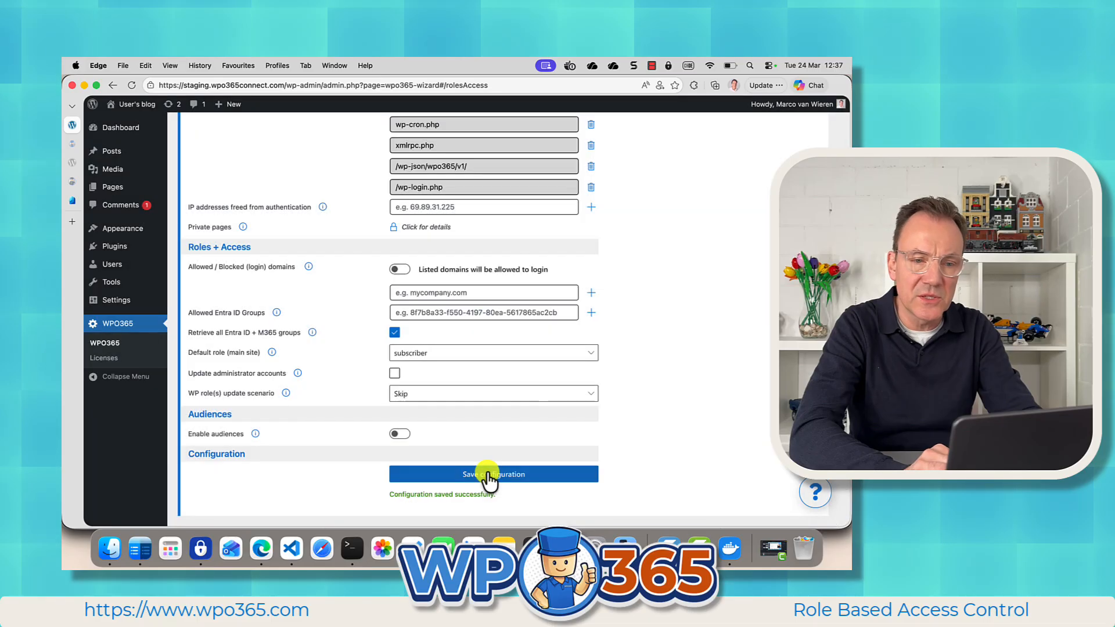
Rerun the plugin self-test and examine the group memberships payload returned with application permissions
scroll(480, 356, "up", 5)
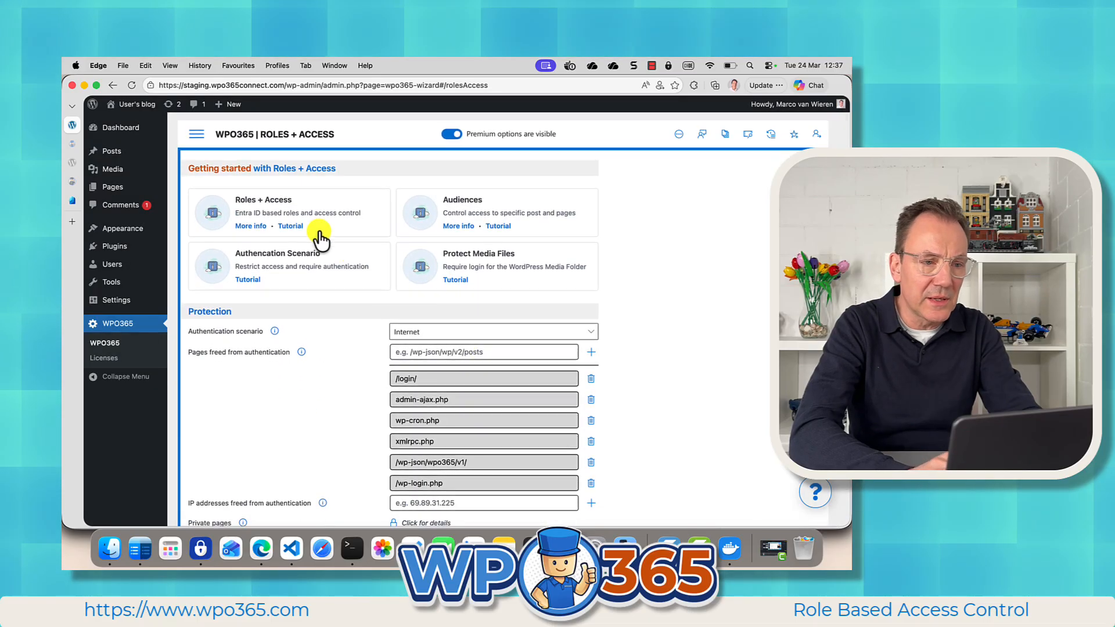
left_click(197, 134)
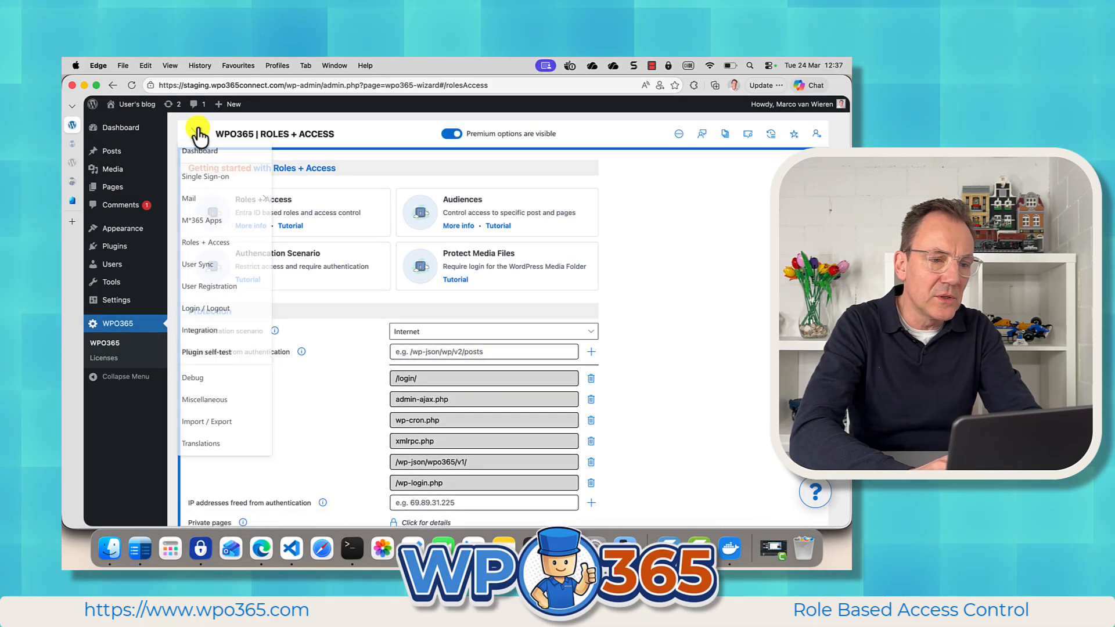
left_click(206, 352)
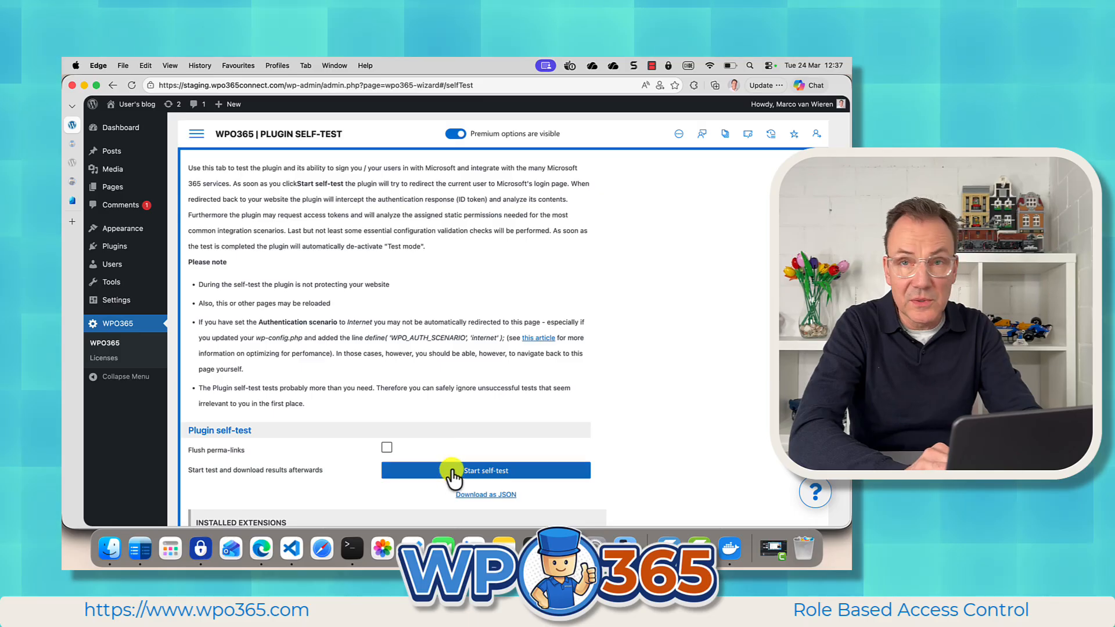
left_click(452, 472)
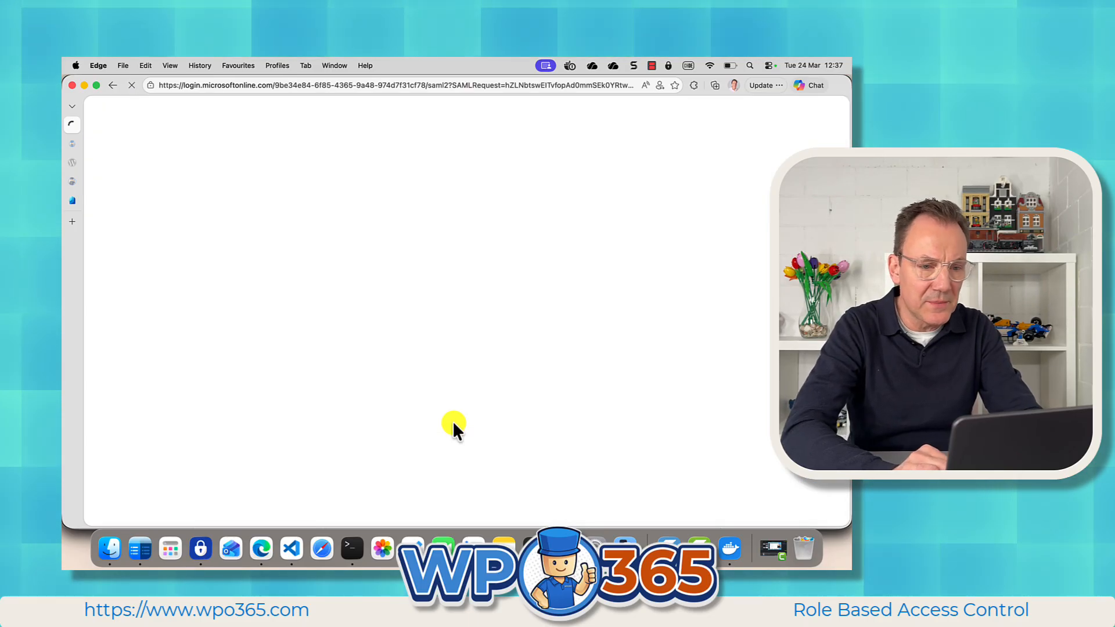
scroll(486, 396, "down", 6)
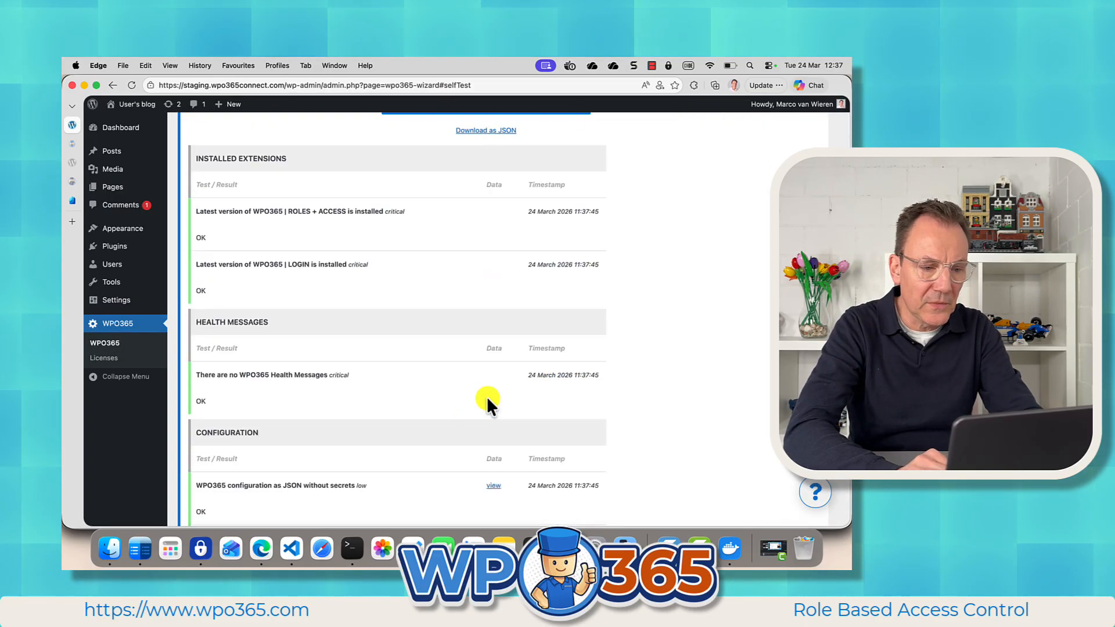
scroll(487, 398, "down", 10)
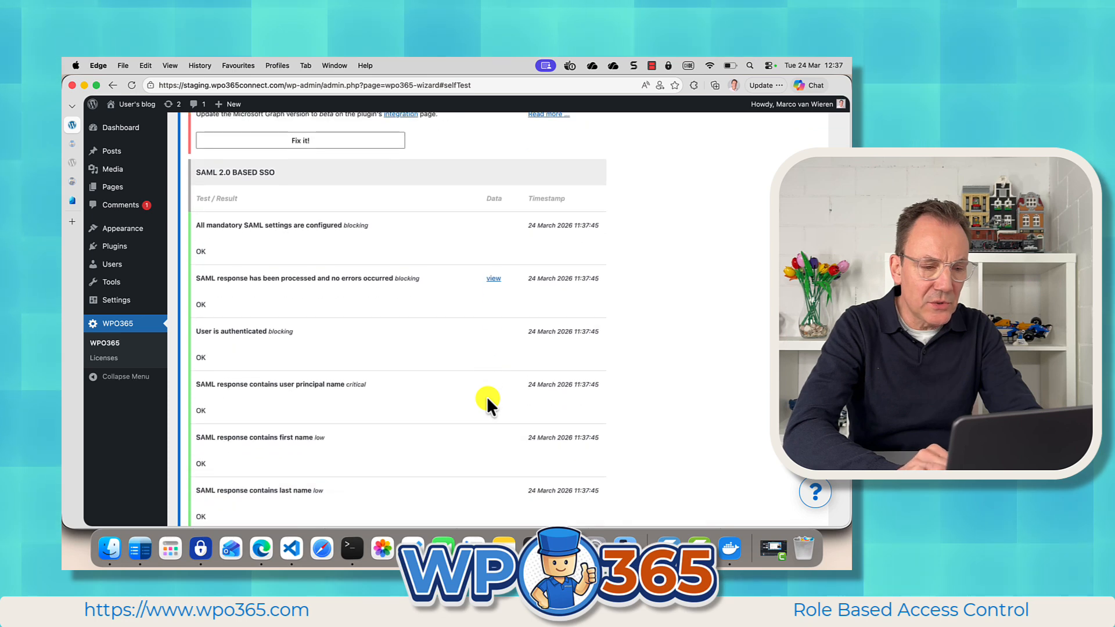
scroll(487, 399, "down", 10)
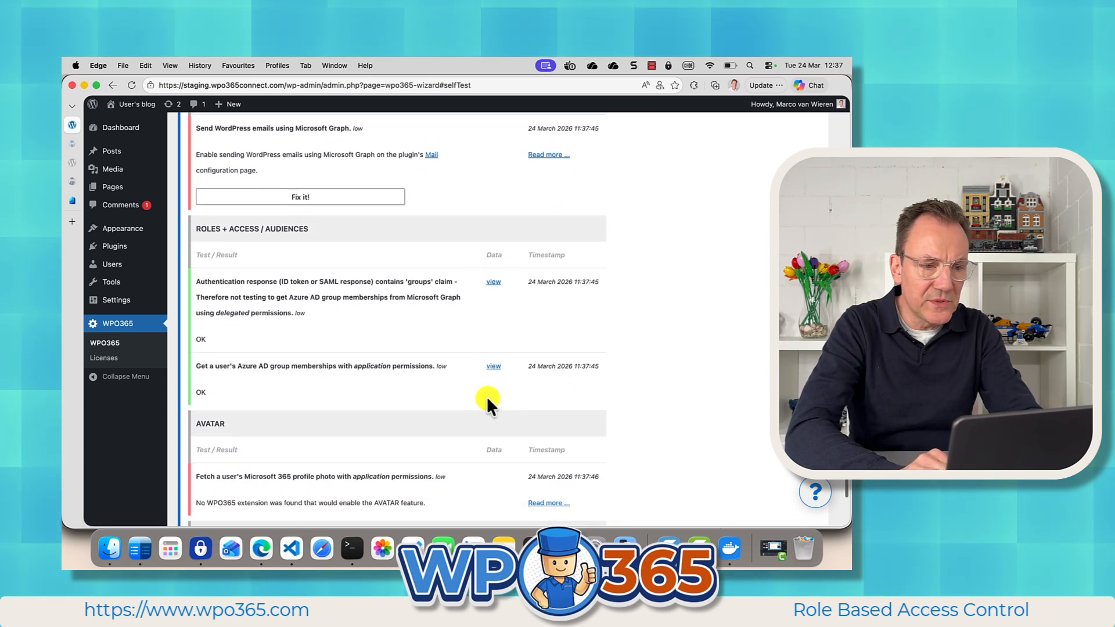
scroll(486, 397, "down", 1)
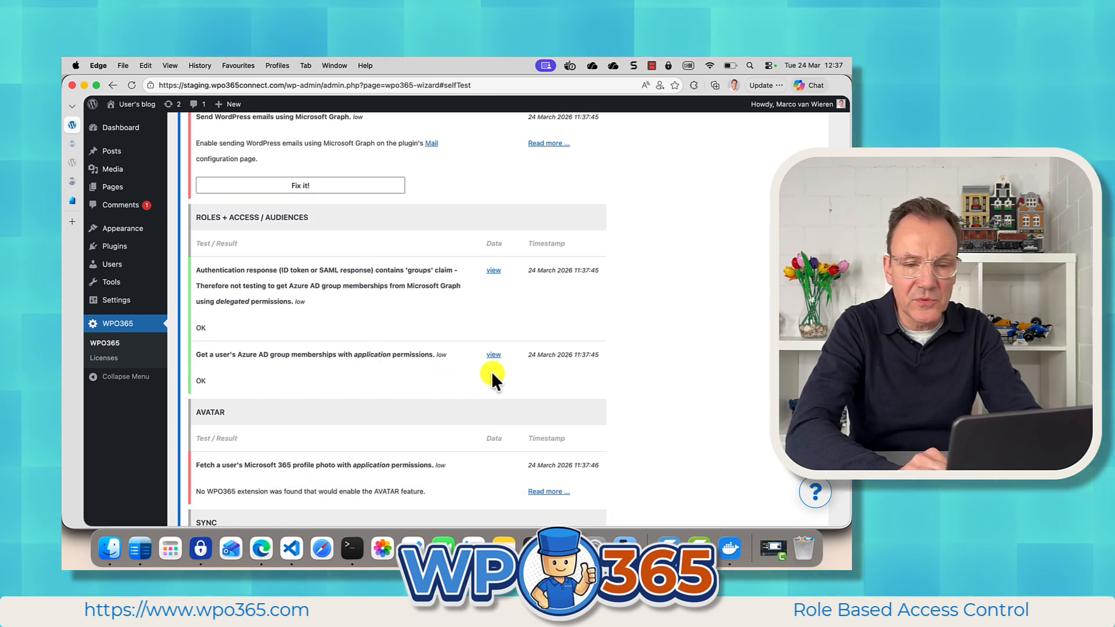
left_click(497, 356)
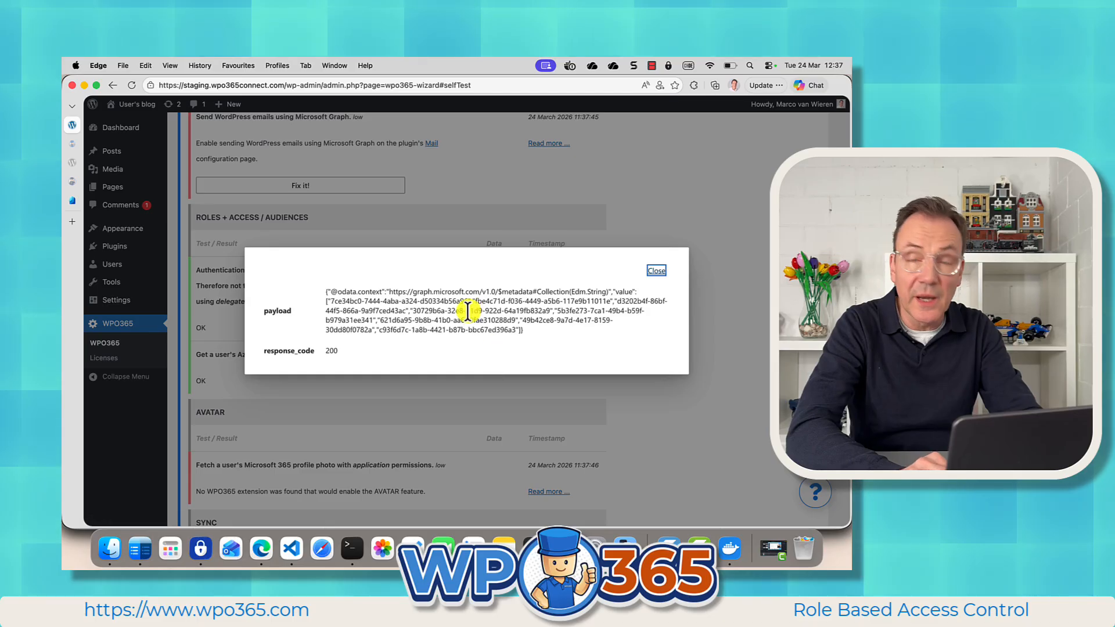
left_click(658, 273)
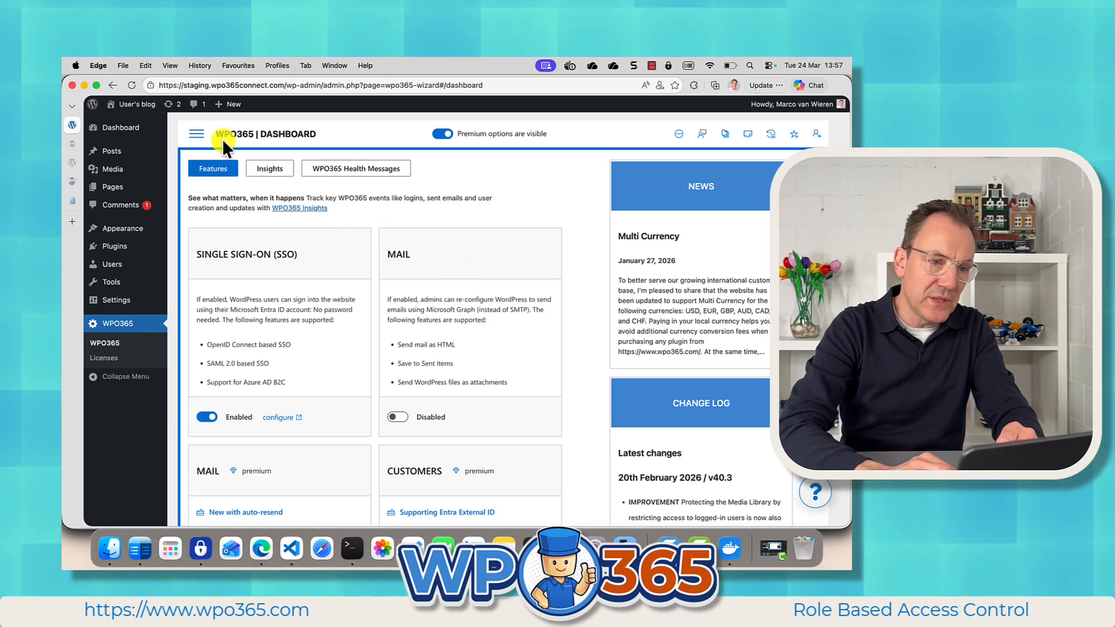
Open the plugin's Roles + Access settings from the dashboard and go to the Protection section
left_click(196, 134)
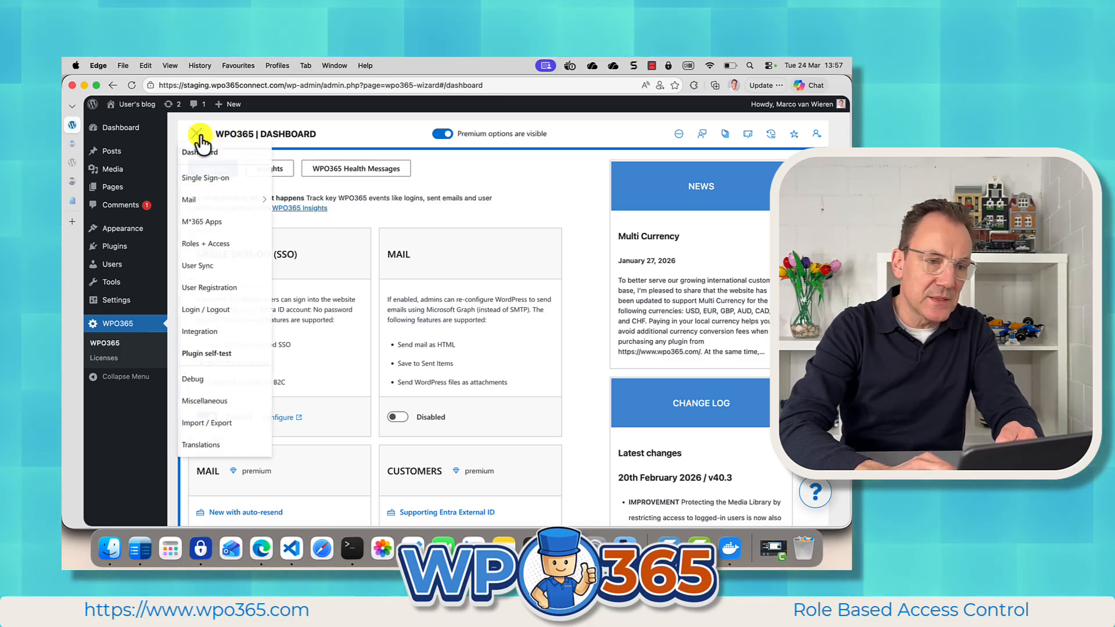
left_click(208, 245)
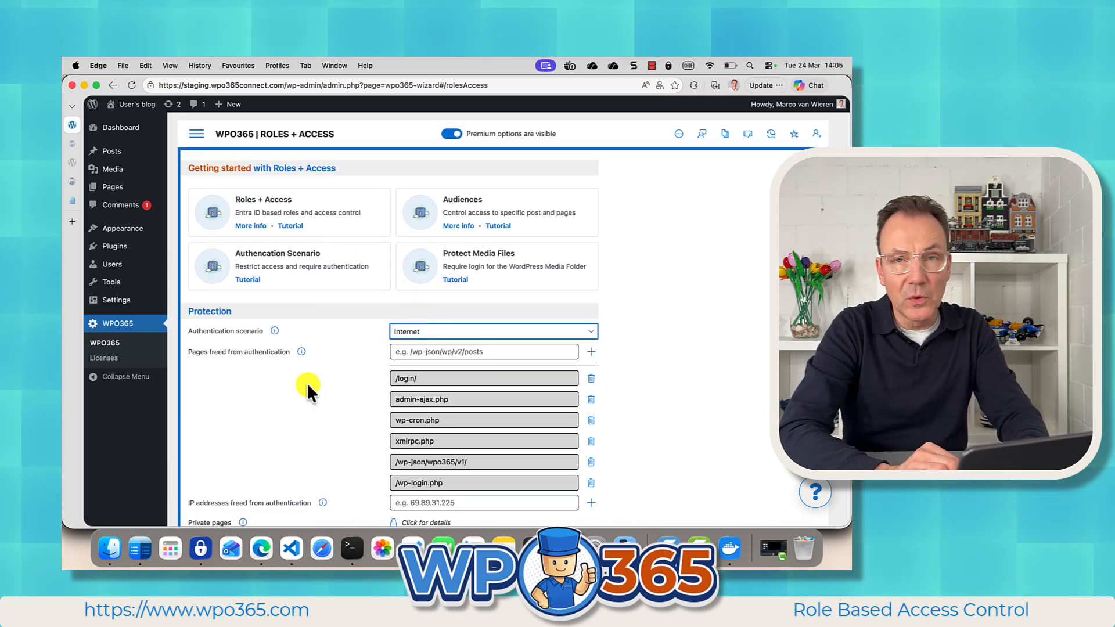
scroll(308, 386, "down", 5)
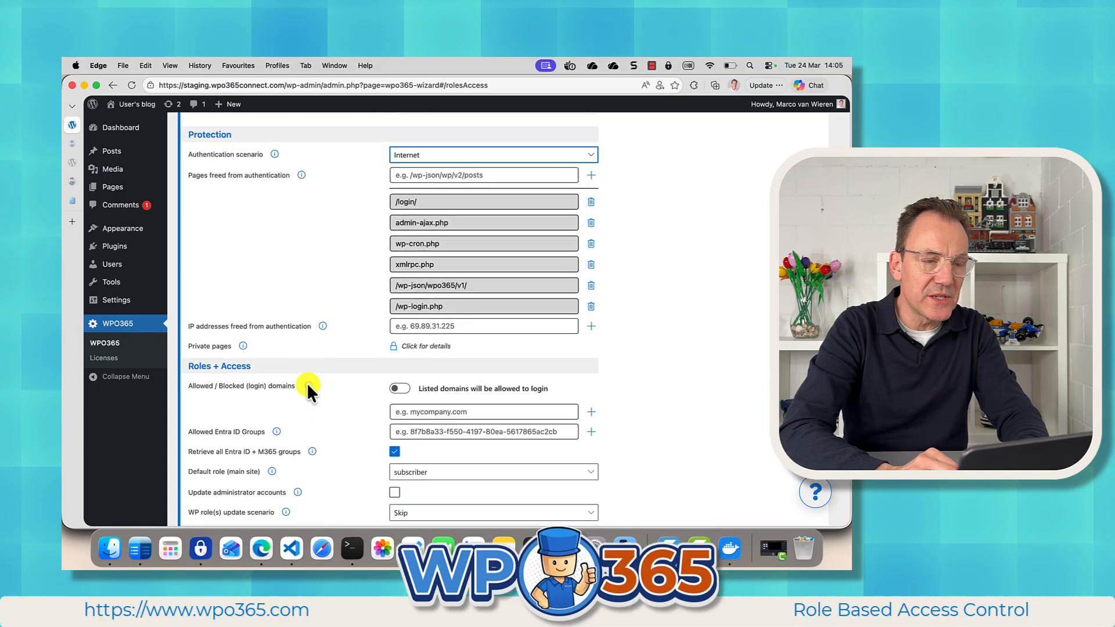
scroll(307, 386, "down", 1)
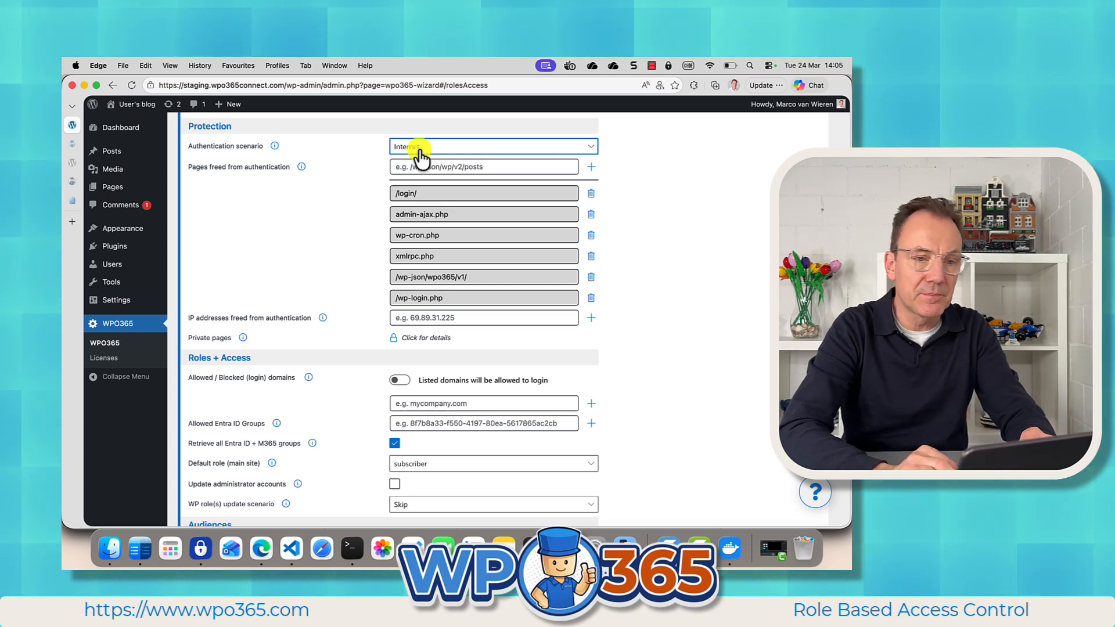
Switch the authentication scenario to Intranet to view its options, and set it back to Internet
left_click(437, 152)
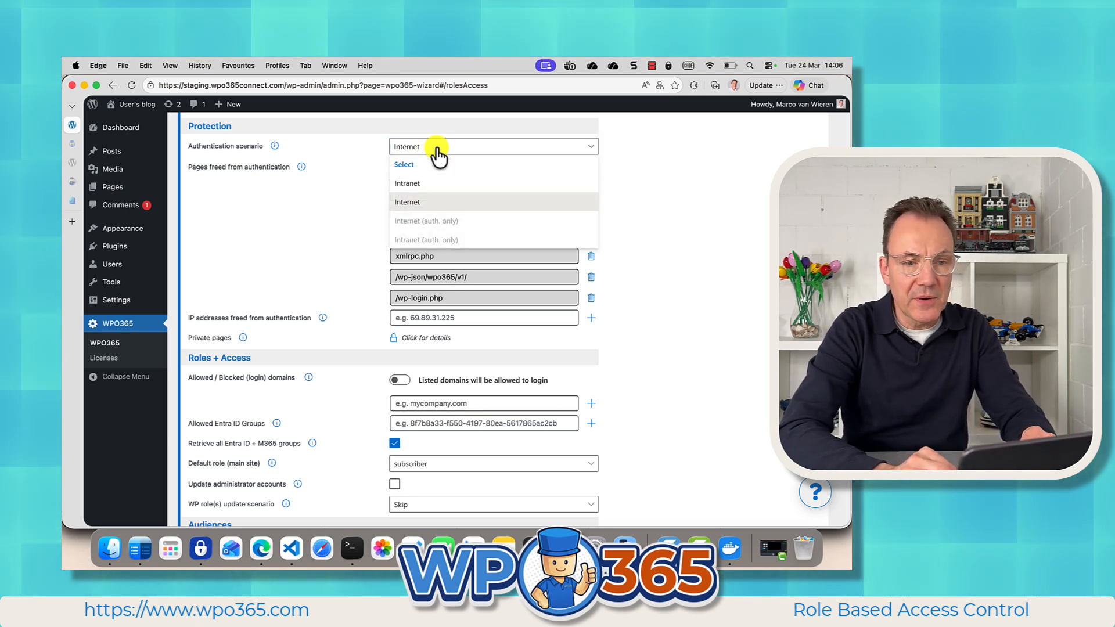
left_click(427, 184)
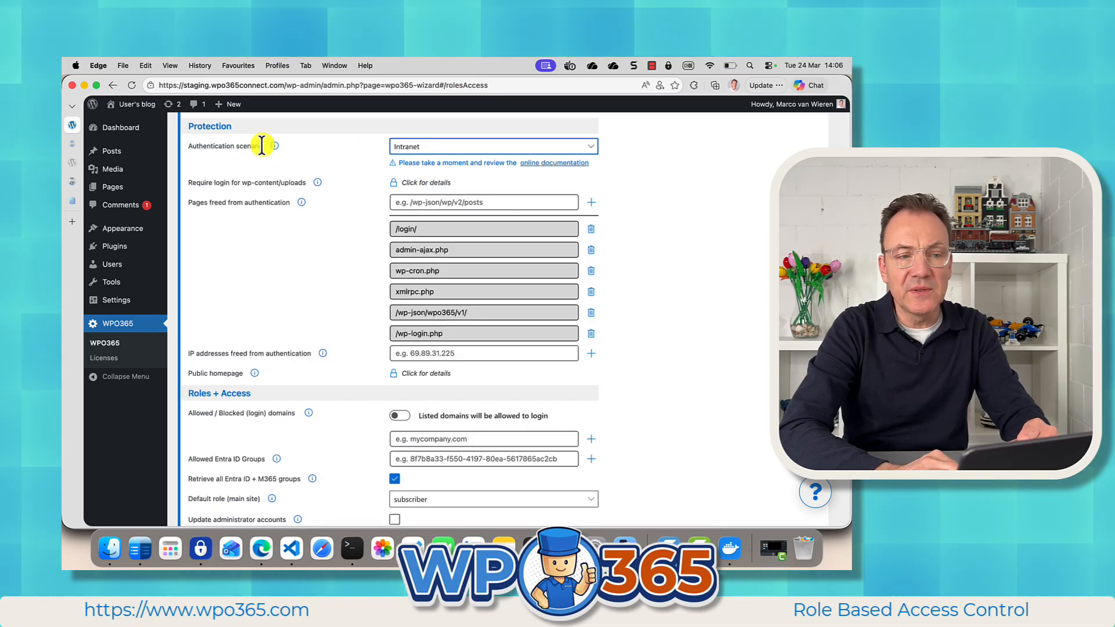
left_click(411, 151)
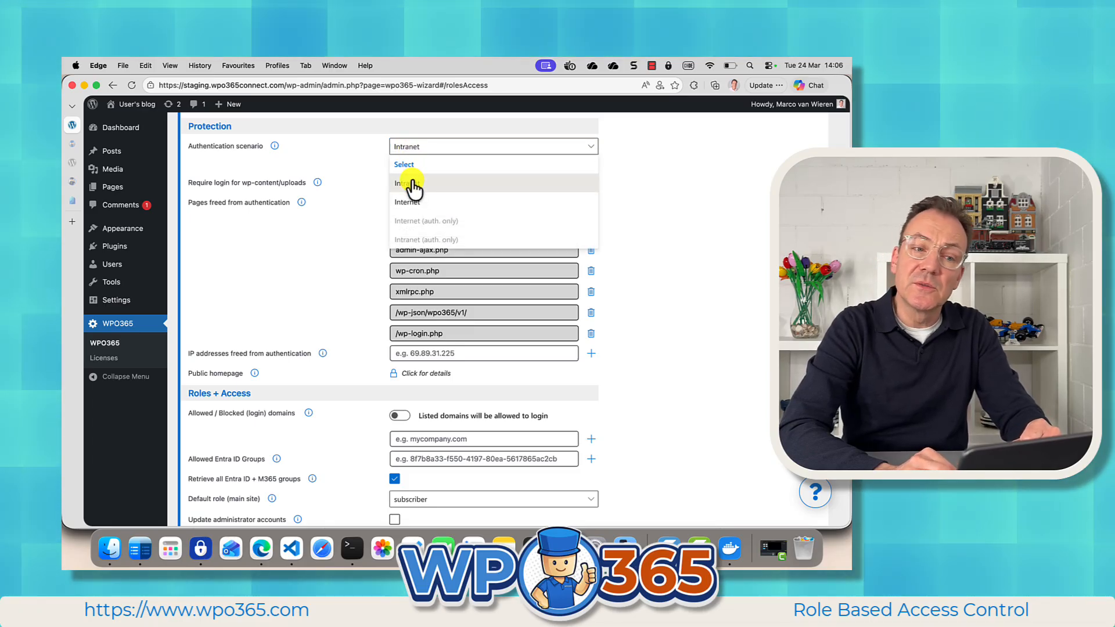
left_click(410, 203)
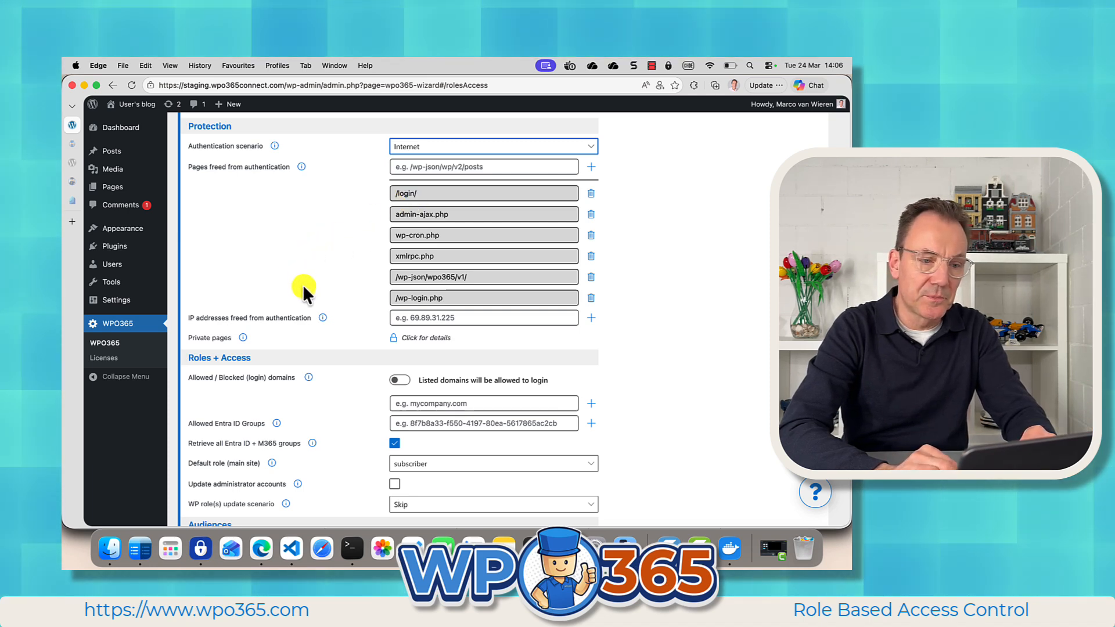
Set the WP role(s) update scenario to Replace and bring up the role mapping settings
scroll(299, 379, "down", 2)
scroll(300, 378, "down", 3)
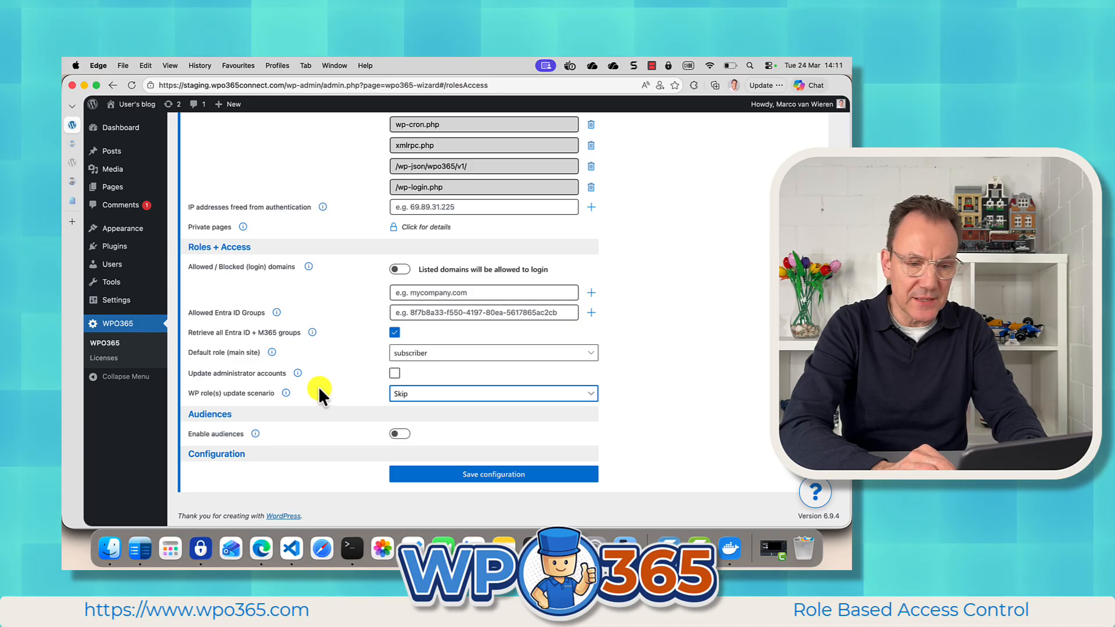
left_click(436, 398)
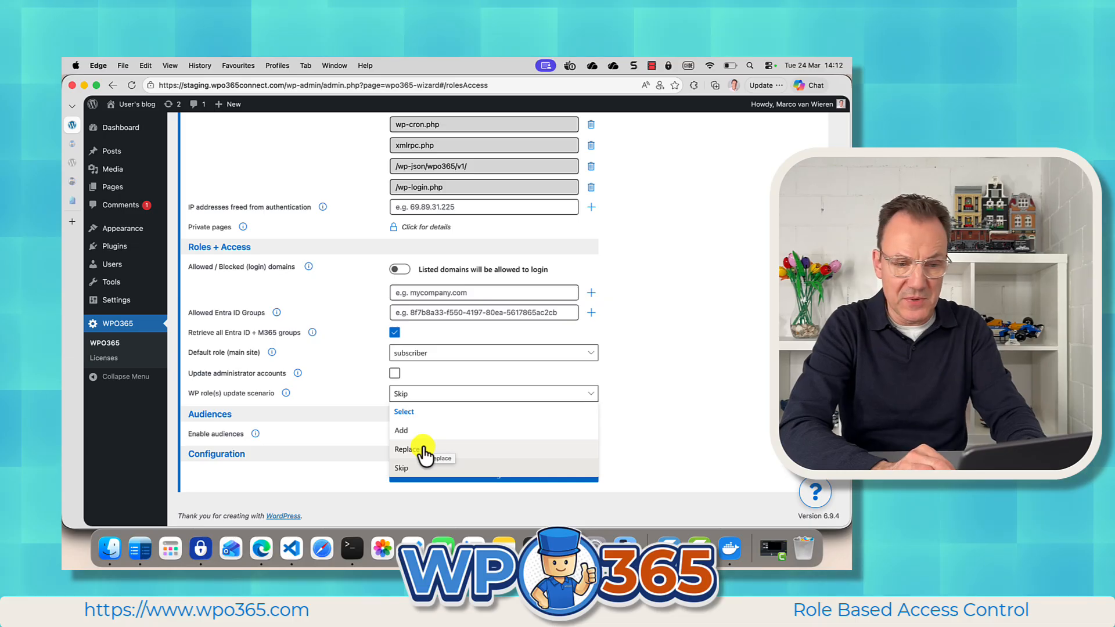
left_click(428, 449)
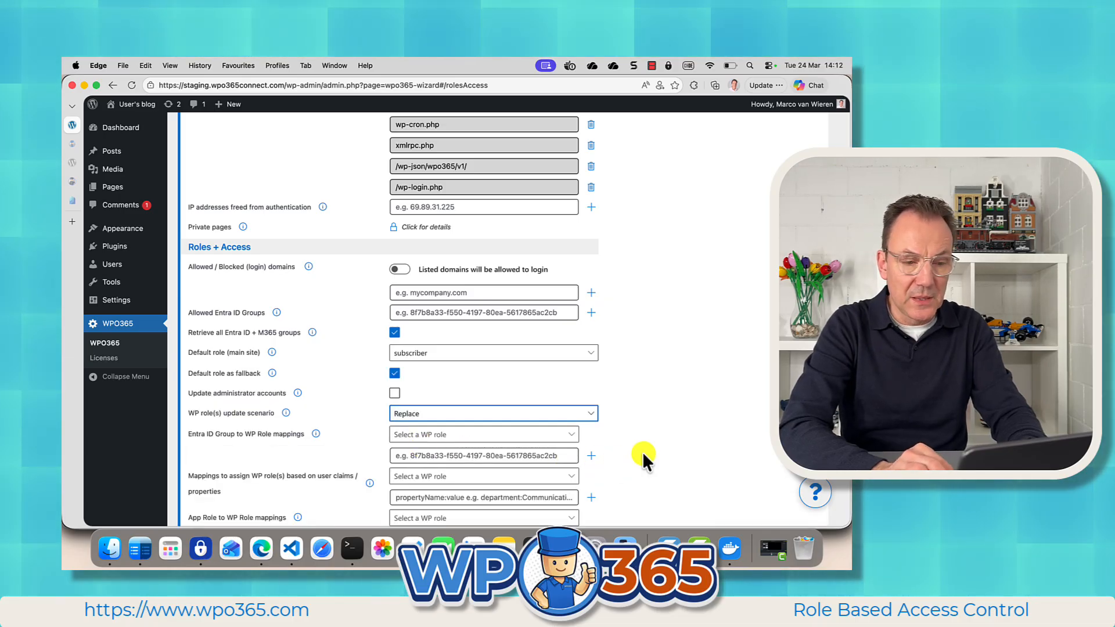
scroll(643, 452, "down", 5)
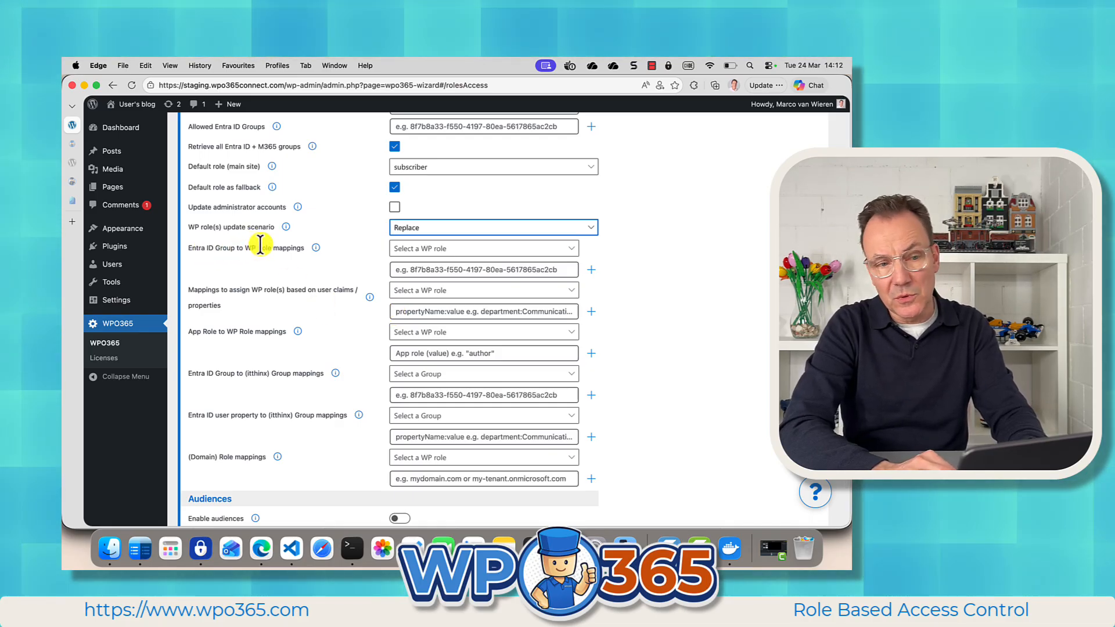
Choose author for the Entra ID group to WP role mapping and copy the ORG_DYN_Communications group's object ID from the Entra admin center
left_click(460, 248)
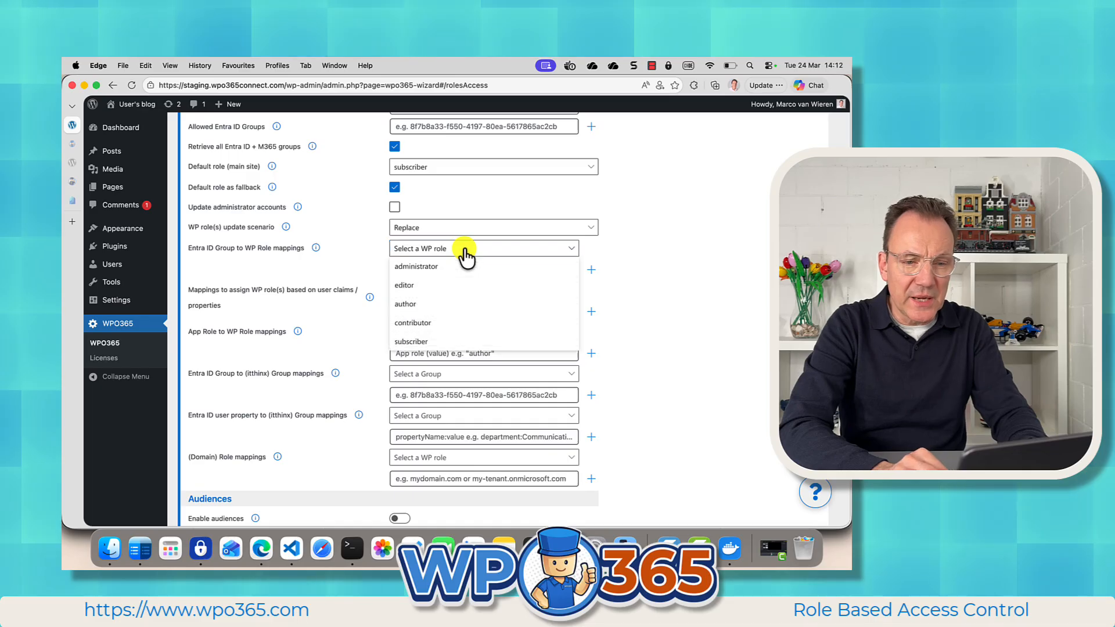
left_click(427, 301)
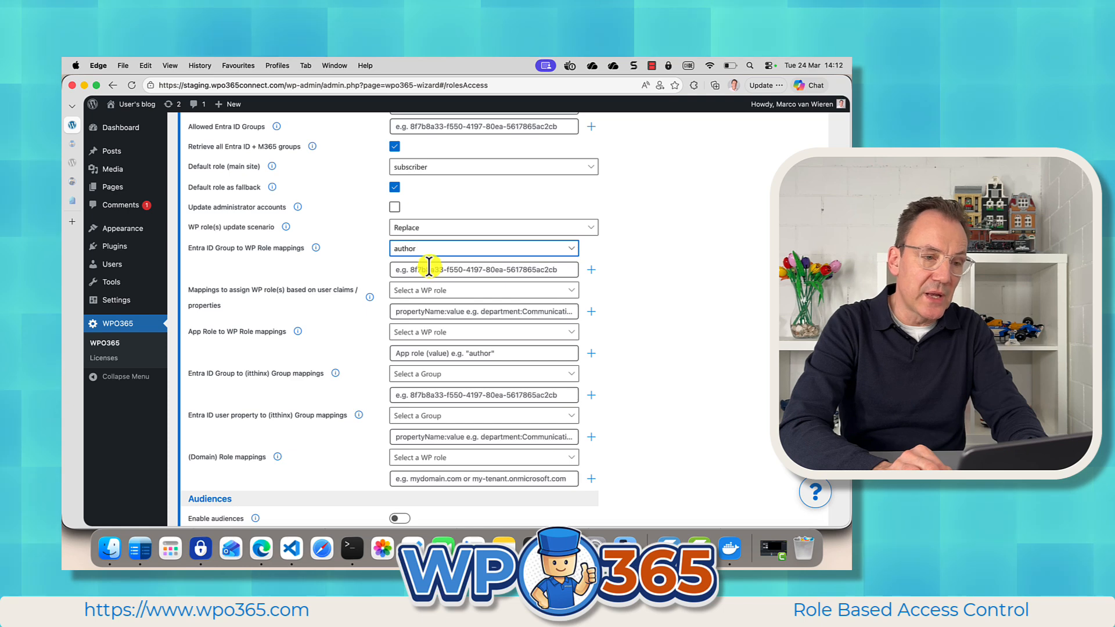
left_click(72, 200)
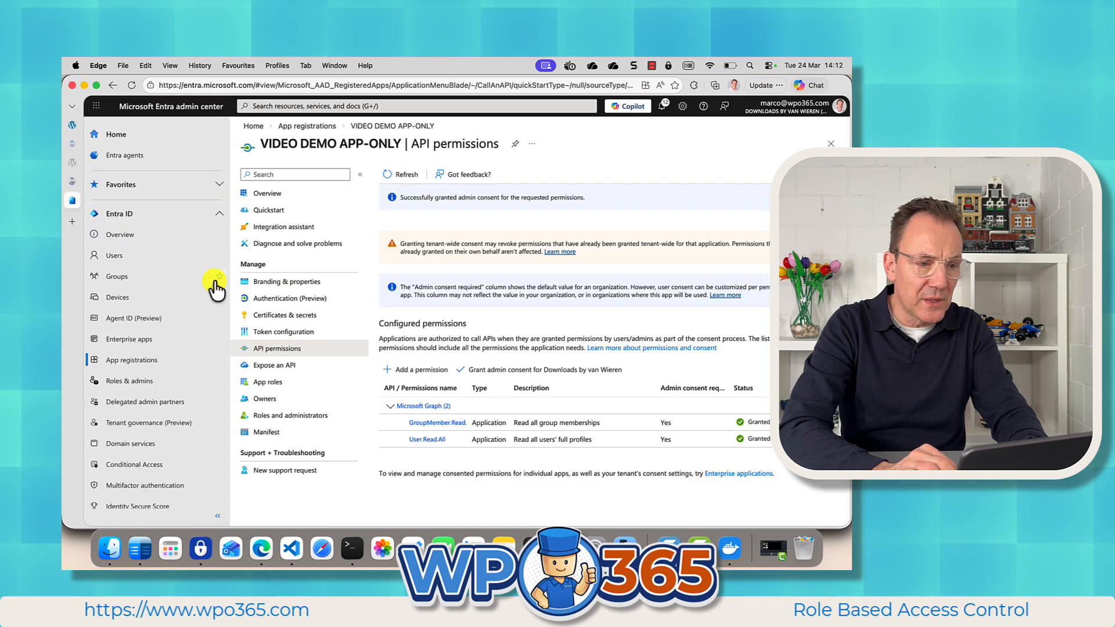
left_click(132, 278)
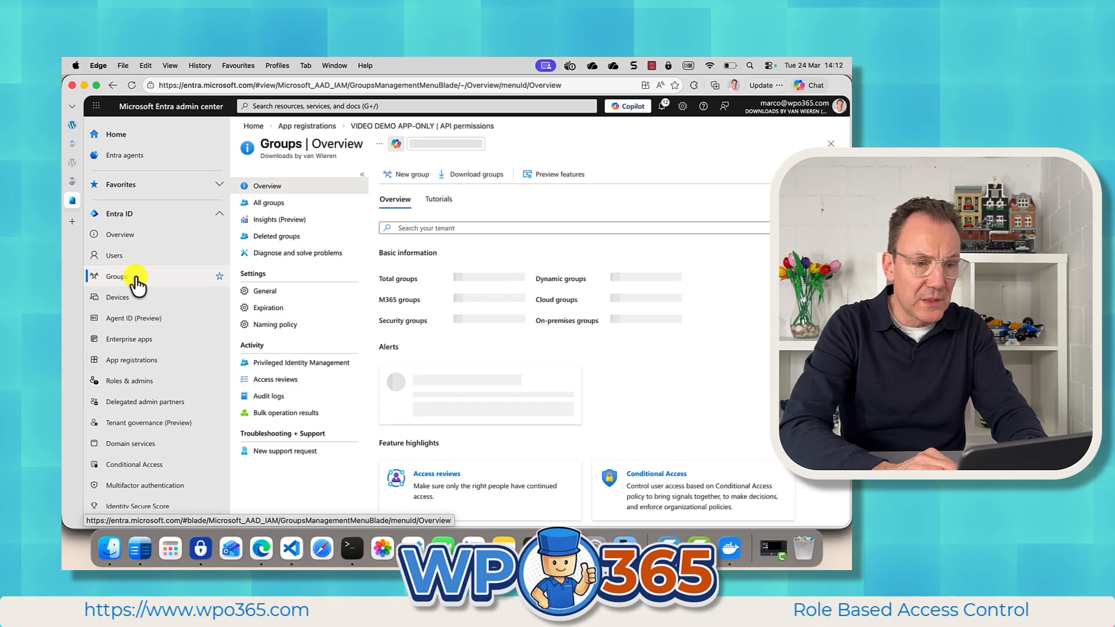
left_click(268, 203)
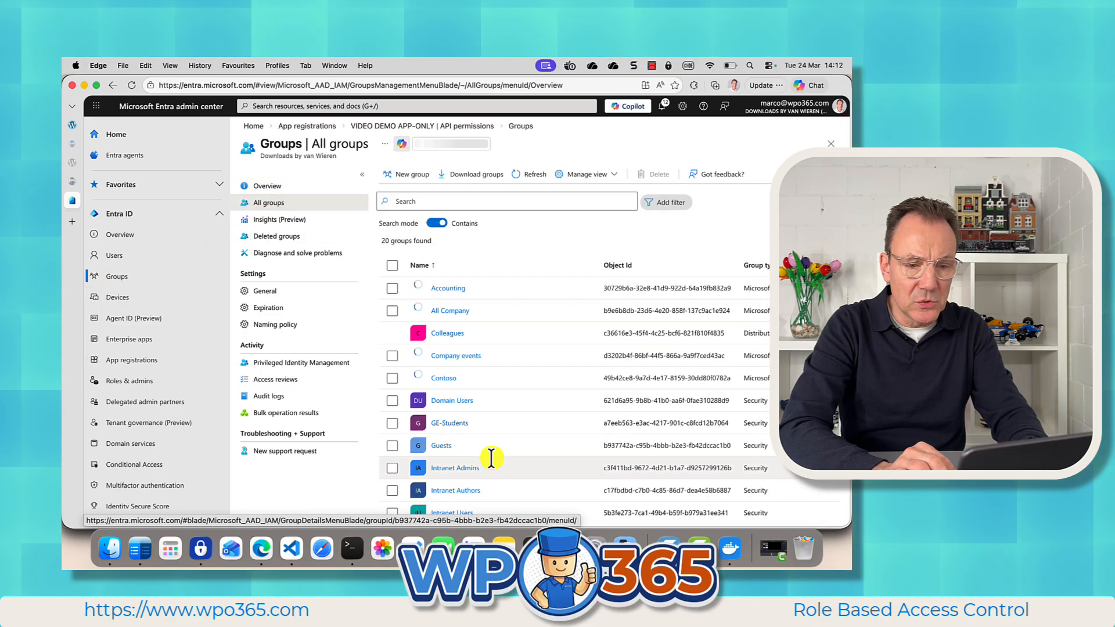
scroll(491, 458, "down", 5)
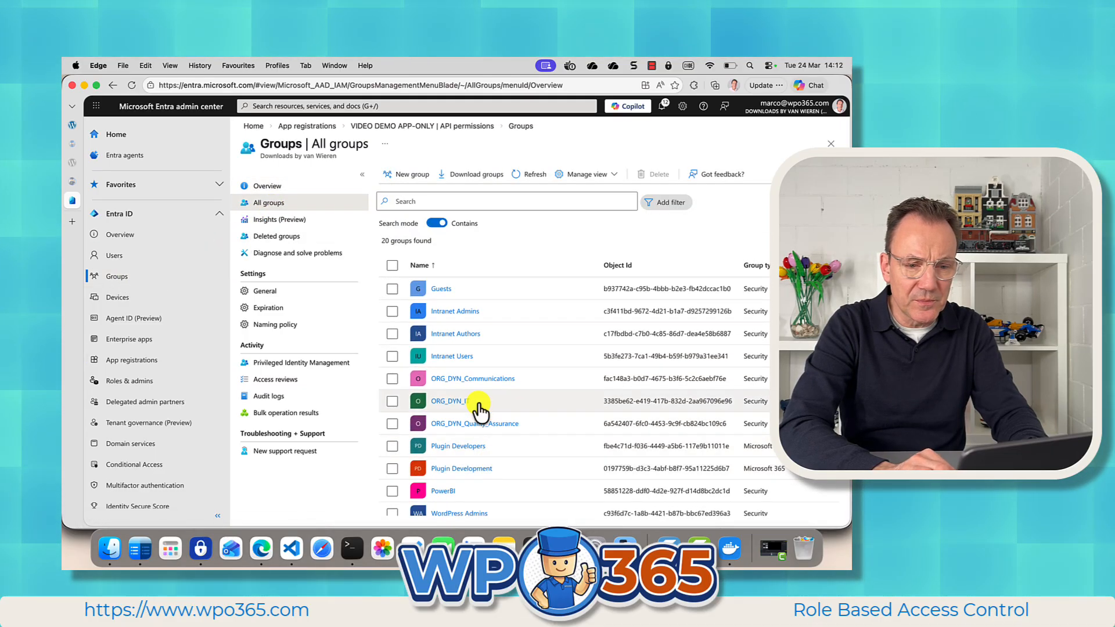
left_click(465, 380)
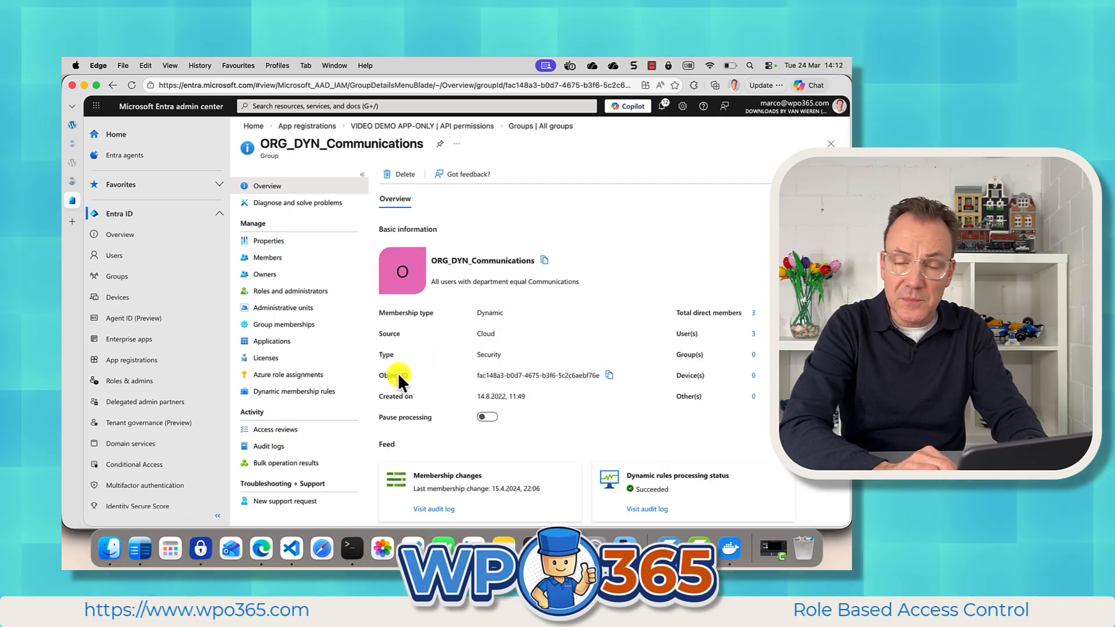
left_click(609, 375)
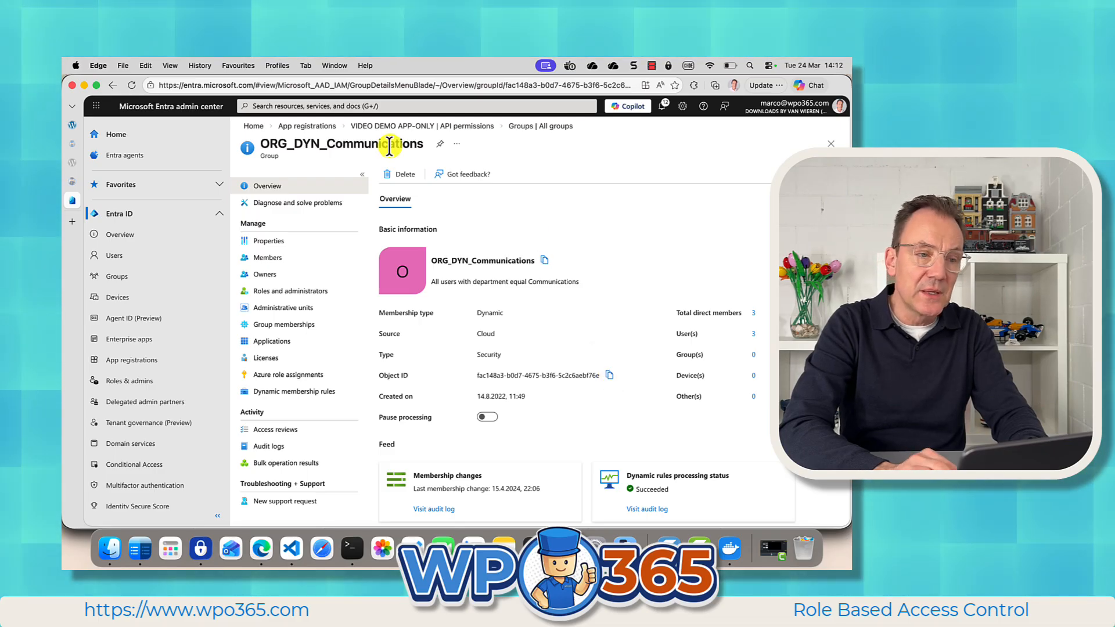
Back in WordPress, add the author mapping with the copied ORG_DYN_Communications object ID and save the configuration
left_click(72, 124)
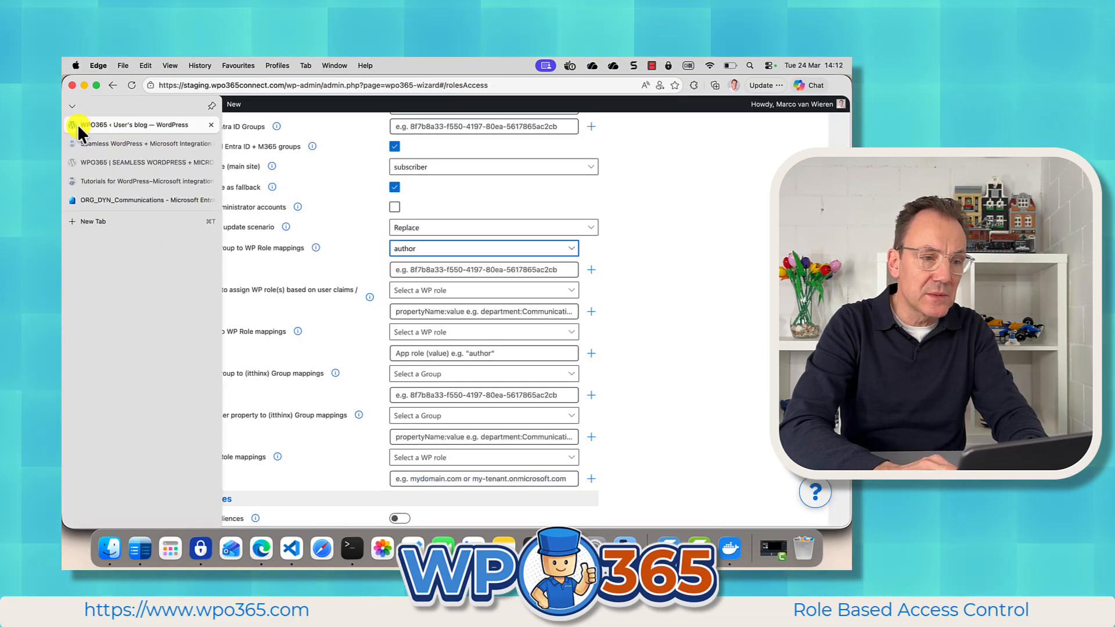
left_click(410, 267)
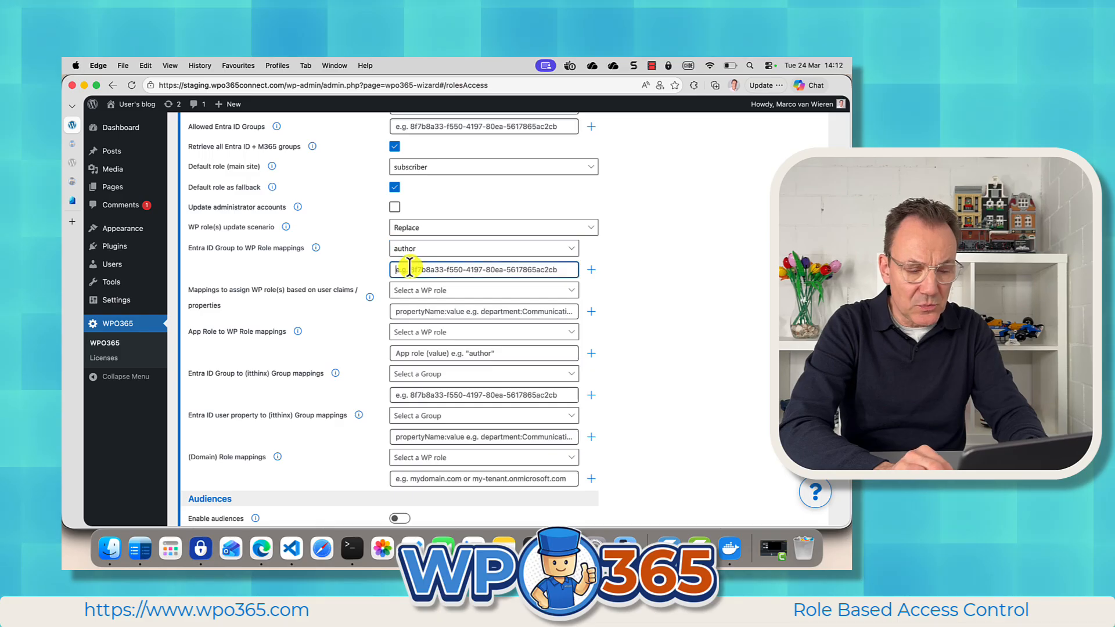
key("super+v")
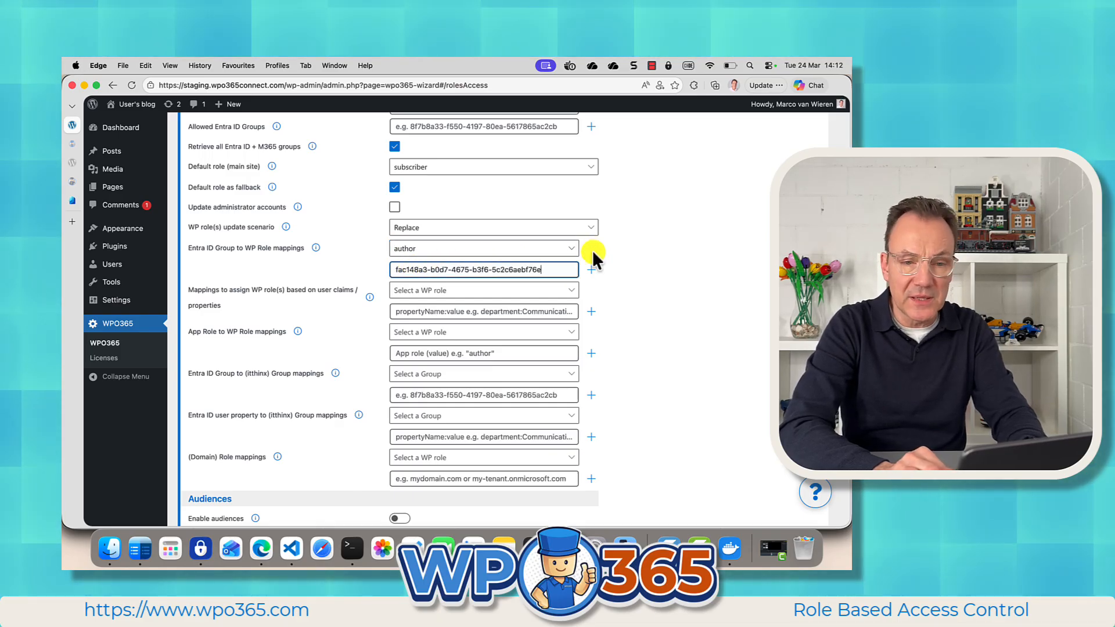
left_click(592, 270)
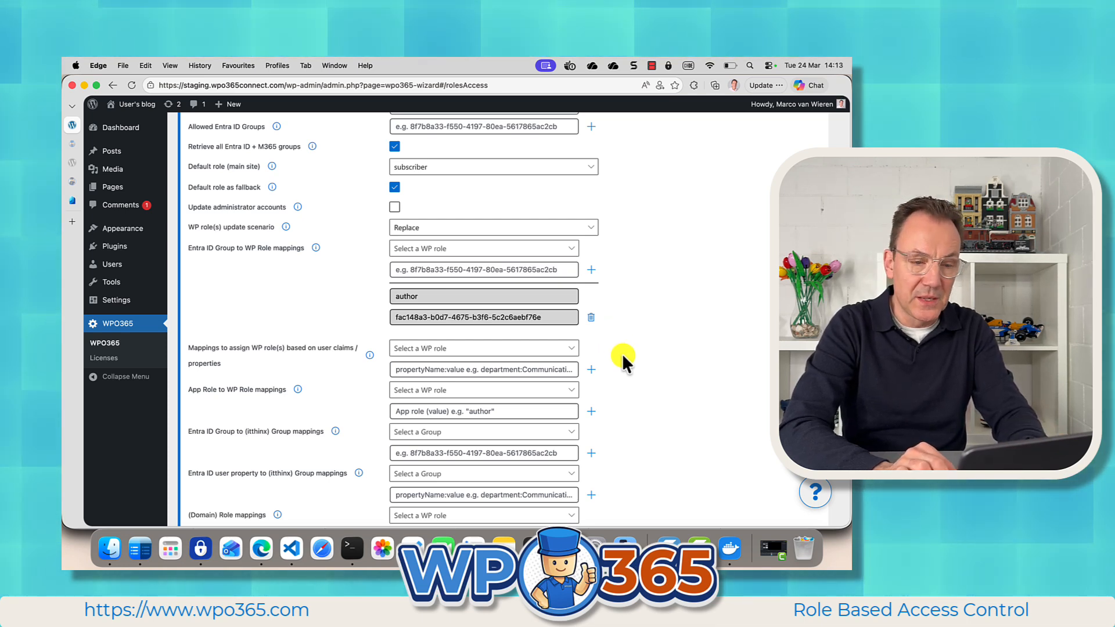
scroll(622, 354, "down", 5)
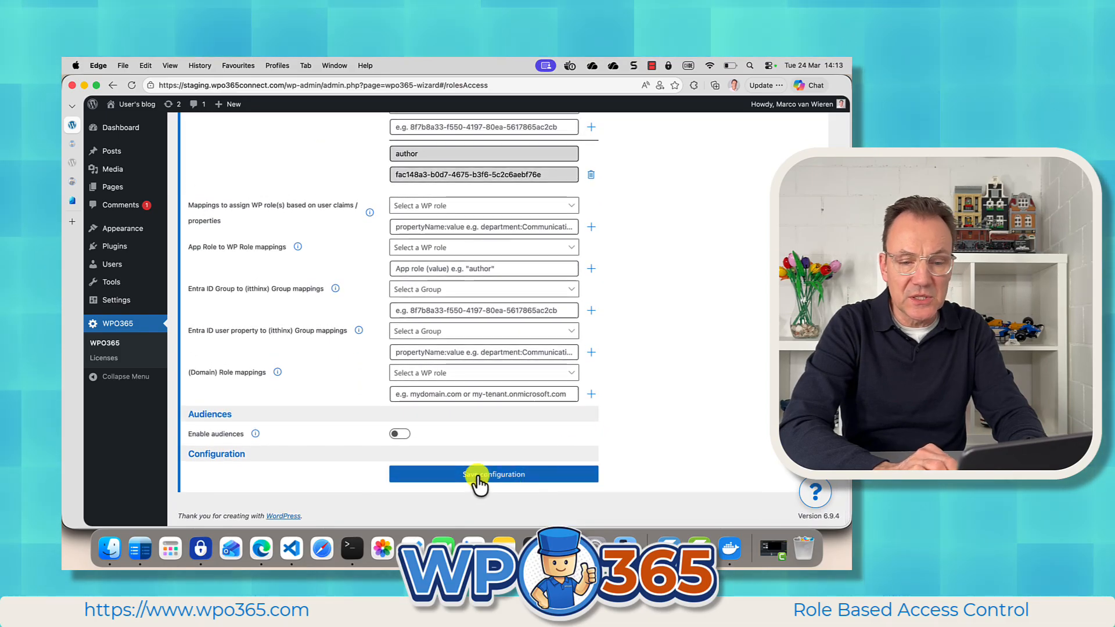
left_click(476, 482)
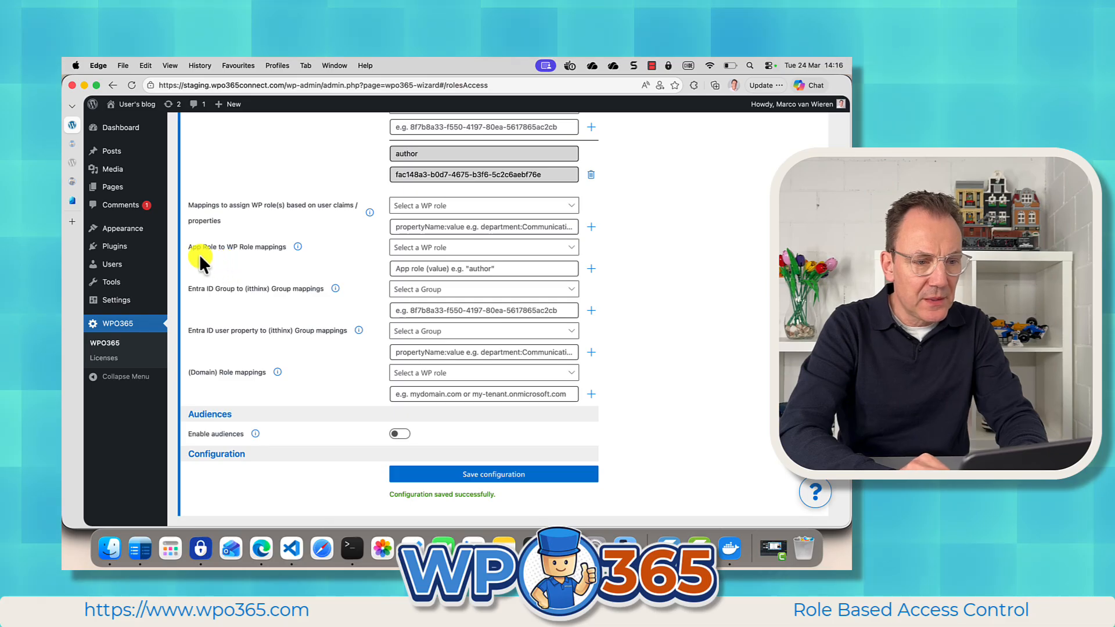
Review the existing WordPress users and the members of the ORG_DYN_Communications group in the Entra admin center
left_click(119, 266)
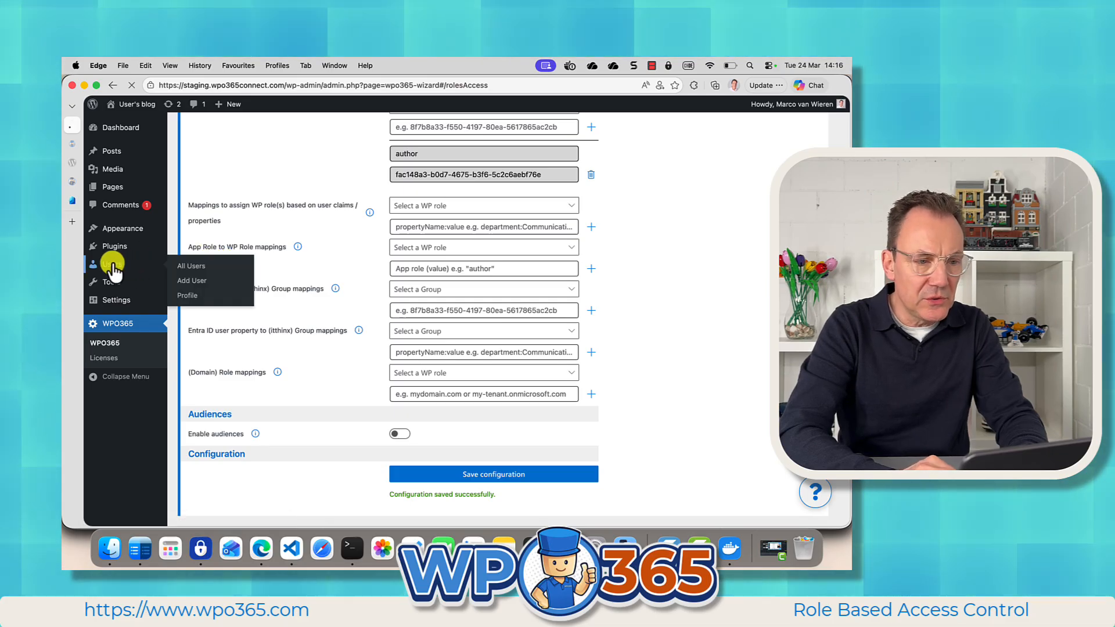
mouse_move(293, 226)
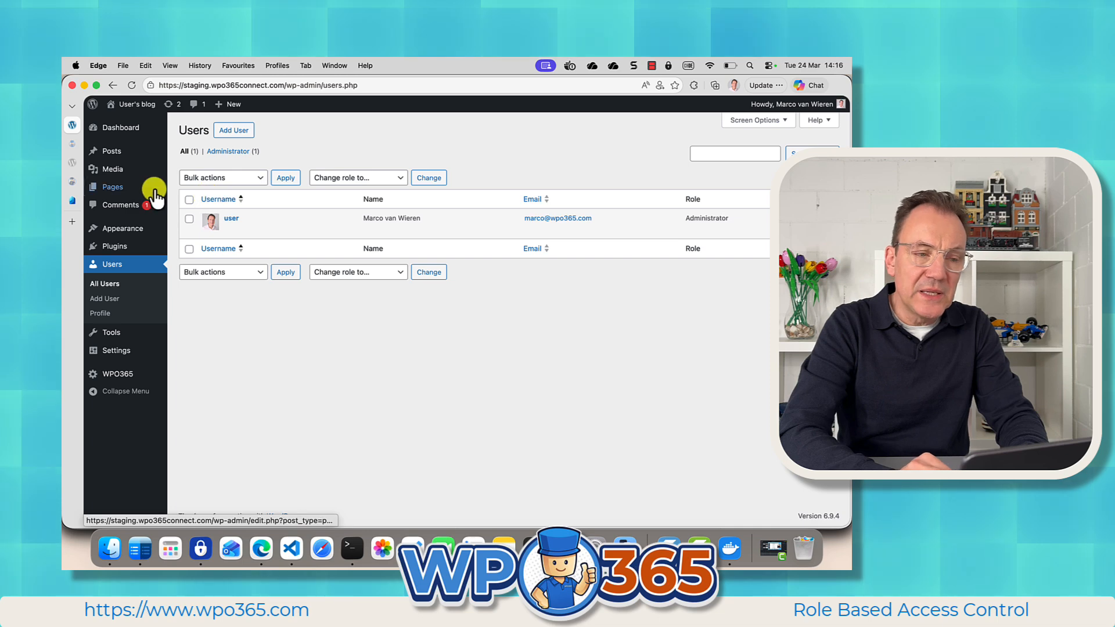
left_click(75, 199)
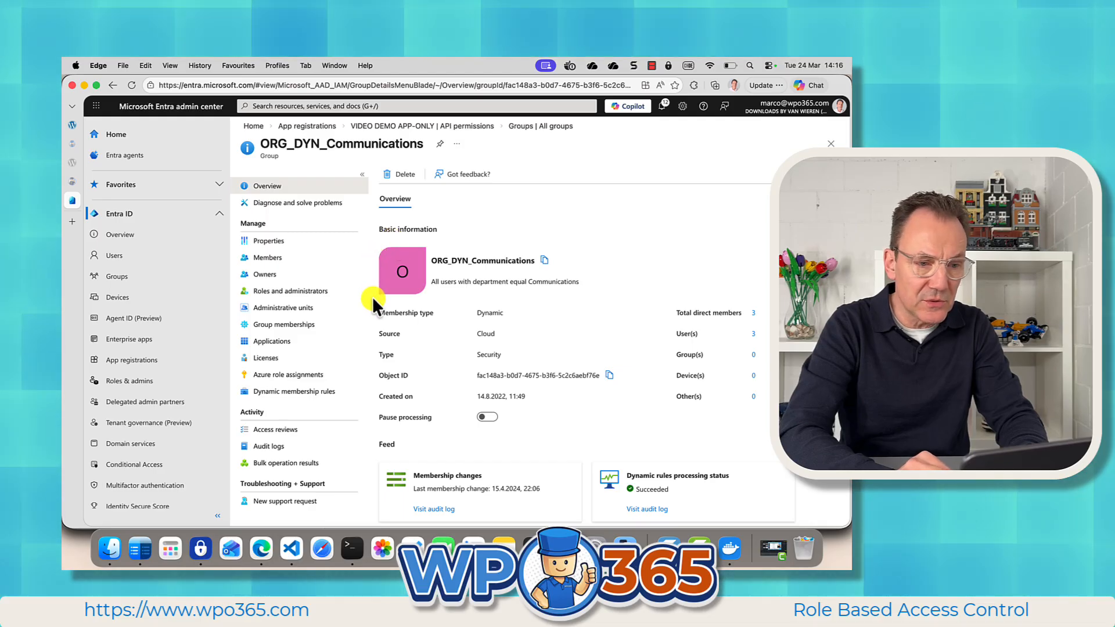
left_click(273, 260)
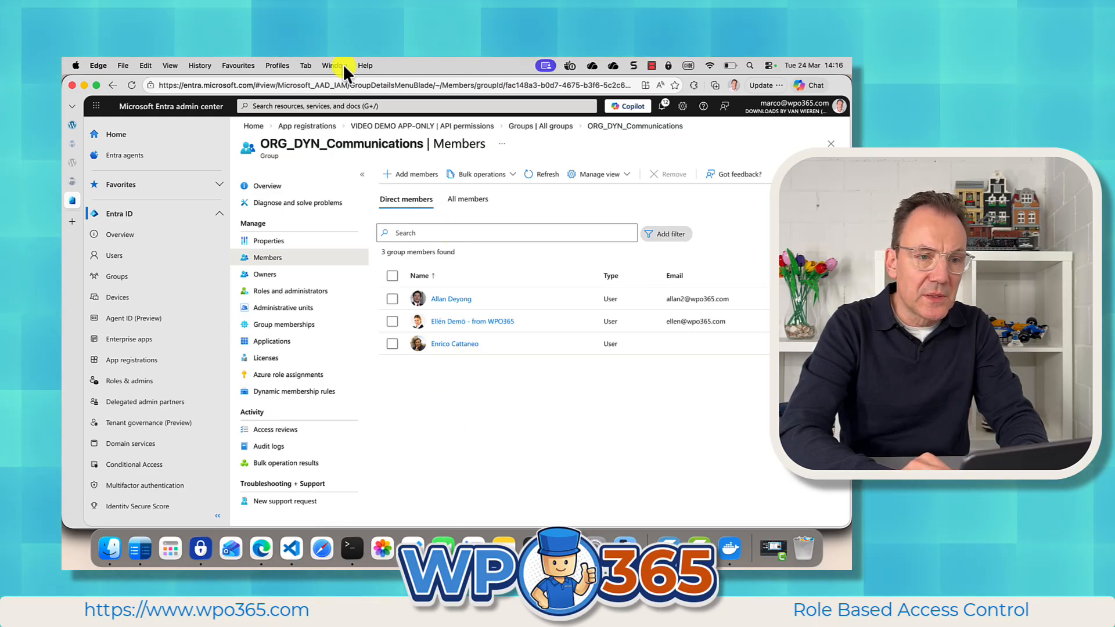
left_click(275, 65)
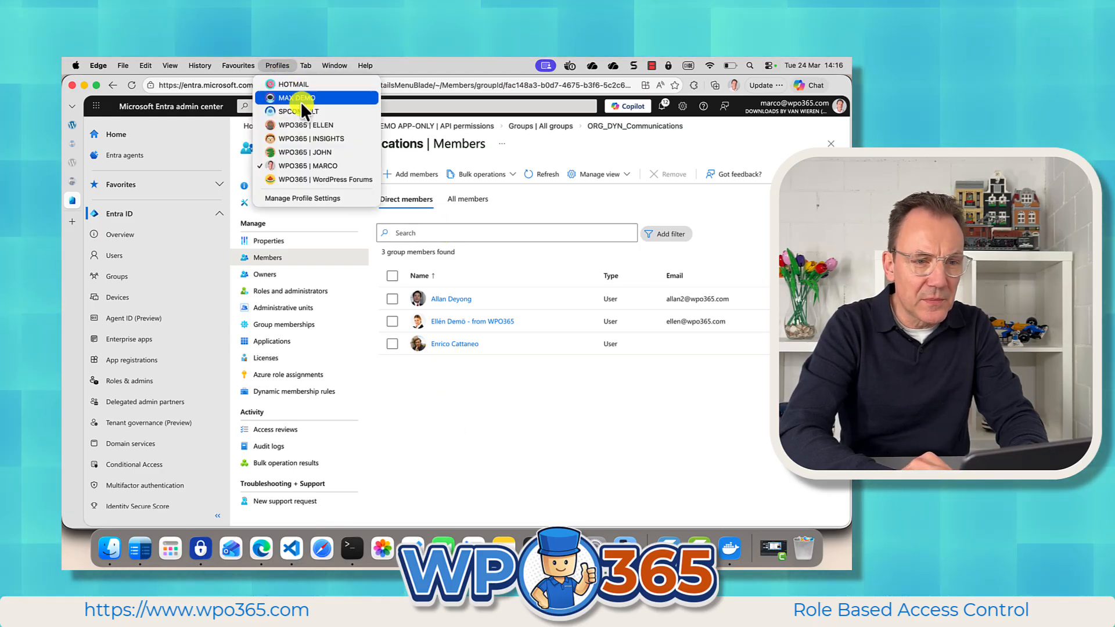
left_click(296, 125)
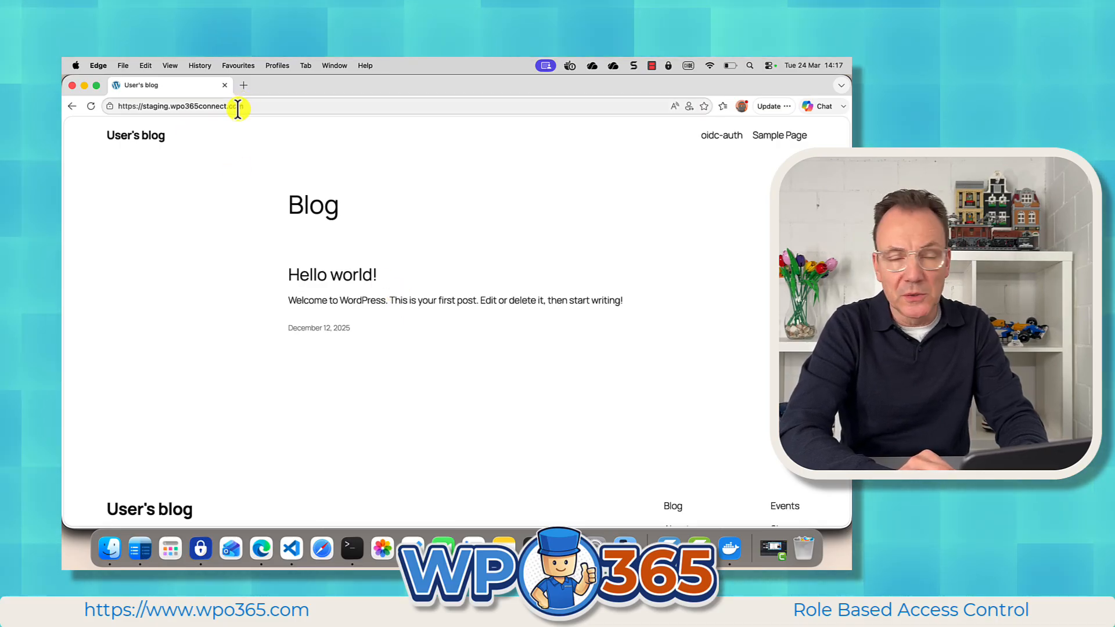
left_click(259, 105)
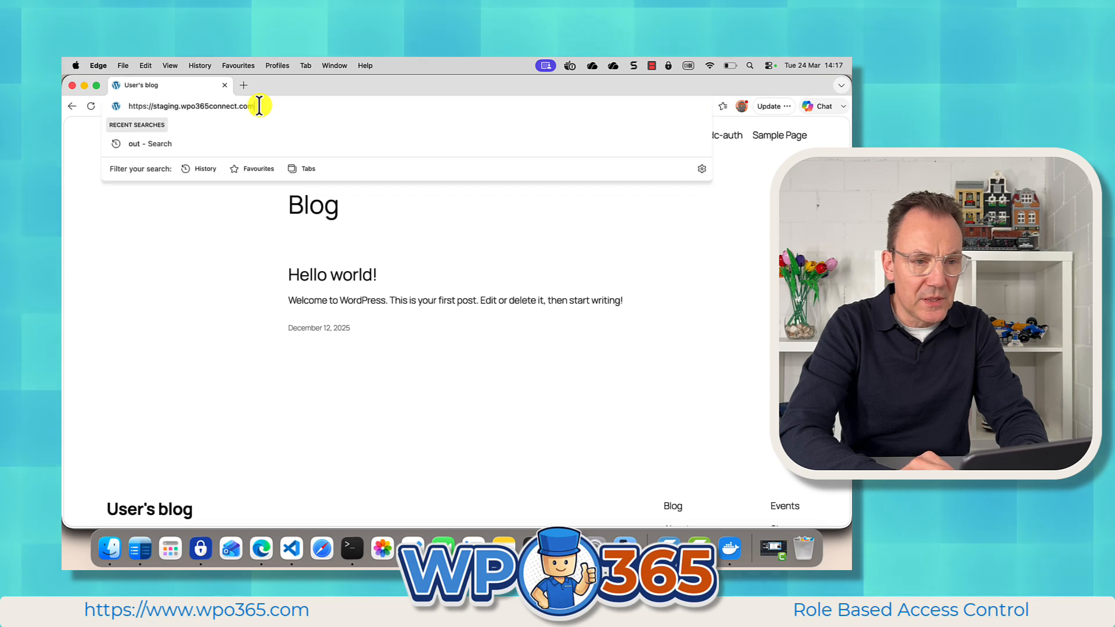
double_click(259, 105)
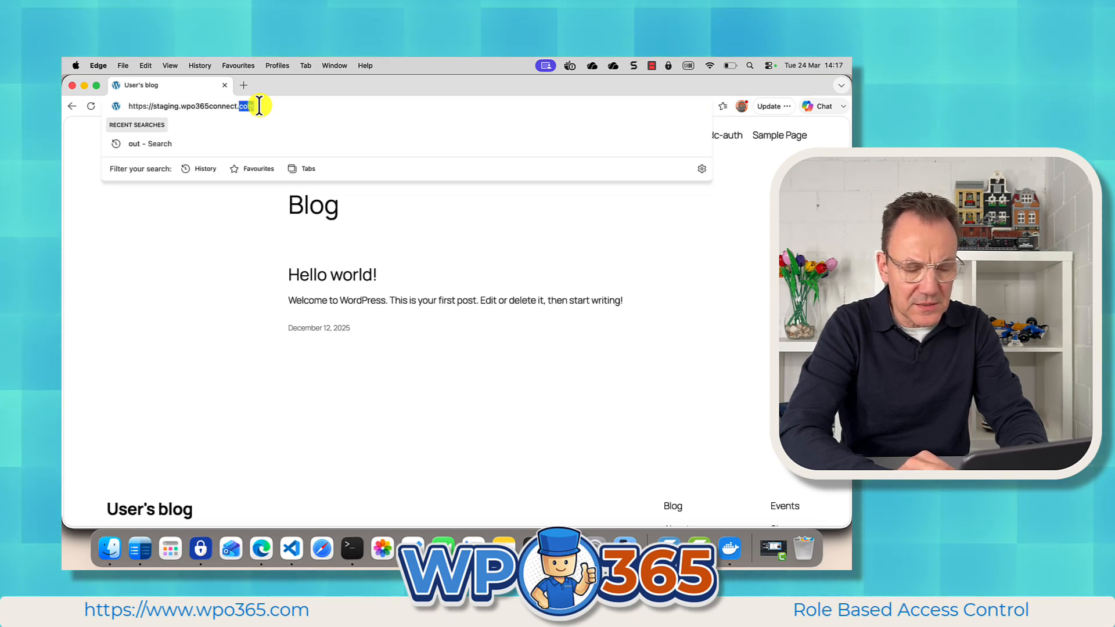
type("com/wp-admin/")
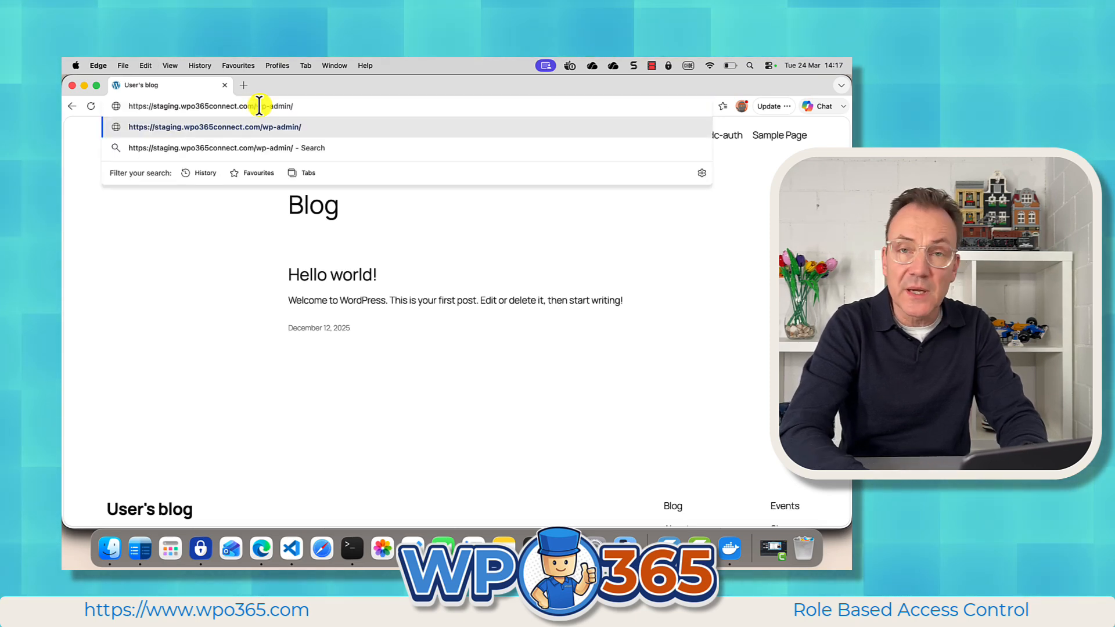
key("Return")
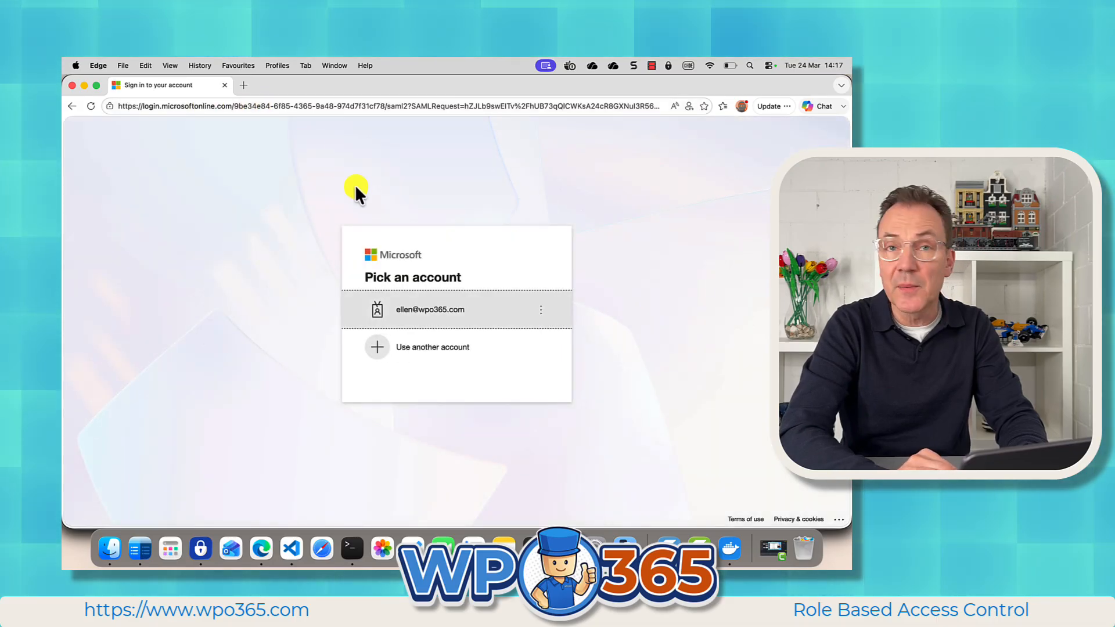
Sign in to WordPress with the demo member's remembered Microsoft account and account password, and agree to stay signed in
left_click(435, 313)
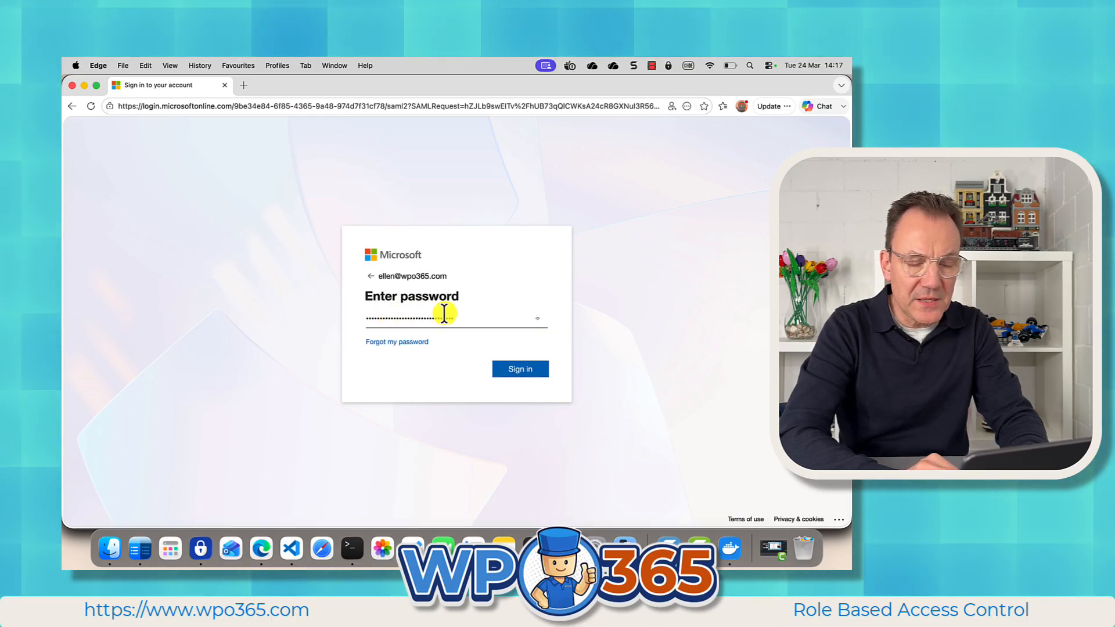
left_click(523, 370)
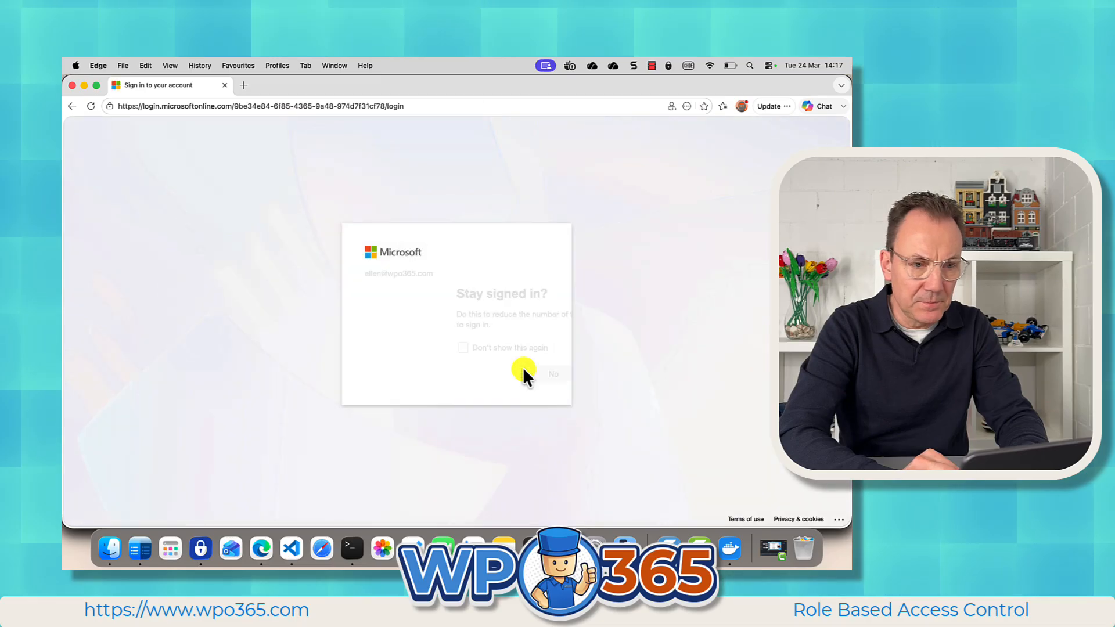
left_click(523, 374)
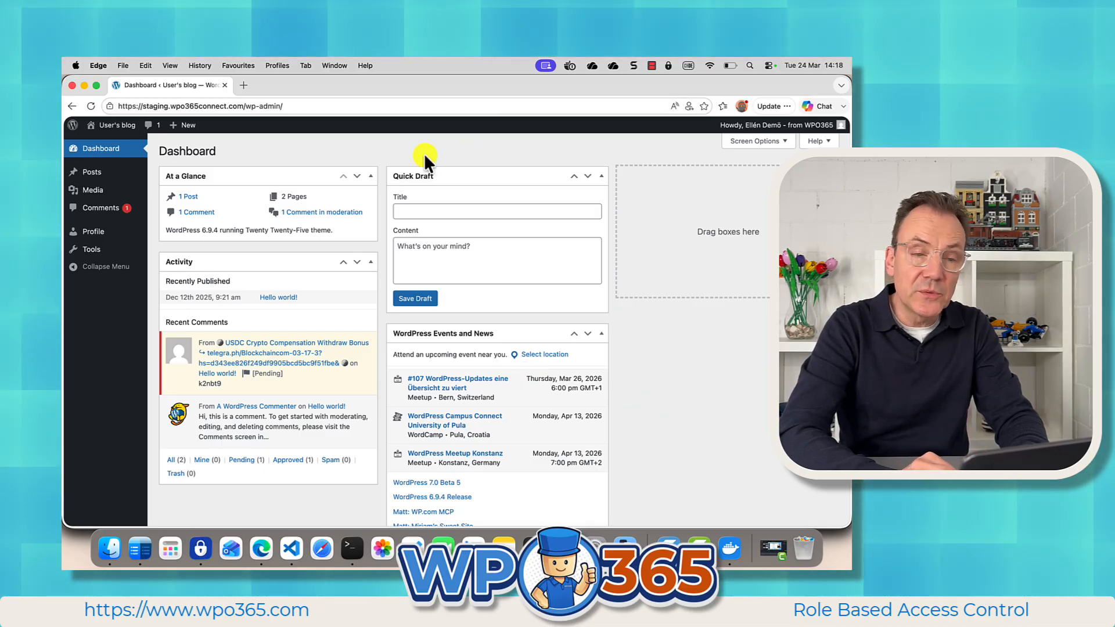
Return to the administrator's browser window, reload the list of all WordPress users and check the demo member's assigned role
mouse_move(179, 143)
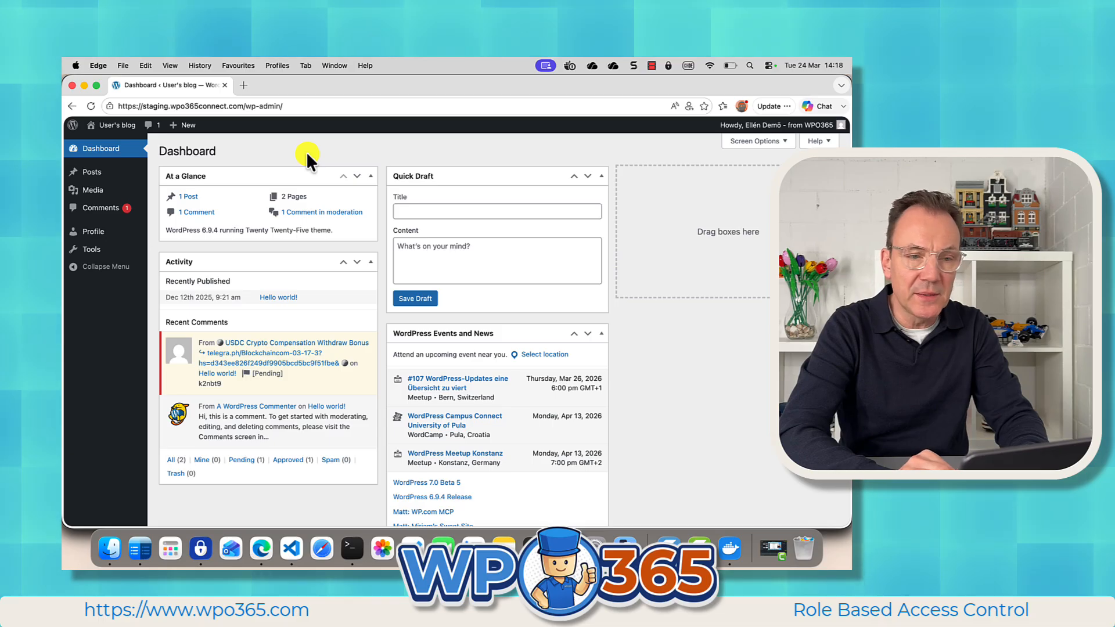
left_click(335, 65)
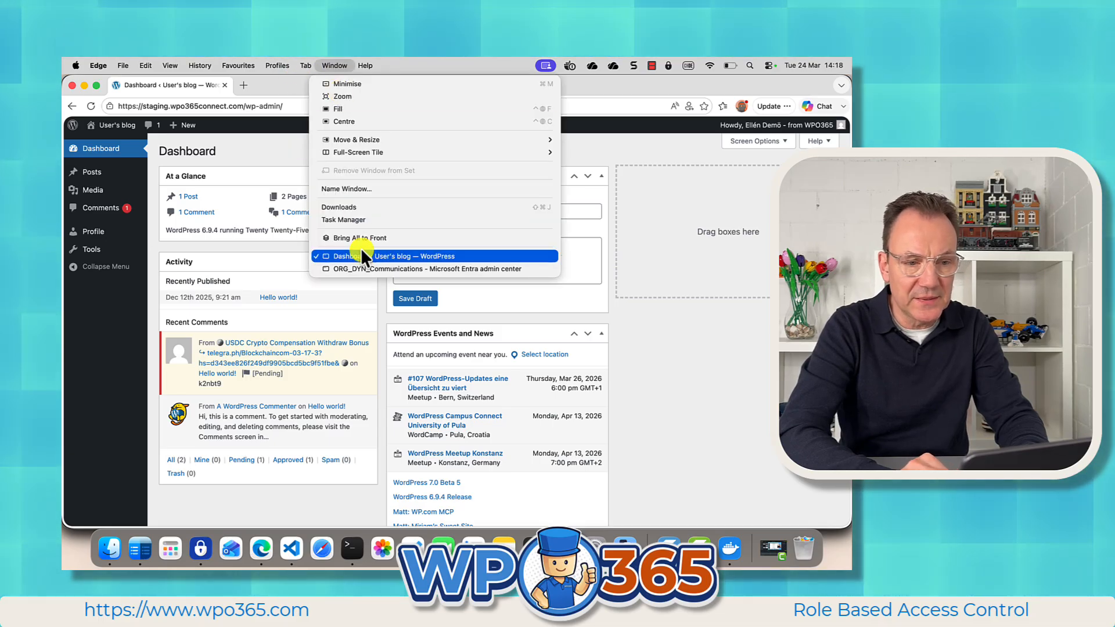
left_click(354, 268)
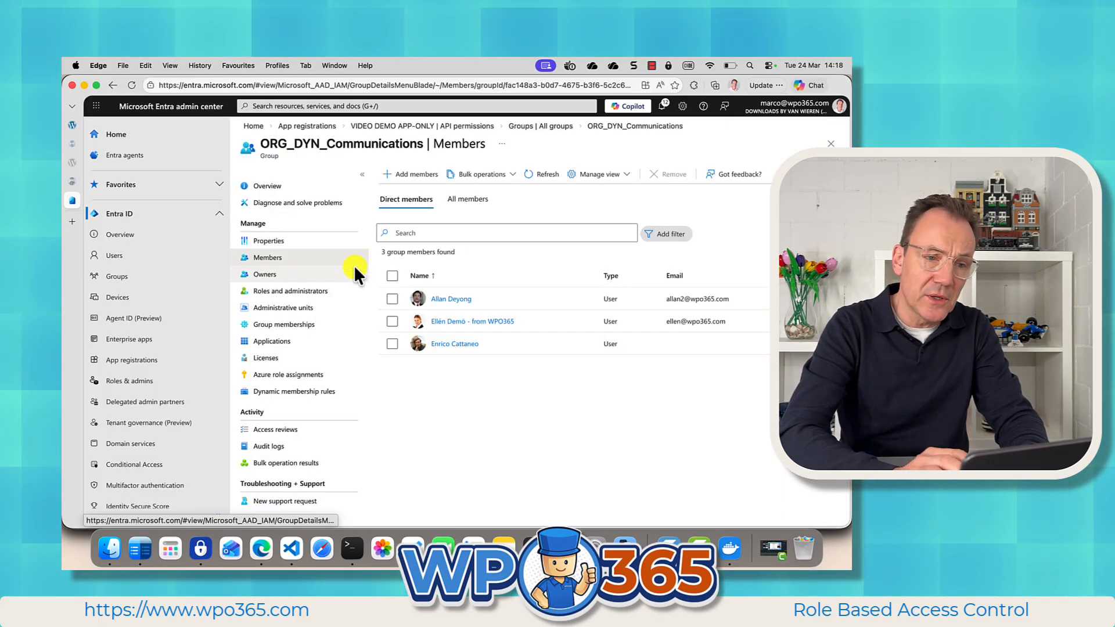
left_click(73, 125)
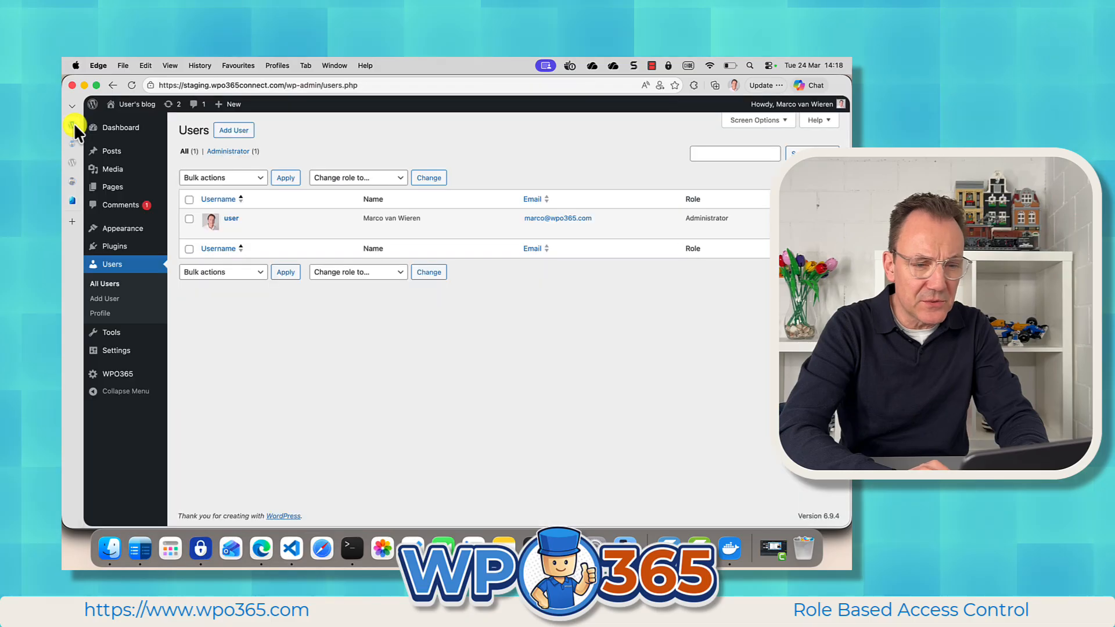
left_click(103, 283)
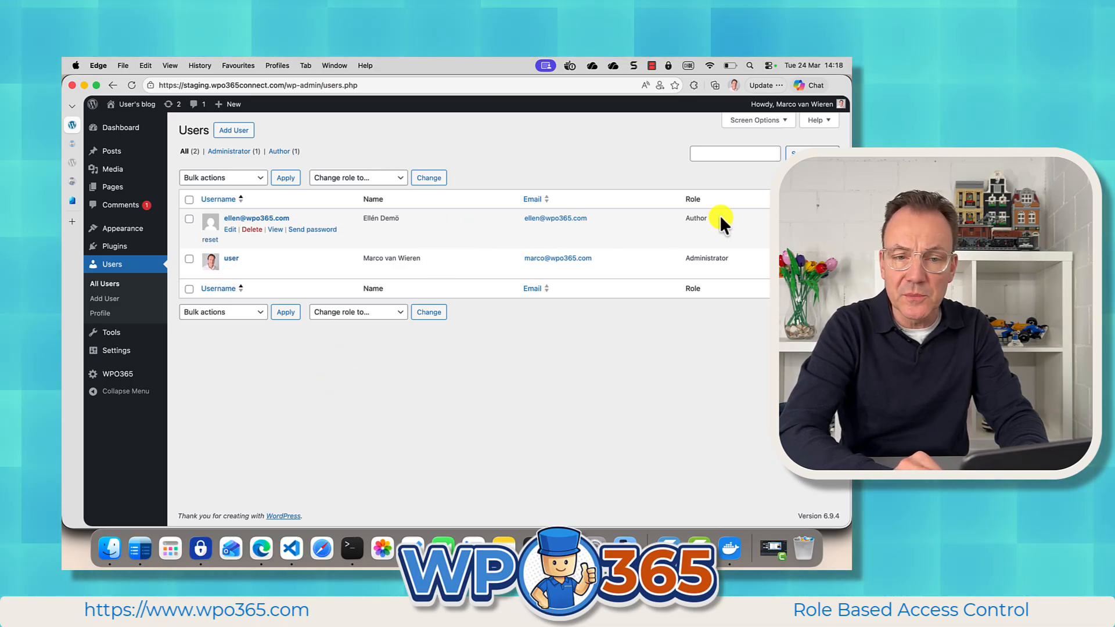
double_click(691, 218)
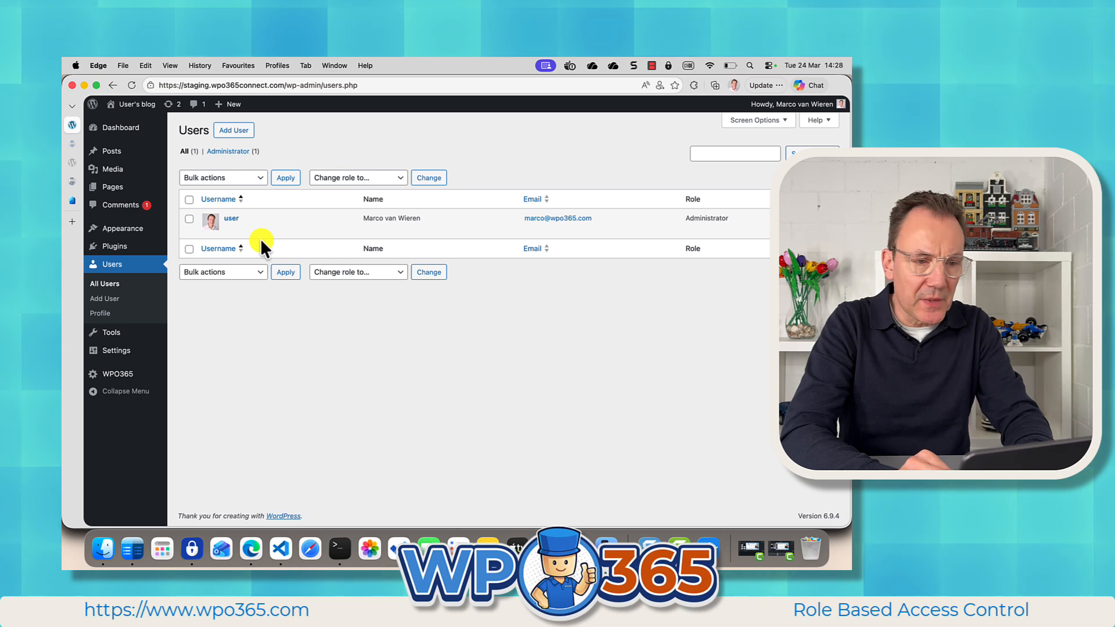
Open the WPO365 Roles + Access settings at the mappings that assign WordPress roles based on user claims or properties
mouse_move(238, 232)
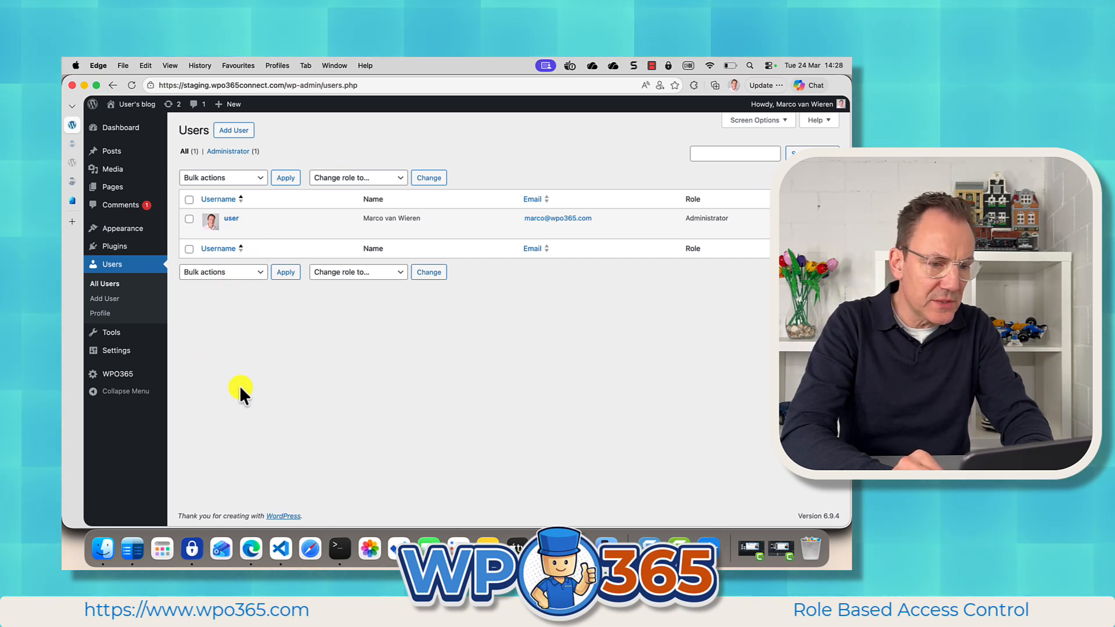
left_click(123, 374)
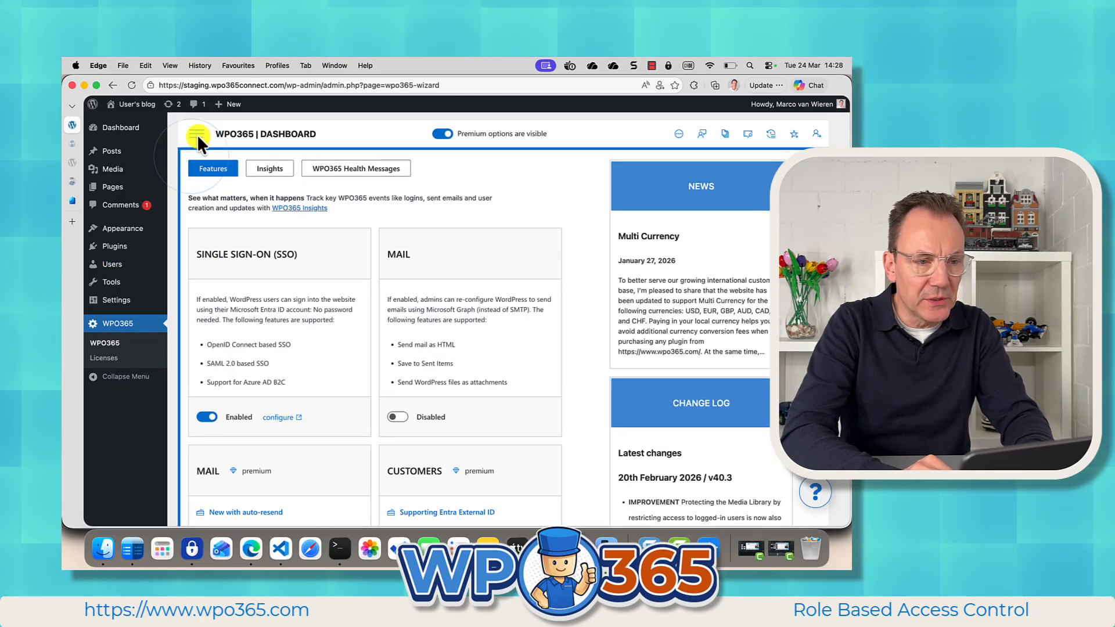
left_click(197, 134)
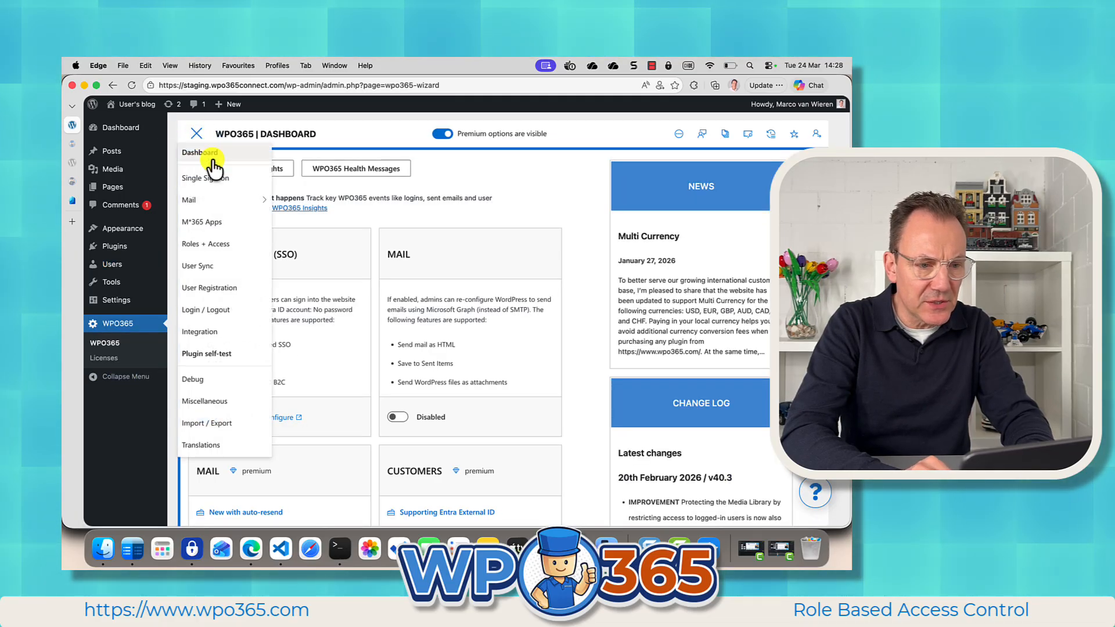
left_click(223, 244)
scroll(285, 472, "down", 10)
scroll(286, 477, "down", 2)
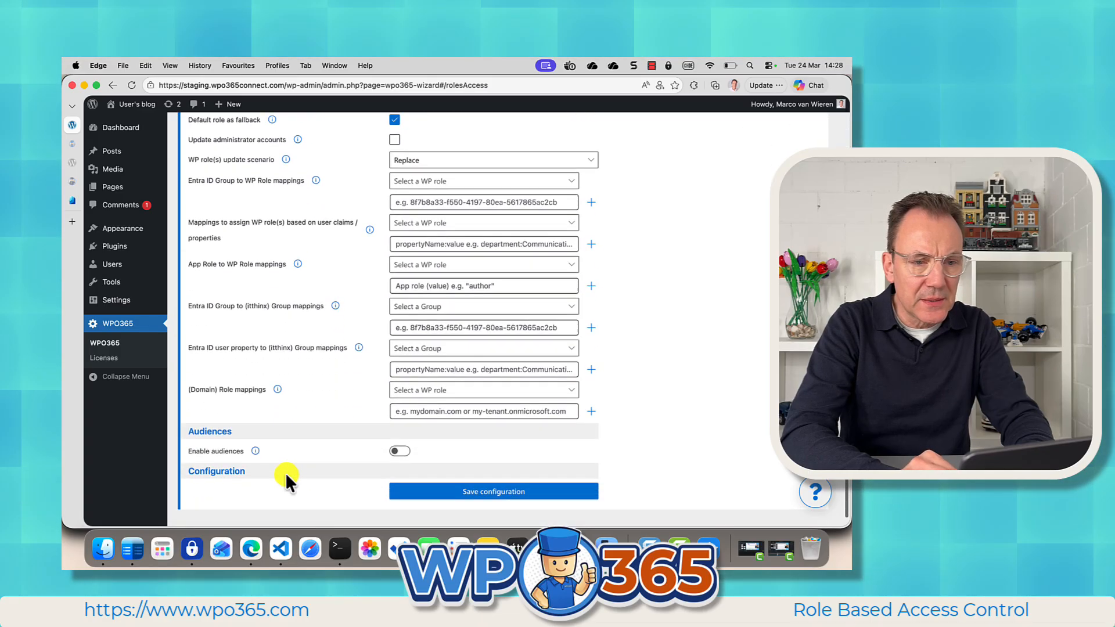
scroll(329, 368, "up", 2)
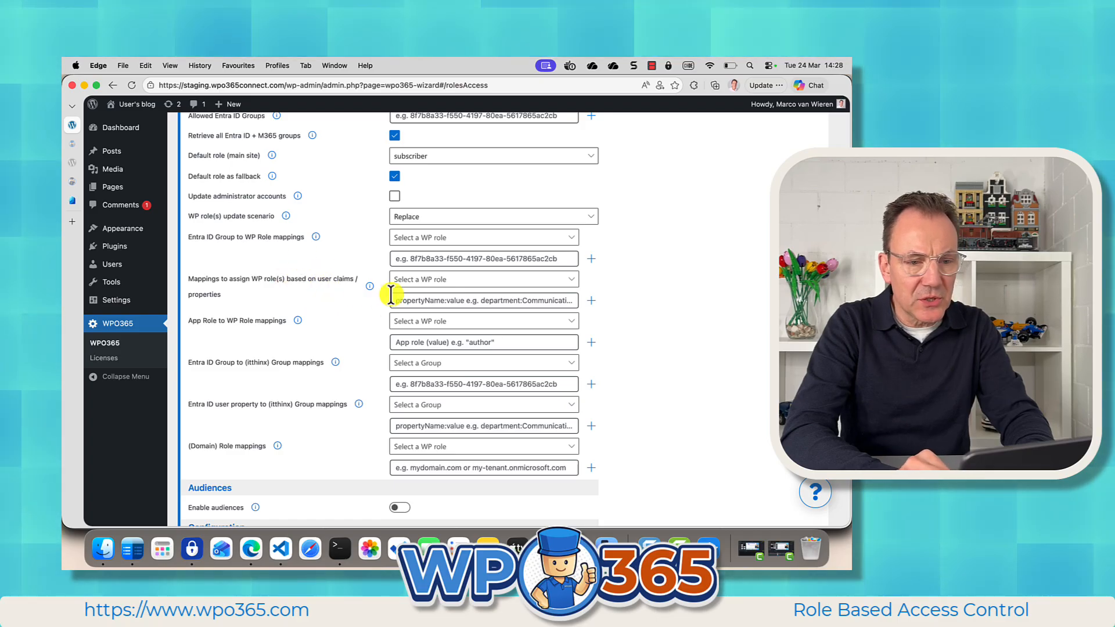
Add a user claims mapping that assigns the author role for department:Communications, and save the configuration
left_click(424, 282)
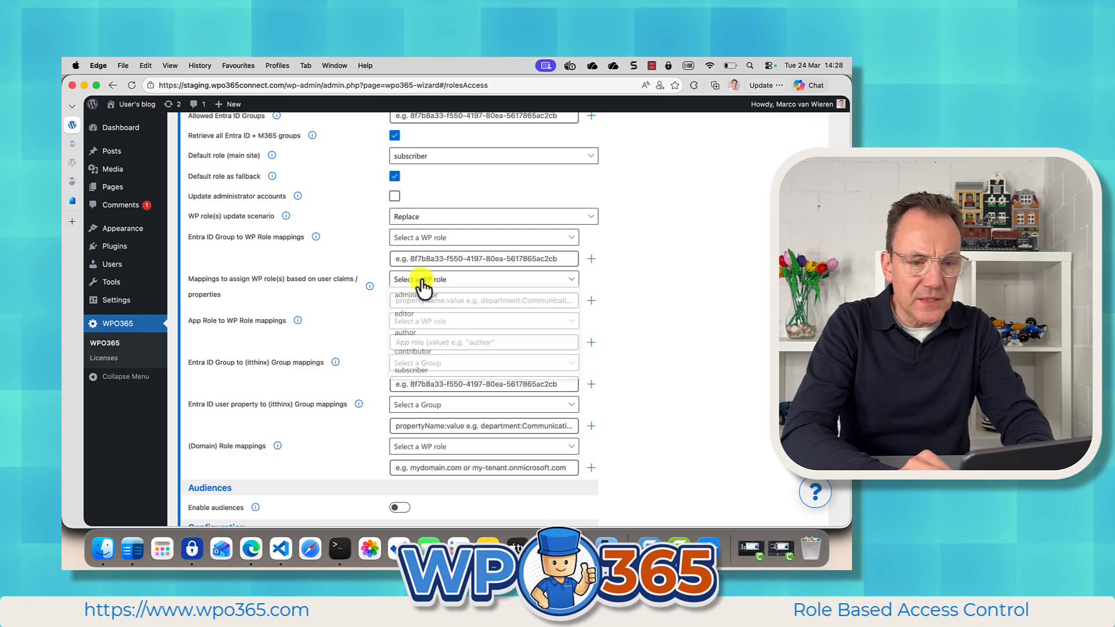
left_click(414, 336)
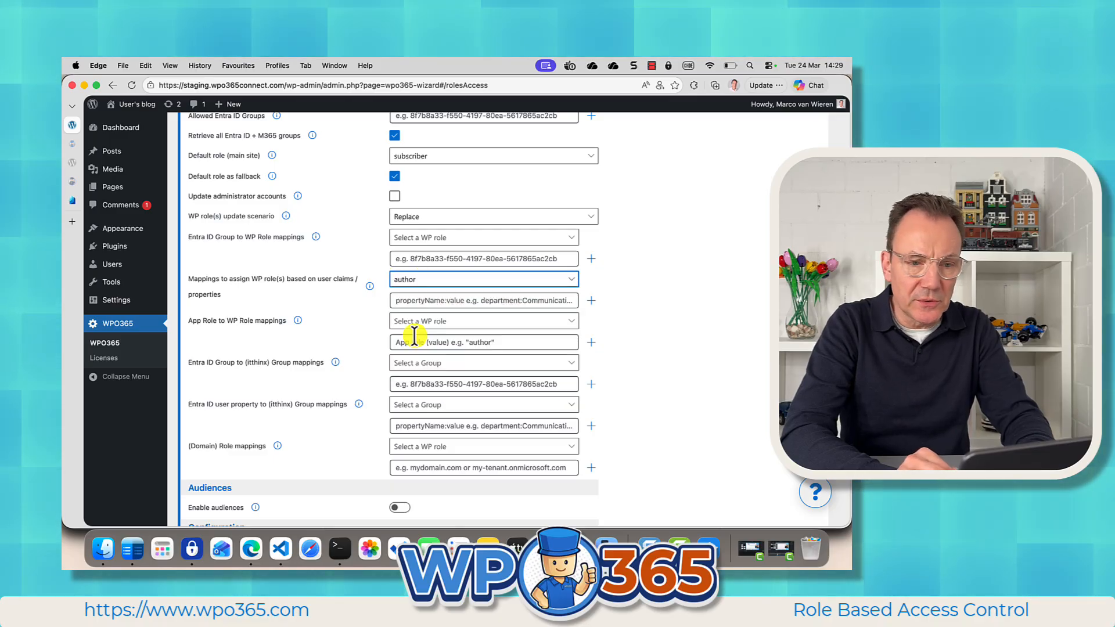
left_click(409, 301)
type("depar")
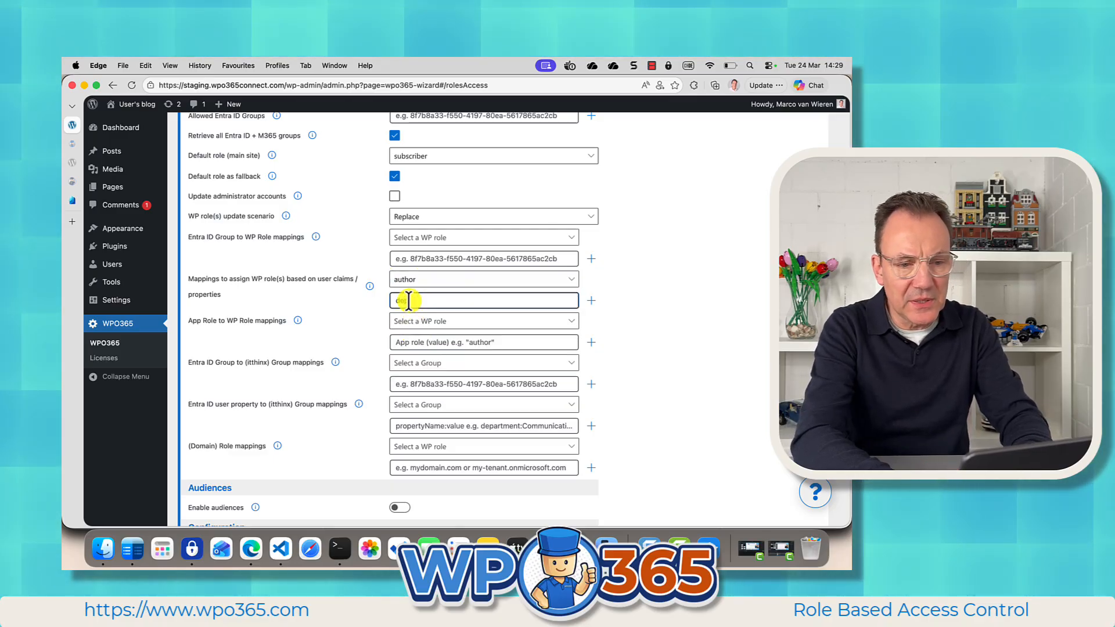
type("tment:C")
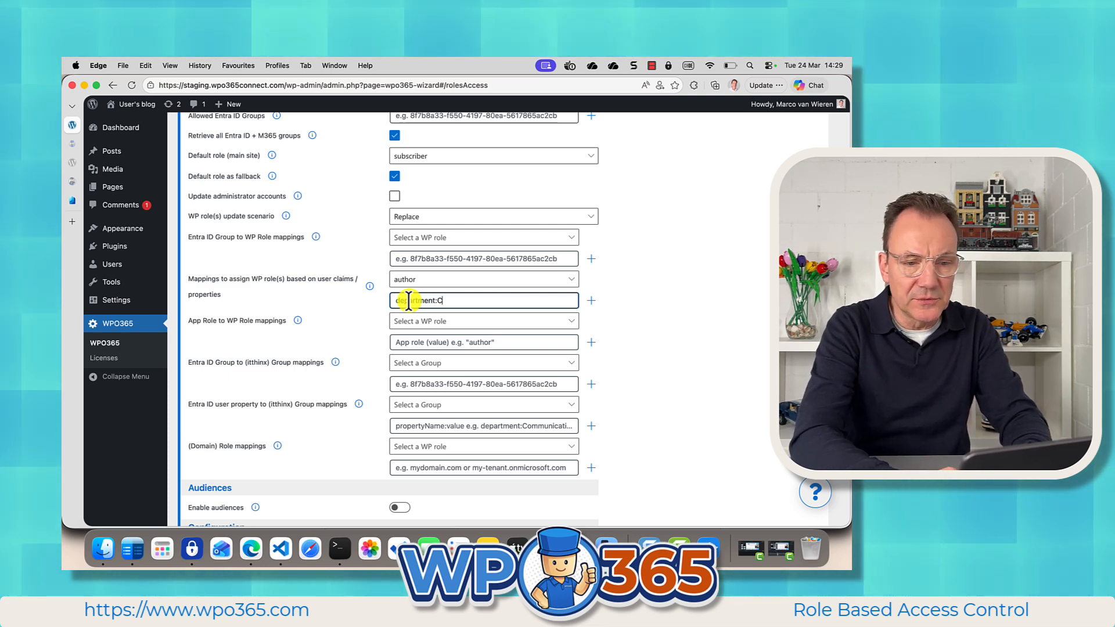
type("ommunications")
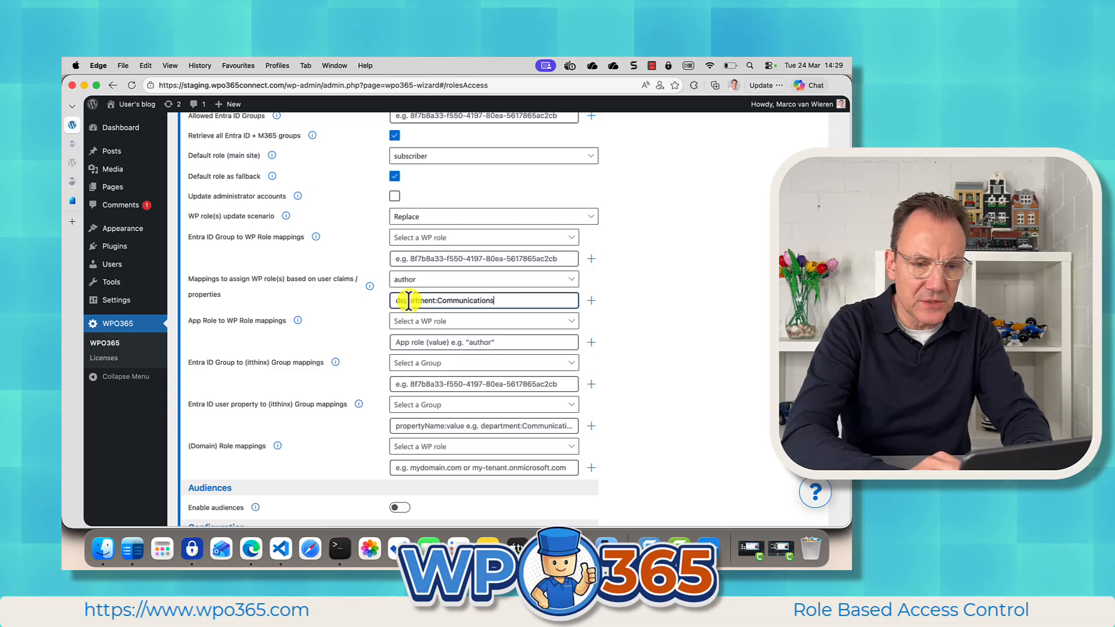
left_click(591, 302)
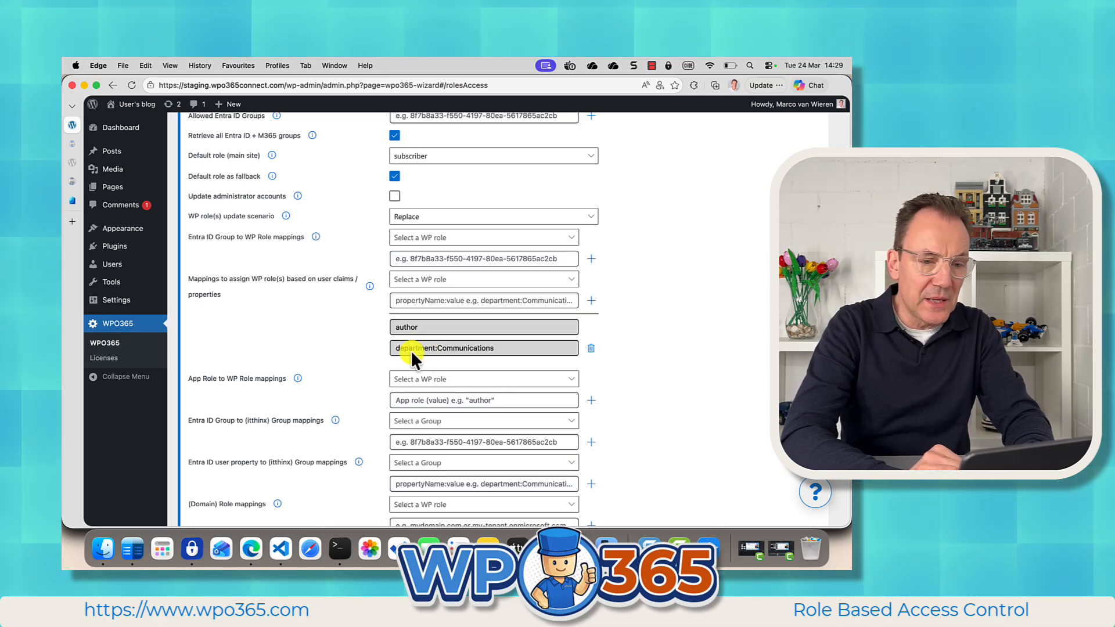
scroll(410, 350, "down", 5)
left_click(481, 473)
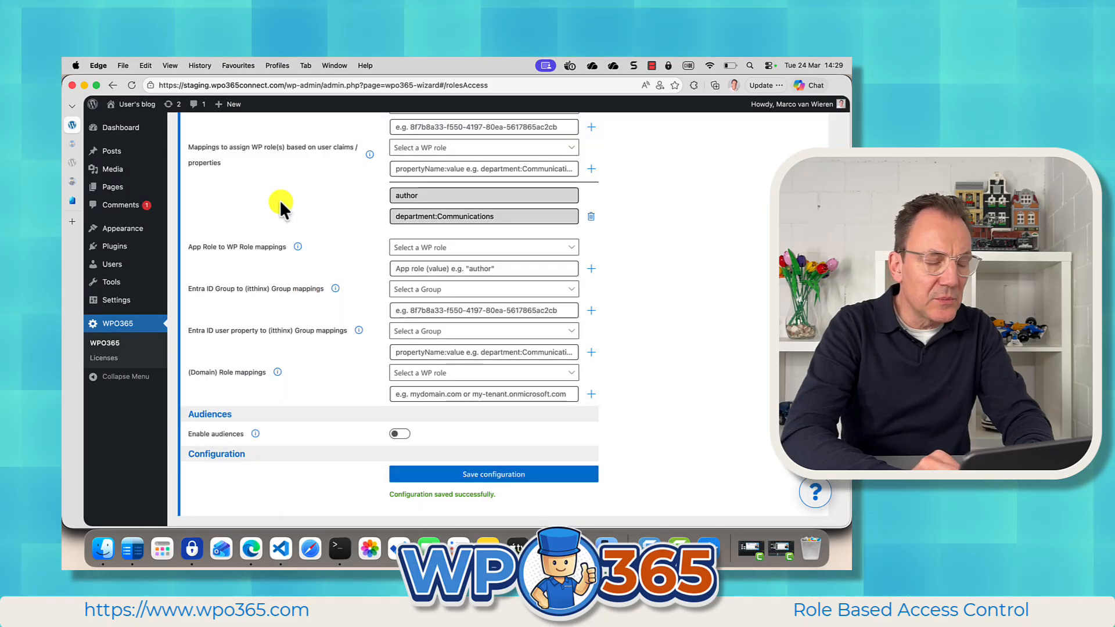
Go to the demo member's profile in the Entra admin center and check the department among the job information properties
left_click(71, 200)
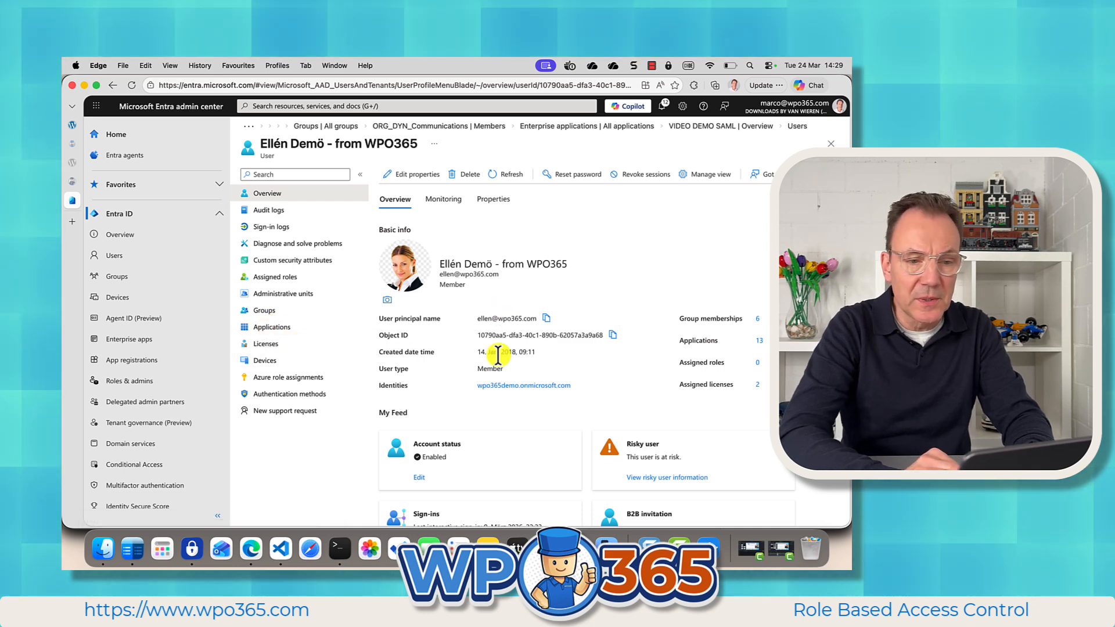
left_click(490, 199)
scroll(462, 354, "down", 3)
scroll(462, 354, "down", 5)
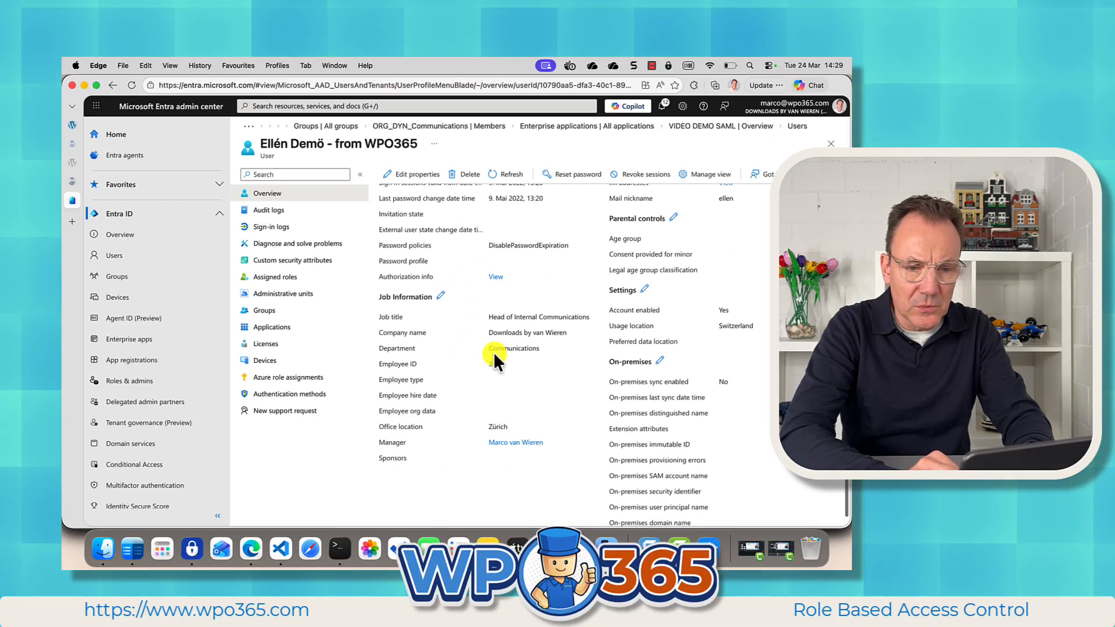
left_click_drag(489, 351, 541, 349)
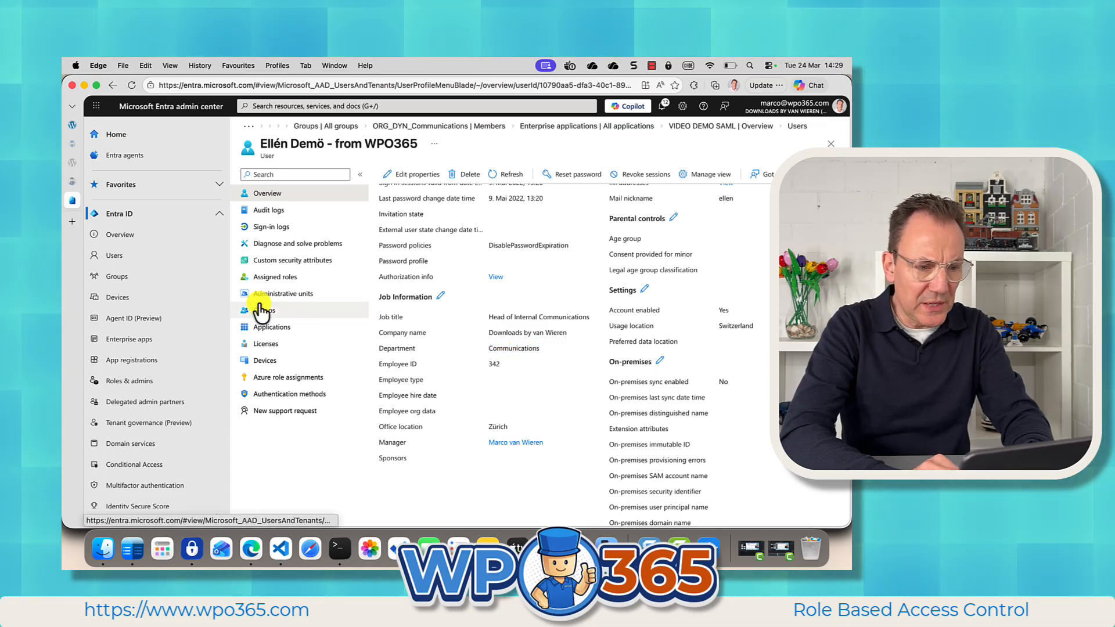
Search the enterprise applications for video and open the Attributes & Claims of VIDEO DEMO SAML's single sign-on for editing
left_click(139, 342)
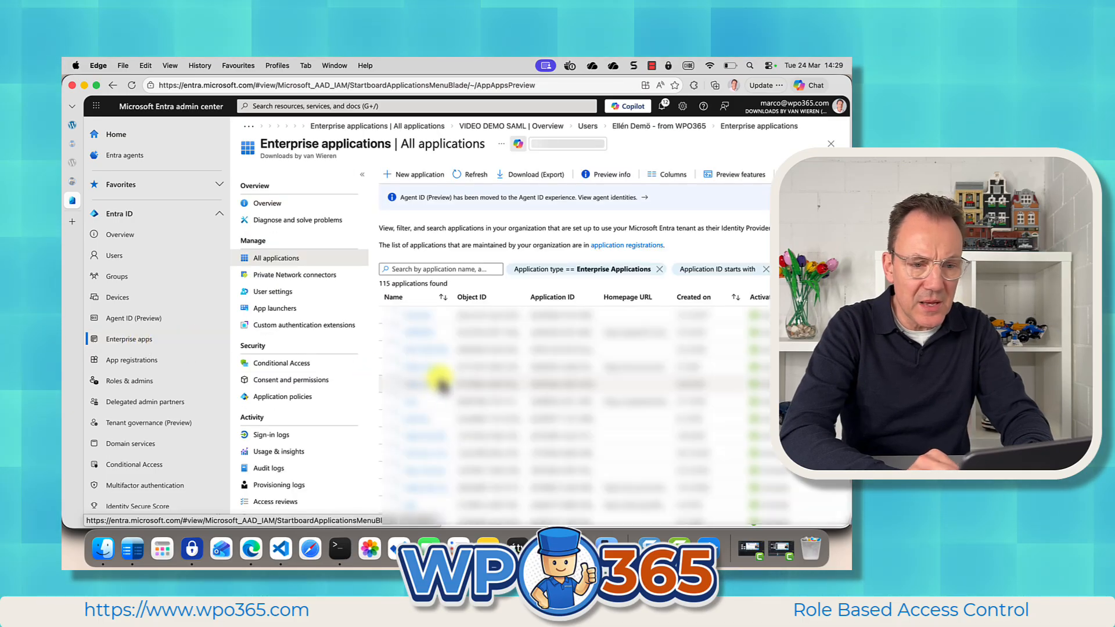
left_click(426, 269)
type("video")
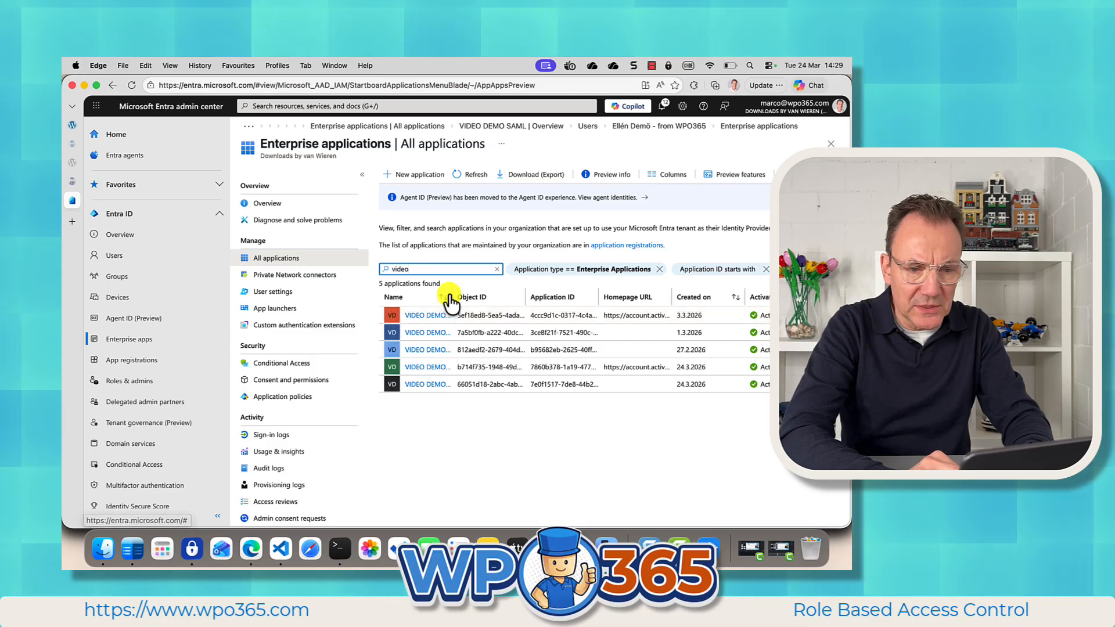
left_click_drag(475, 292, 479, 294)
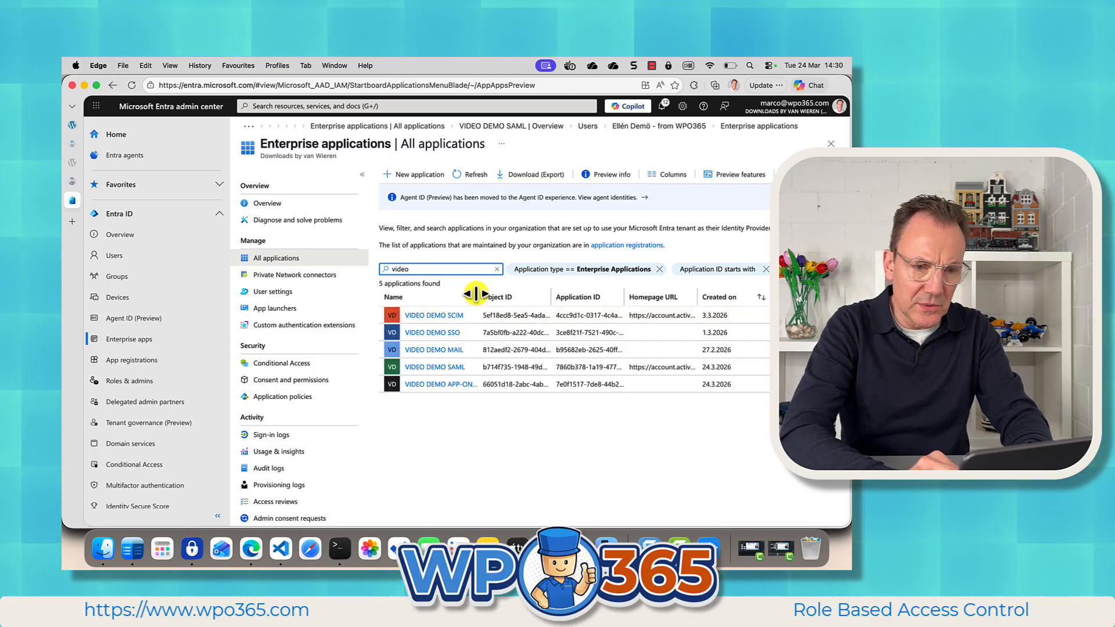
left_click(439, 368)
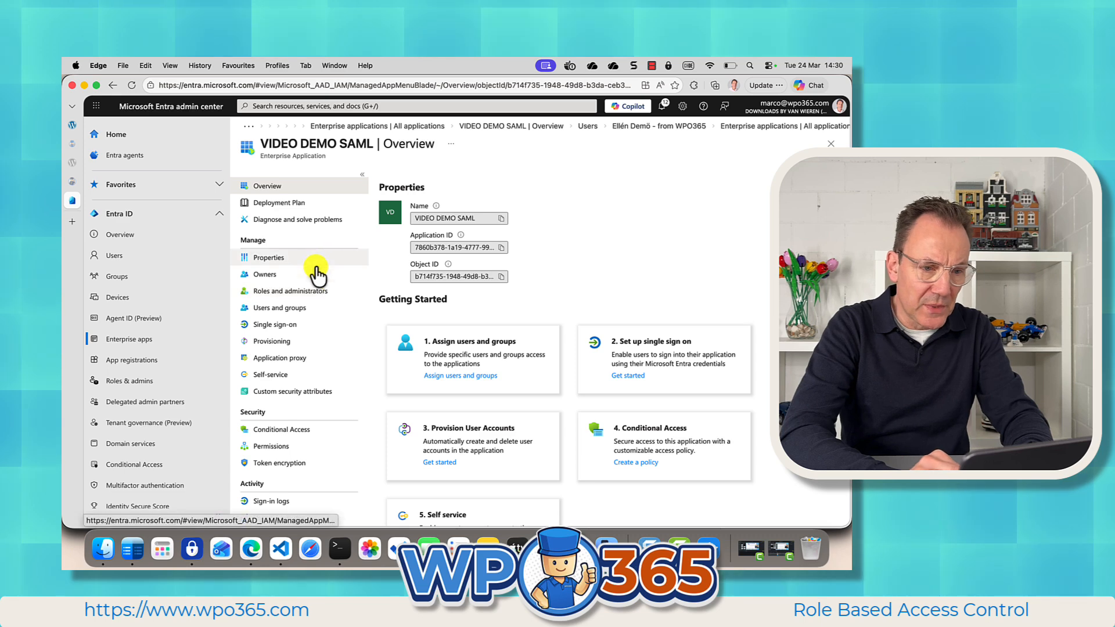
left_click(273, 325)
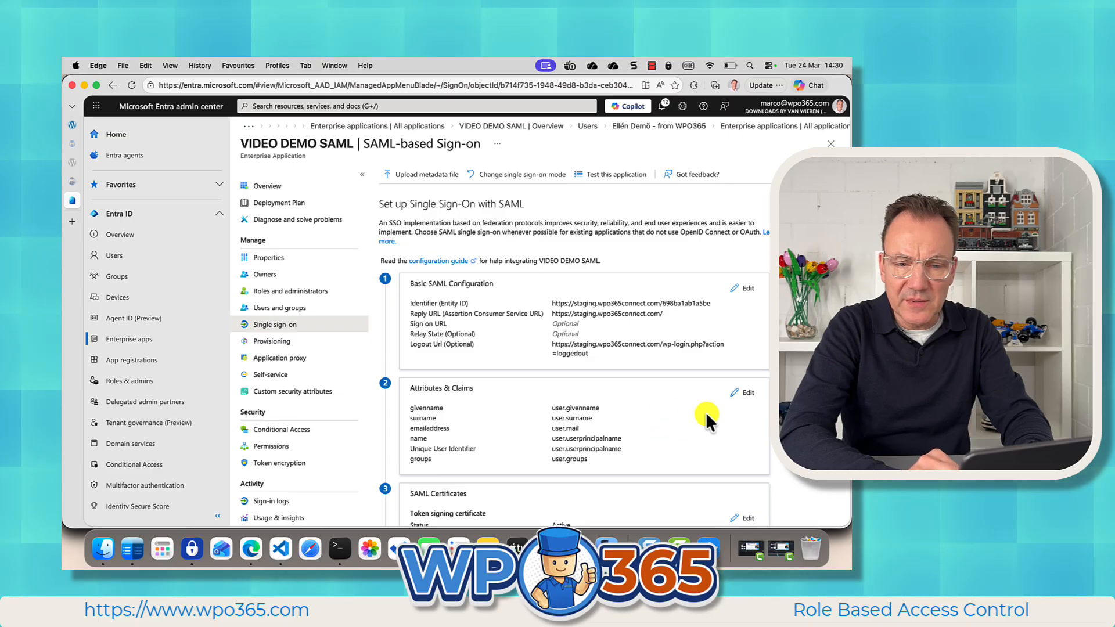
left_click(748, 393)
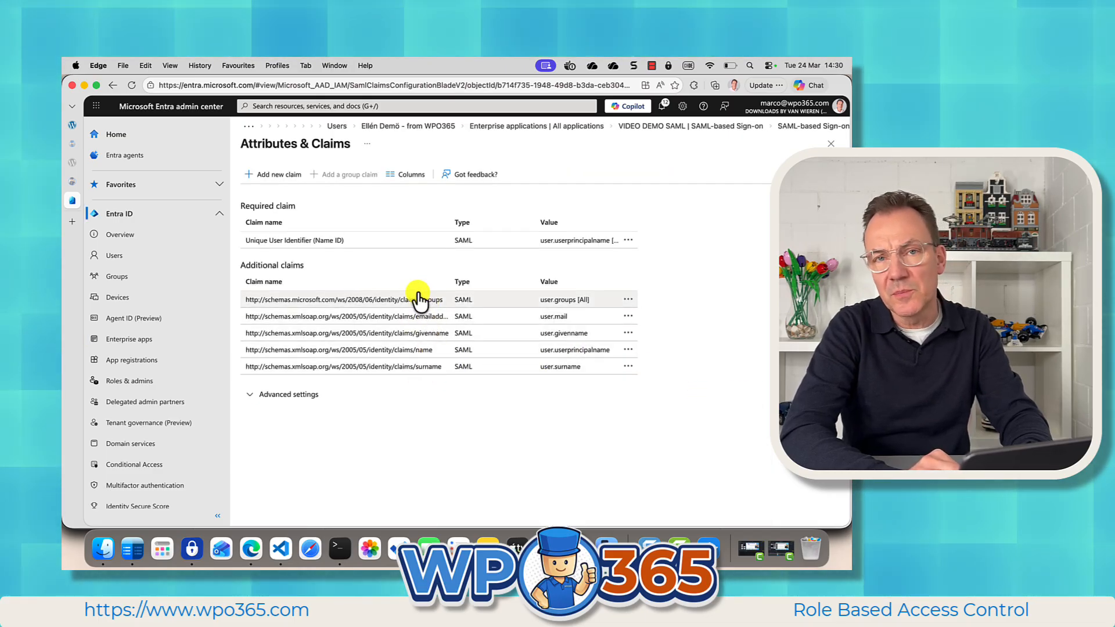
Add a SAML claim named department with user.department as its source attribute, and save it
left_click(284, 175)
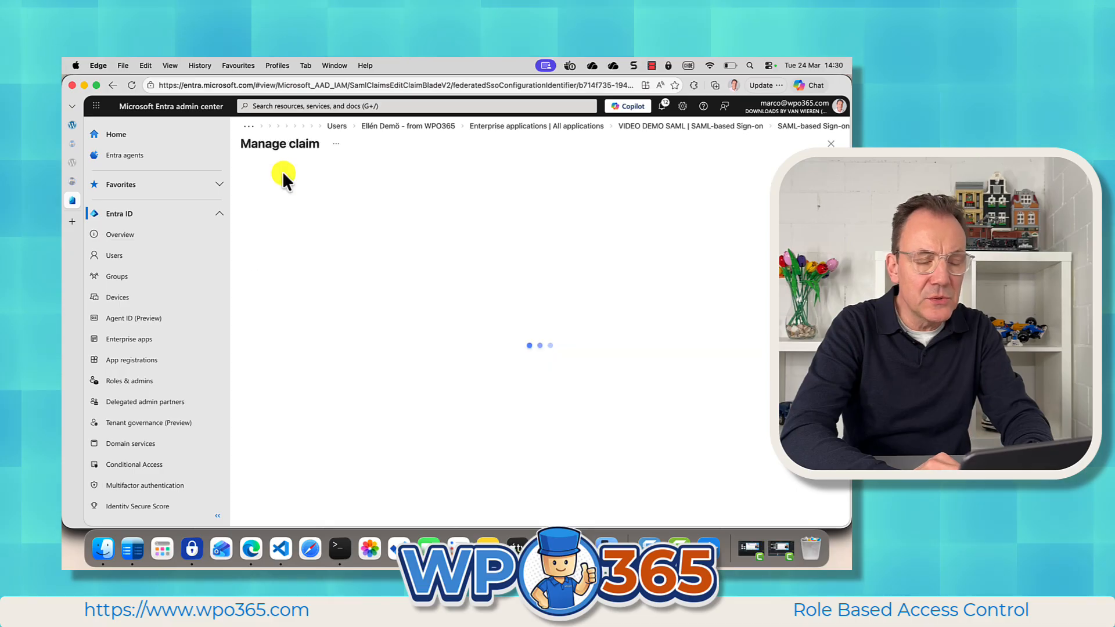
left_click(389, 196)
type("c")
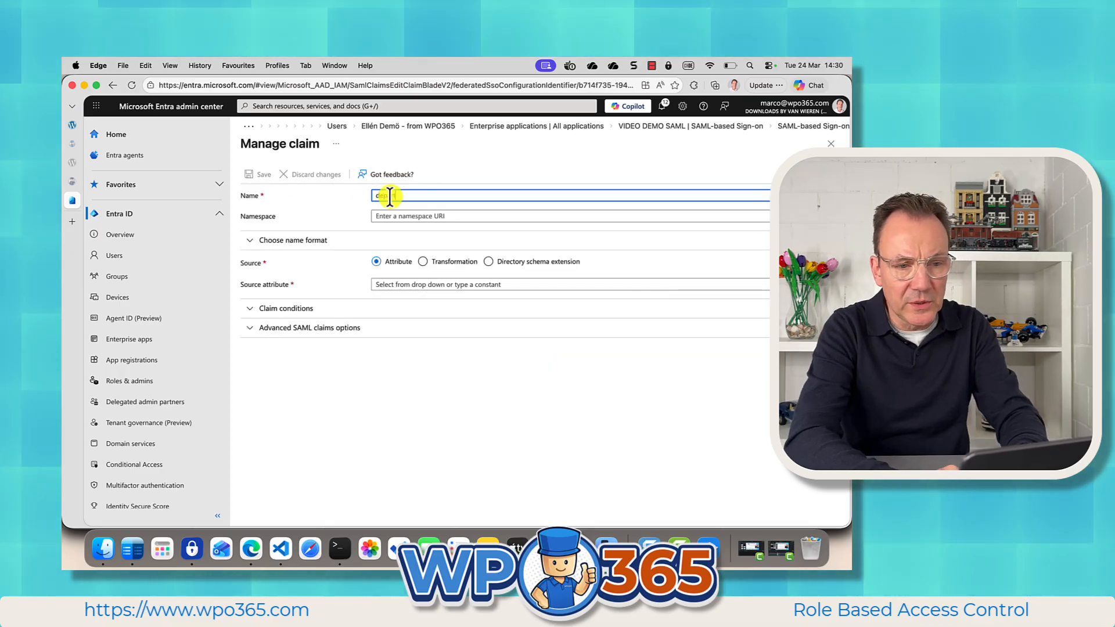
type("epartment")
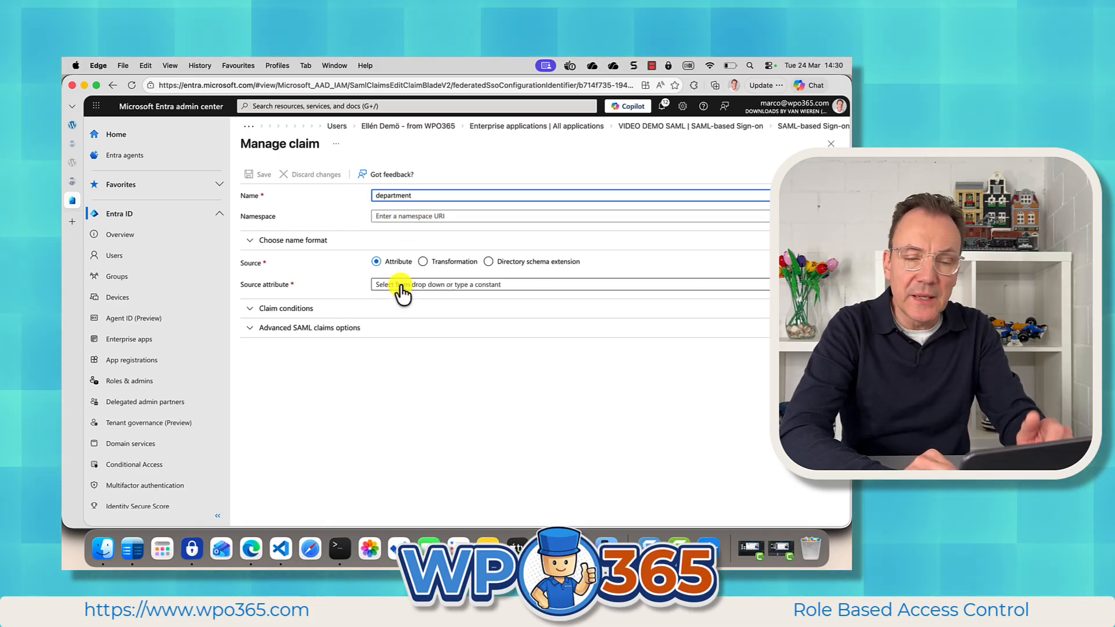
left_click(402, 291)
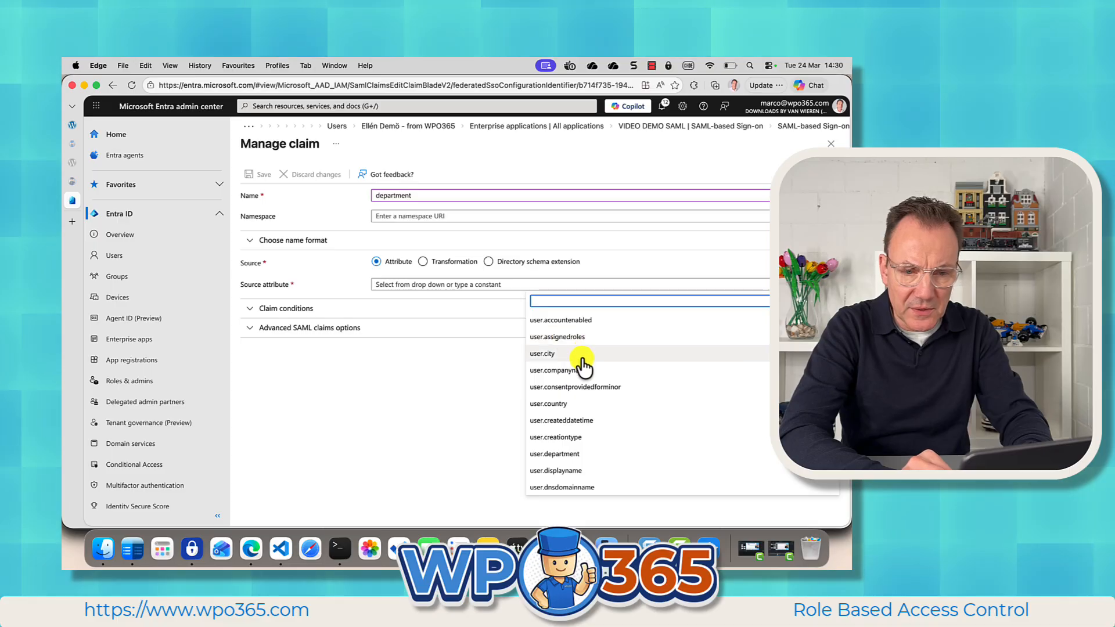
left_click(563, 454)
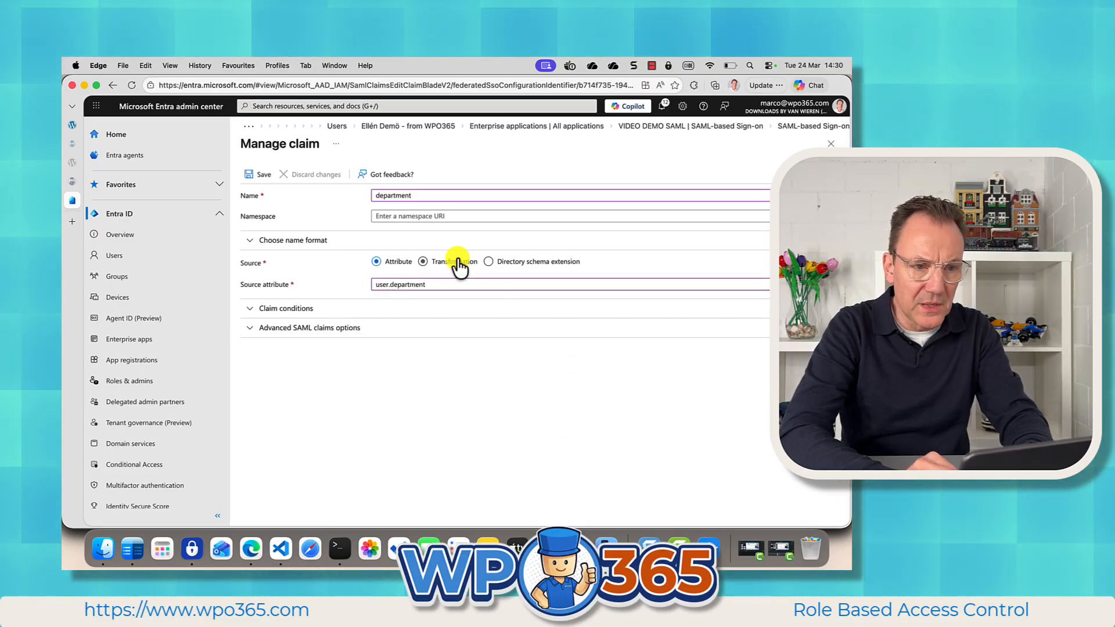
left_click(259, 173)
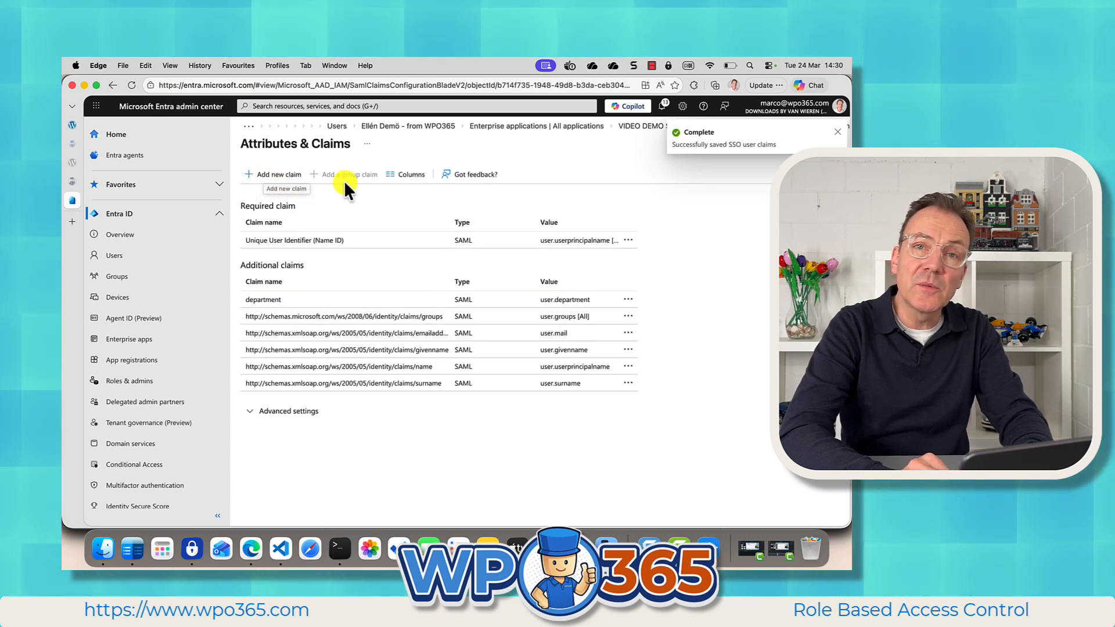
Return to the WPO365 settings in WordPress and run the plugin self-test
left_click(69, 123)
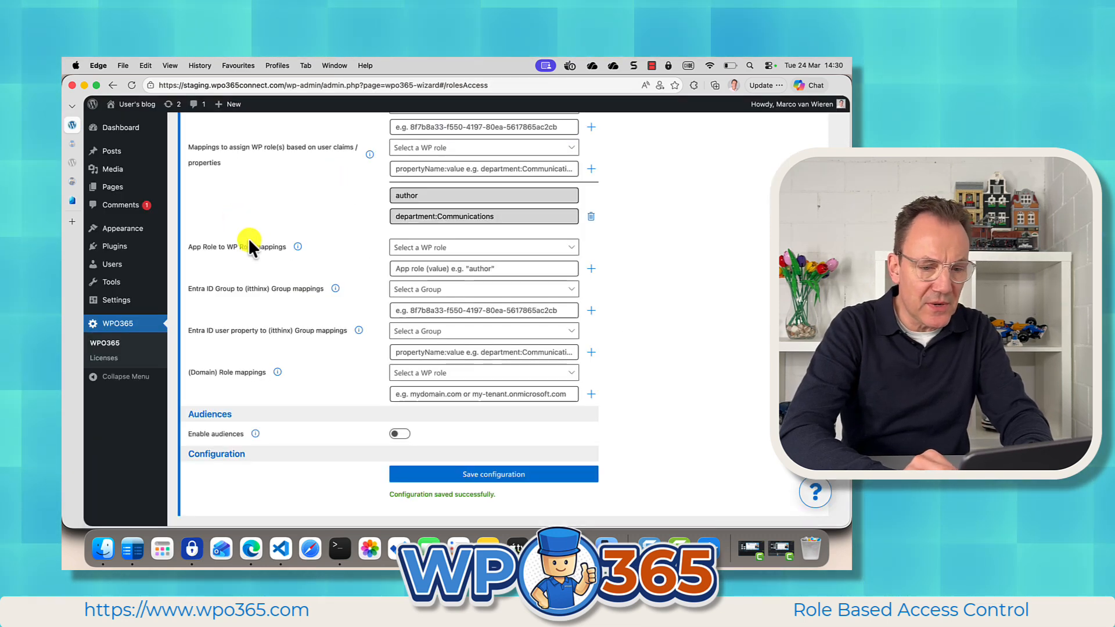
scroll(285, 264, "up", 15)
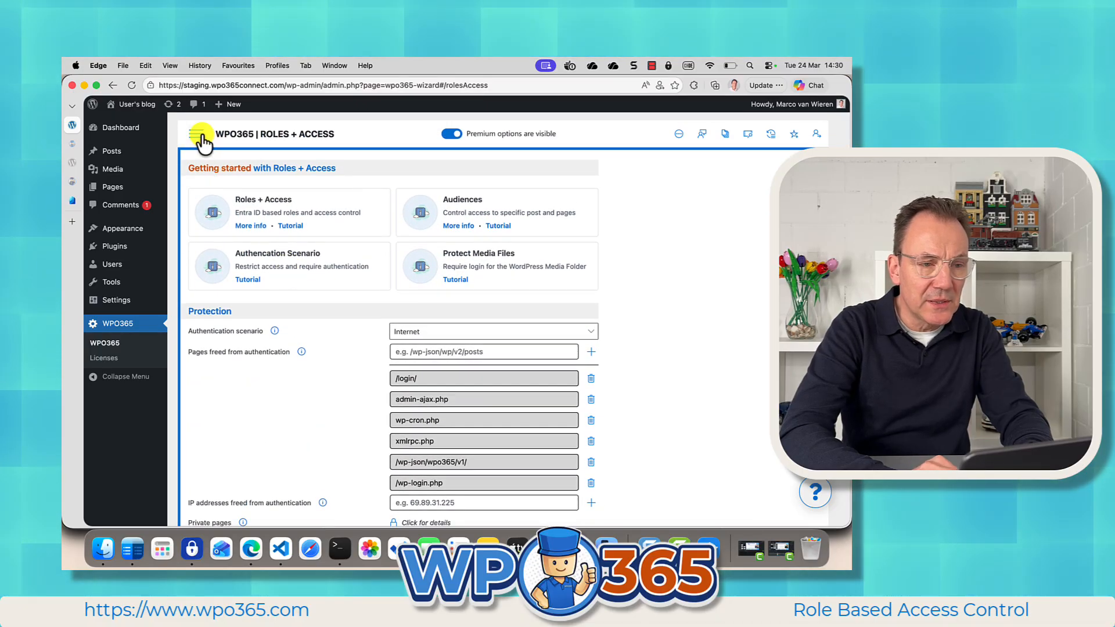
left_click(198, 135)
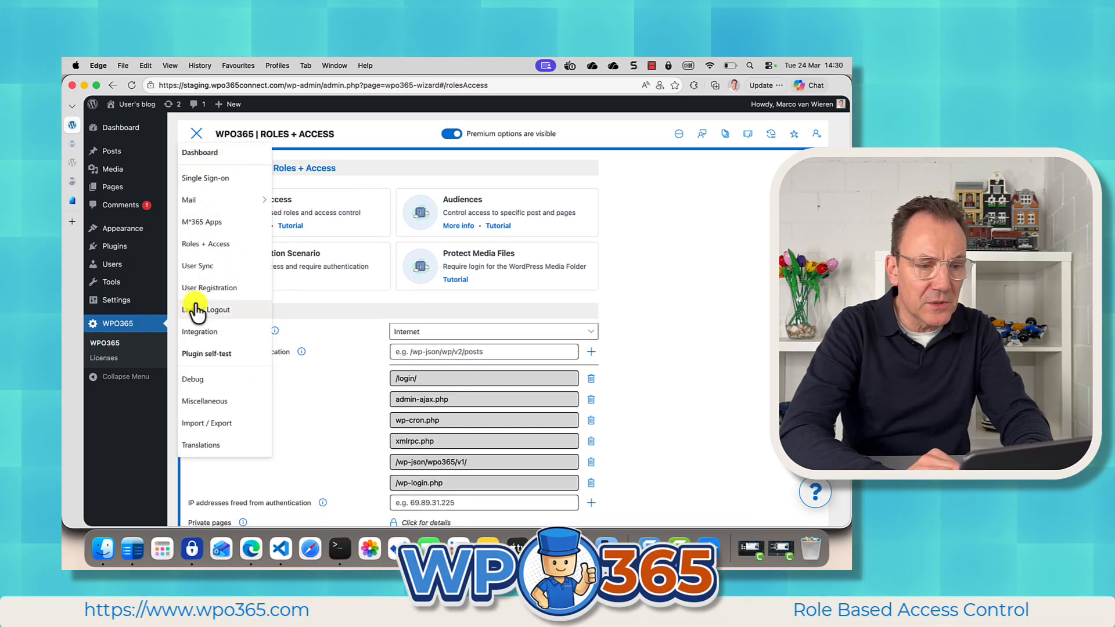
left_click(207, 354)
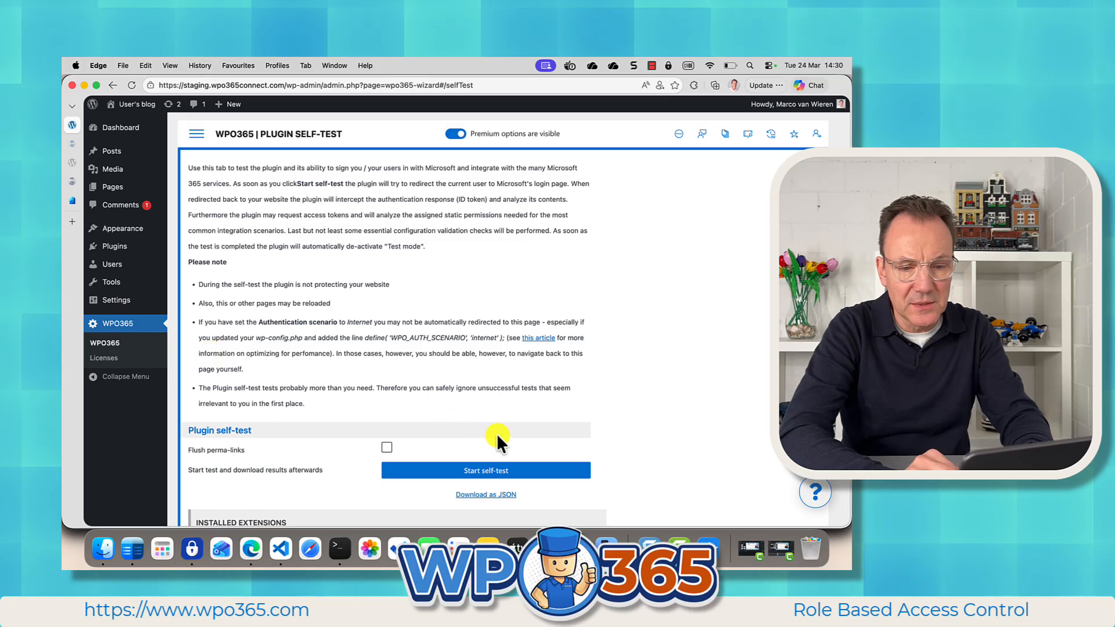
left_click(482, 471)
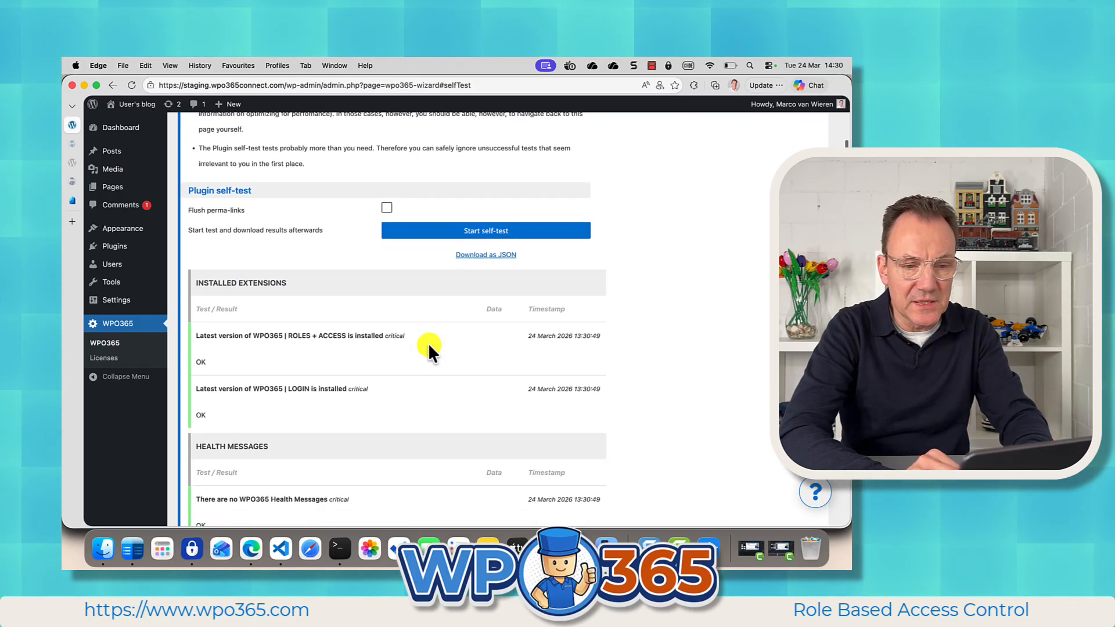
View the claims of the processed SAML response in the self-test's SAML 2.0 based SSO results, then close them
scroll(429, 346, "down", 10)
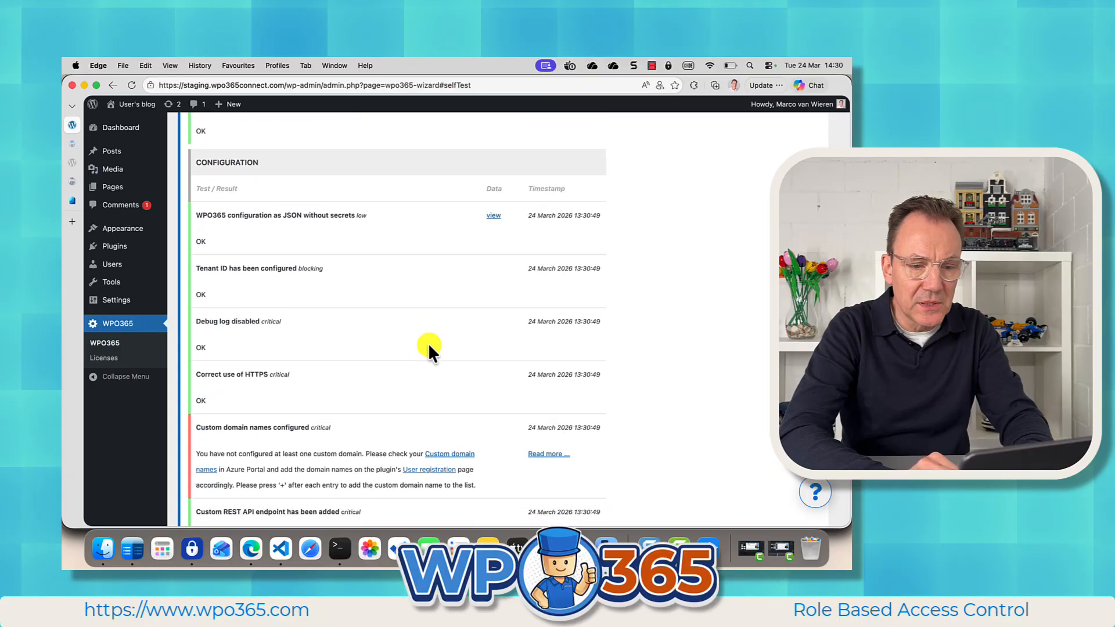
scroll(428, 345, "up", 1)
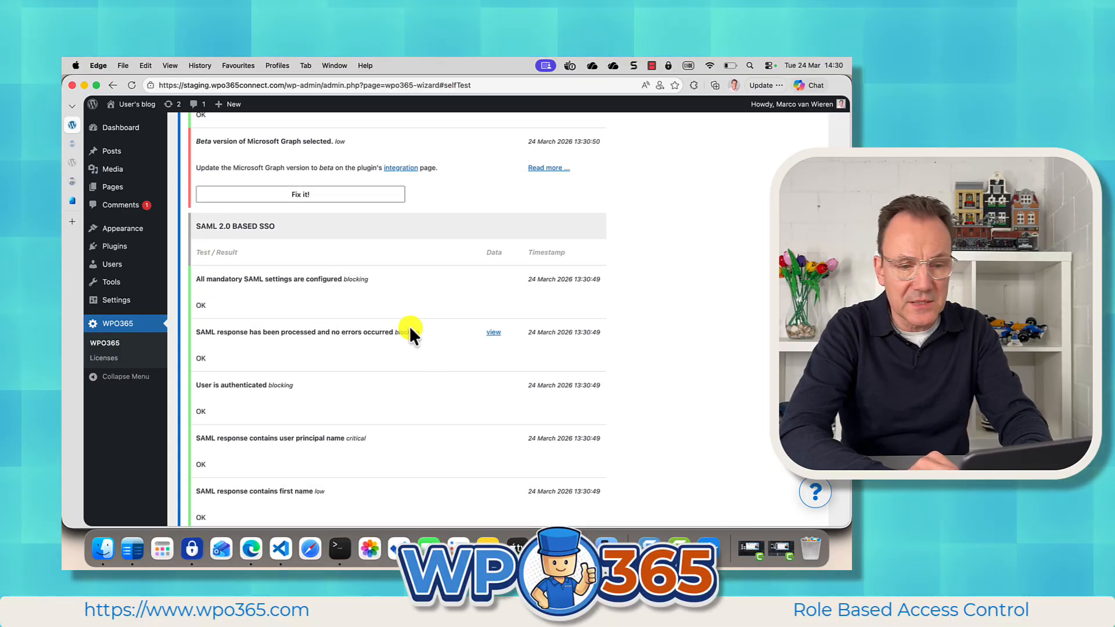
left_click(493, 333)
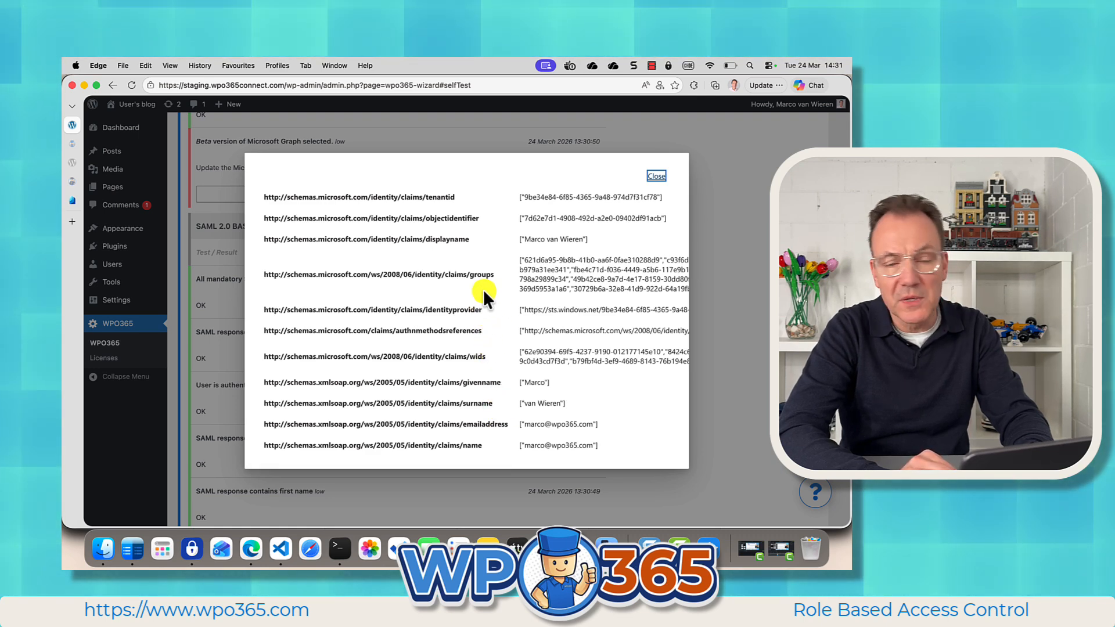
left_click(658, 185)
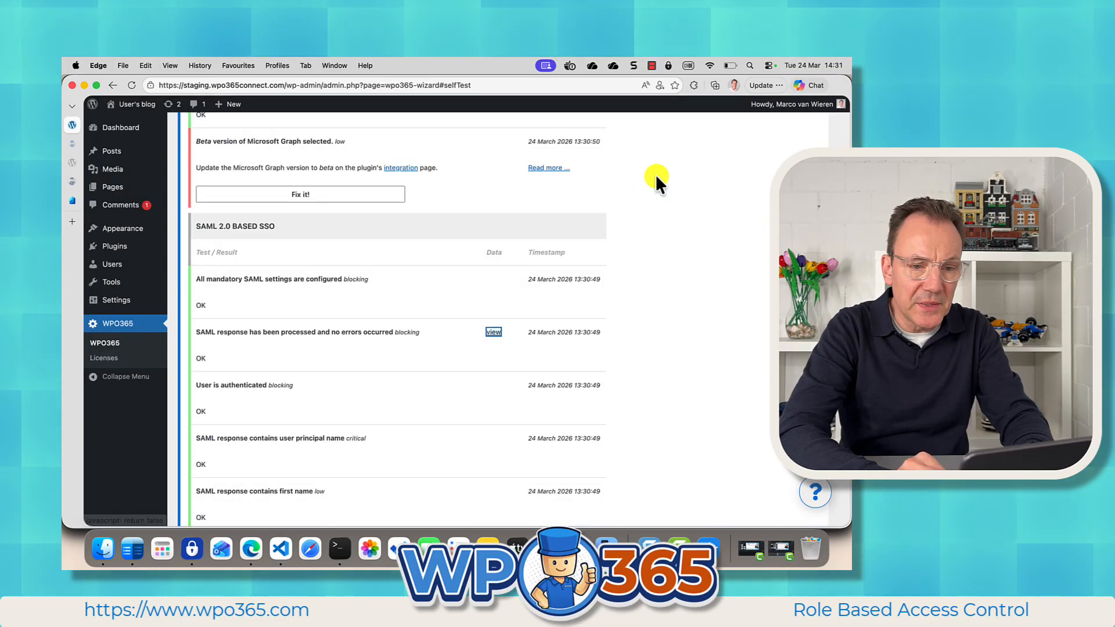
Rerun the WPO365 plugin self-test and open the data of the processed SAML response
scroll(439, 291, "up", 15)
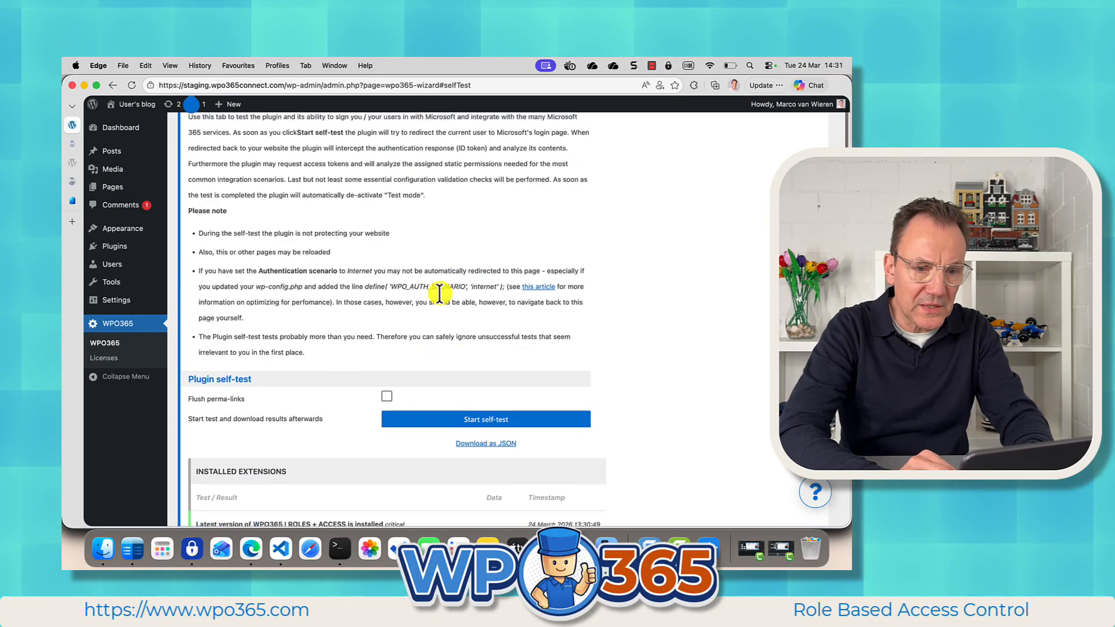
left_click(452, 472)
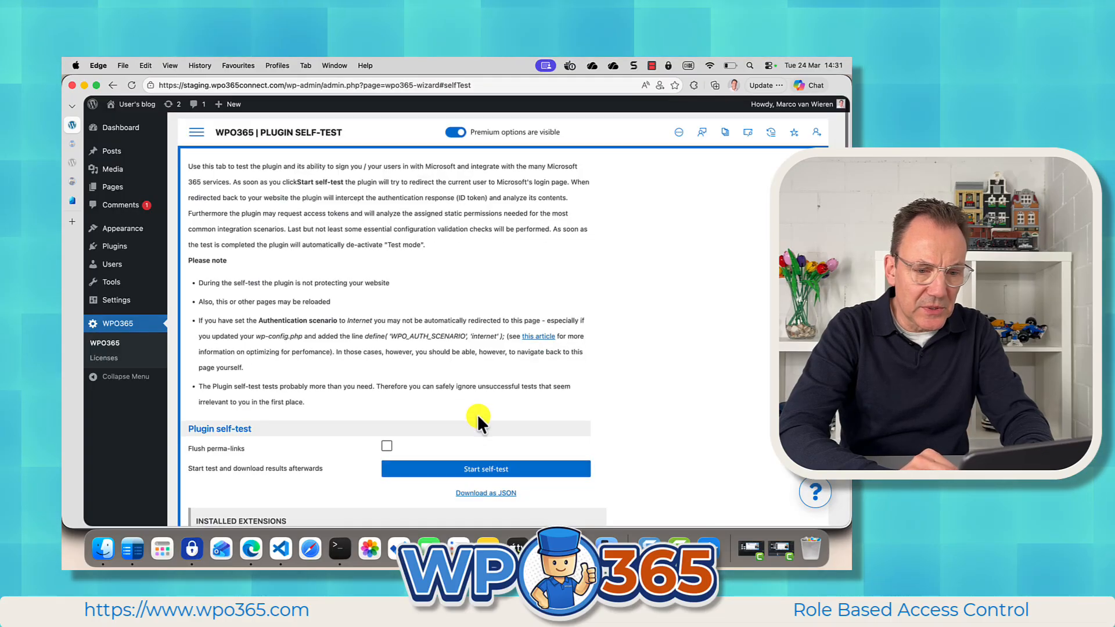
scroll(477, 413, "down", 5)
scroll(477, 413, "down", 12)
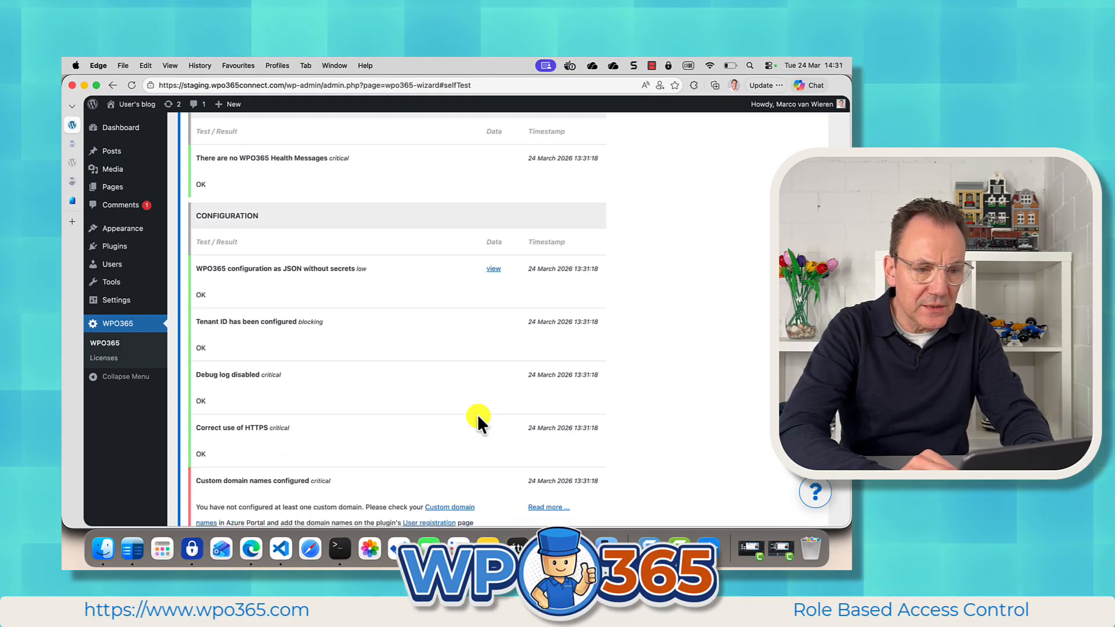
scroll(477, 413, "down", 4)
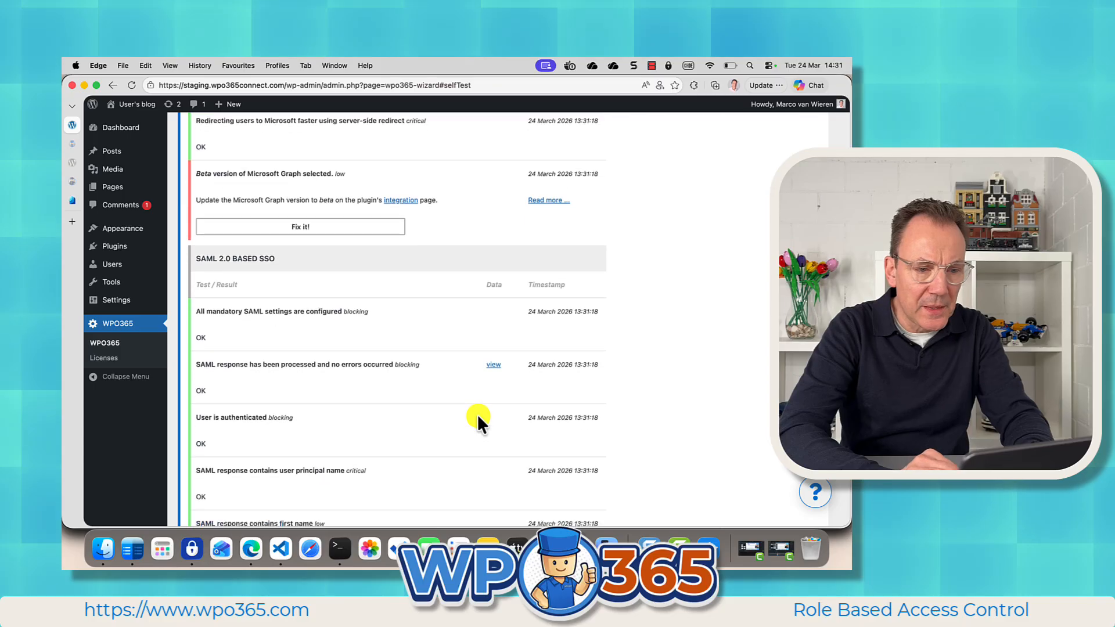
left_click(493, 366)
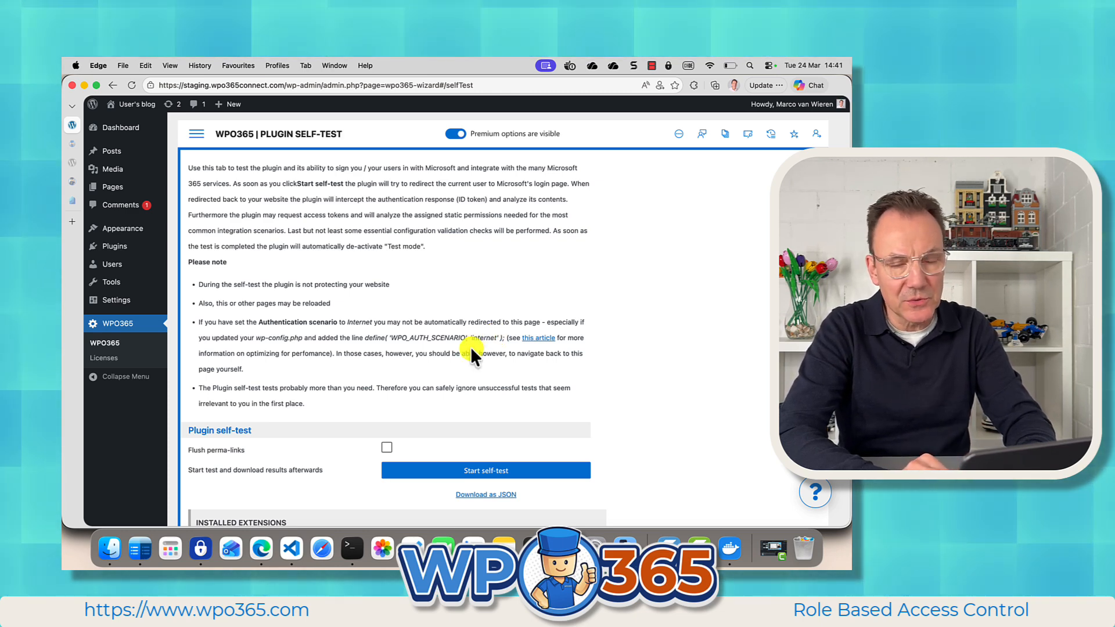
Run the plugin self-test once more, check the department claim in the SAML response data, and close the data view
left_click(481, 469)
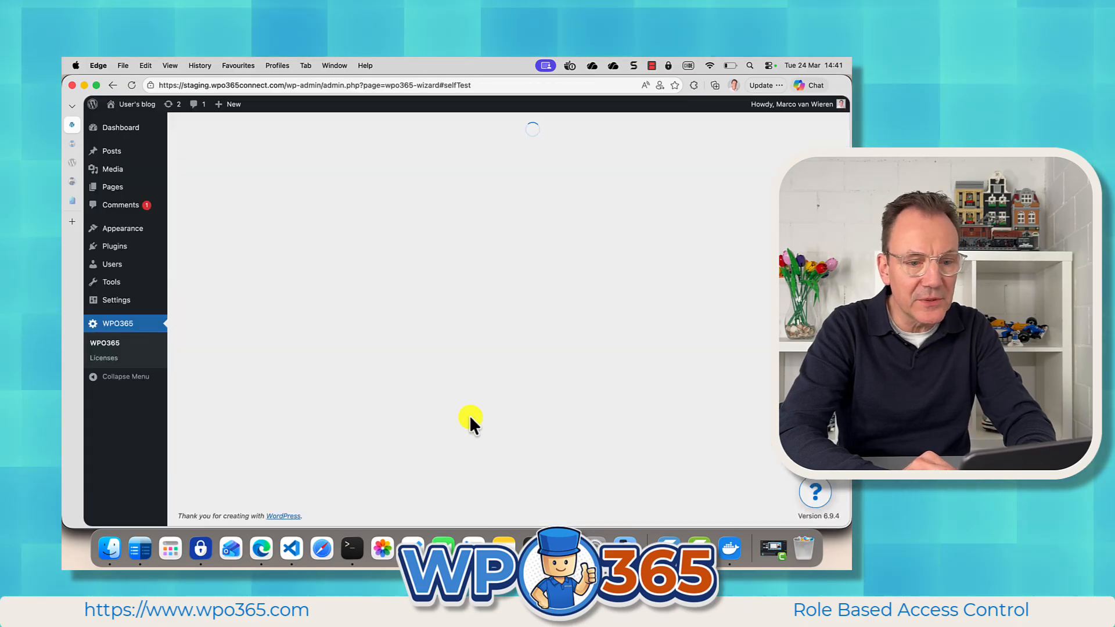
scroll(469, 416, "down", 10)
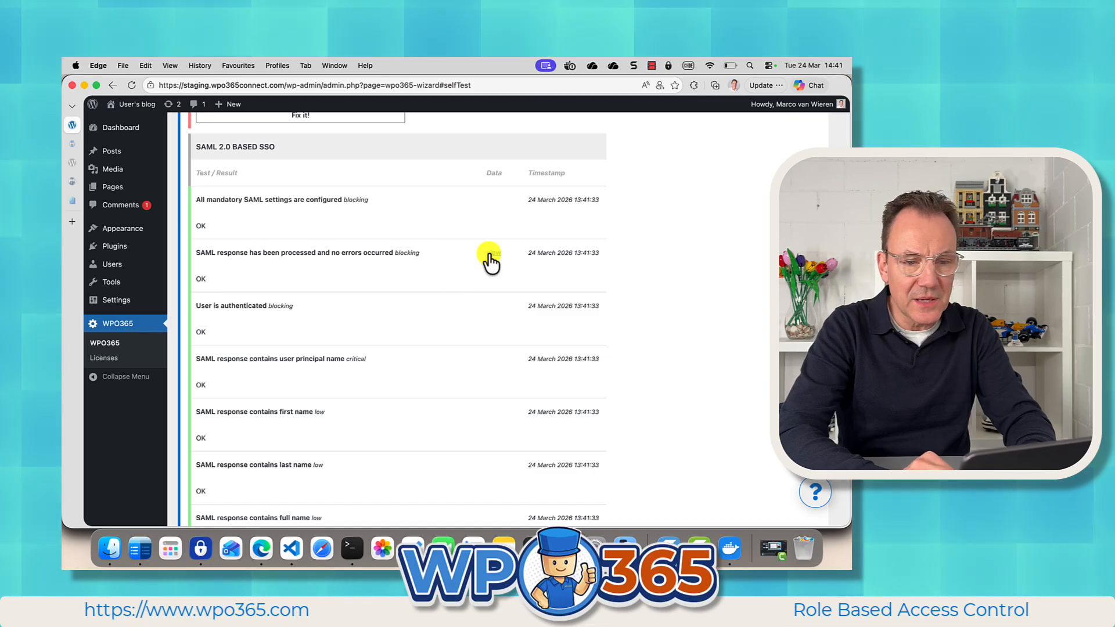
left_click(492, 256)
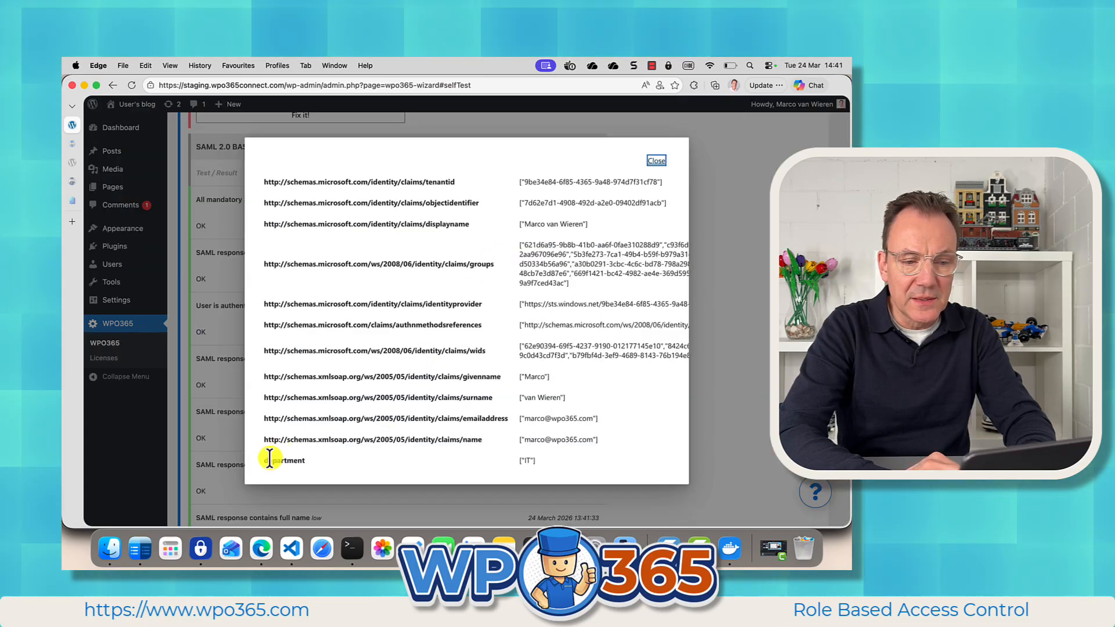
left_click_drag(262, 456, 294, 460)
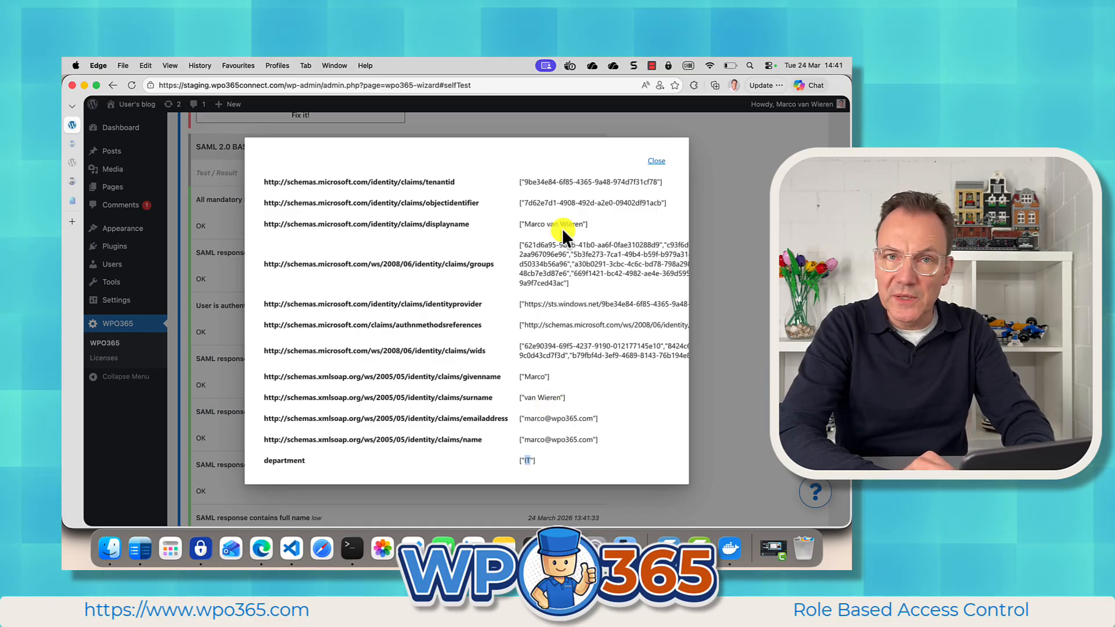
left_click(656, 163)
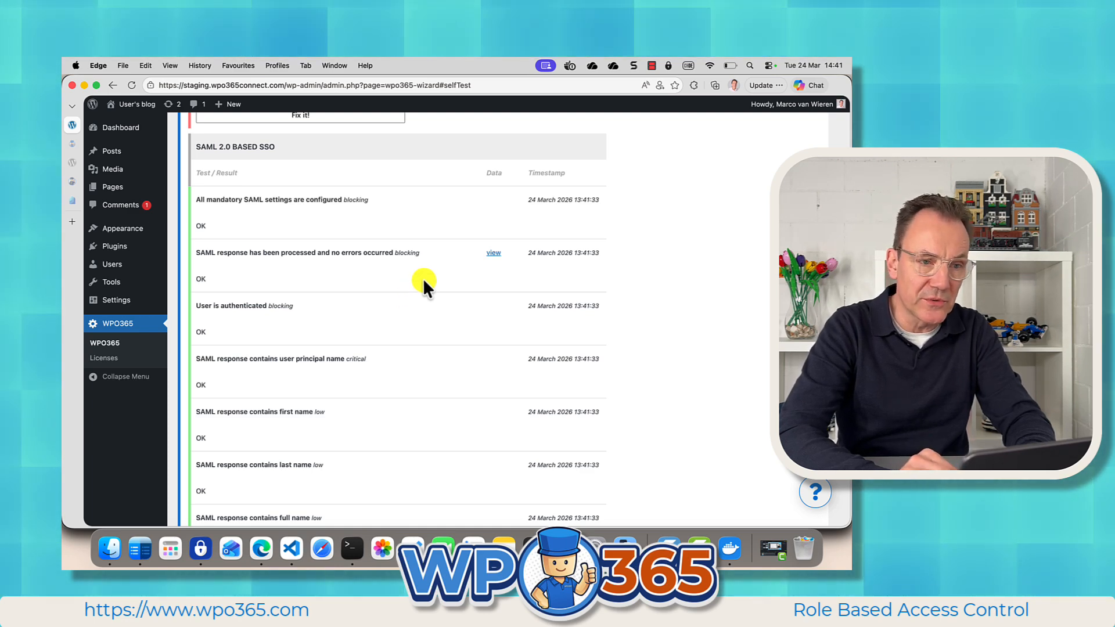
In the browser window with the WordPress login page, sign in with Microsoft, check the available admin options, and log out
left_click(335, 65)
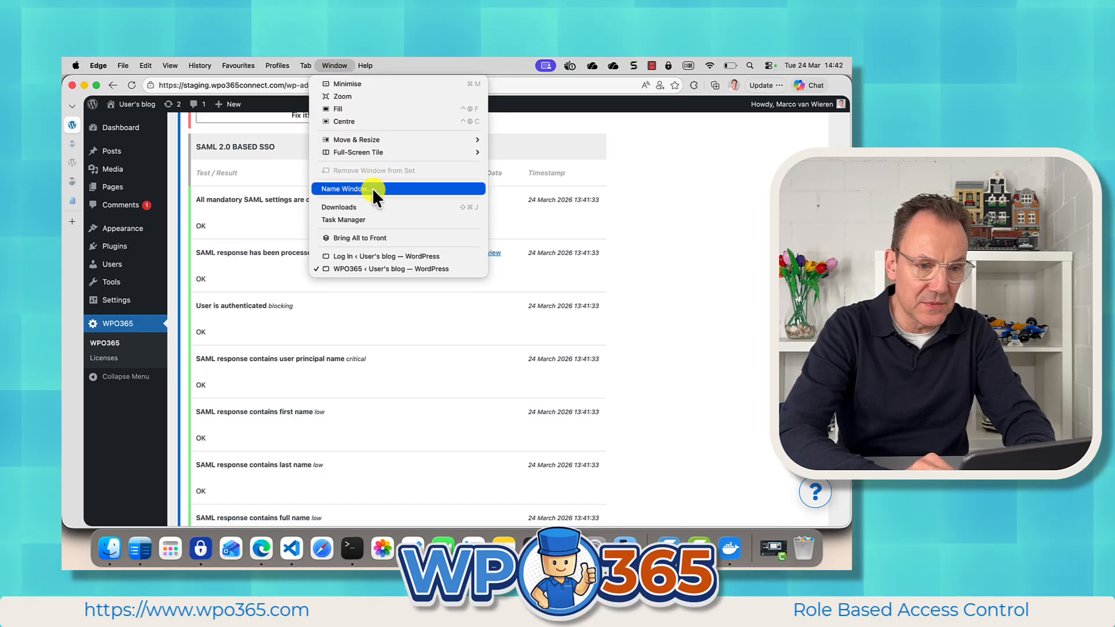
left_click(348, 256)
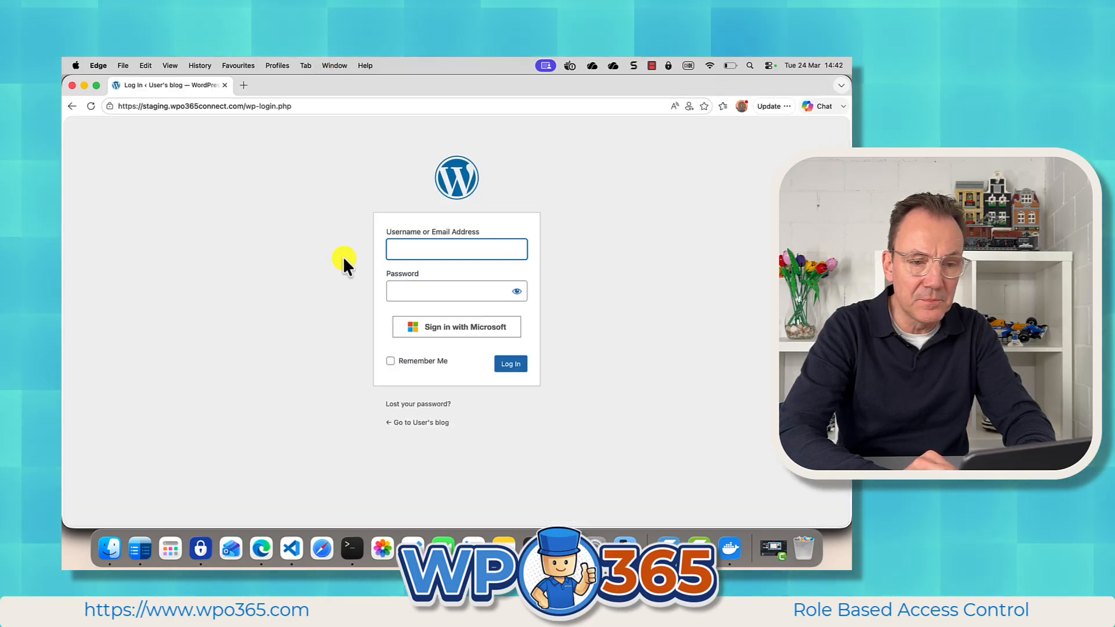
left_click(468, 332)
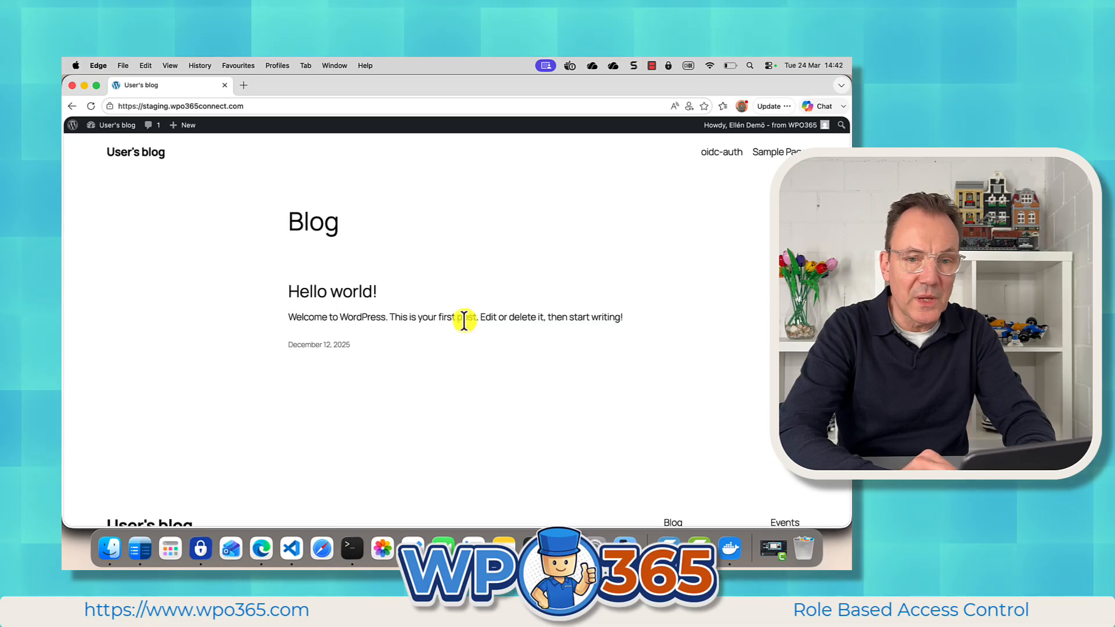
mouse_move(180, 132)
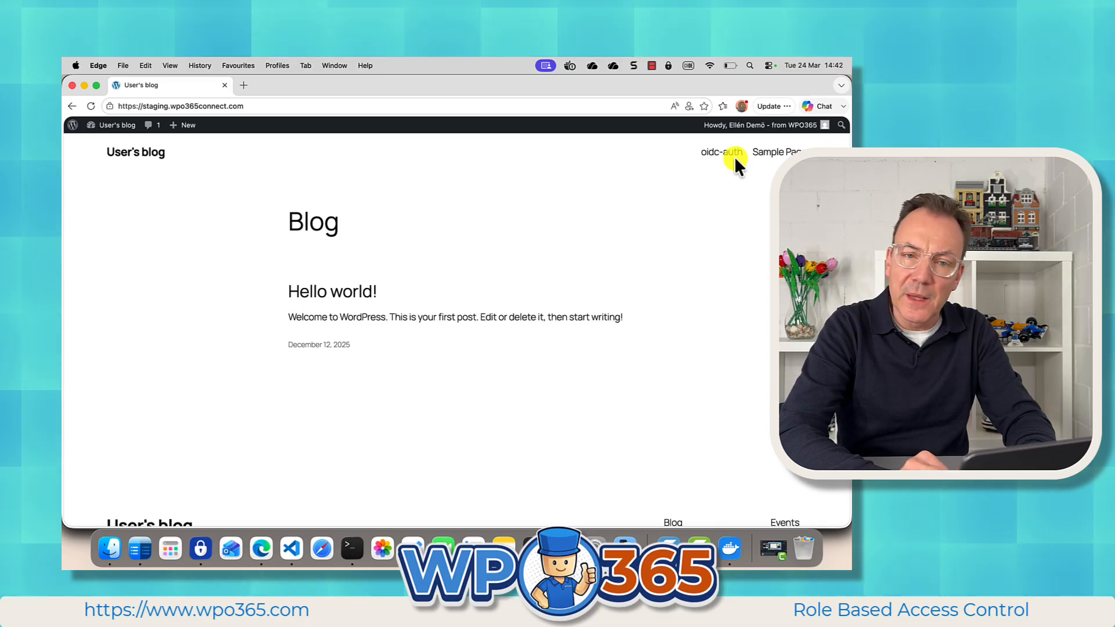
mouse_move(749, 126)
left_click(747, 184)
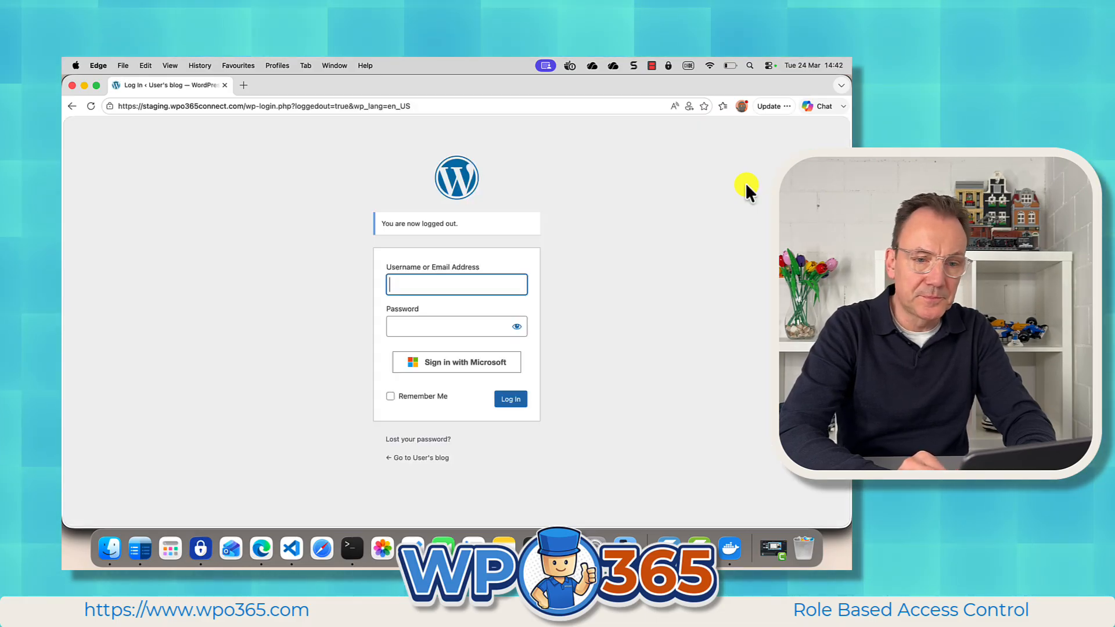
Return to the WPO365 admin window and open the plugin's Login / Logout settings
left_click(333, 65)
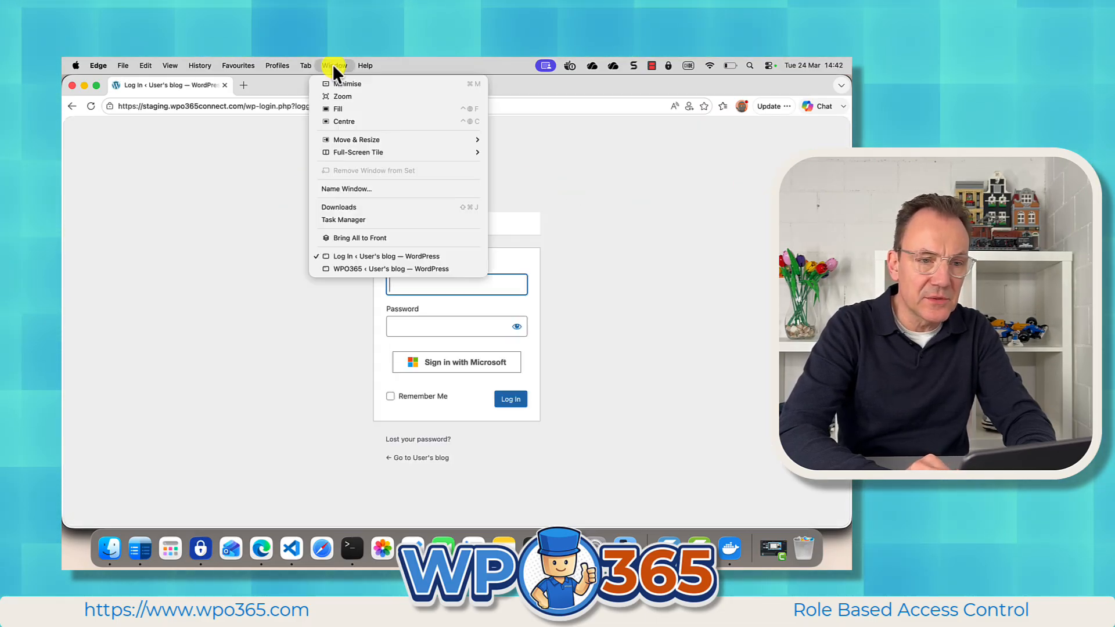
left_click(350, 269)
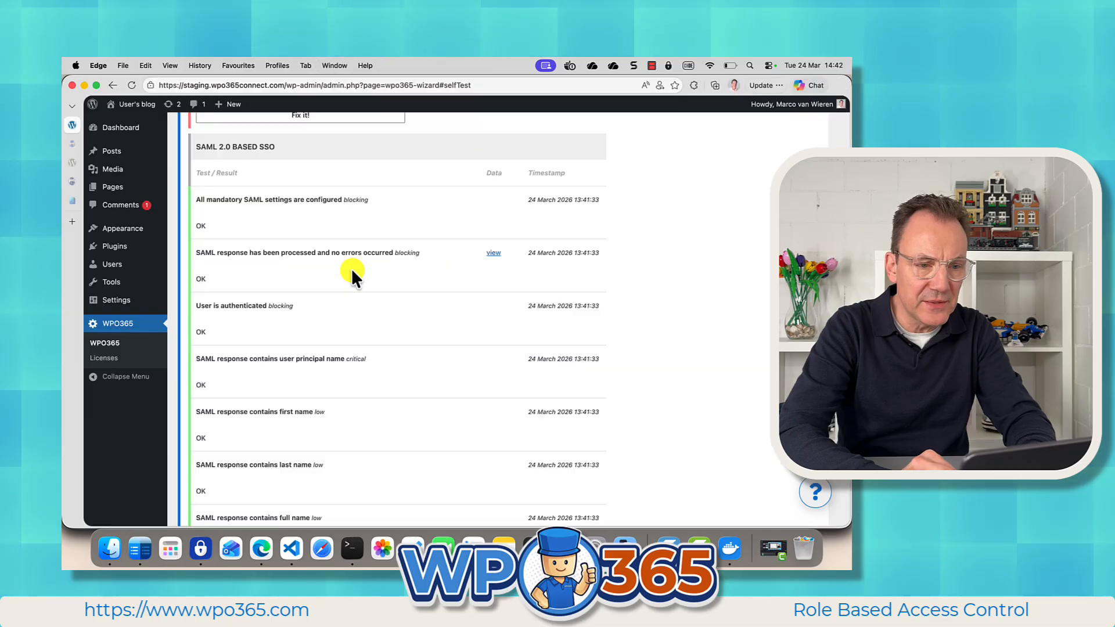
scroll(302, 304, "up", 5)
scroll(303, 308, "up", 10)
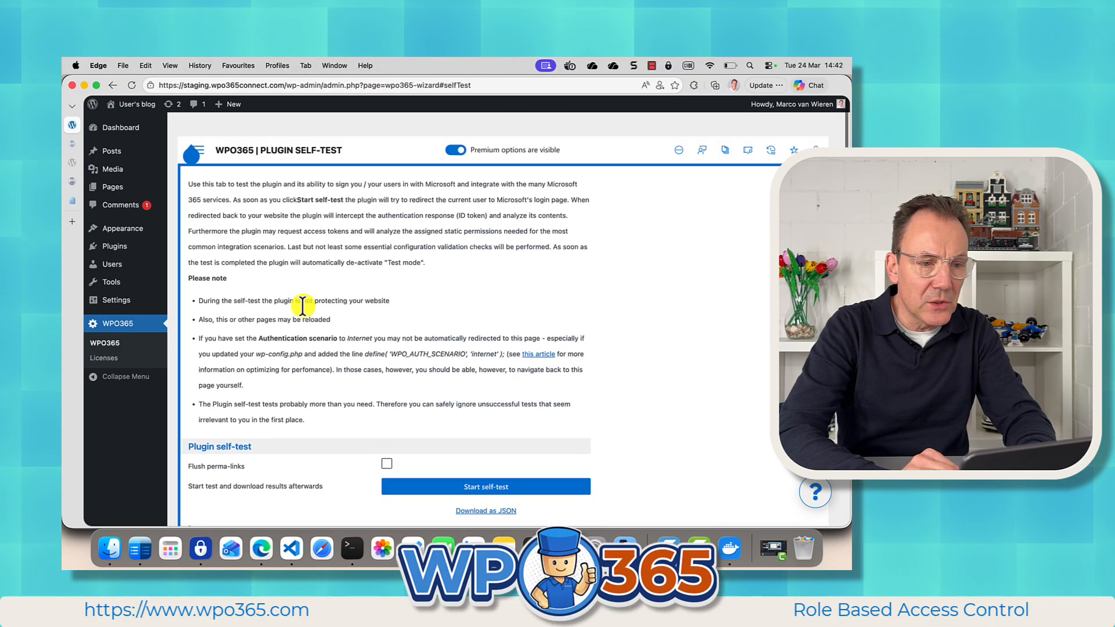
left_click(197, 138)
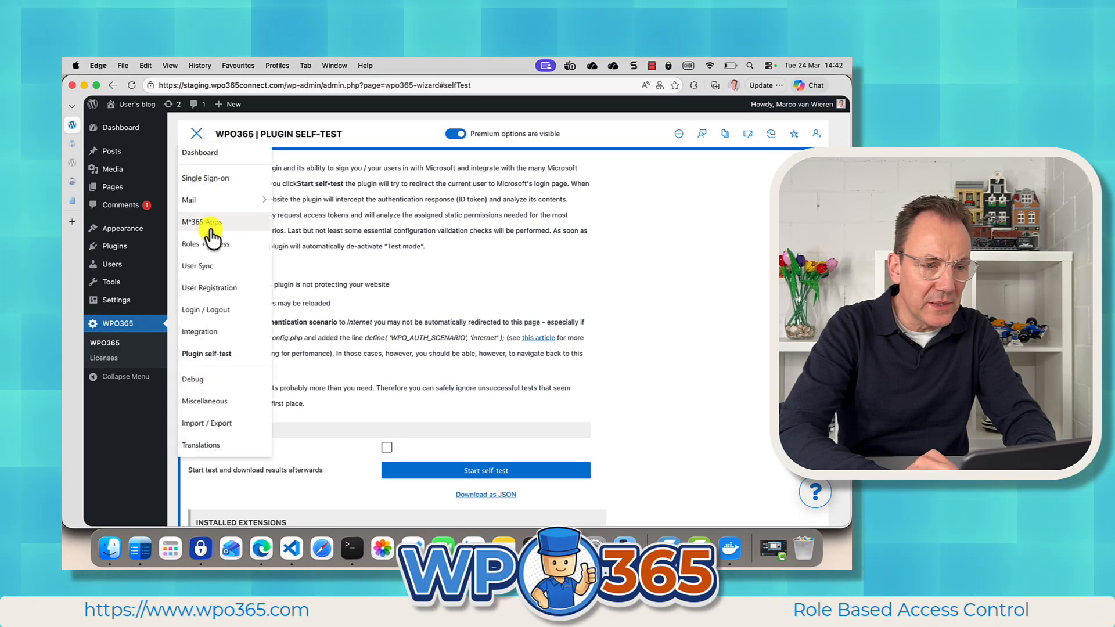
left_click(206, 306)
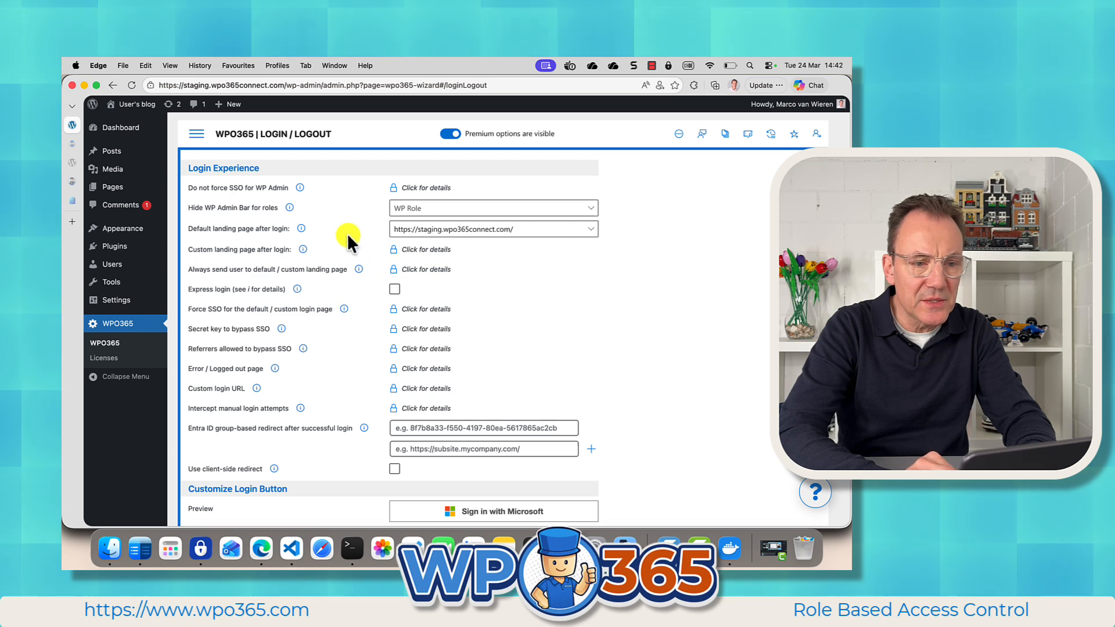
left_click(435, 232)
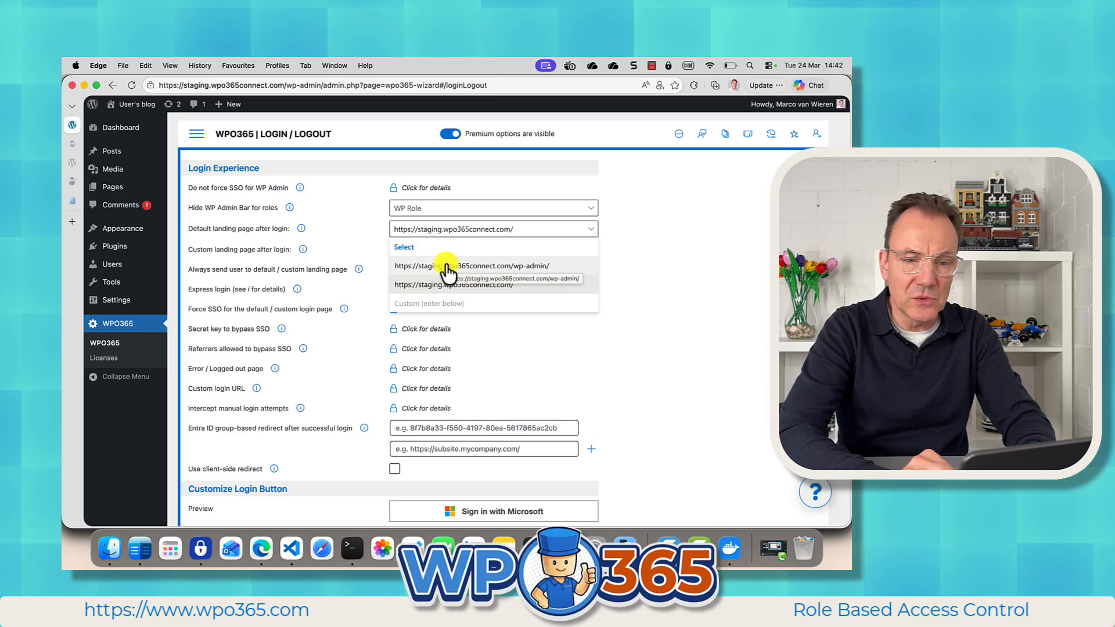
left_click(448, 268)
scroll(448, 273, "down", 10)
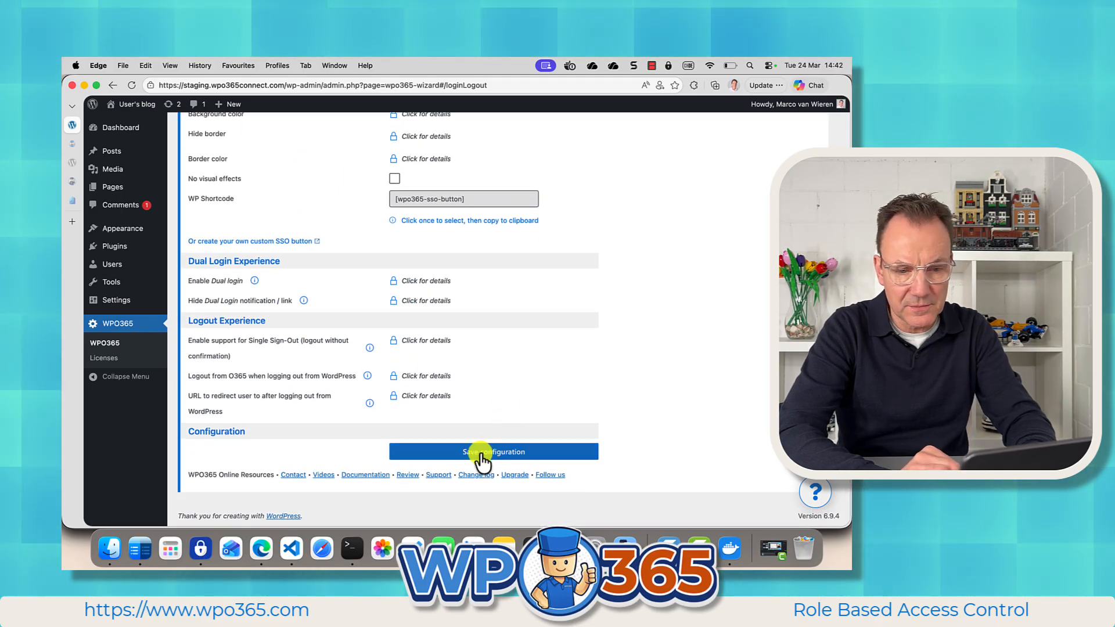
left_click(480, 456)
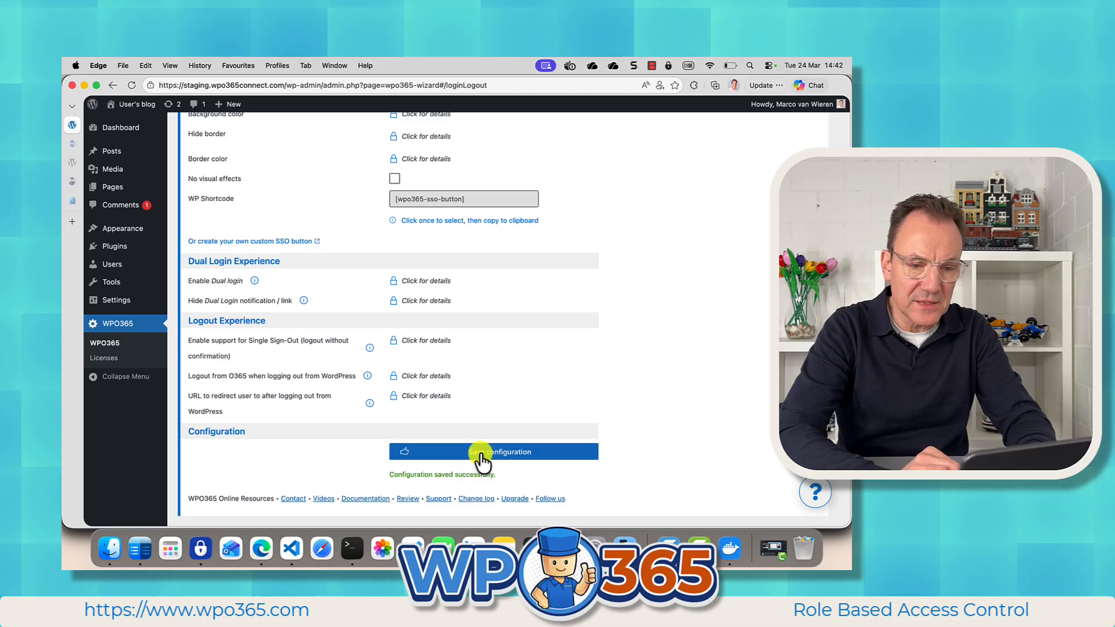
Switch to the WordPress login window, sign in with Microsoft again, and check the admin options on the landing page
left_click(332, 65)
left_click(342, 257)
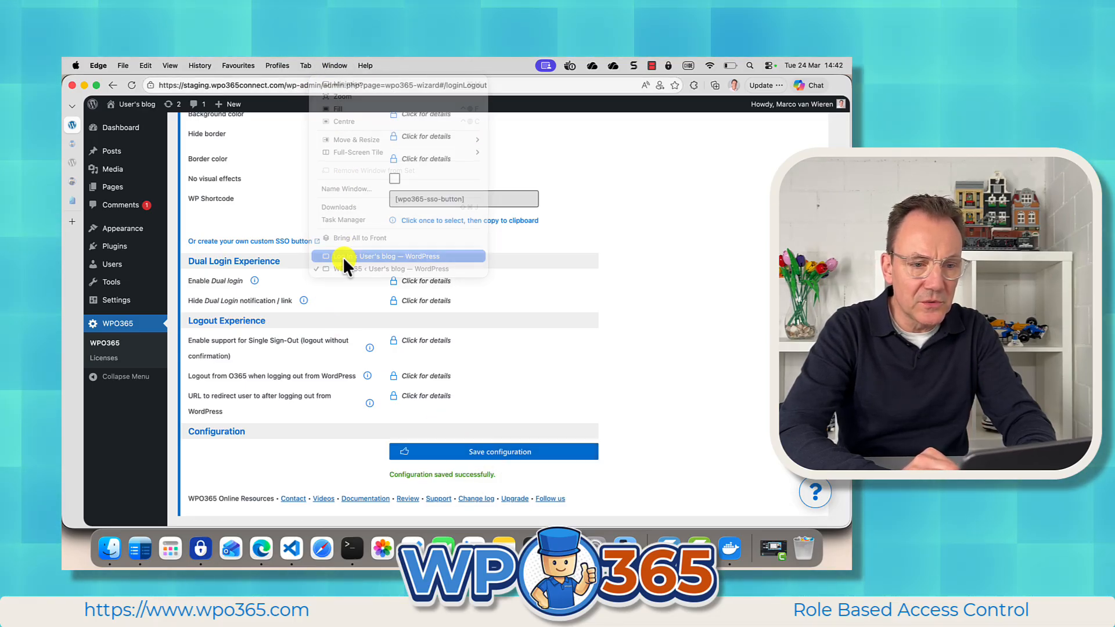
left_click(456, 366)
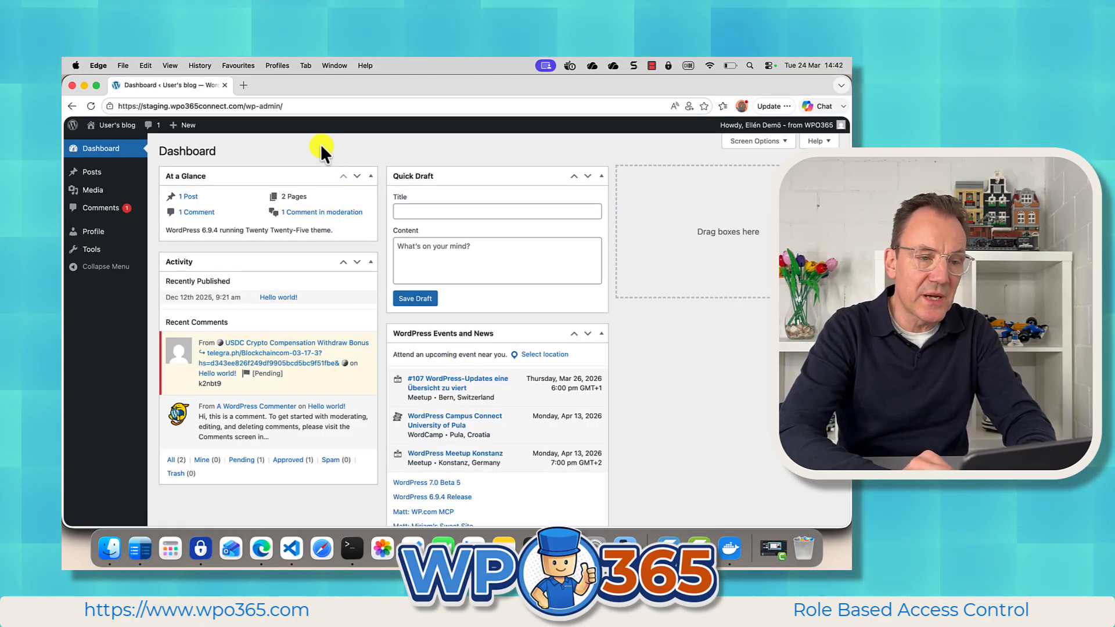
mouse_move(192, 127)
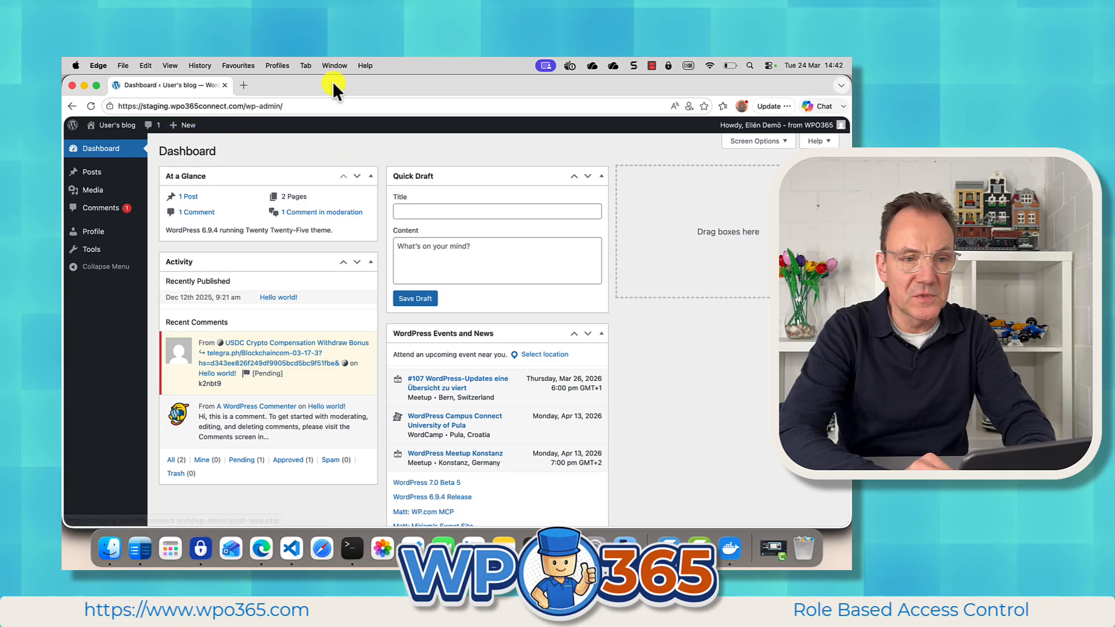
Return to the WPO365 admin window and open the WordPress user list to check the assigned roles
left_click(334, 64)
left_click(348, 269)
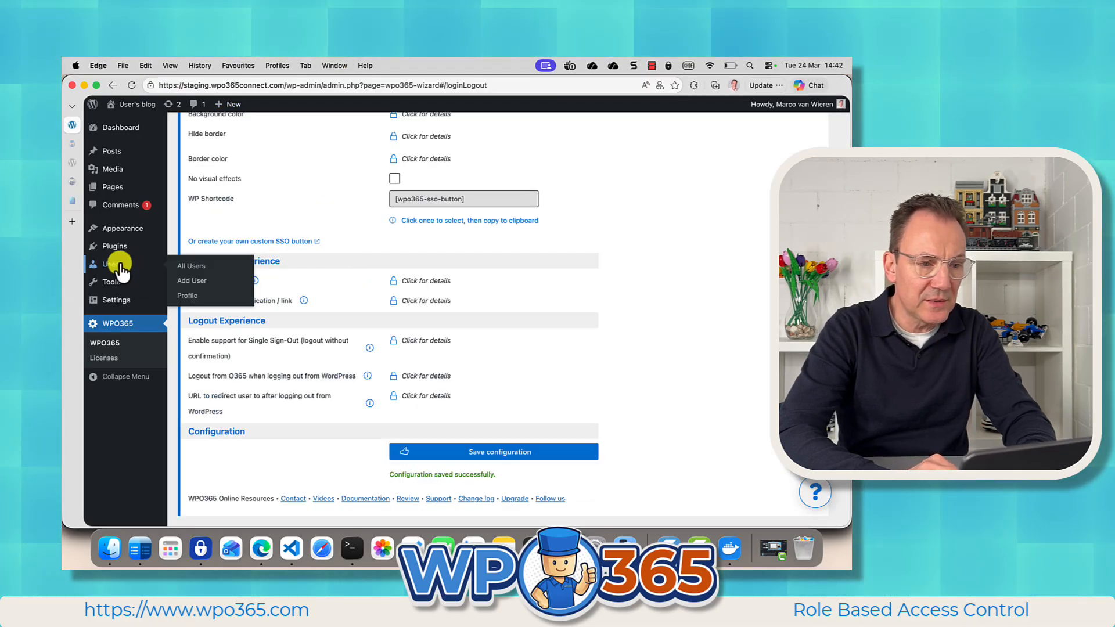
left_click(116, 267)
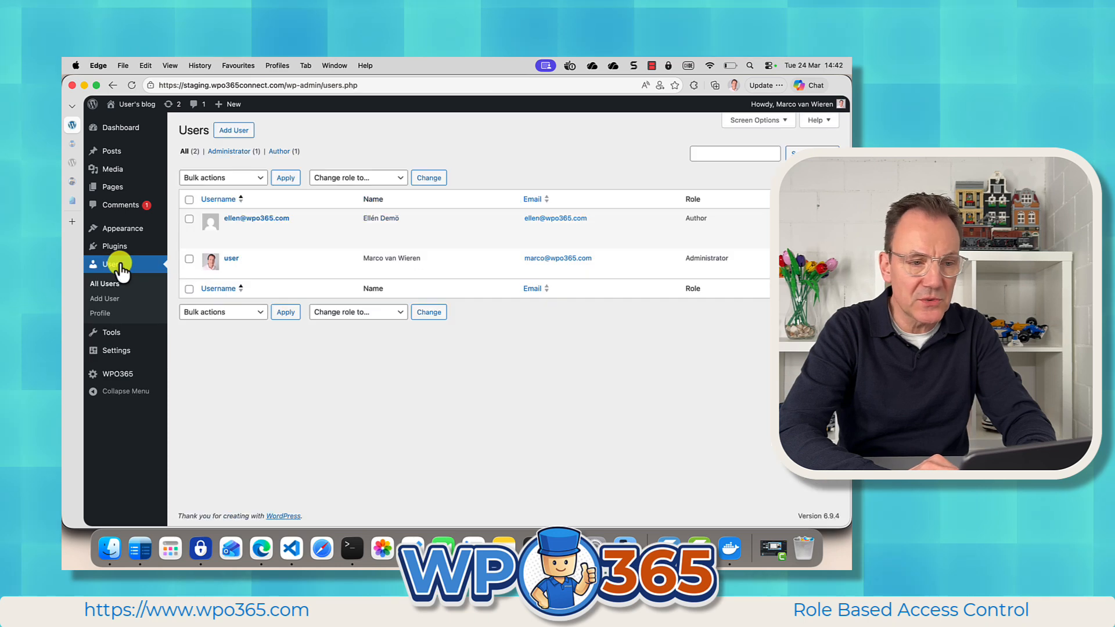
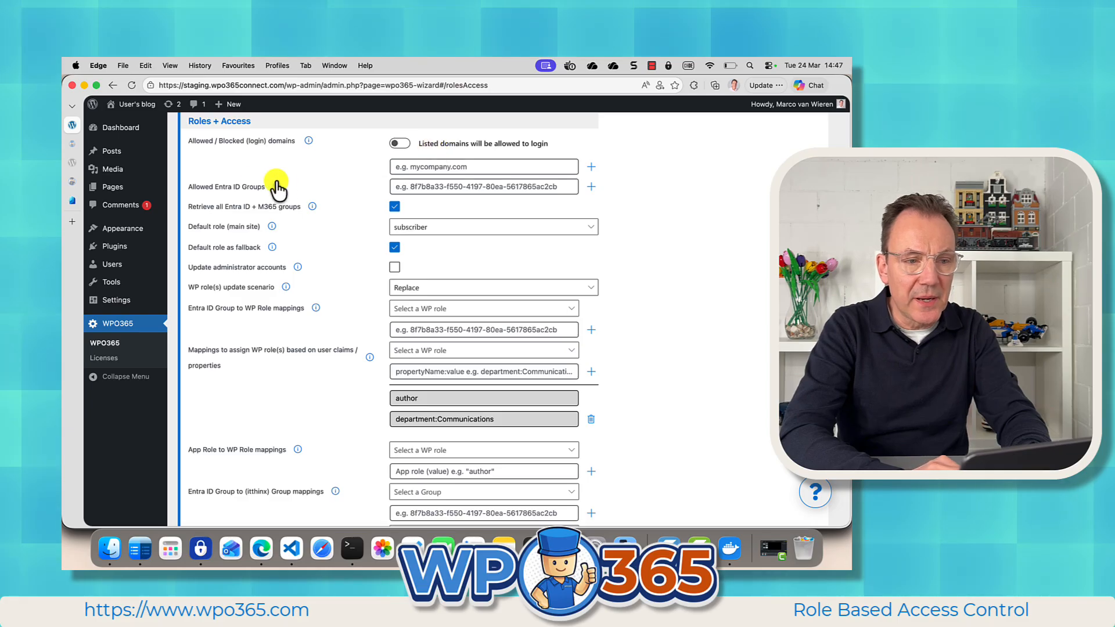
For the Allowed Entra ID Groups setting, copy the object ID of the ORG_DYN_Communications group from the Microsoft Entra admin center
left_click(405, 187)
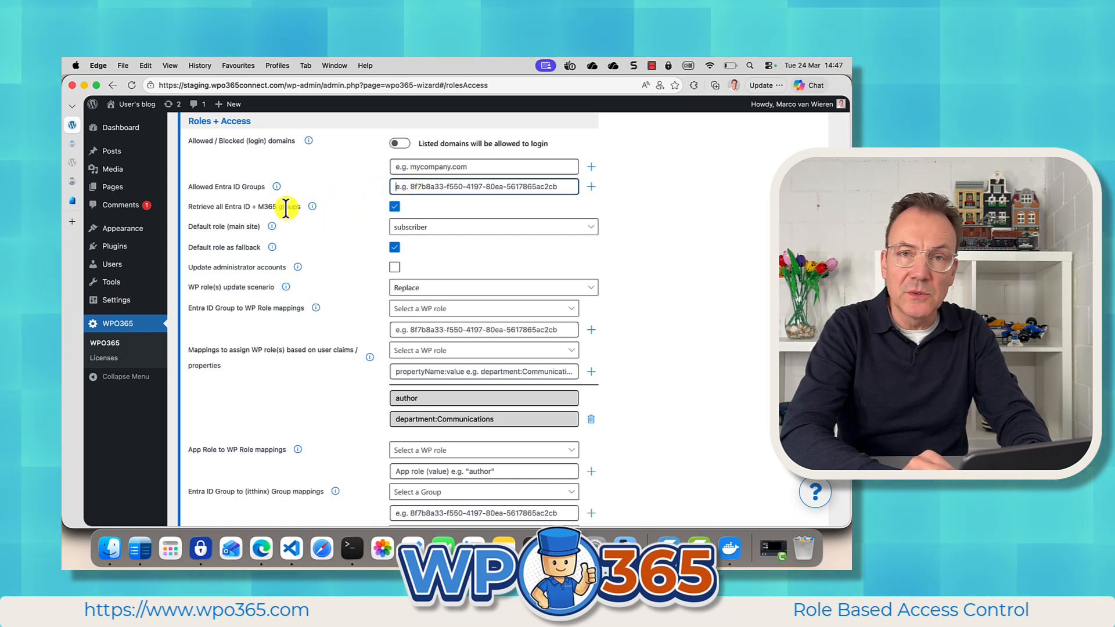
left_click(73, 201)
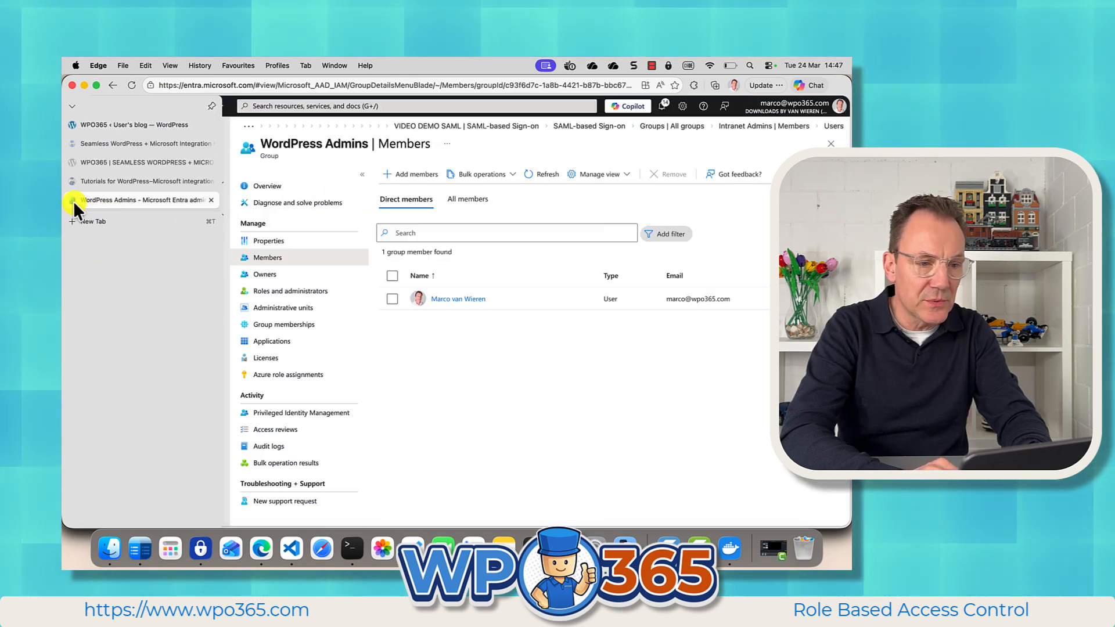
left_click(136, 279)
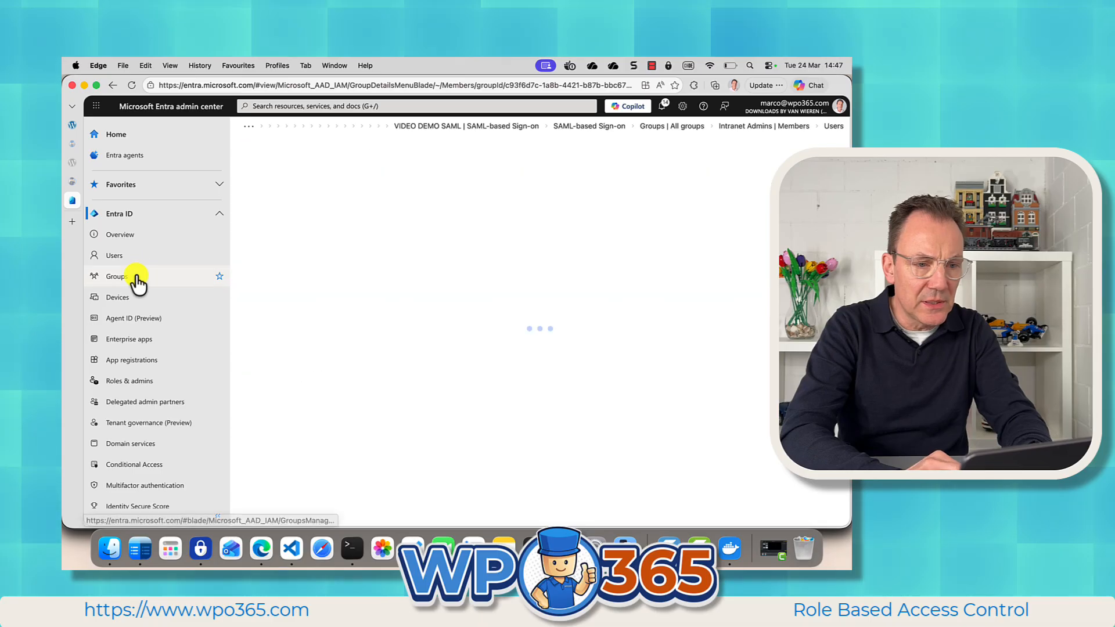
left_click(273, 204)
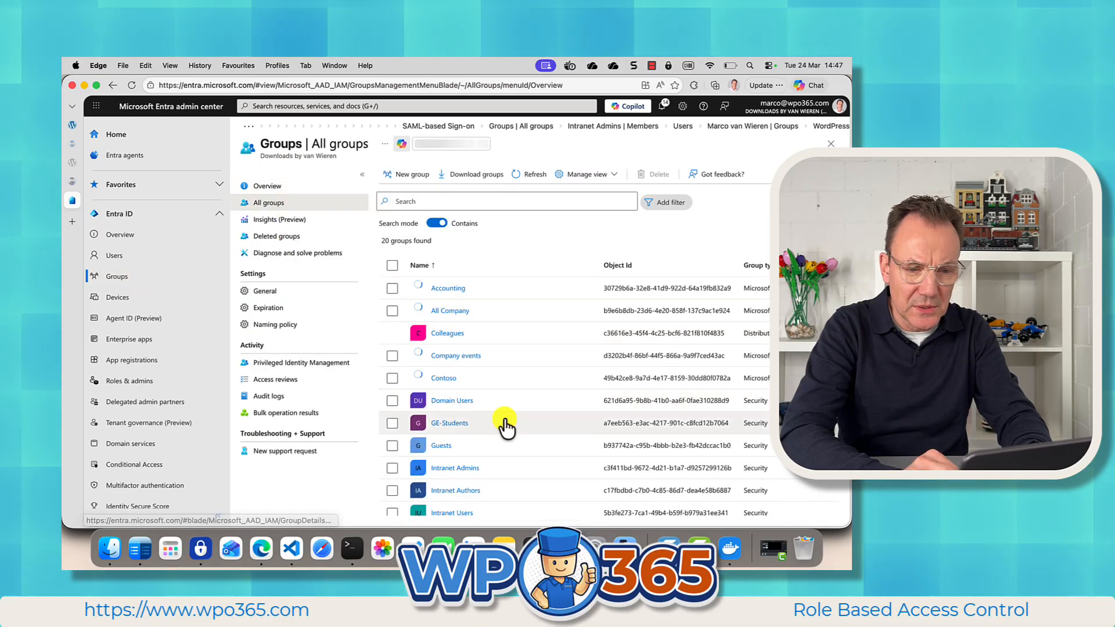
scroll(505, 428, "down", 5)
left_click(475, 430)
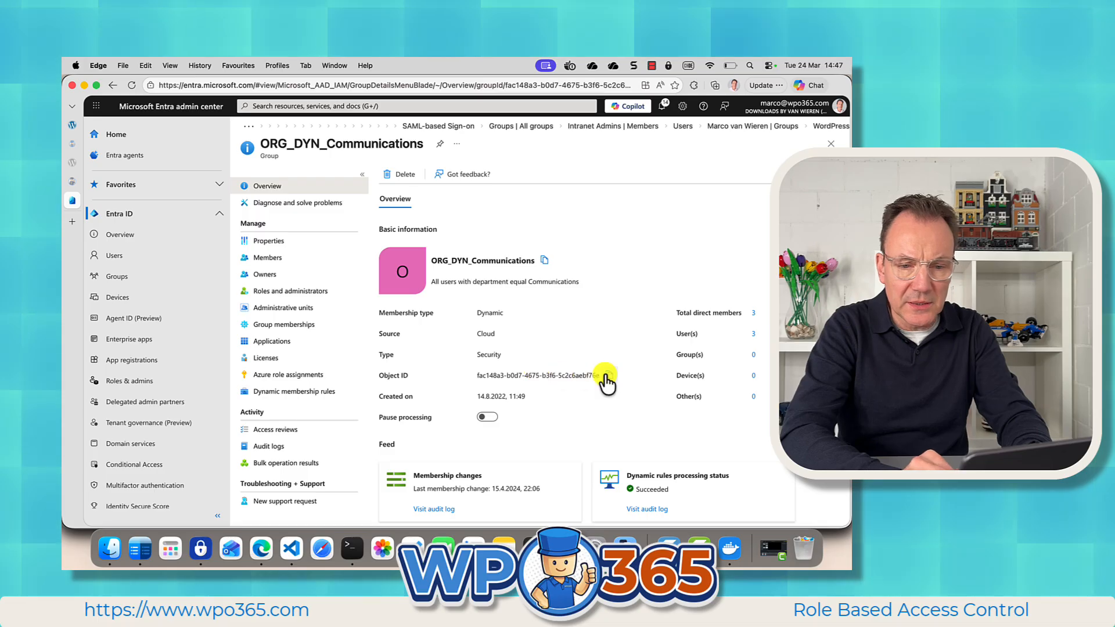
left_click(607, 377)
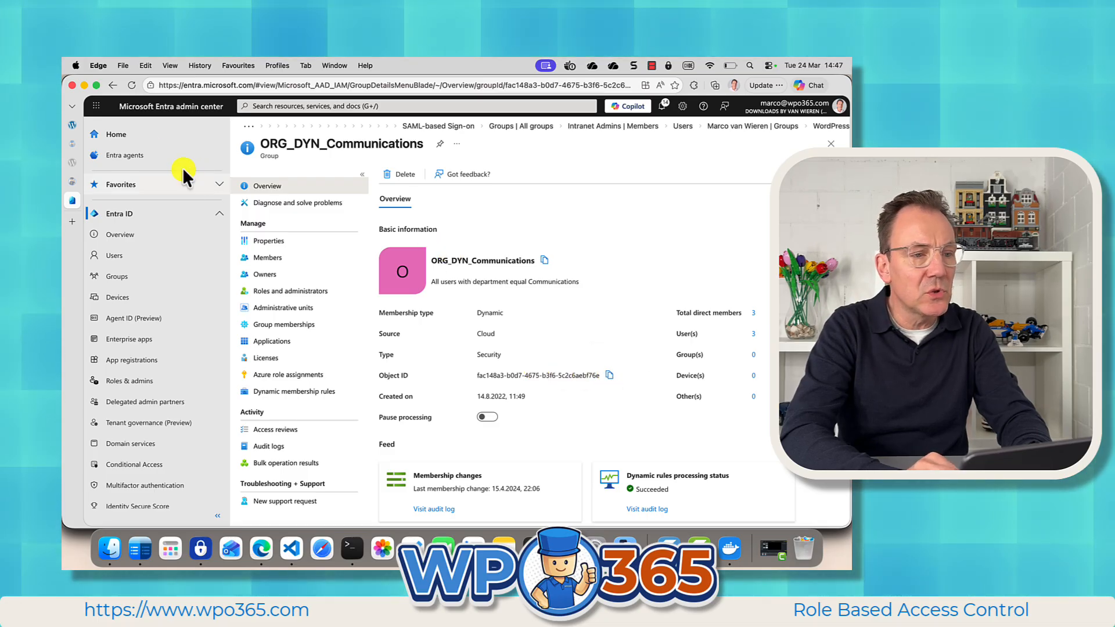
Add the copied object ID of the ORG_DYN_Communications group to the Allowed Entra ID Groups in the WPO365 Roles + Access settings
left_click(72, 124)
left_click(412, 187)
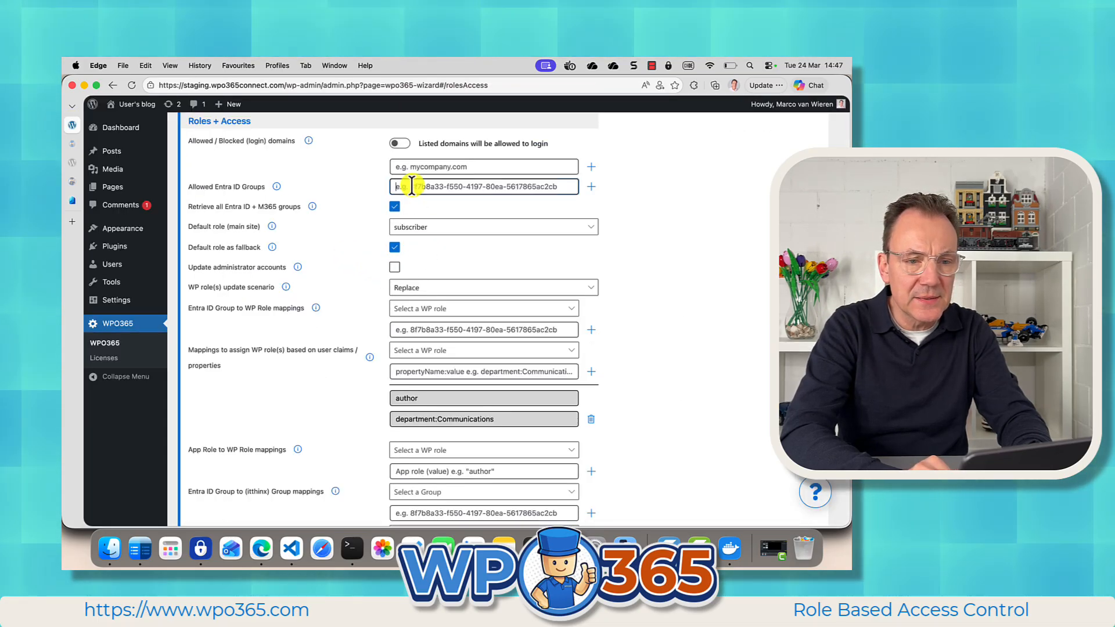
key("super+v")
left_click(592, 186)
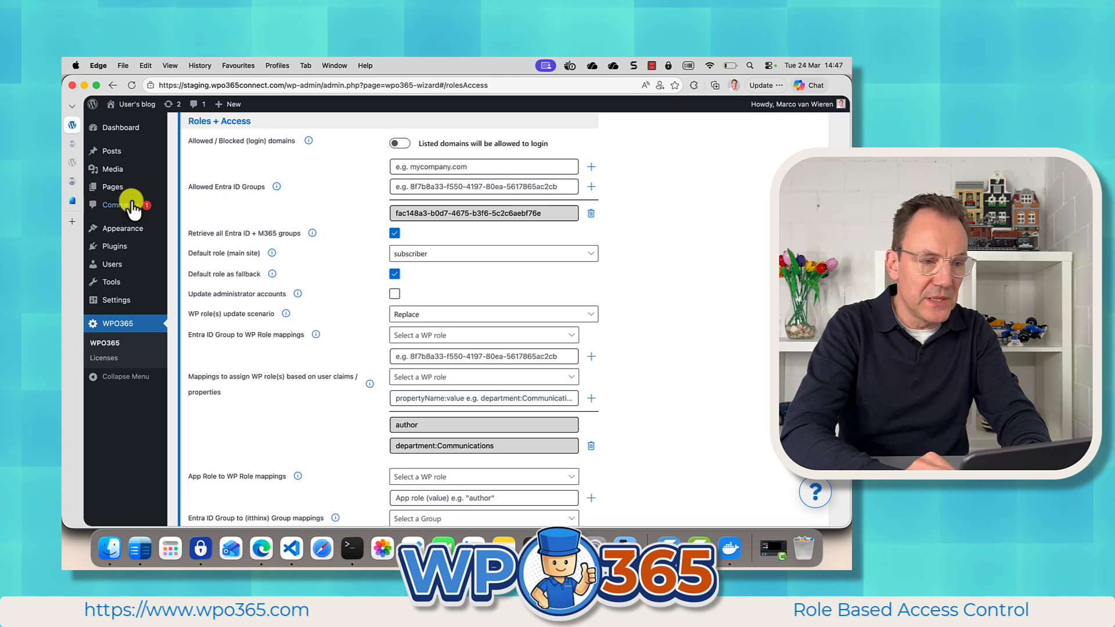
Return to the Entra admin center, copy the object ID of the WordPress Admins group, and check the group's direct members
left_click(73, 201)
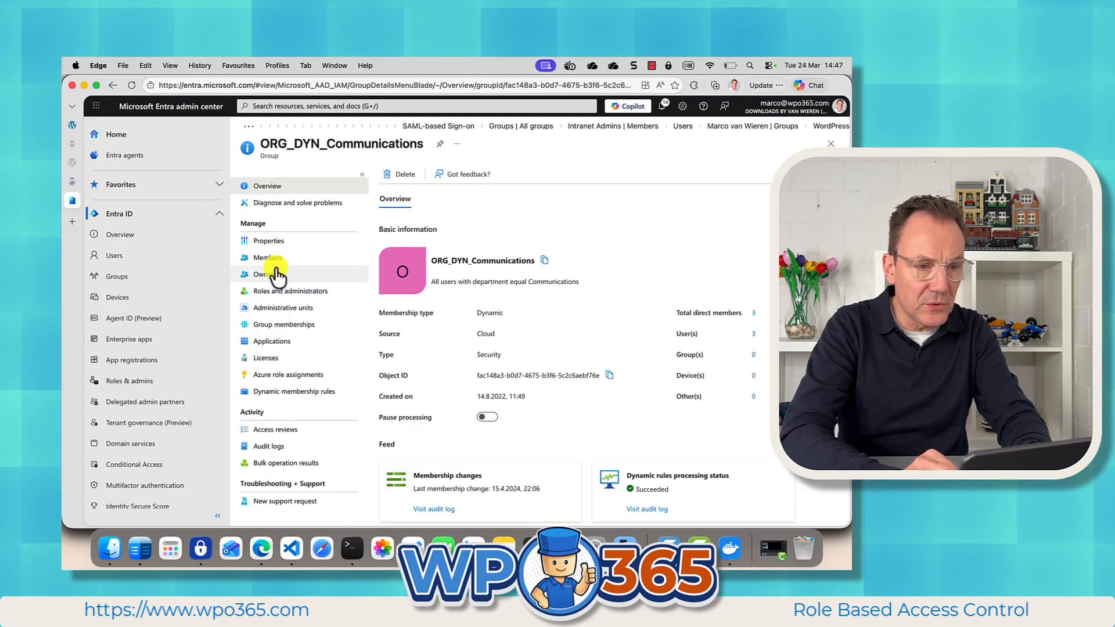
left_click(521, 128)
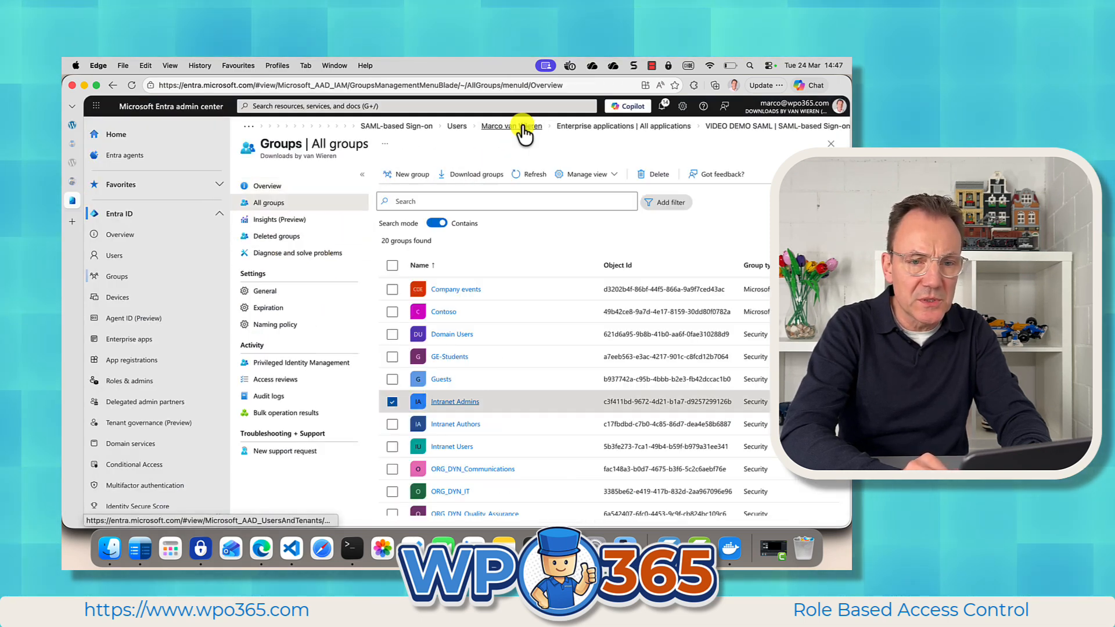
scroll(499, 363, "down", 1)
scroll(500, 363, "down", 3)
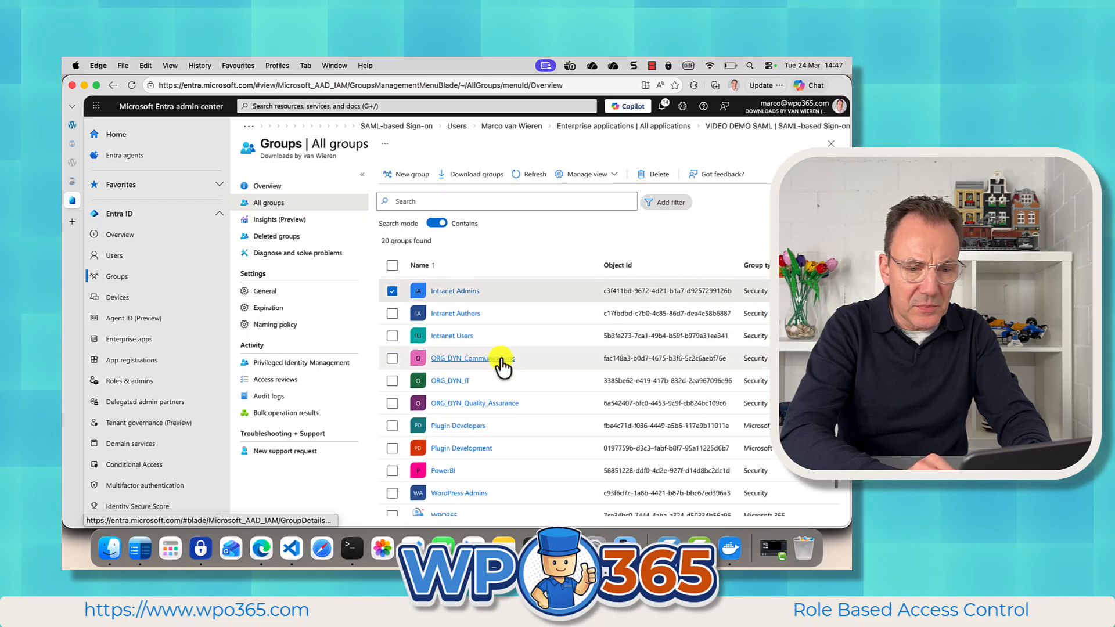
left_click(457, 489)
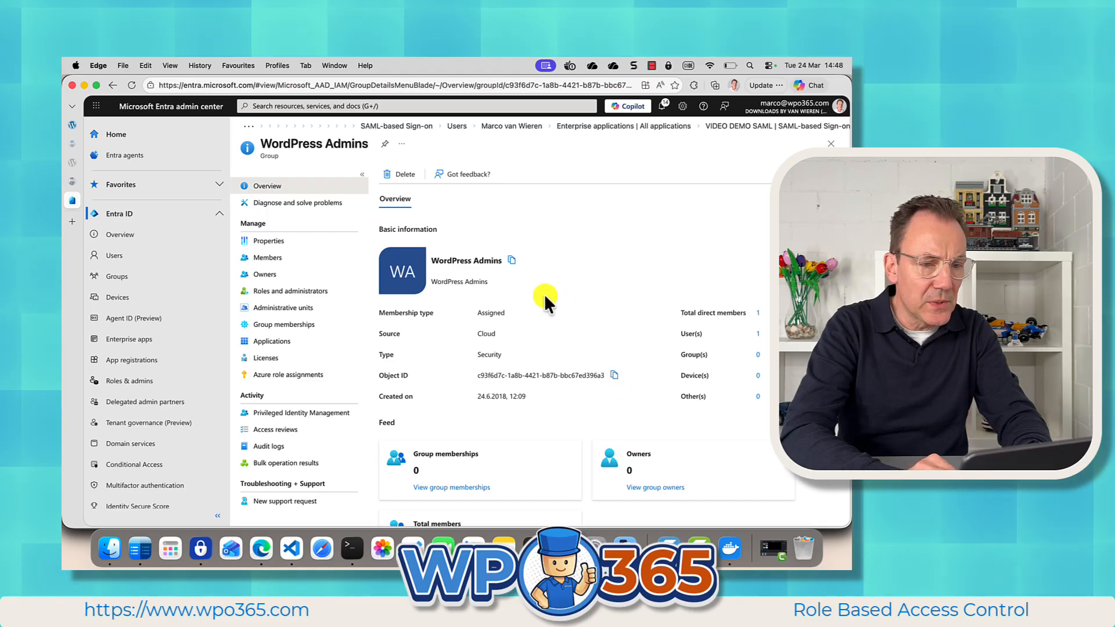
left_click(268, 258)
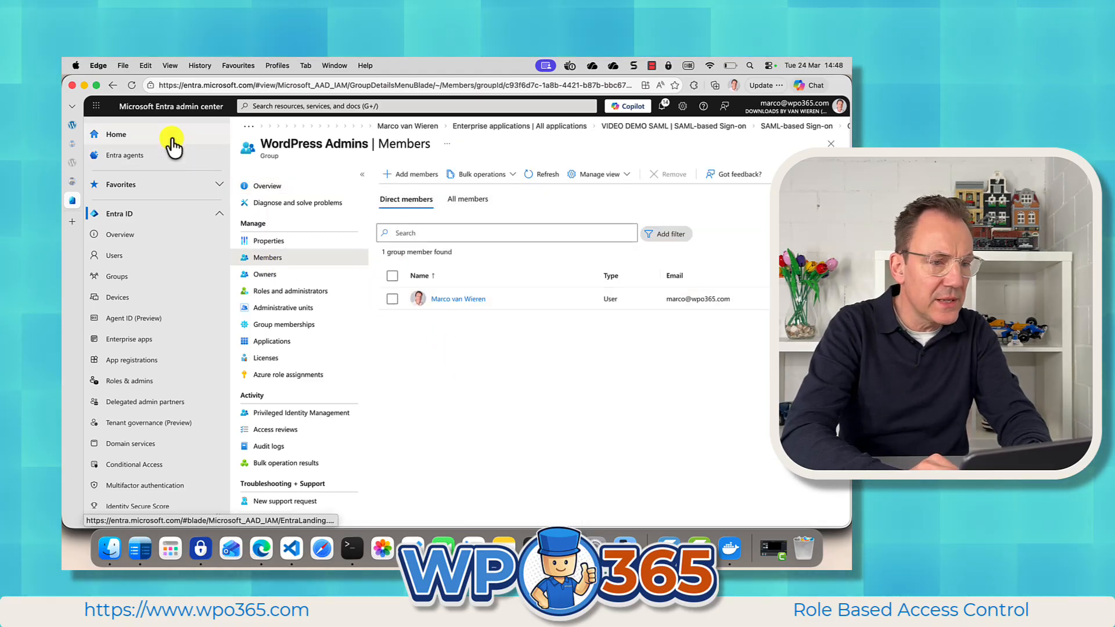
Add the WordPress Admins object ID to WPO365's Allowed Entra ID Groups and save the configuration
left_click(71, 124)
left_click(398, 185)
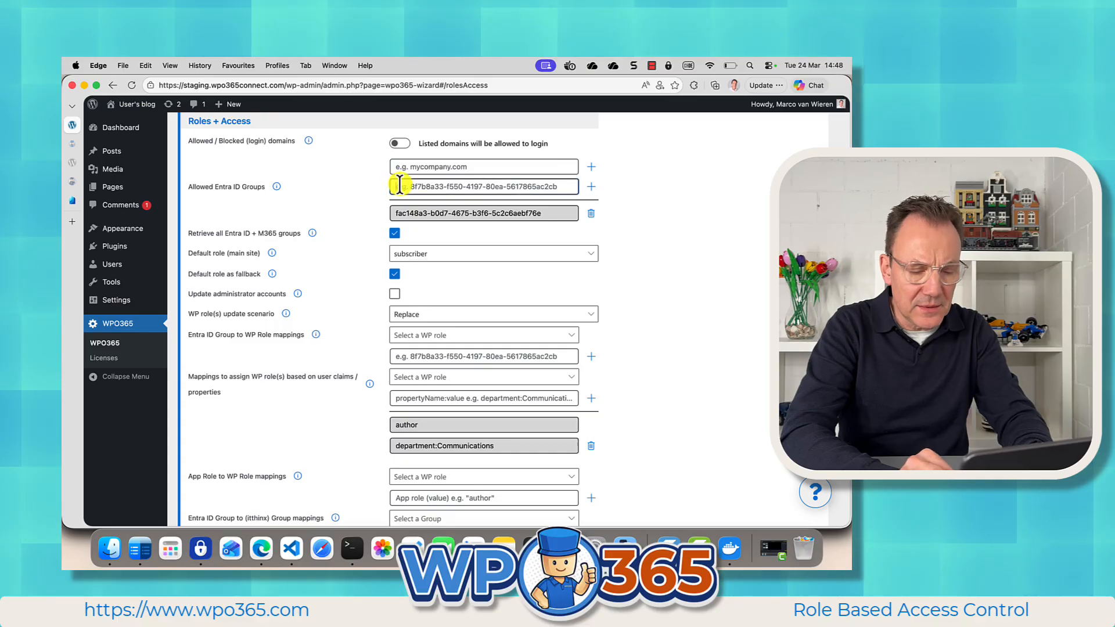
key("super+v")
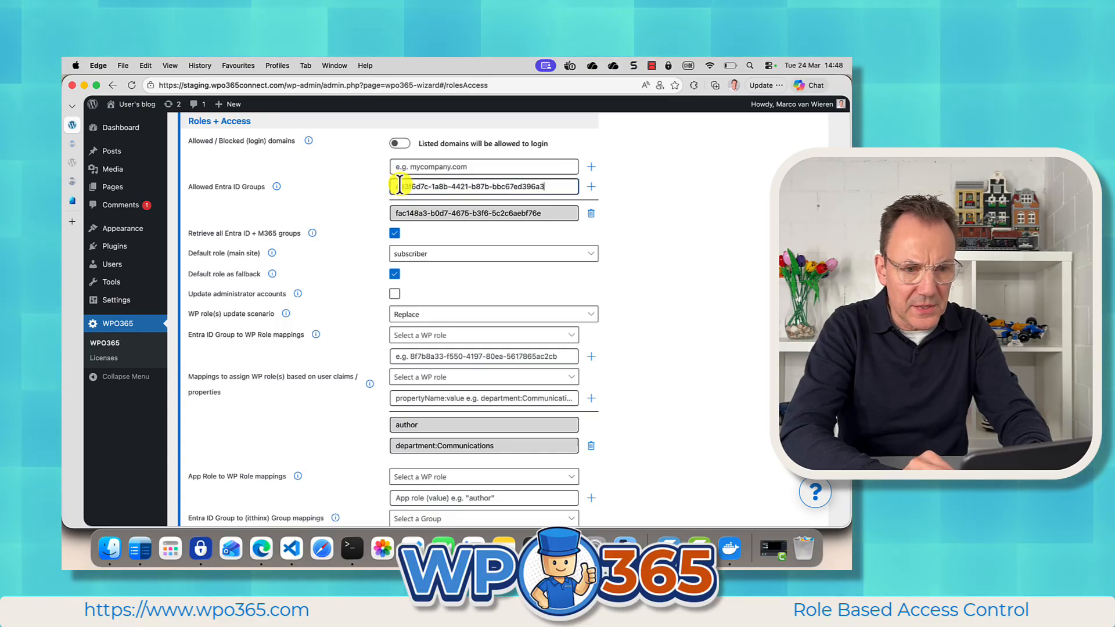
left_click(592, 187)
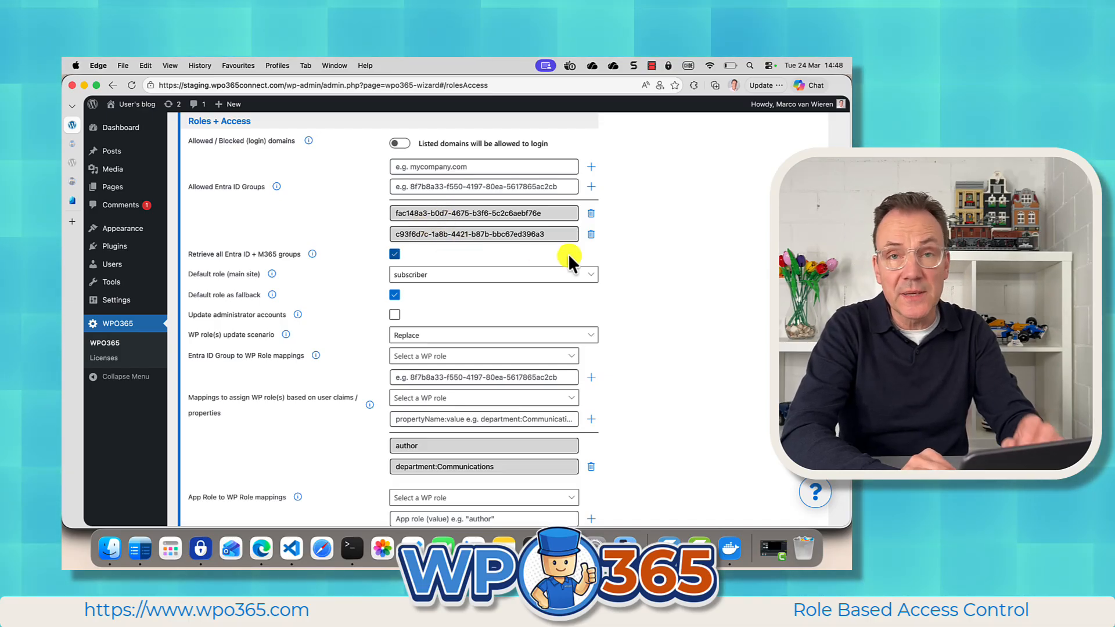
scroll(637, 394, "down", 2)
scroll(636, 393, "down", 3)
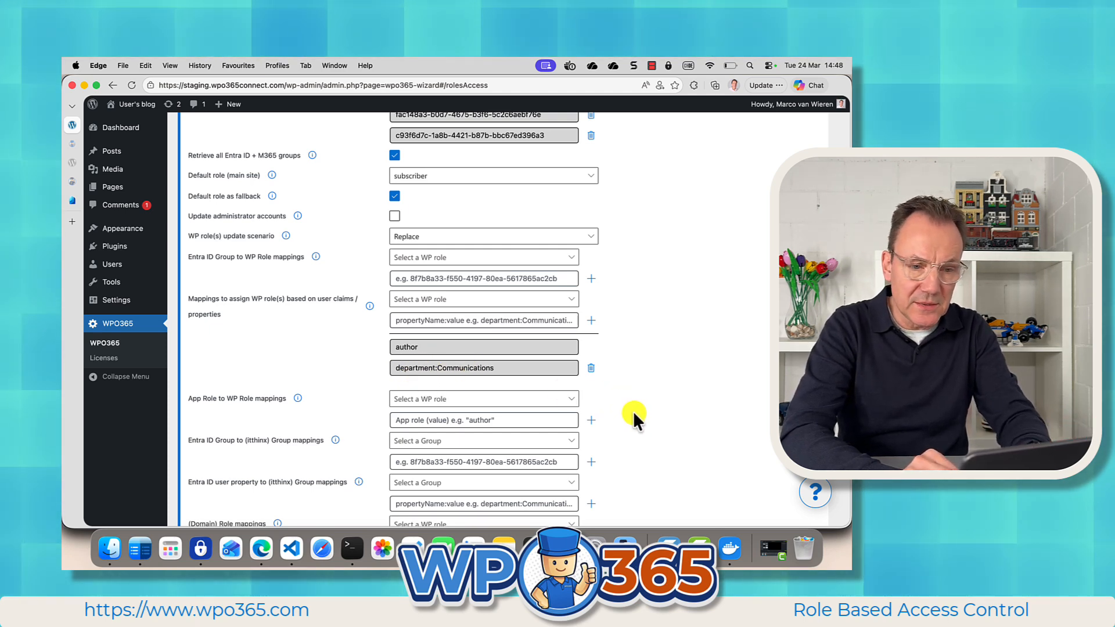
scroll(633, 411, "down", 2)
scroll(634, 412, "down", 6)
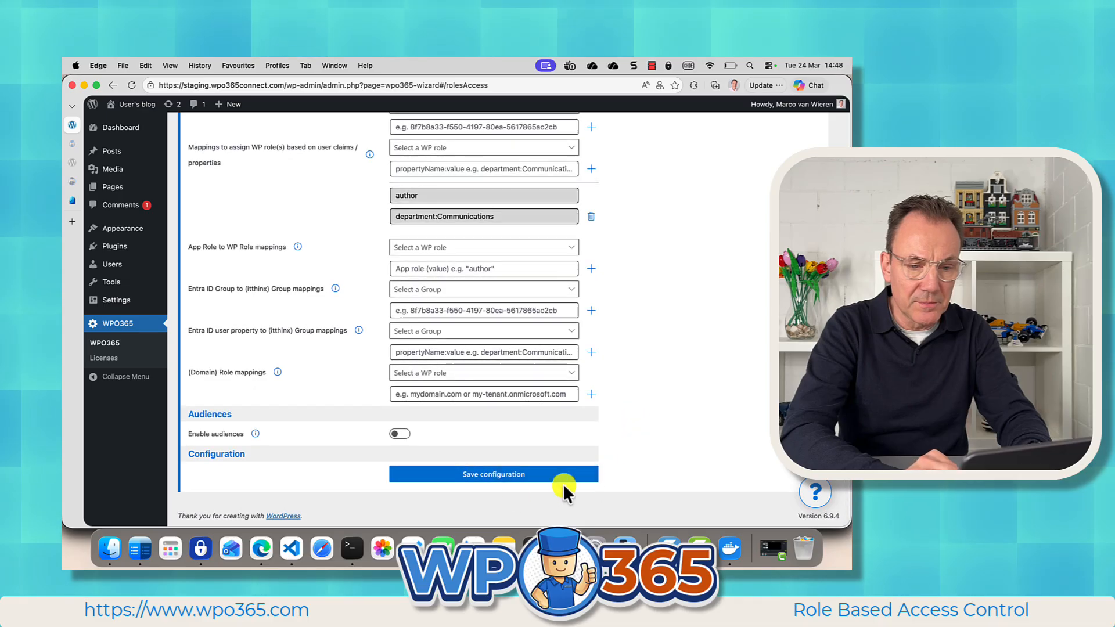
left_click(470, 475)
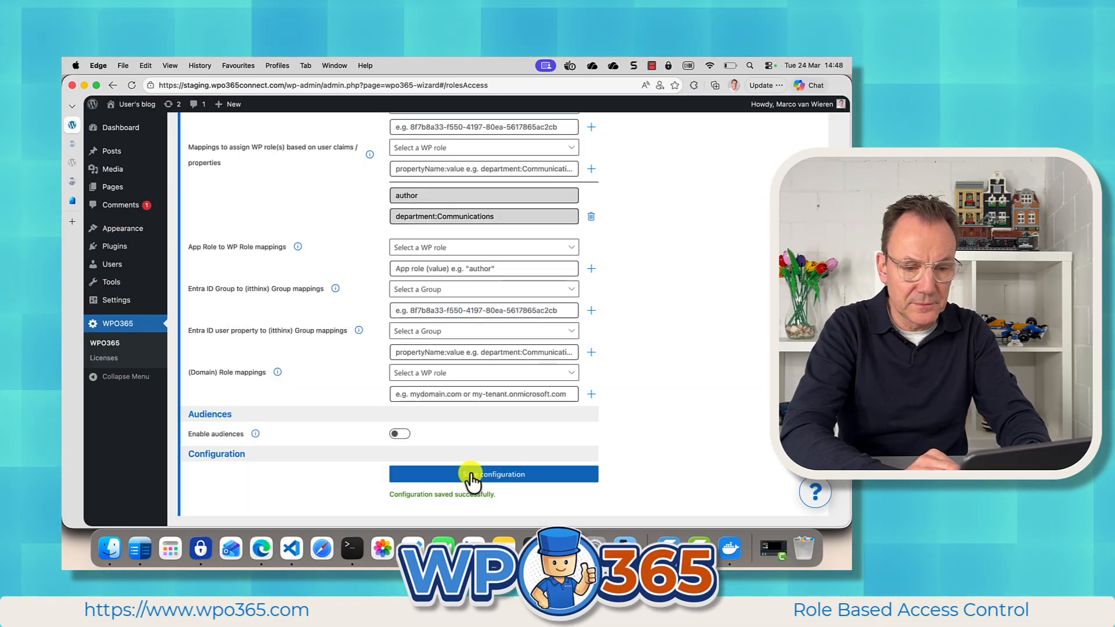
Switch to the demo user's WordPress Dashboard window, log out, and sign in with Microsoft again to test the group restriction
scroll(507, 334, "up", 15)
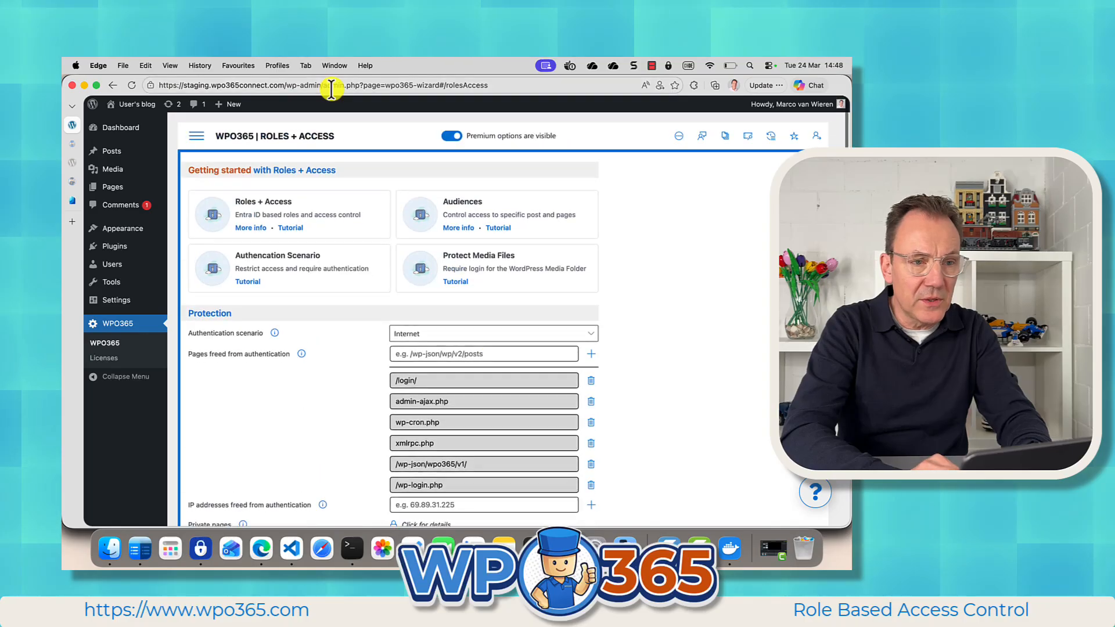
left_click(334, 64)
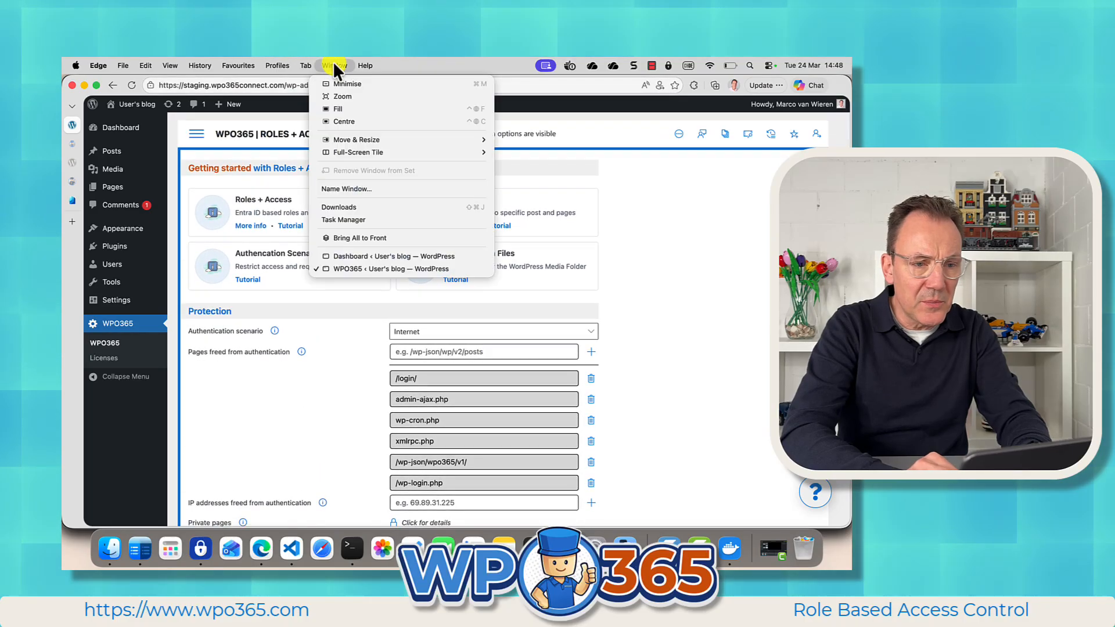
left_click(351, 256)
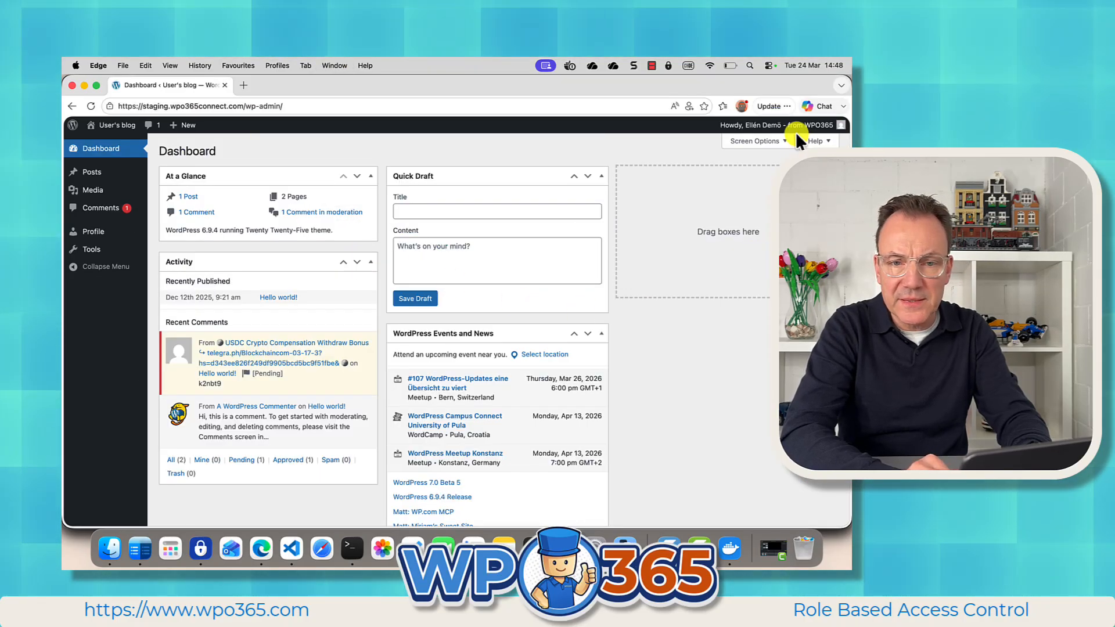
mouse_move(796, 131)
left_click(766, 185)
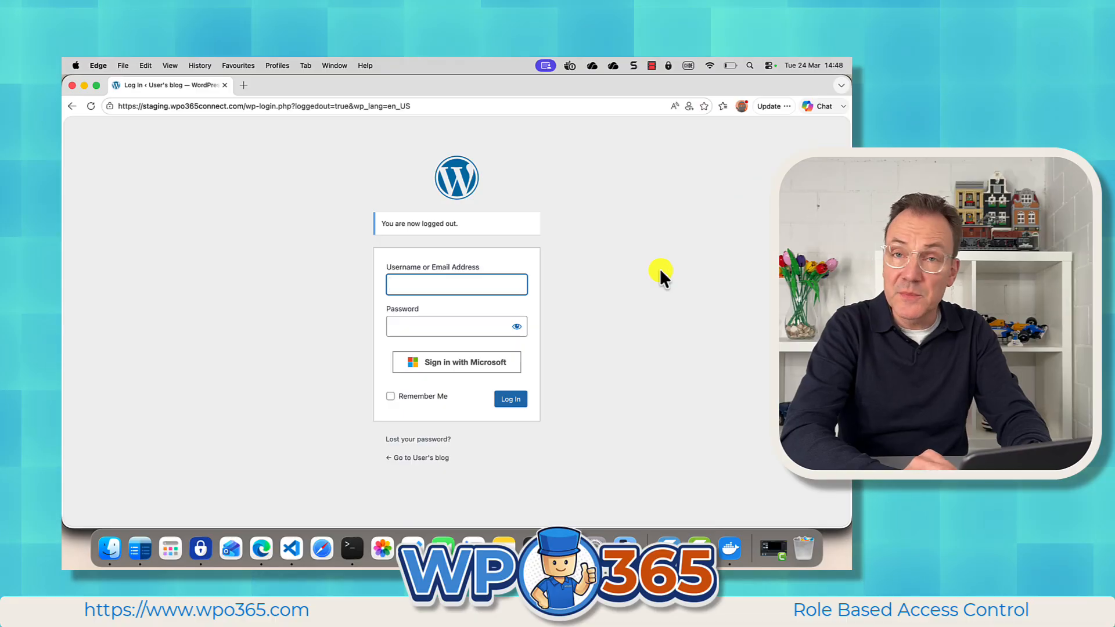
left_click(461, 364)
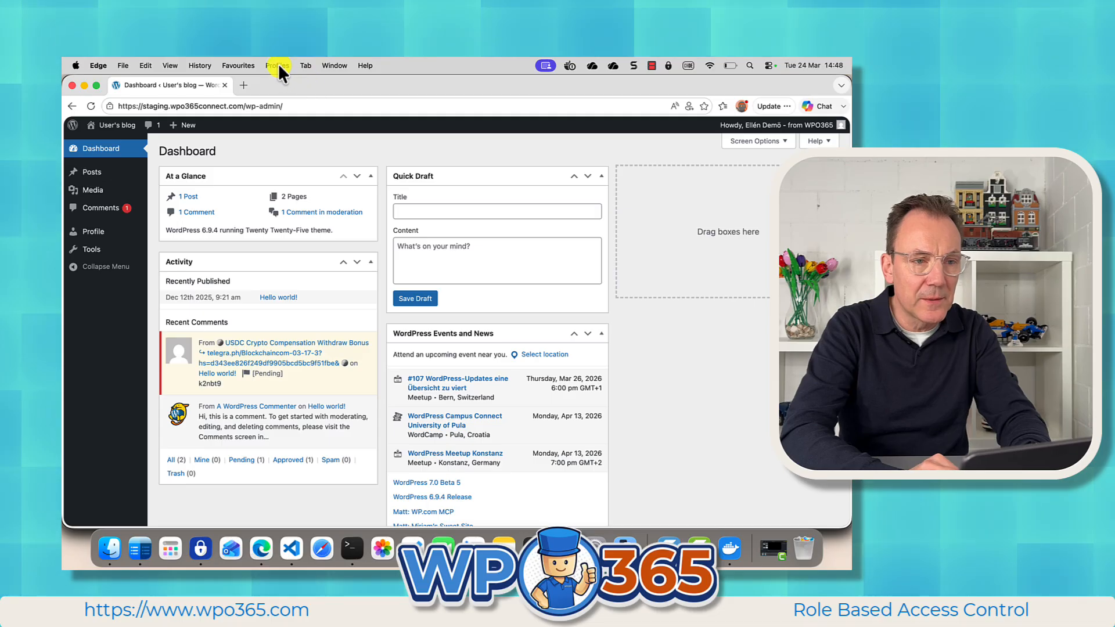
left_click(289, 105)
key("super+c")
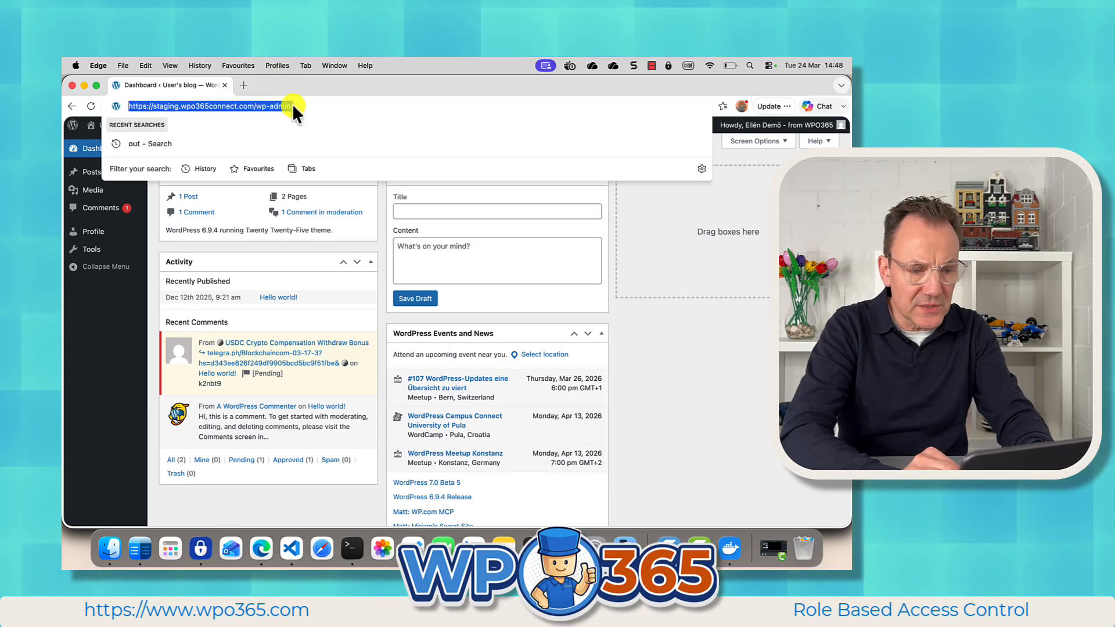
left_click(650, 350)
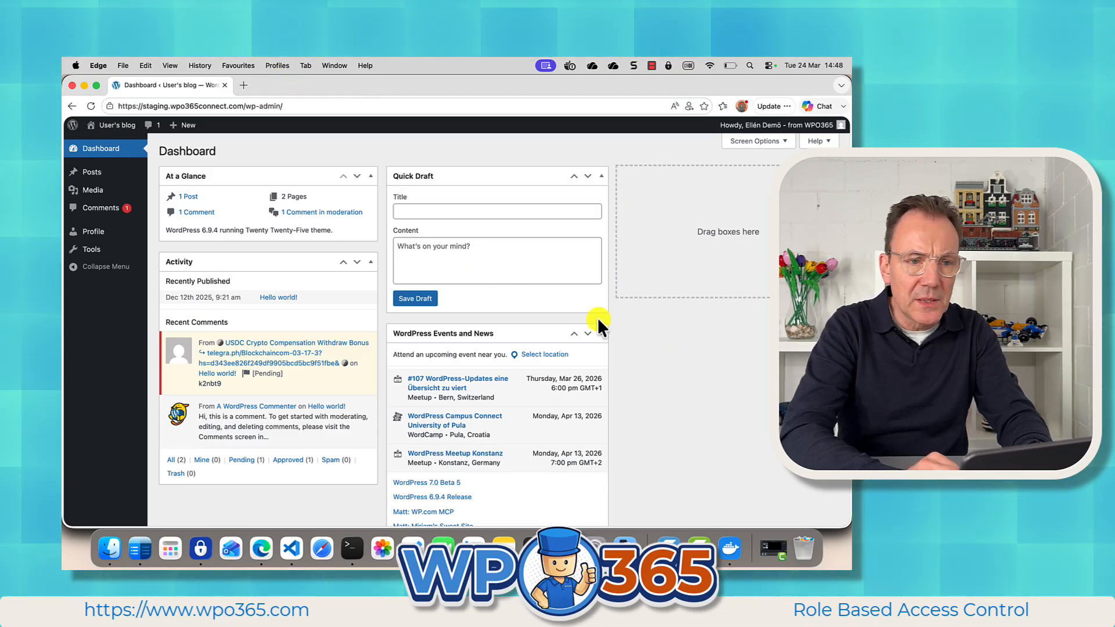
left_click(277, 66)
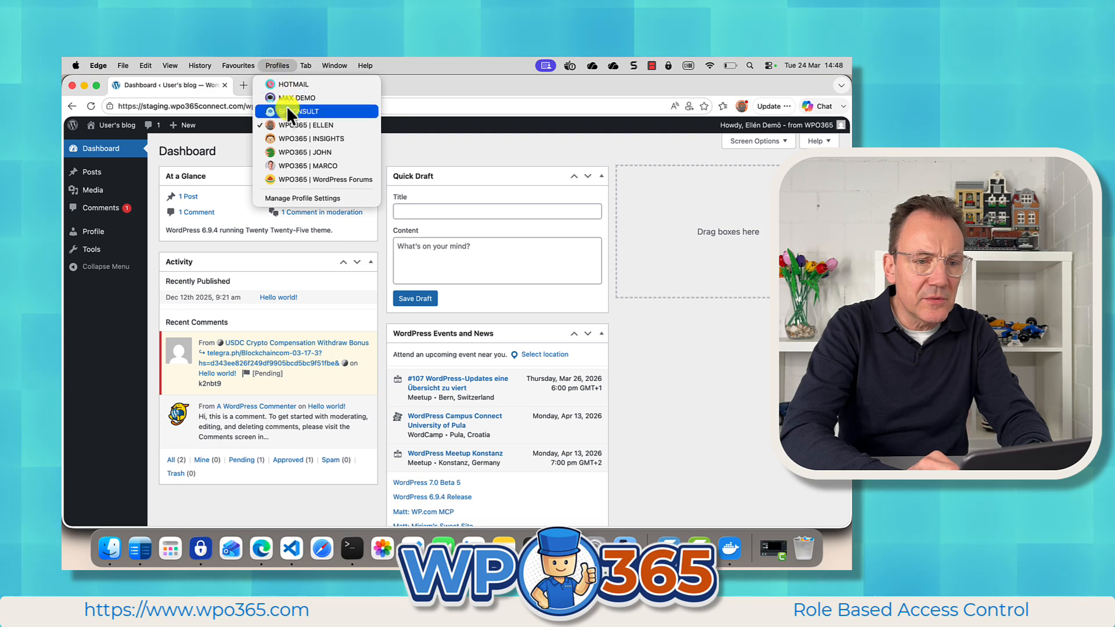
left_click(285, 152)
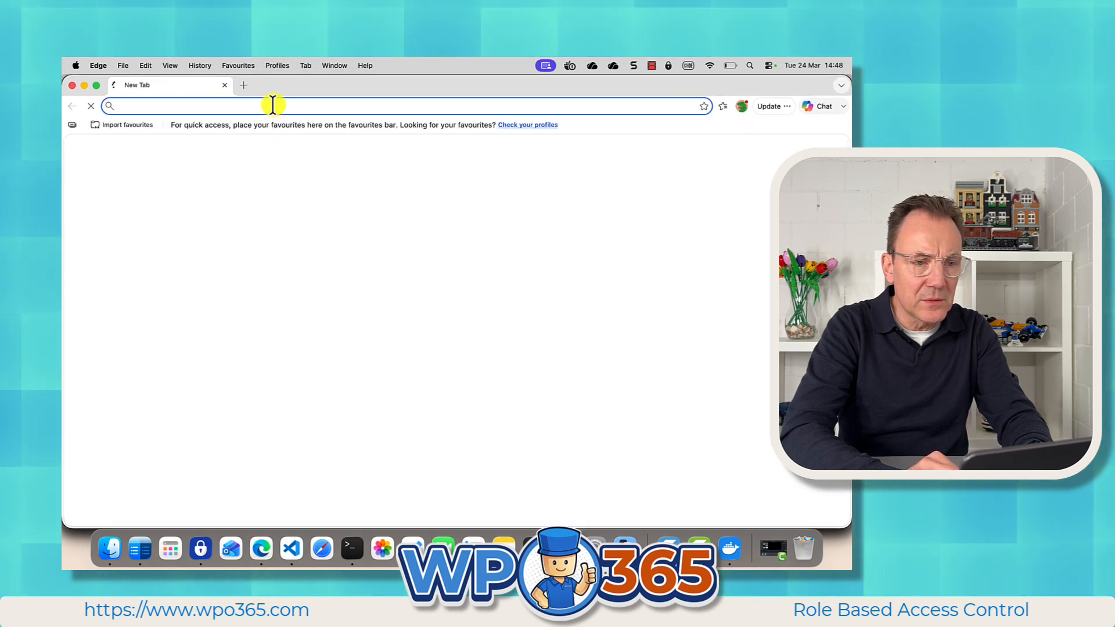
key("super+v")
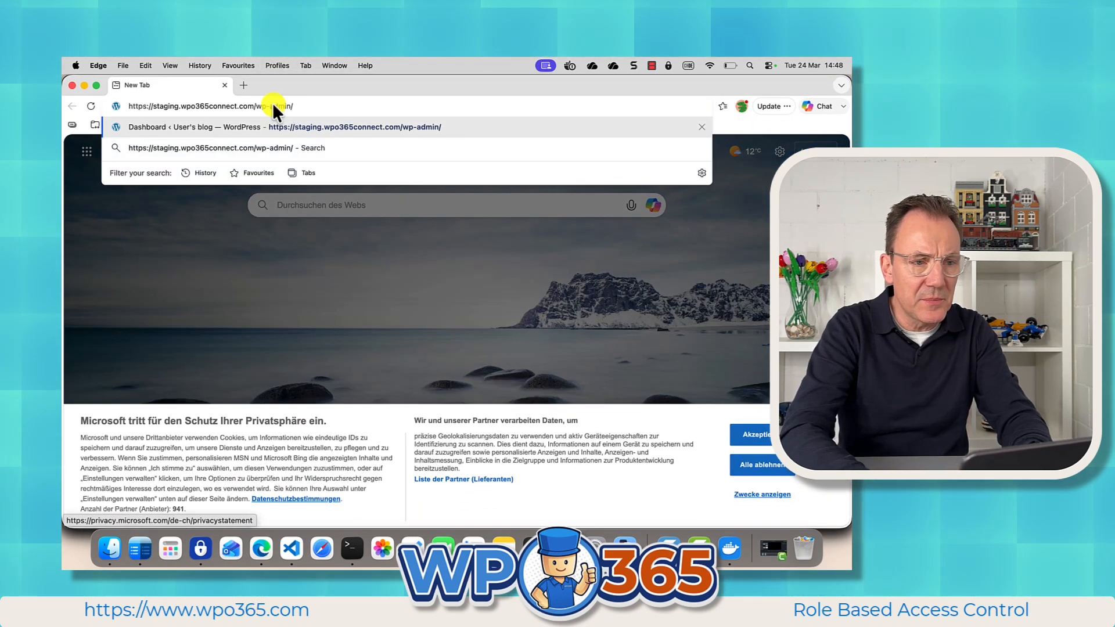
key("Return")
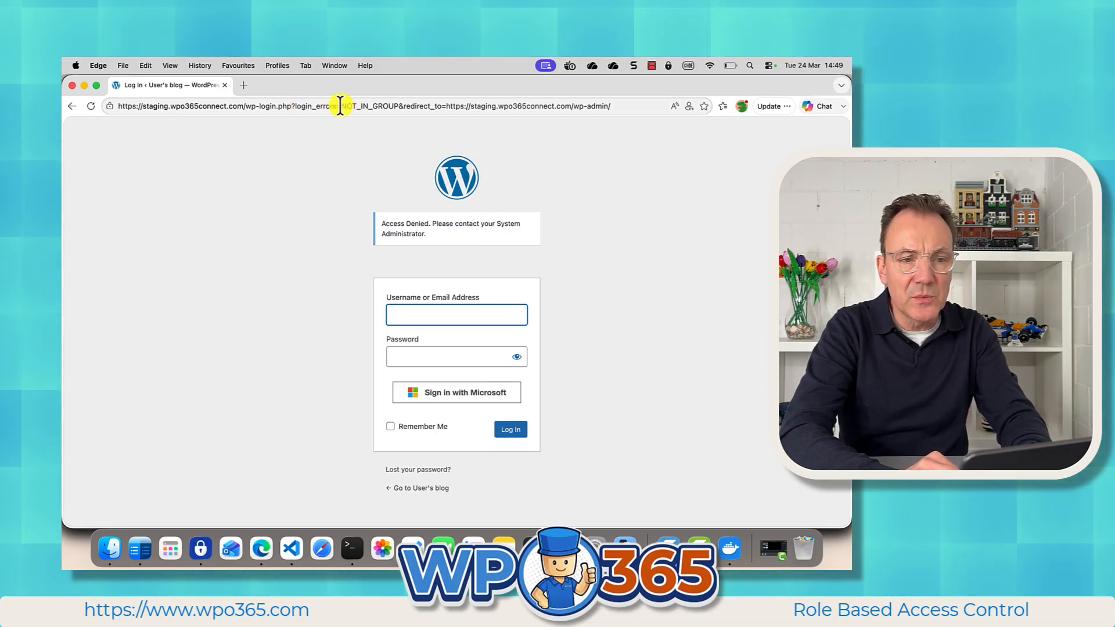
left_click_drag(341, 106, 394, 108)
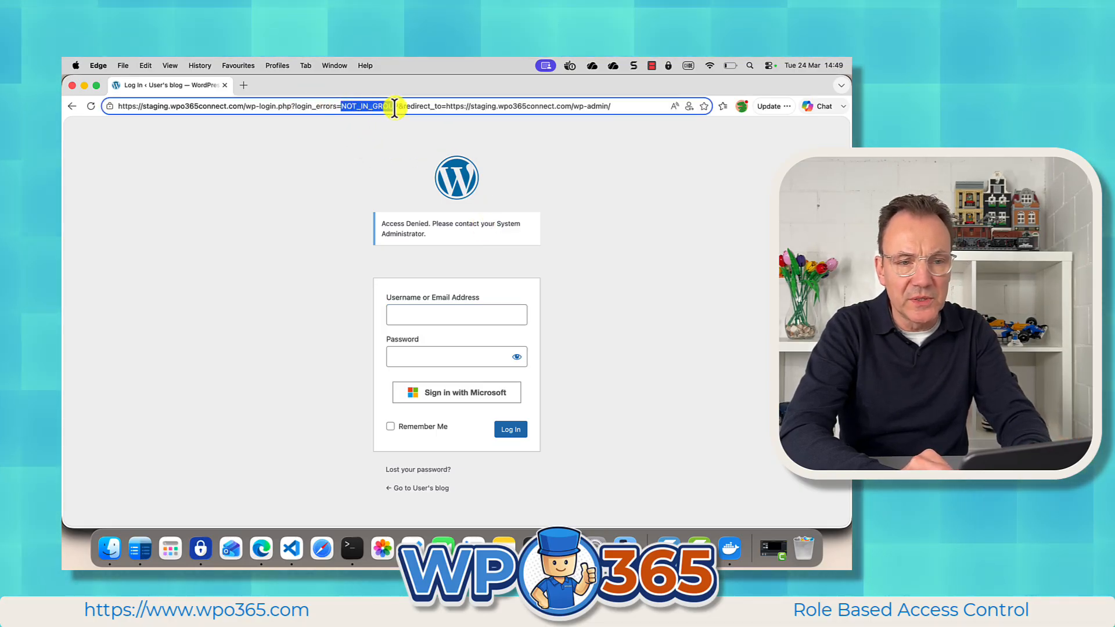
left_click(363, 148)
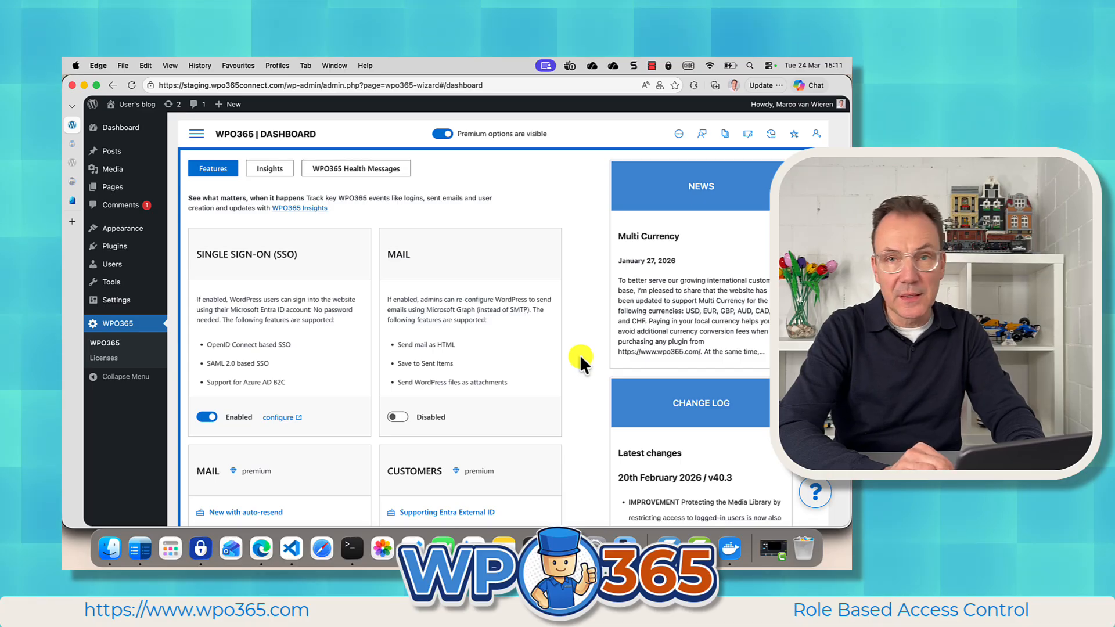
Enable the premium Audiences feature on the WPO365 dashboard
scroll(579, 355, "down", 1)
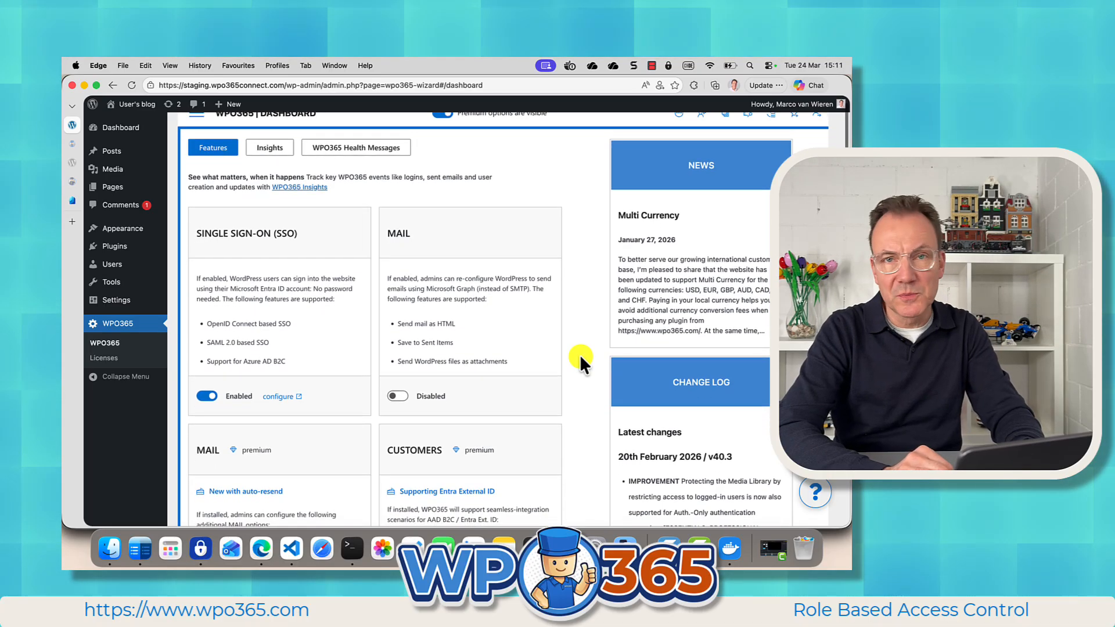
scroll(581, 357, "down", 10)
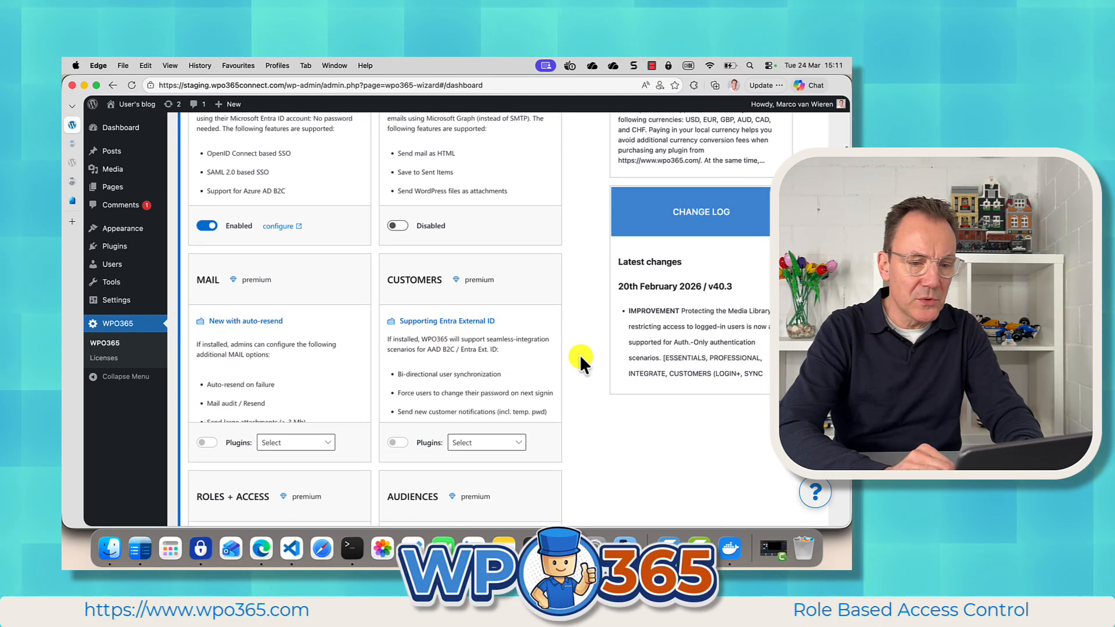
scroll(581, 356, "down", 5)
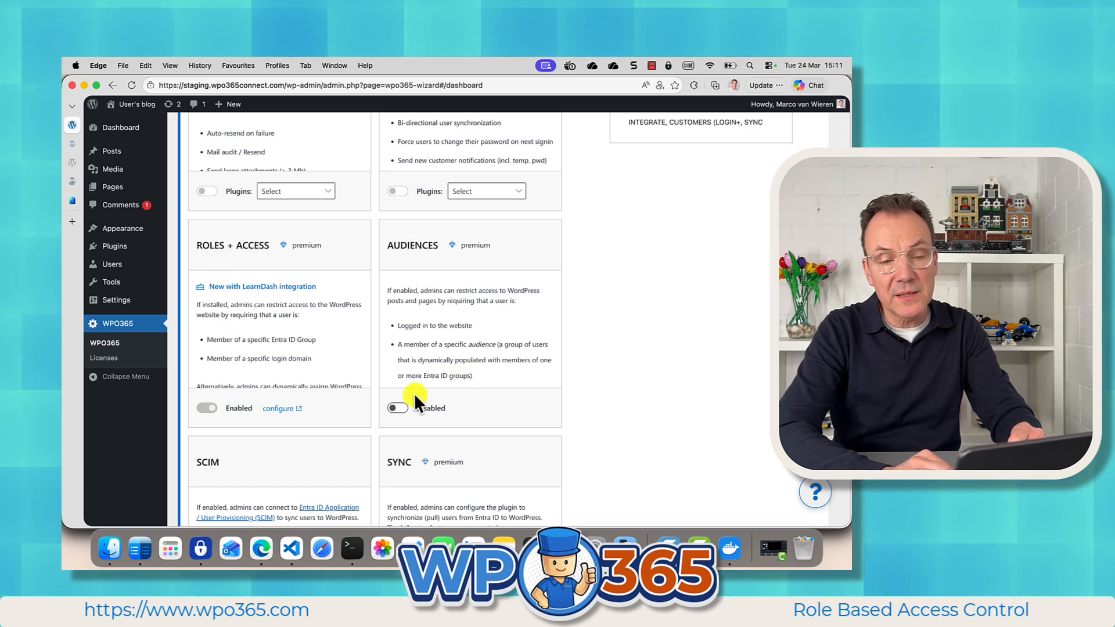
left_click(399, 408)
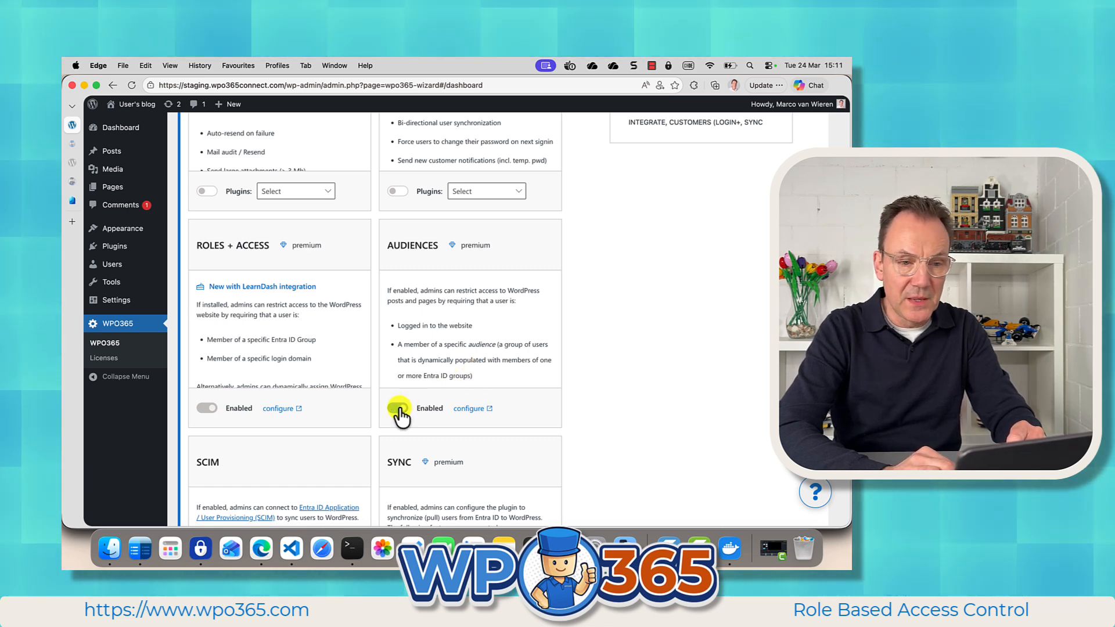
scroll(525, 340, "up", 5)
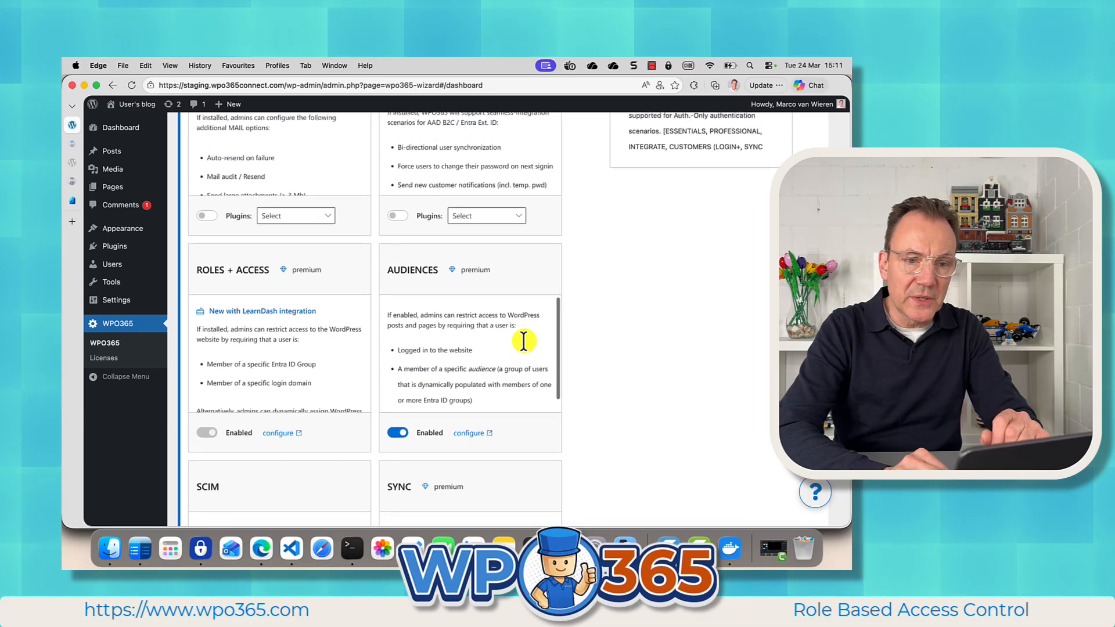
scroll(523, 341, "up", 5)
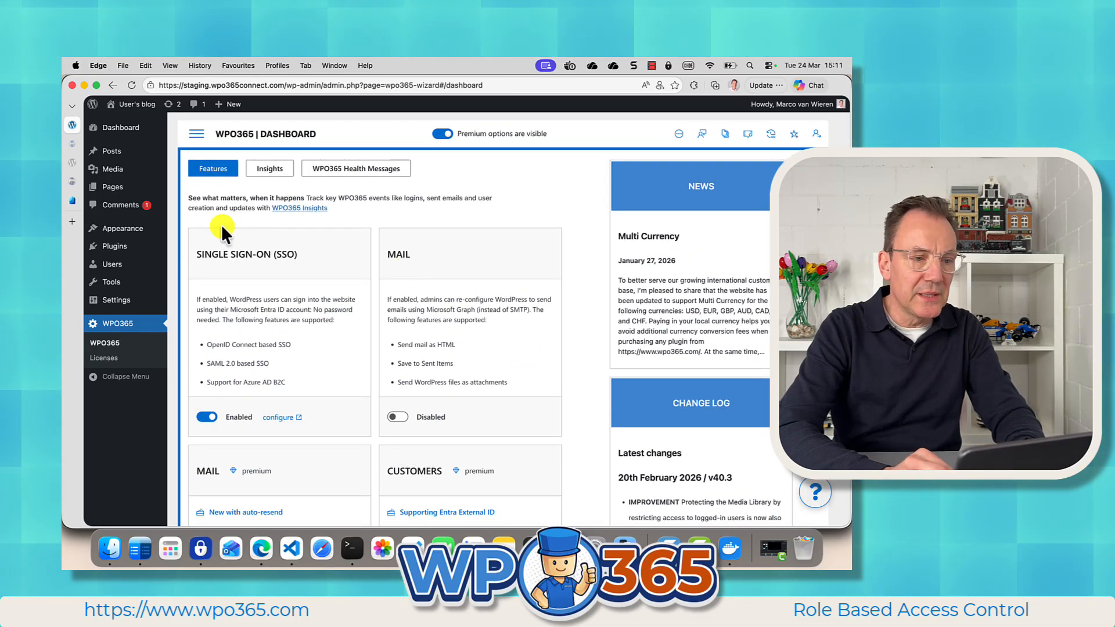
Switch to the Microsoft Entra admin center and create a Security group named EUROPE with assigned membership
left_click(71, 199)
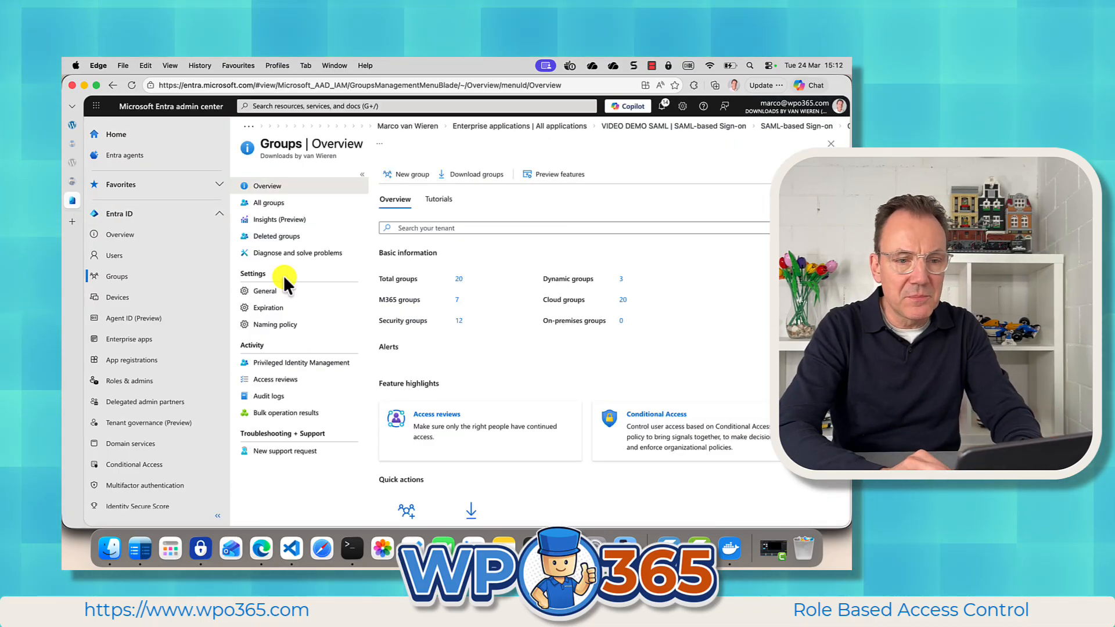
left_click(412, 176)
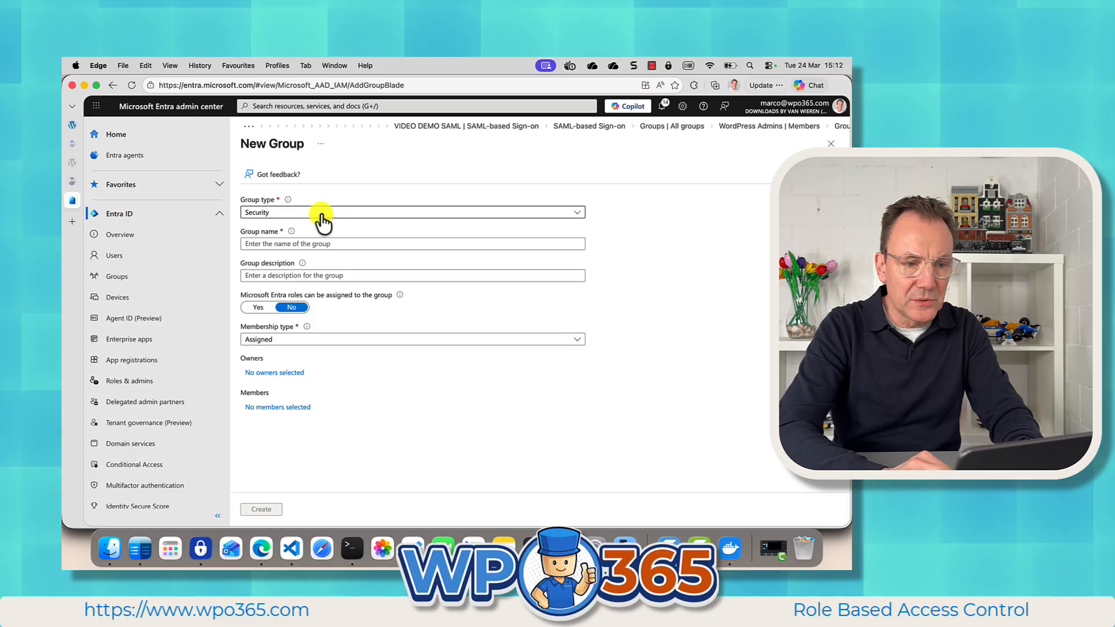
left_click(302, 242)
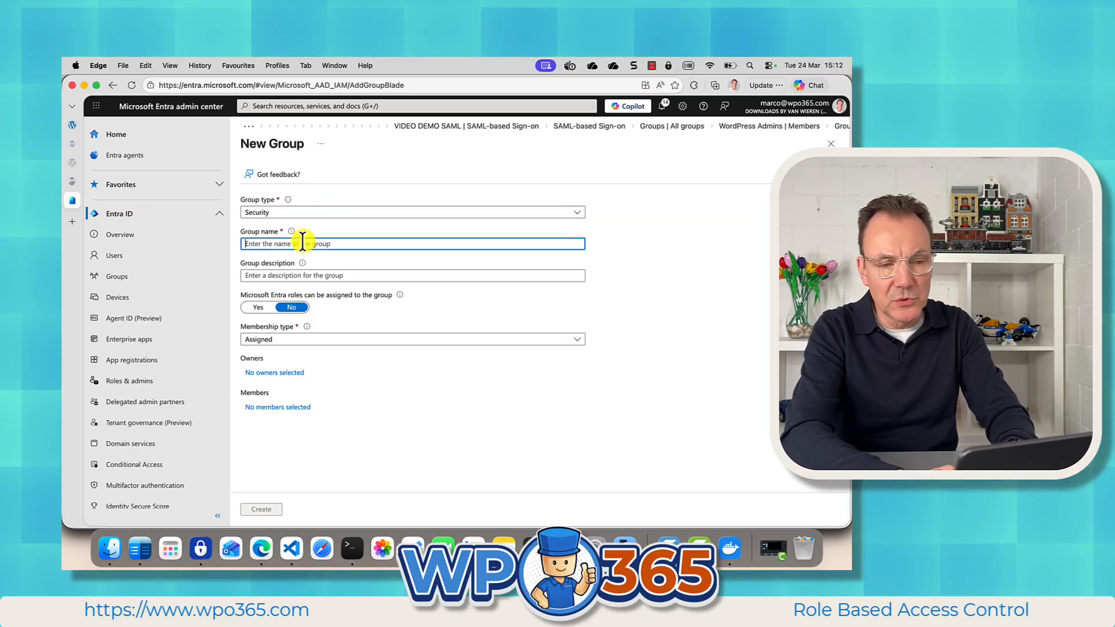
type("EUROPE")
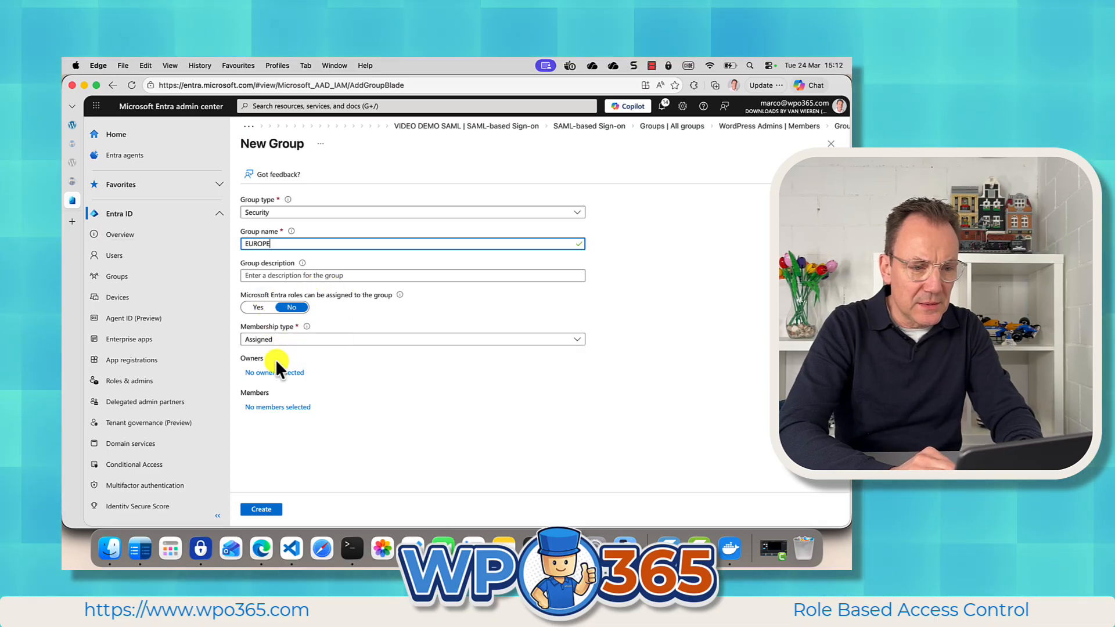
left_click(262, 509)
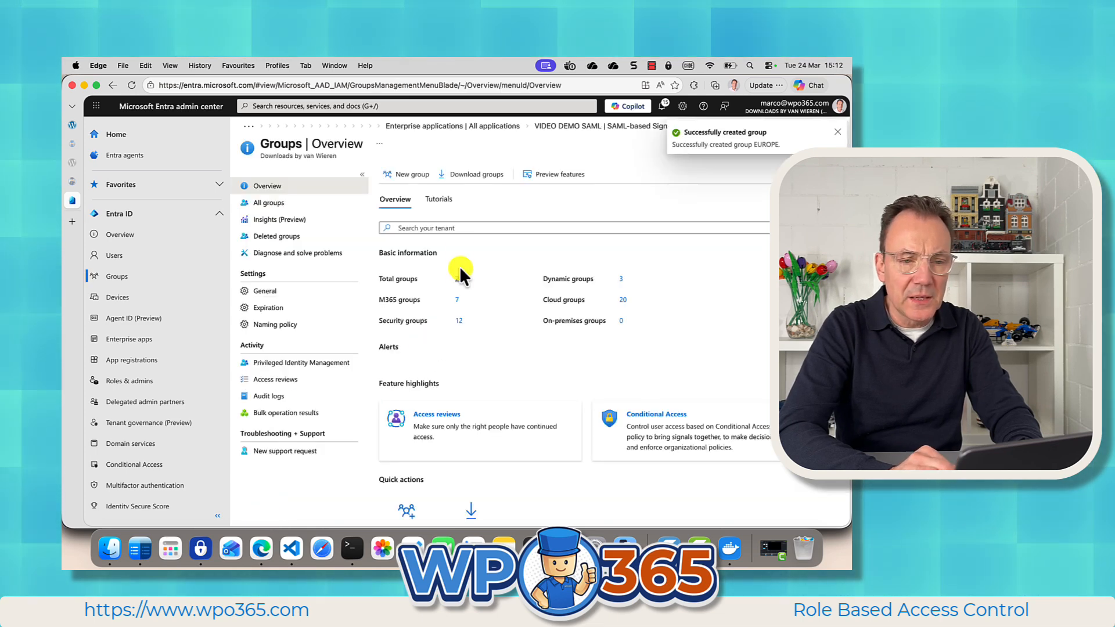
Create another Security group named AMERICAS with assigned membership
left_click(408, 175)
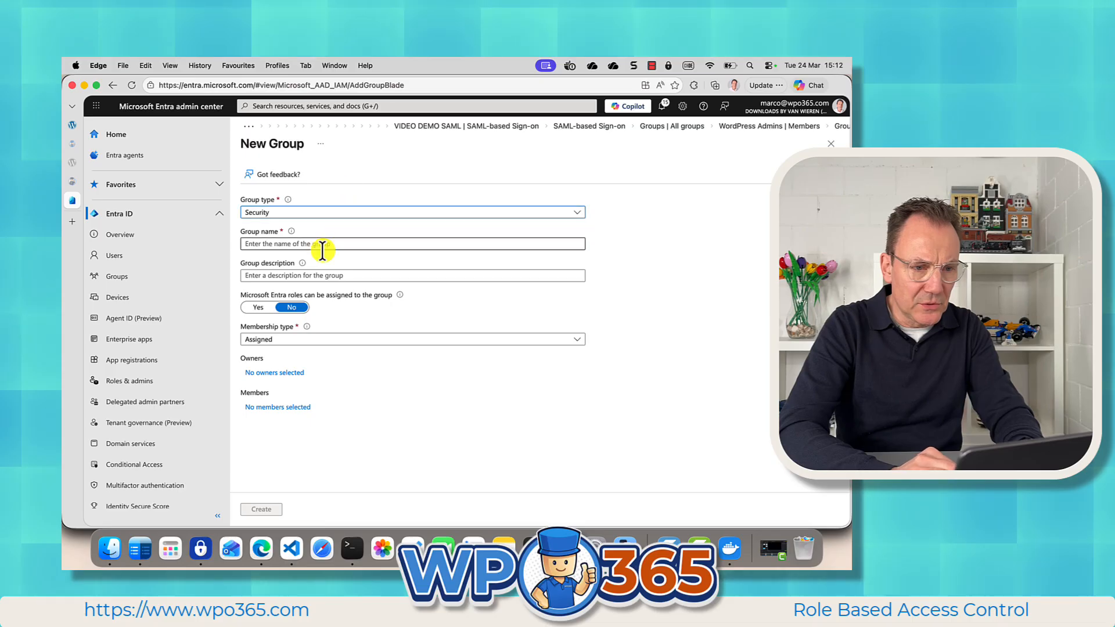
left_click(320, 244)
type("AMERICAS")
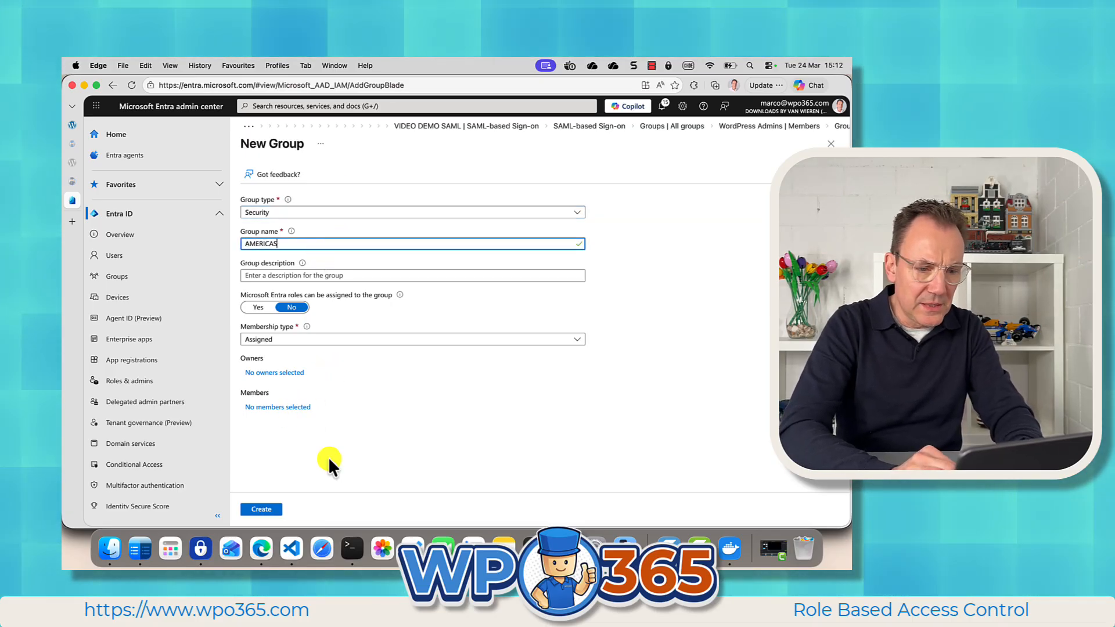
left_click(262, 509)
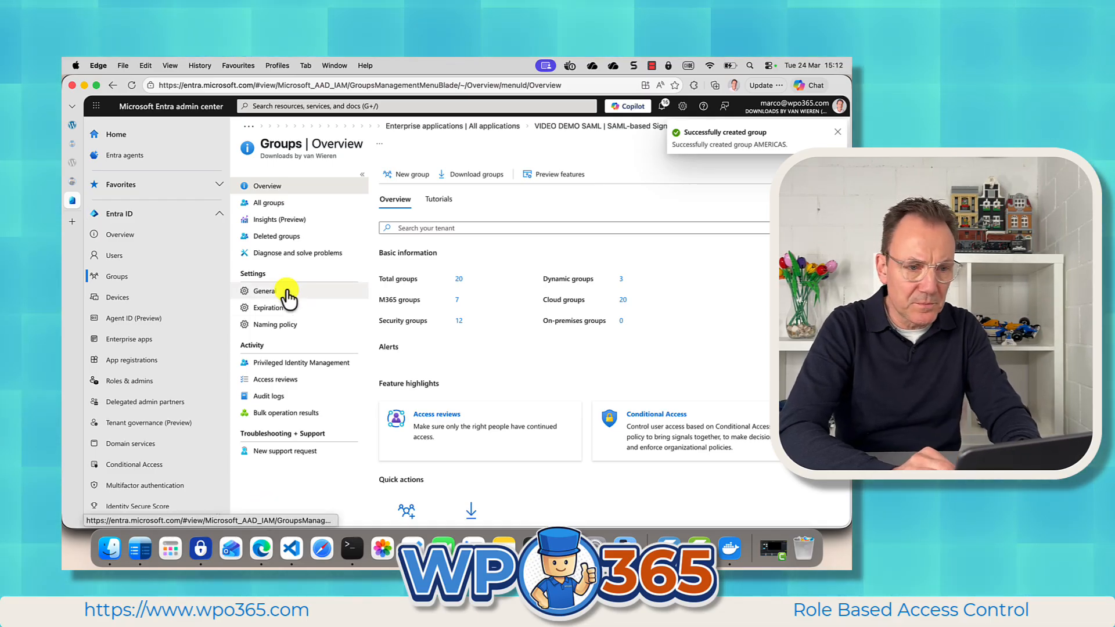
Add the demo user marked "from WPO365" as a direct member of the AMERICAS group and refresh its member list
left_click(269, 206)
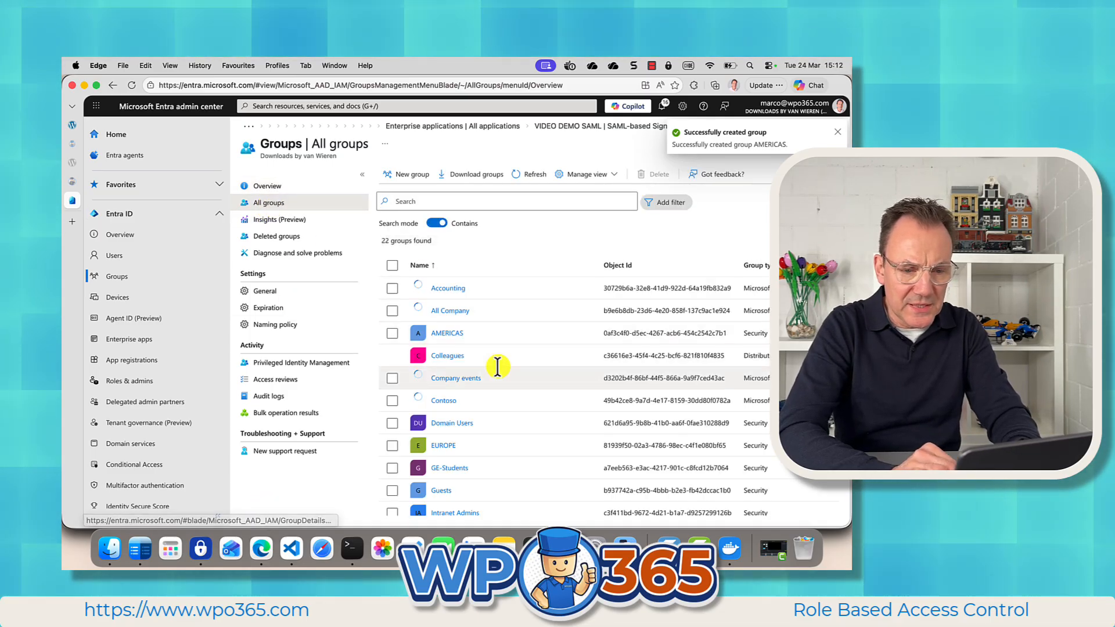
scroll(499, 368, "down", 2)
scroll(494, 363, "up", 1)
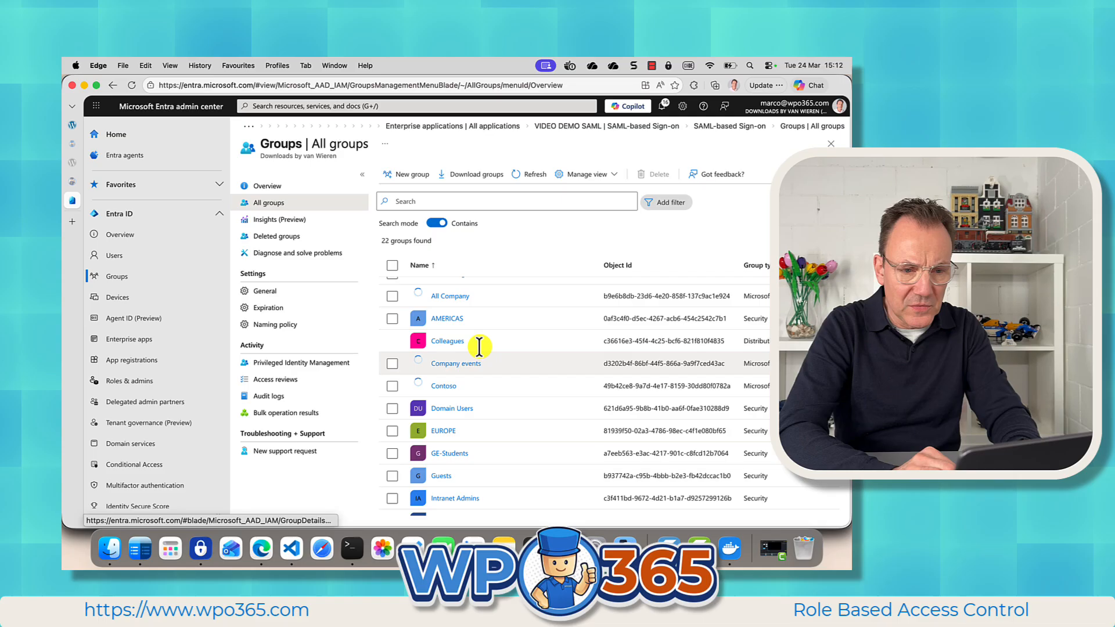
left_click(457, 321)
left_click(450, 319)
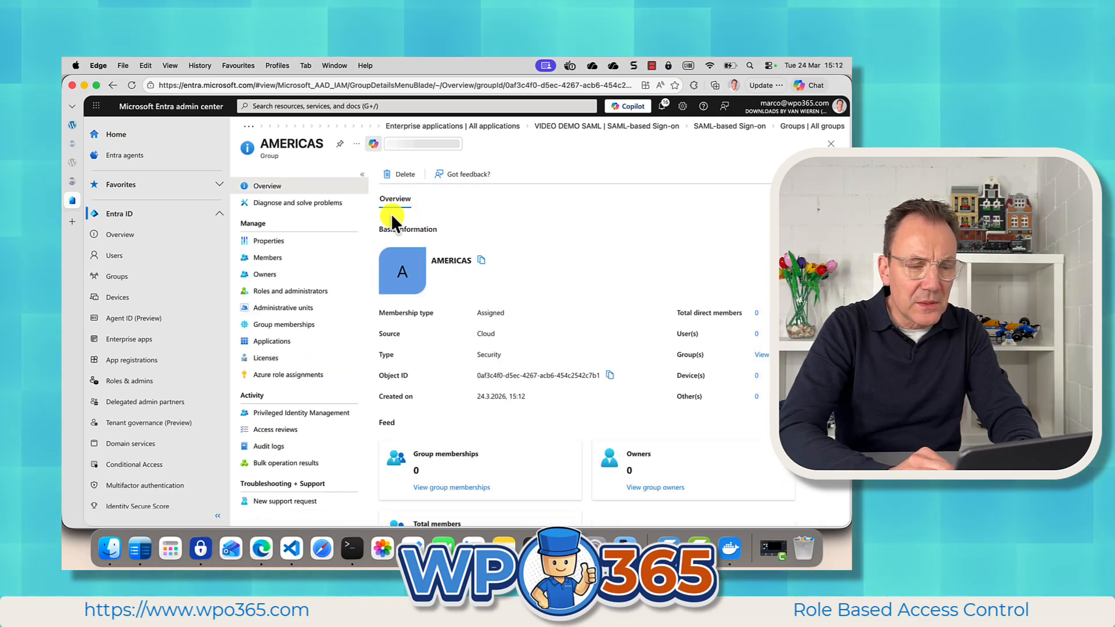
left_click(318, 257)
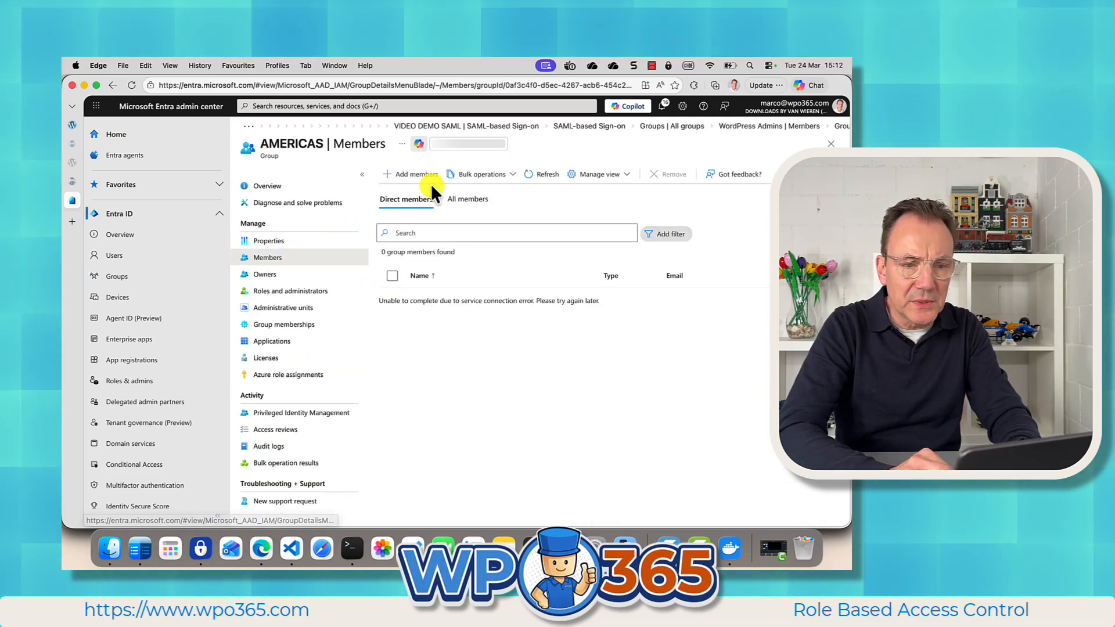
left_click(423, 185)
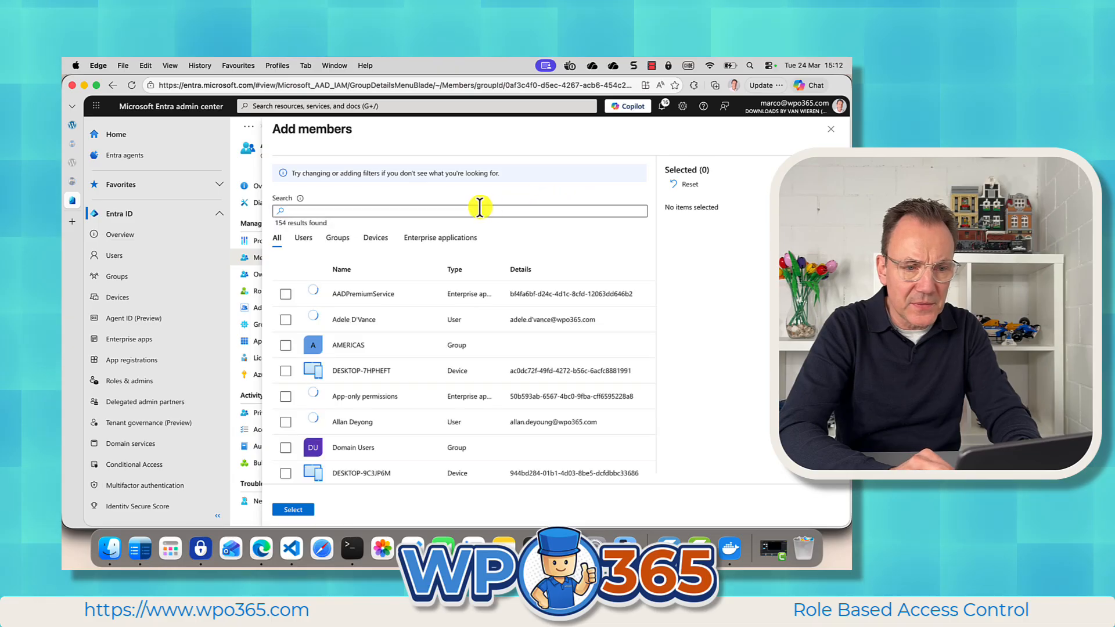
type("ellen")
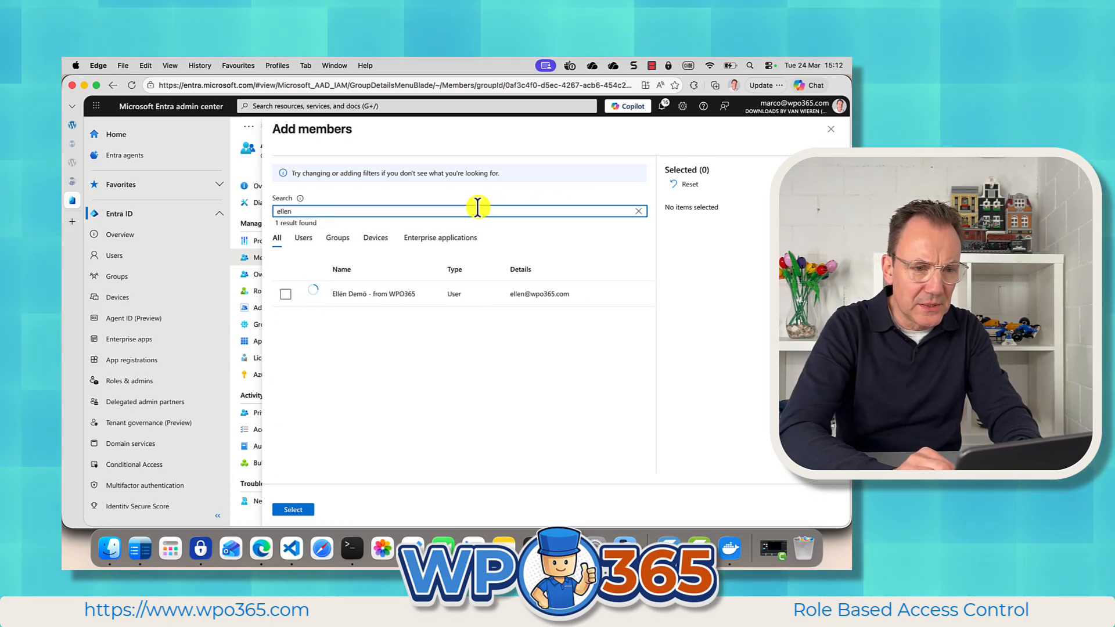
left_click(285, 293)
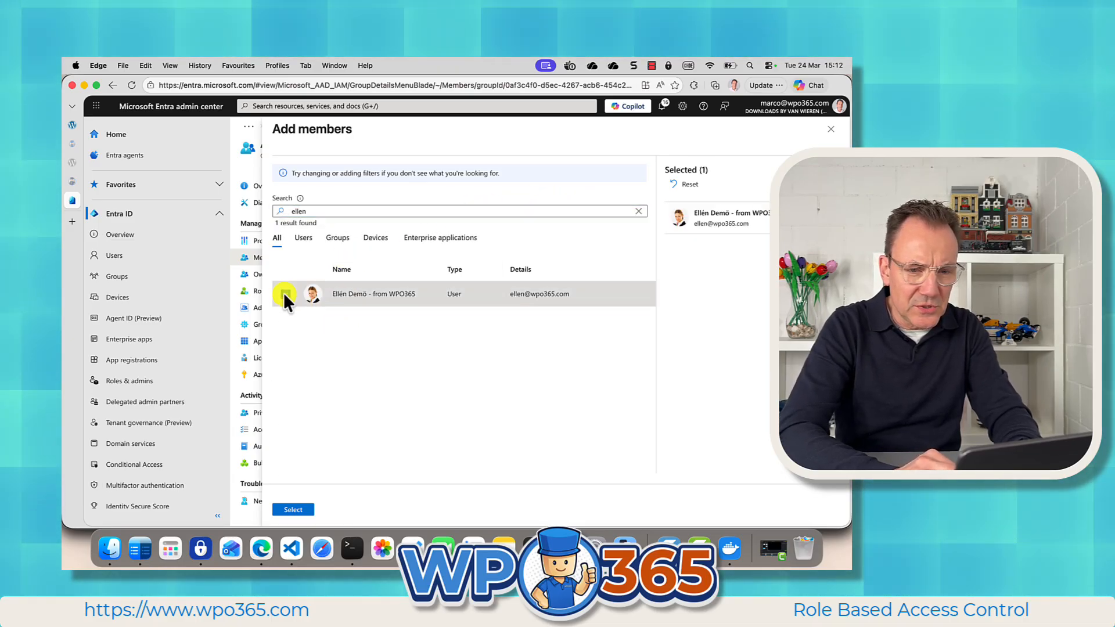
left_click(293, 510)
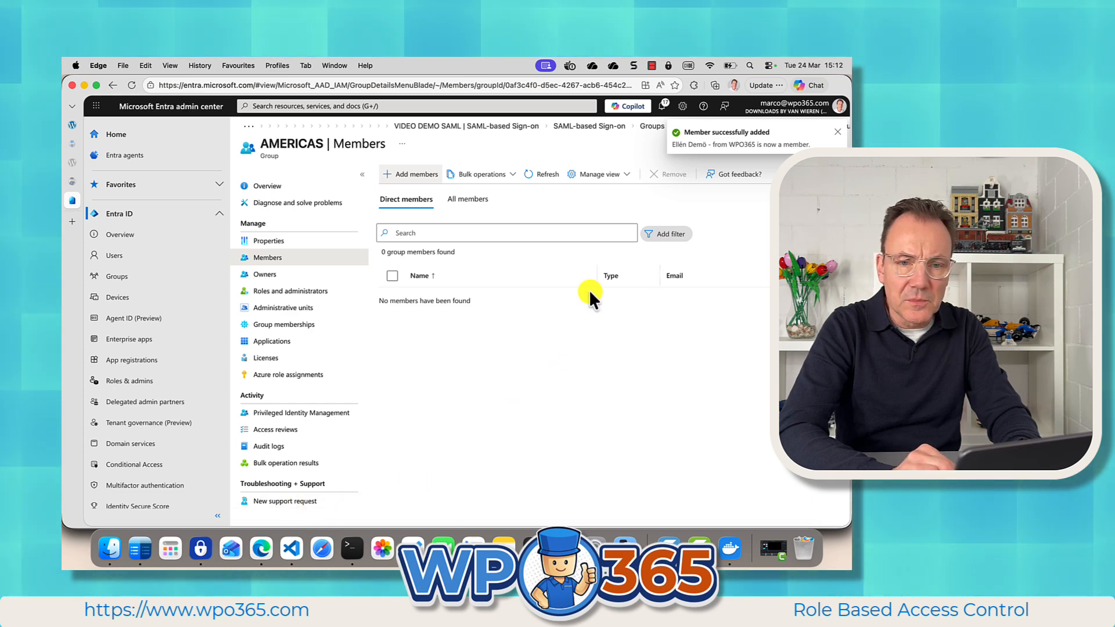
left_click(543, 176)
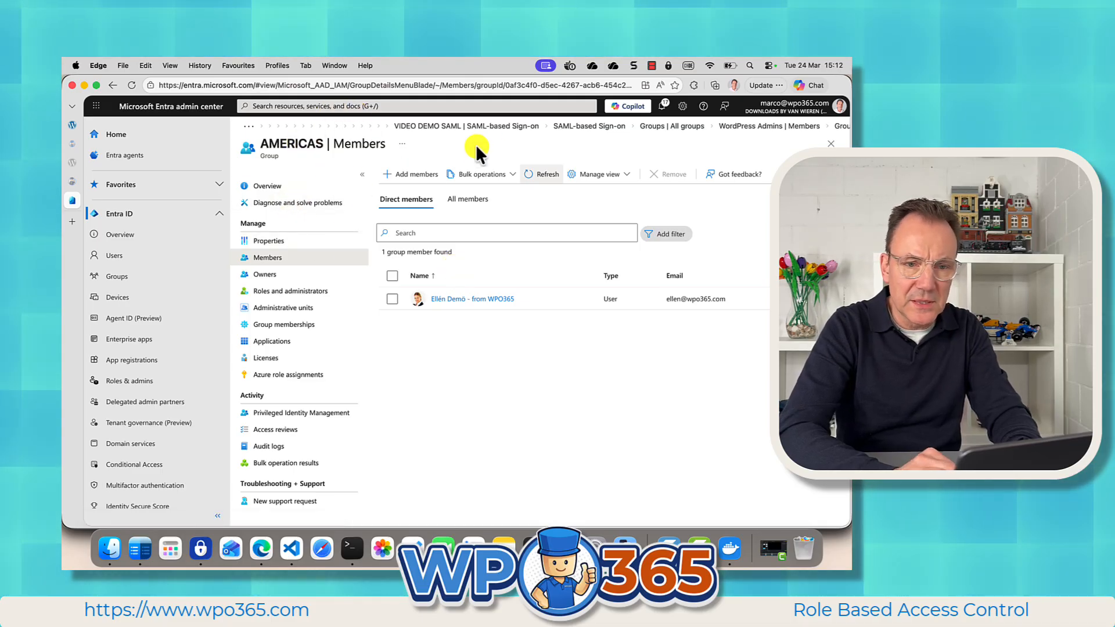
Return to the list of all groups and refresh it to load the newly created groups
left_click(679, 132)
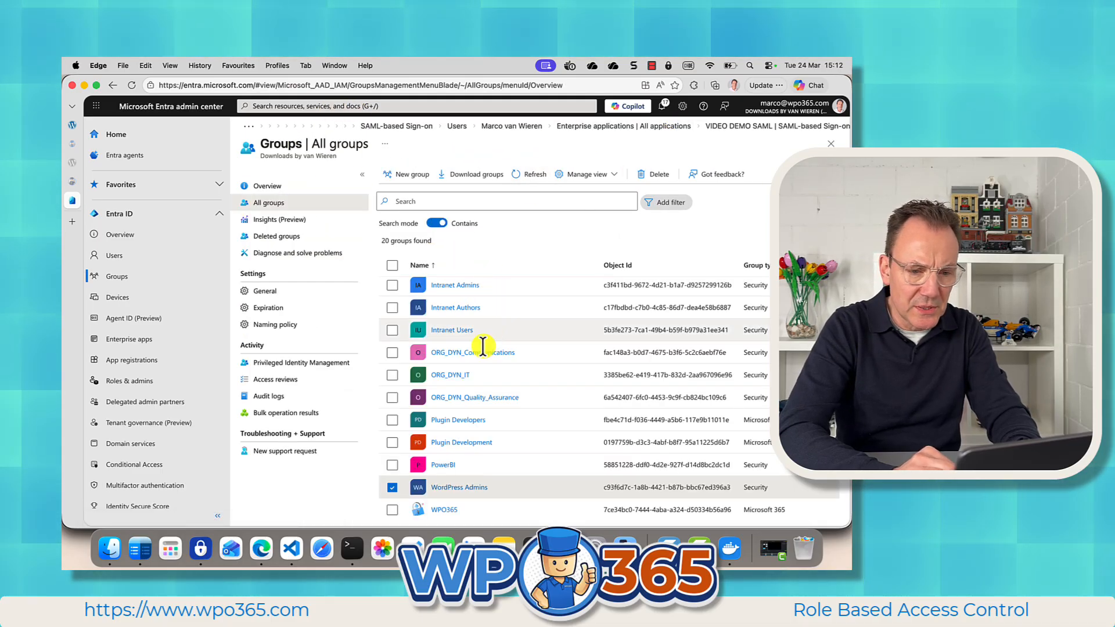
scroll(460, 388, "up", 3)
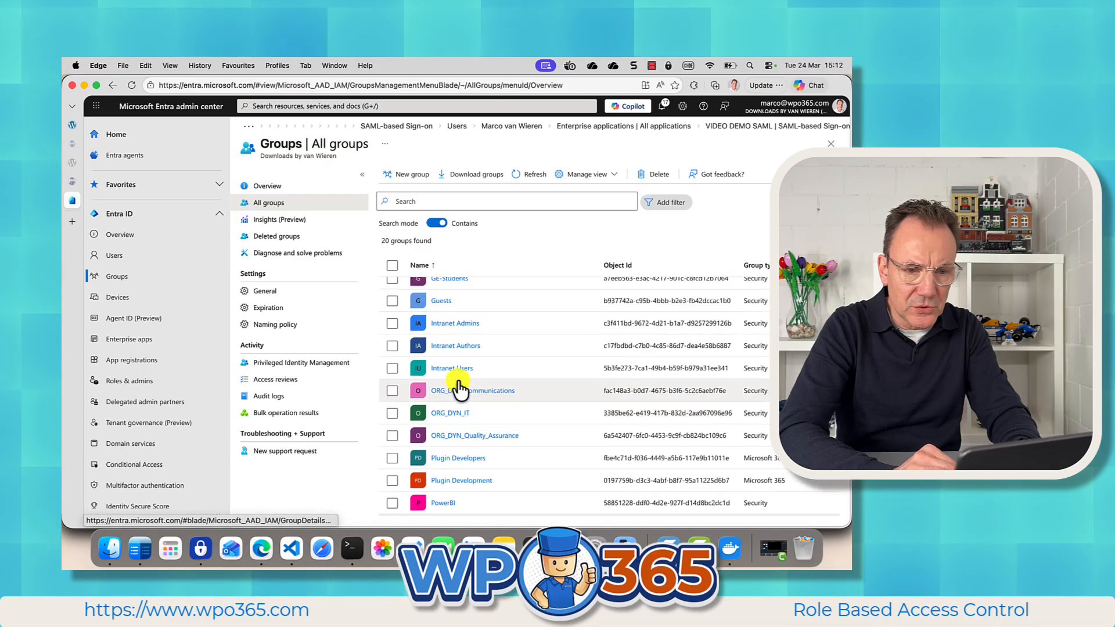
scroll(460, 388, "up", 2)
scroll(460, 388, "down", 3)
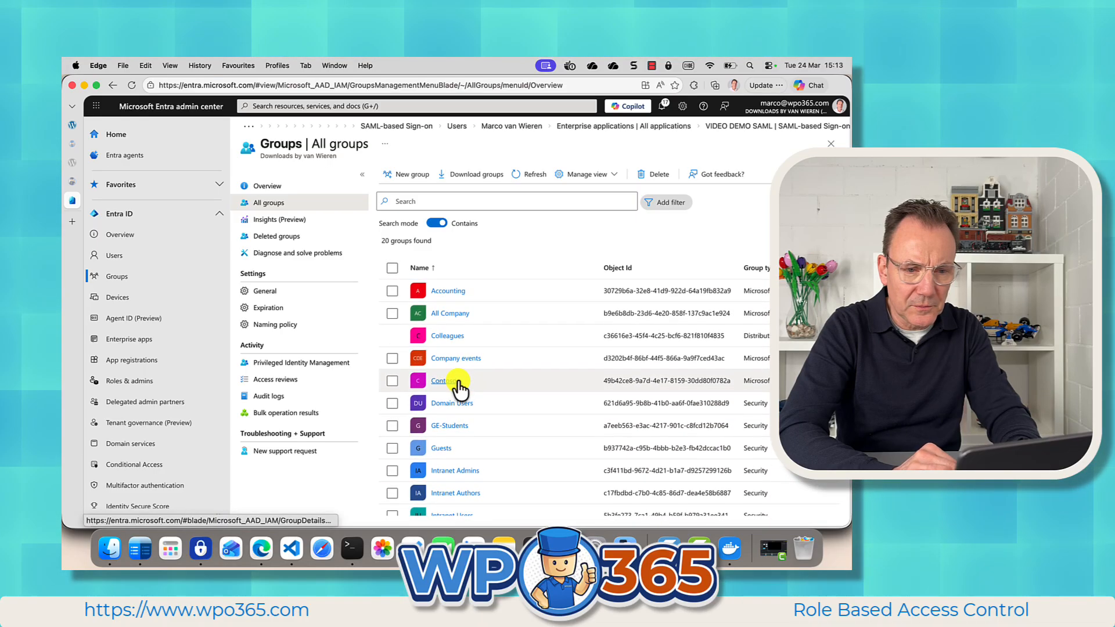
scroll(460, 388, "down", 3)
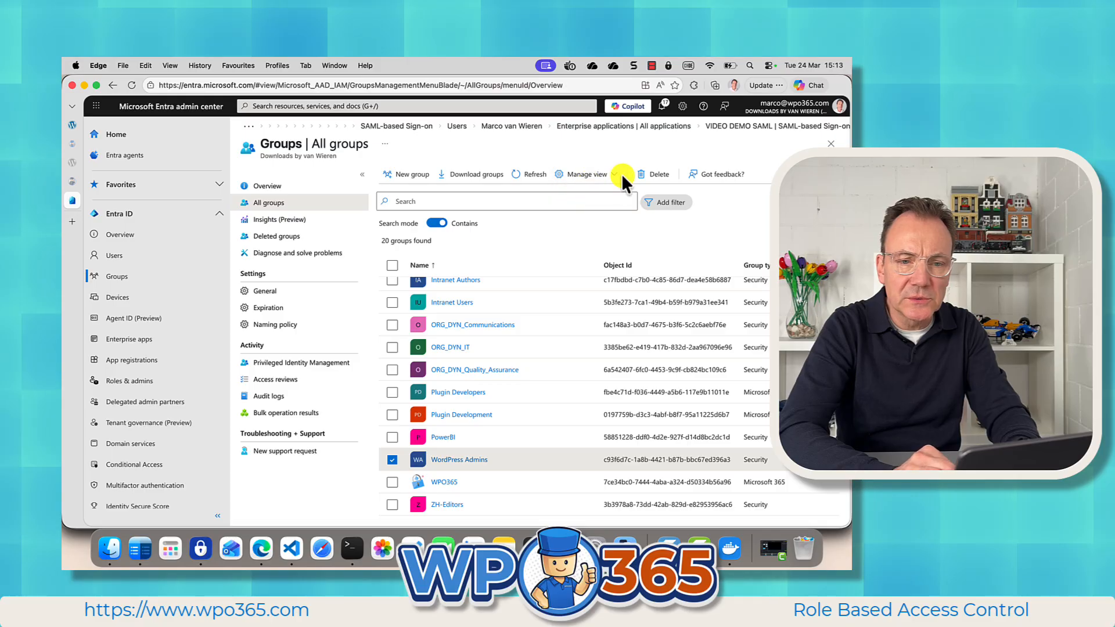
left_click(533, 180)
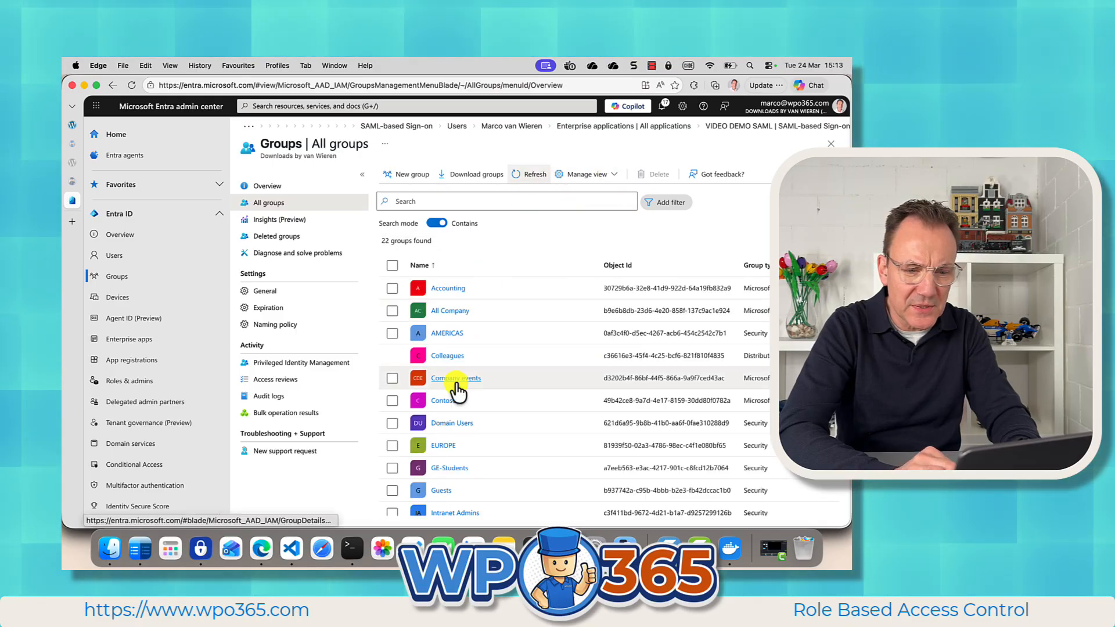
Search for demo and add the second listed demo user to the EUROPE group, then refresh its member list
left_click(441, 447)
left_click(443, 447)
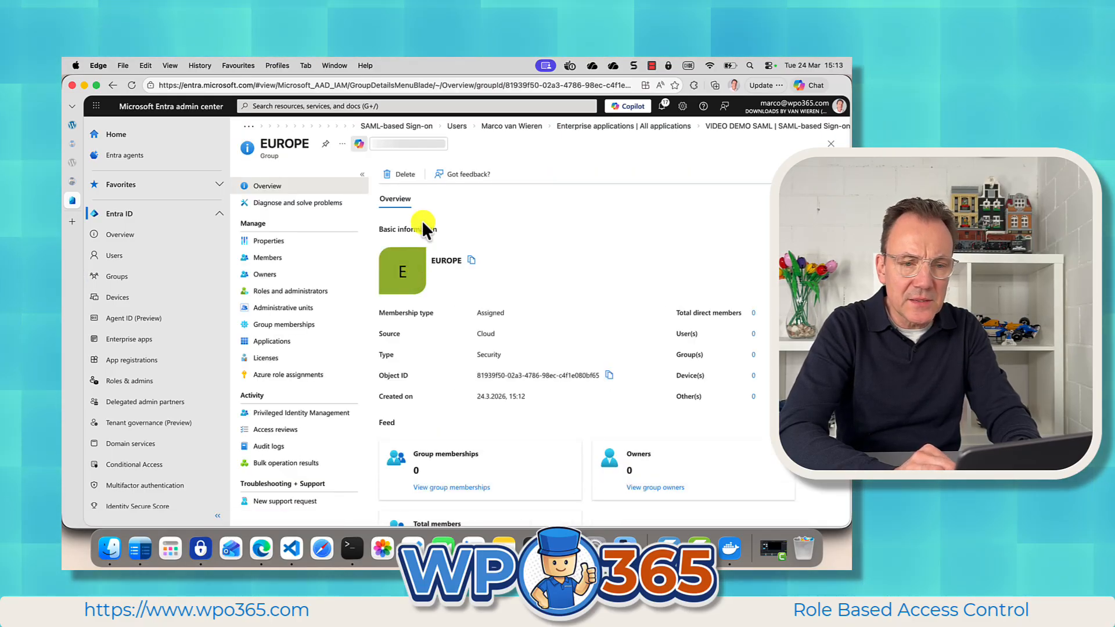
left_click(270, 259)
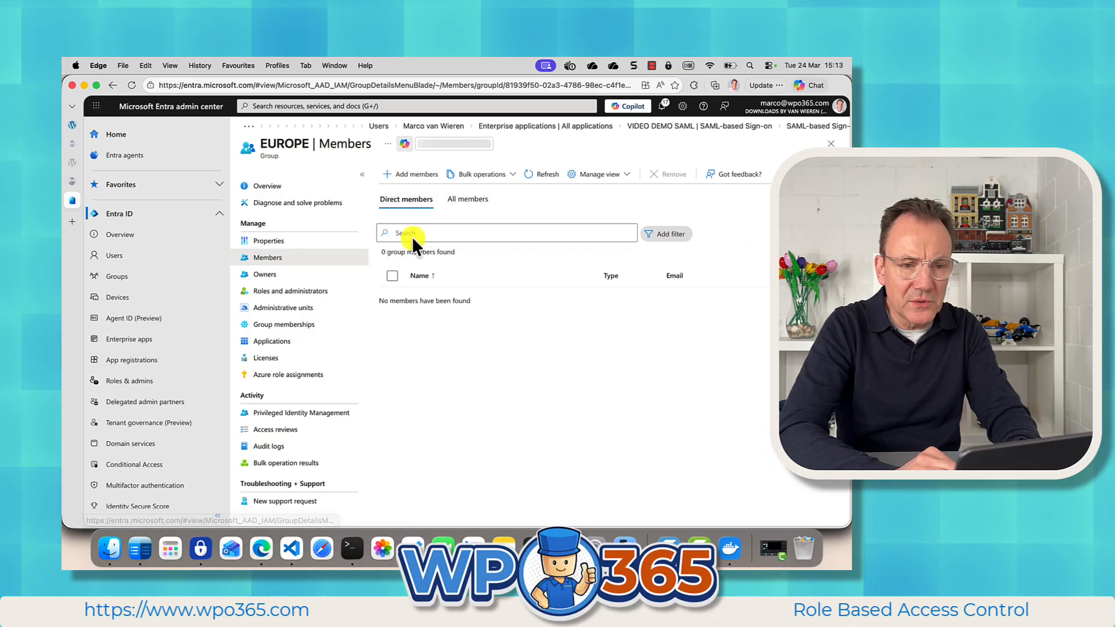
left_click(419, 176)
left_click(390, 211)
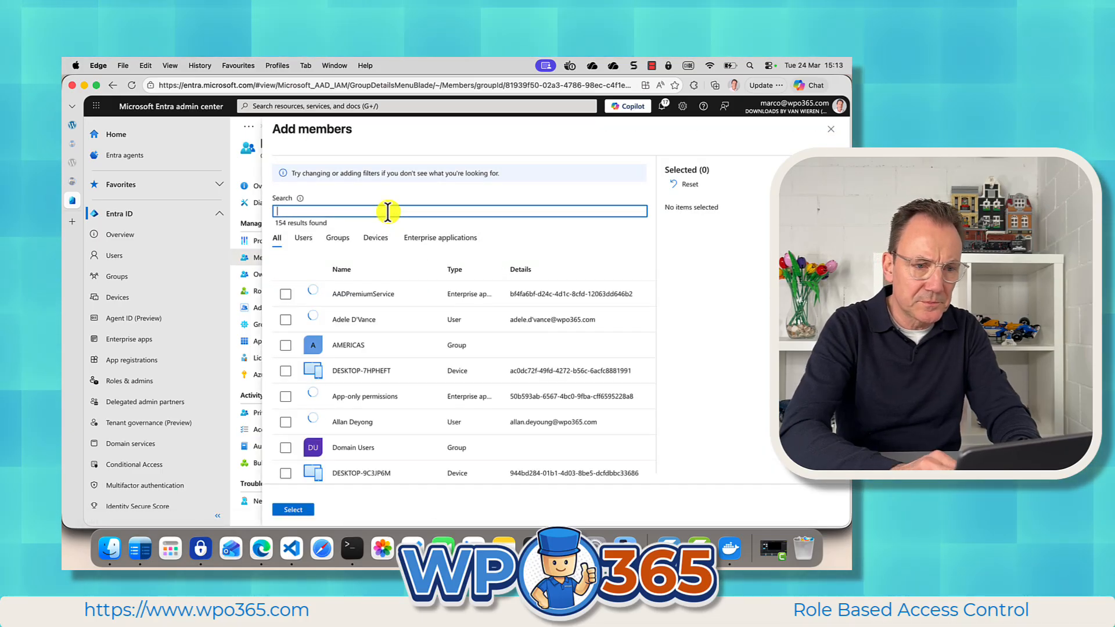
type("demo")
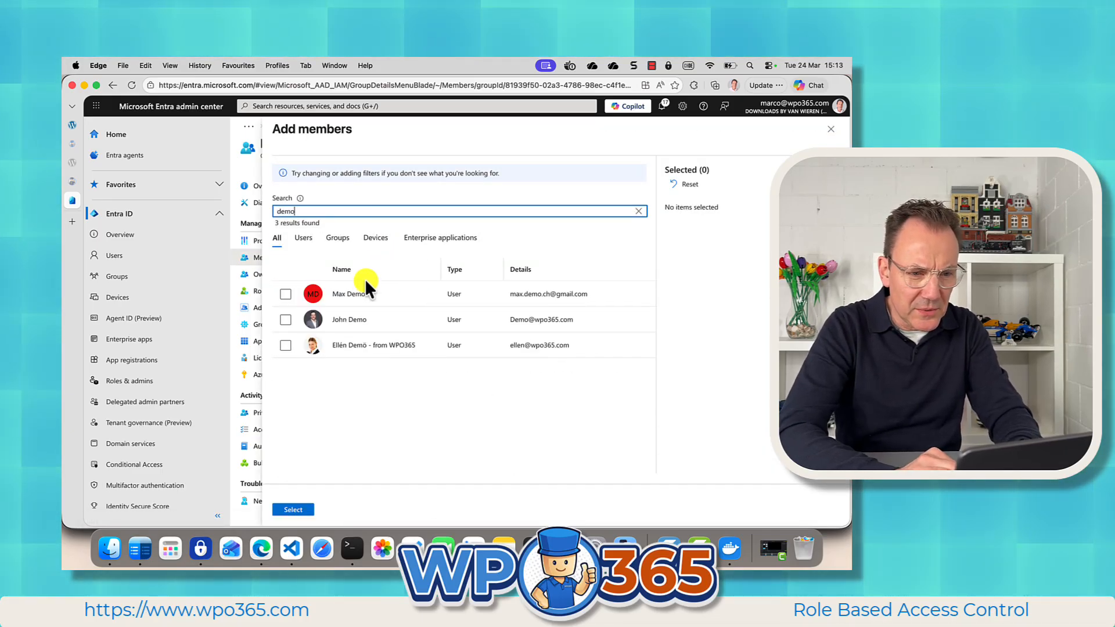
left_click(286, 320)
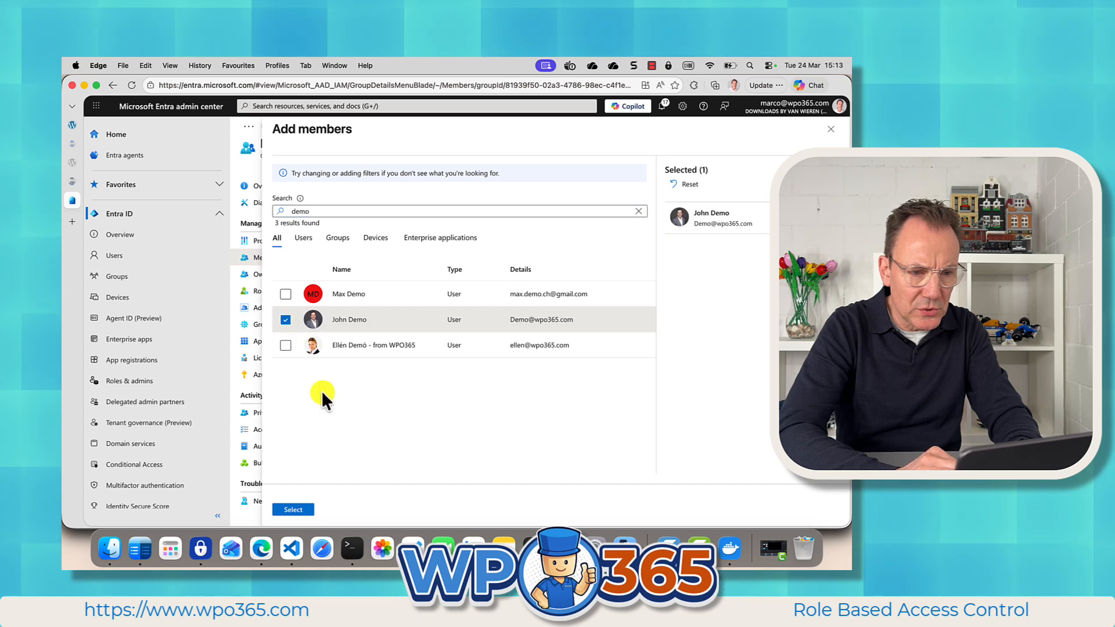
left_click(293, 510)
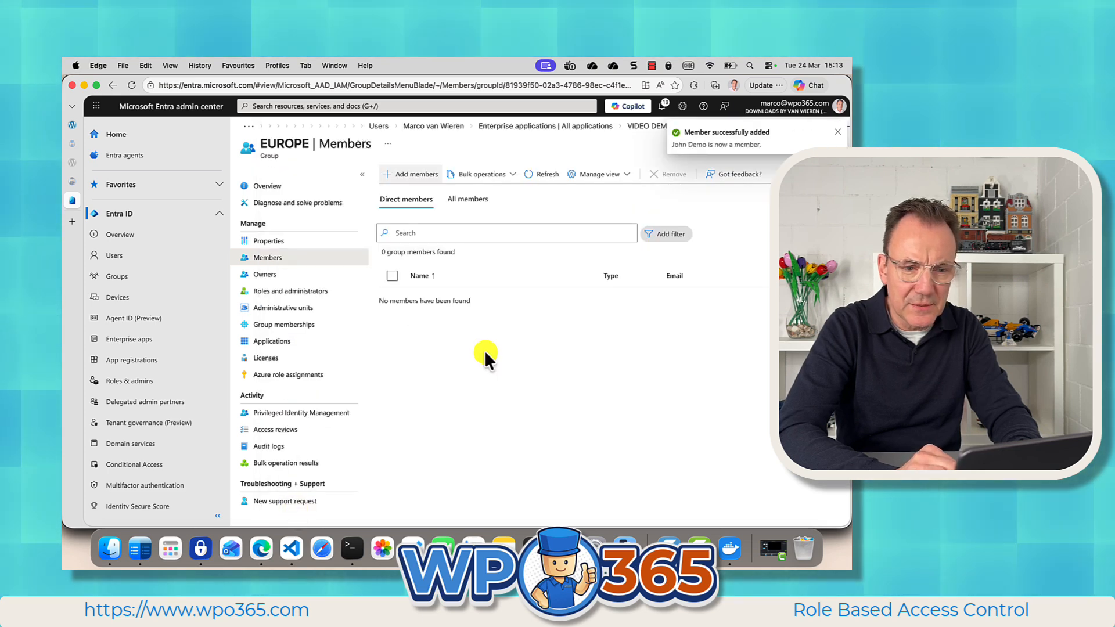
left_click(545, 181)
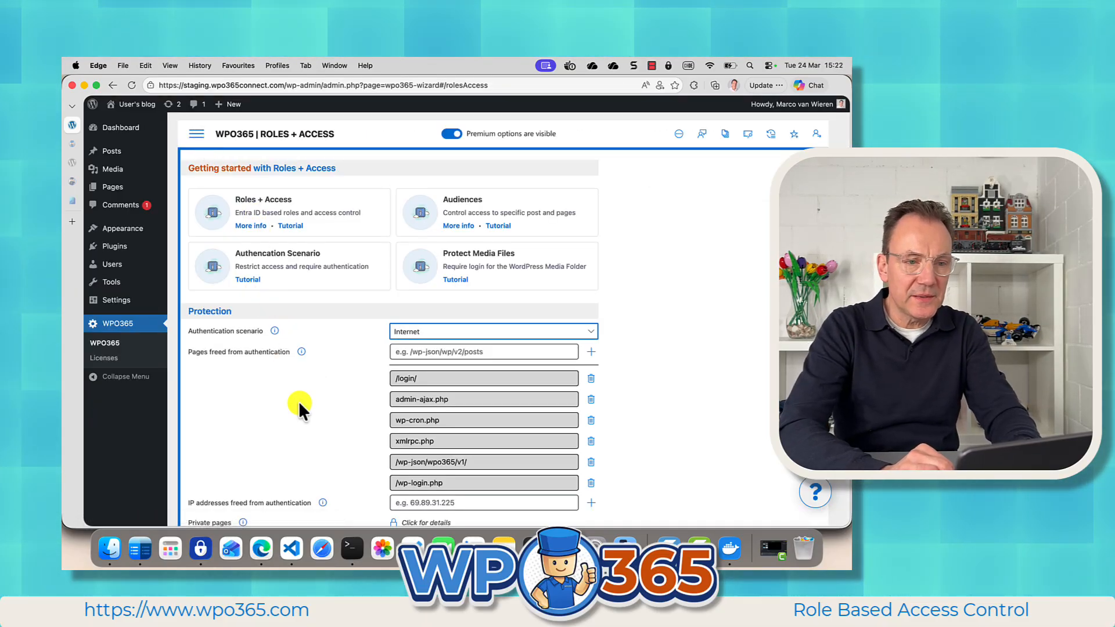
Set the Authentication scenario in WPO365's Roles + Access protection settings to Intranet
scroll(309, 396, "down", 3)
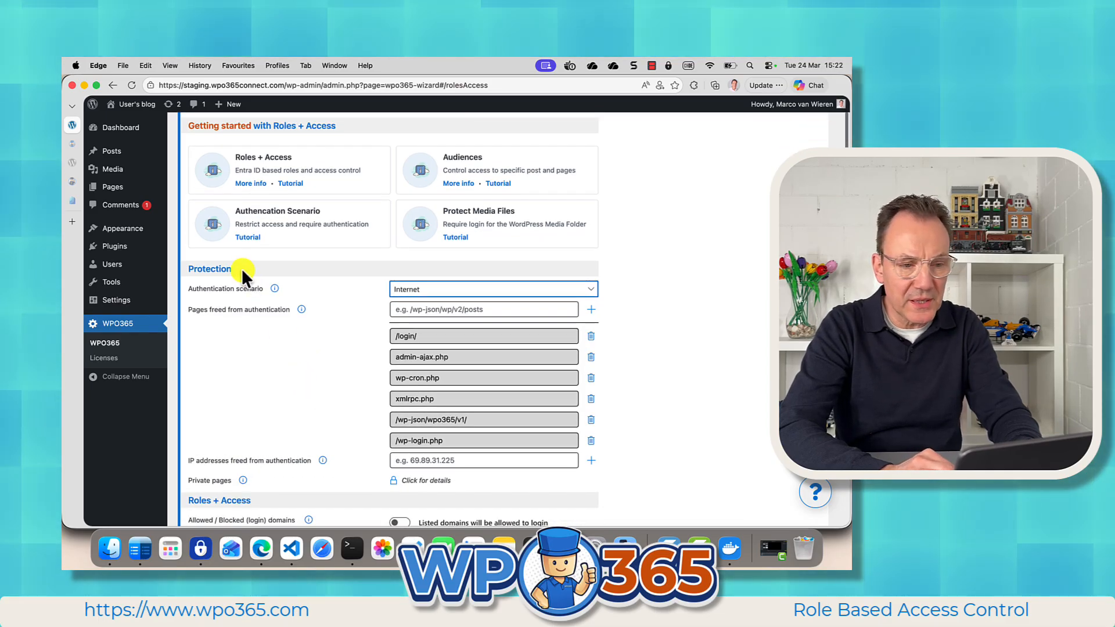
left_click(418, 293)
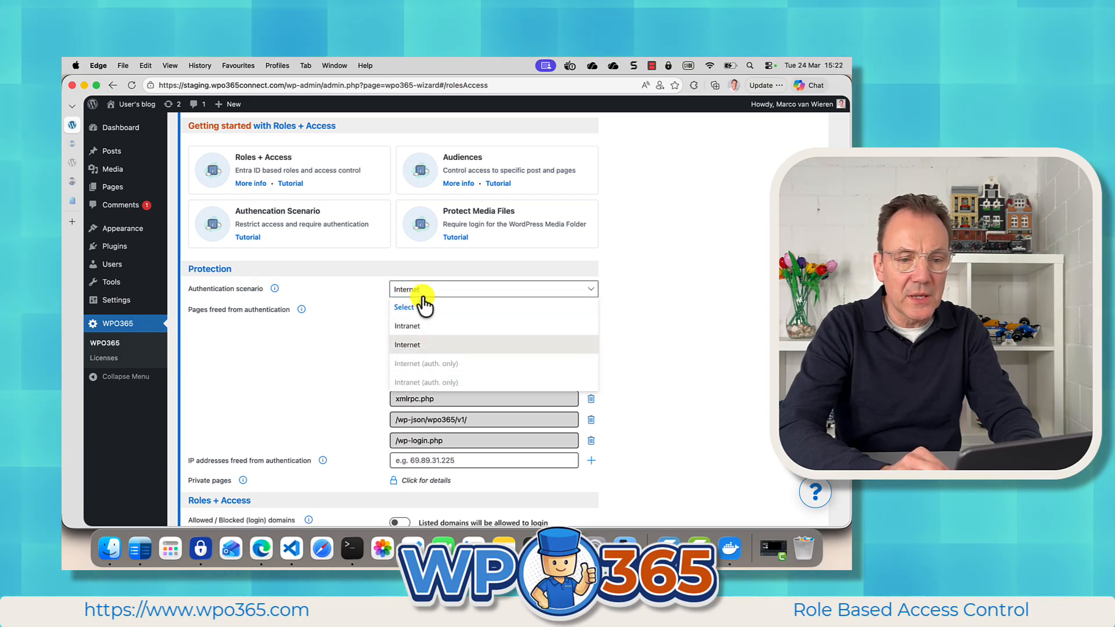
left_click(414, 335)
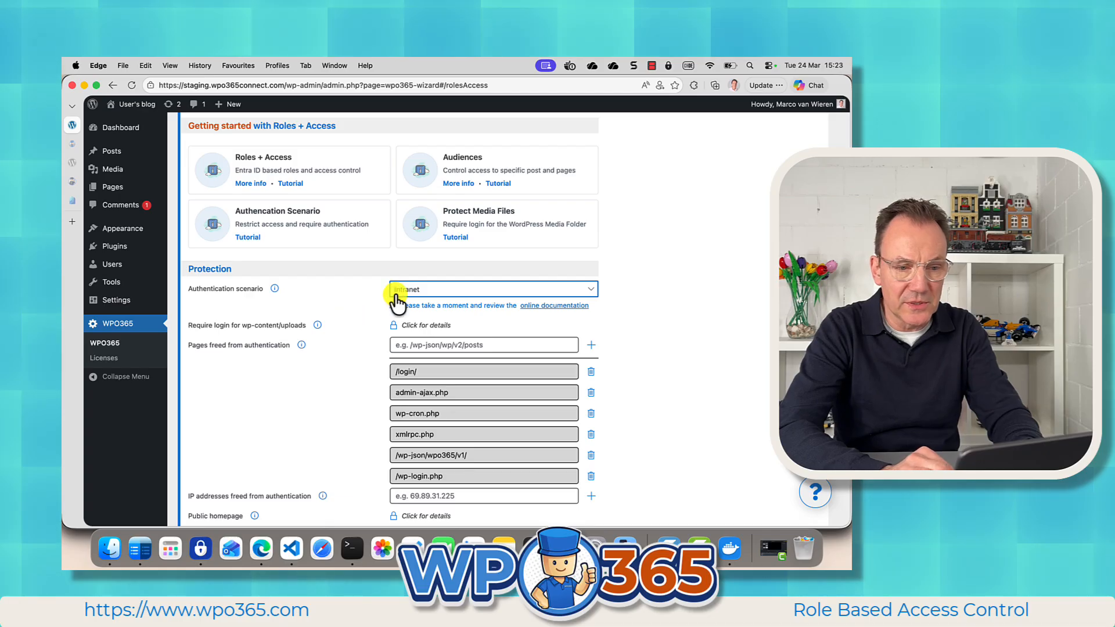
Name a new audience EUROPE in the Audiences section of WPO365's Roles + Access settings
scroll(339, 386, "down", 2)
scroll(340, 390, "down", 10)
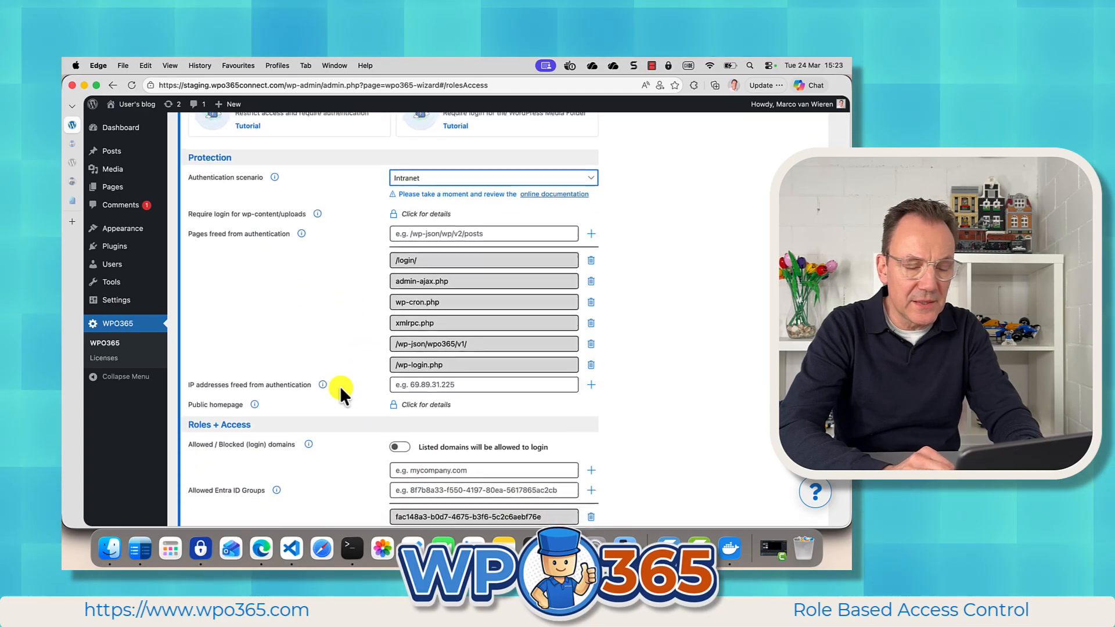
scroll(339, 385, "down", 14)
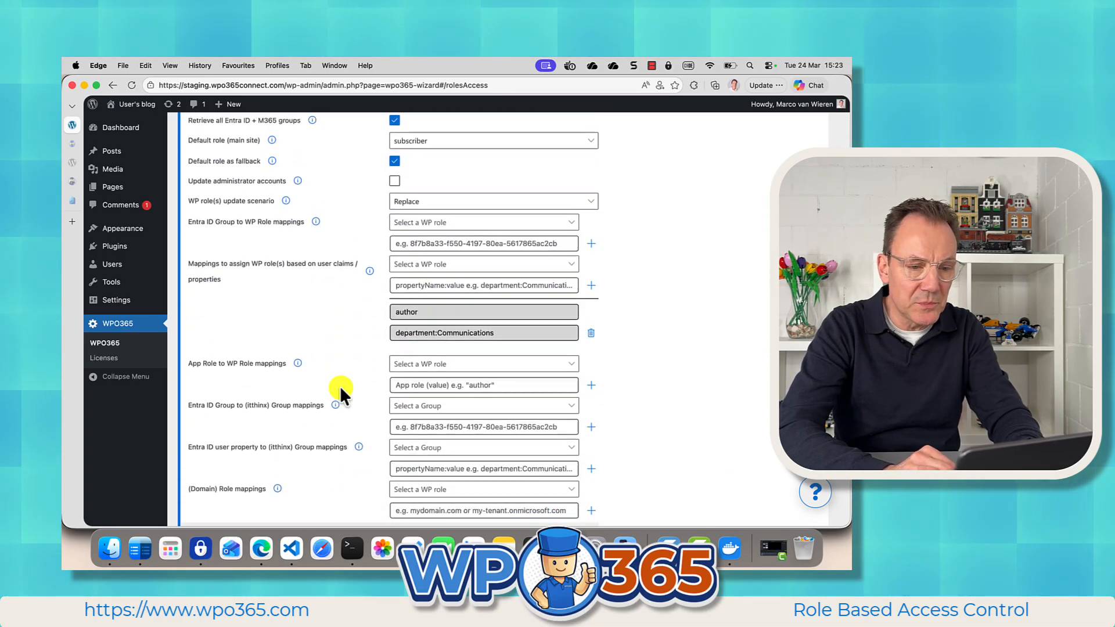
scroll(341, 388, "down", 1)
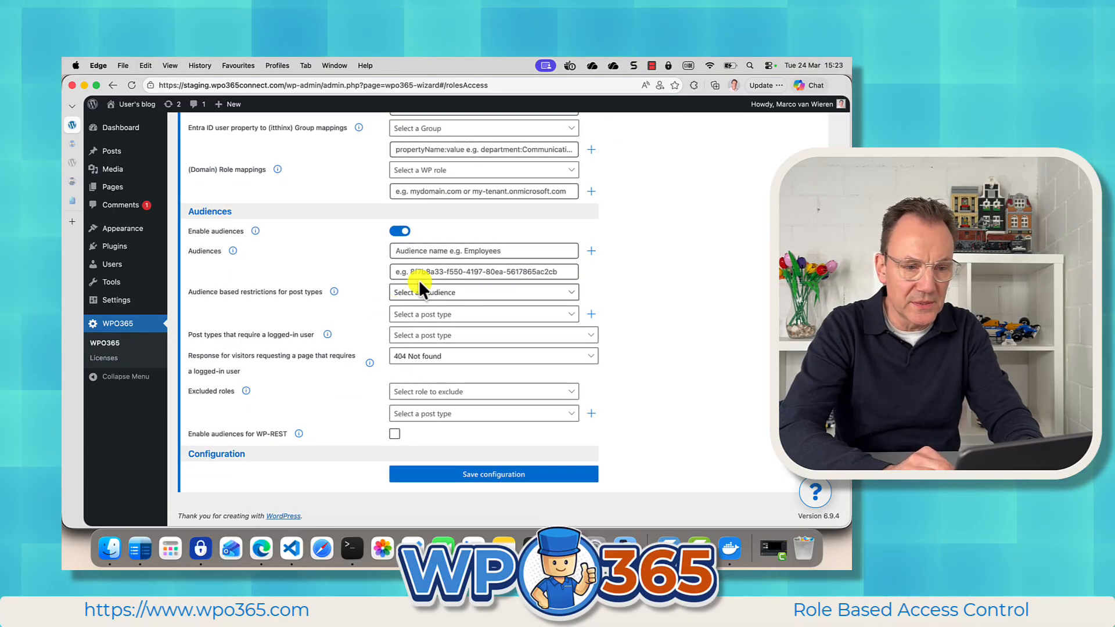
left_click(419, 250)
type("EUROPE")
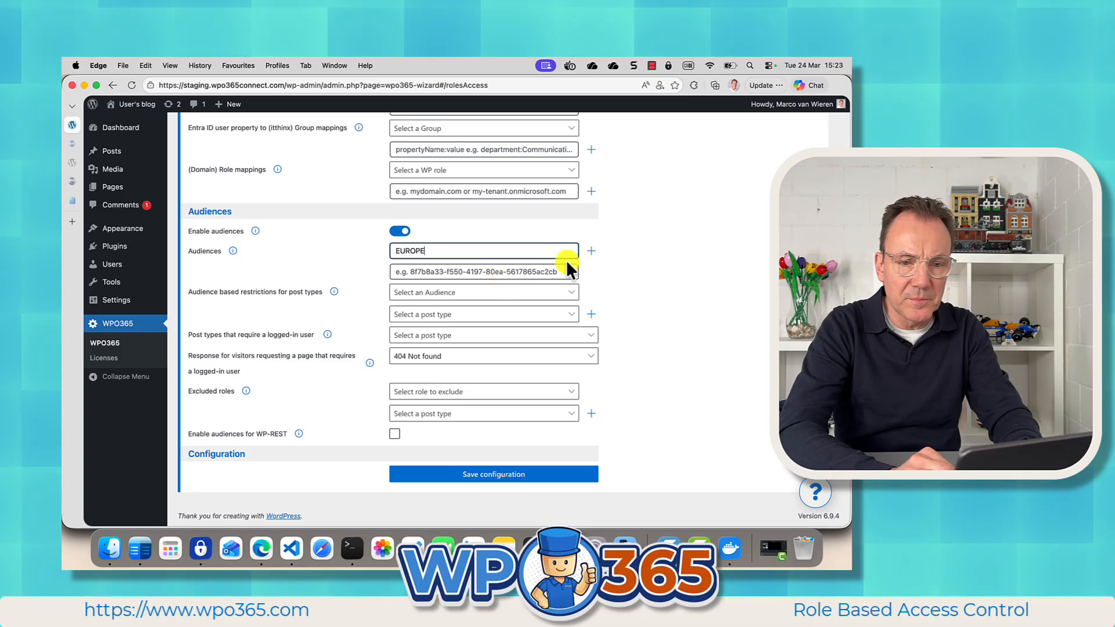
left_click(549, 272)
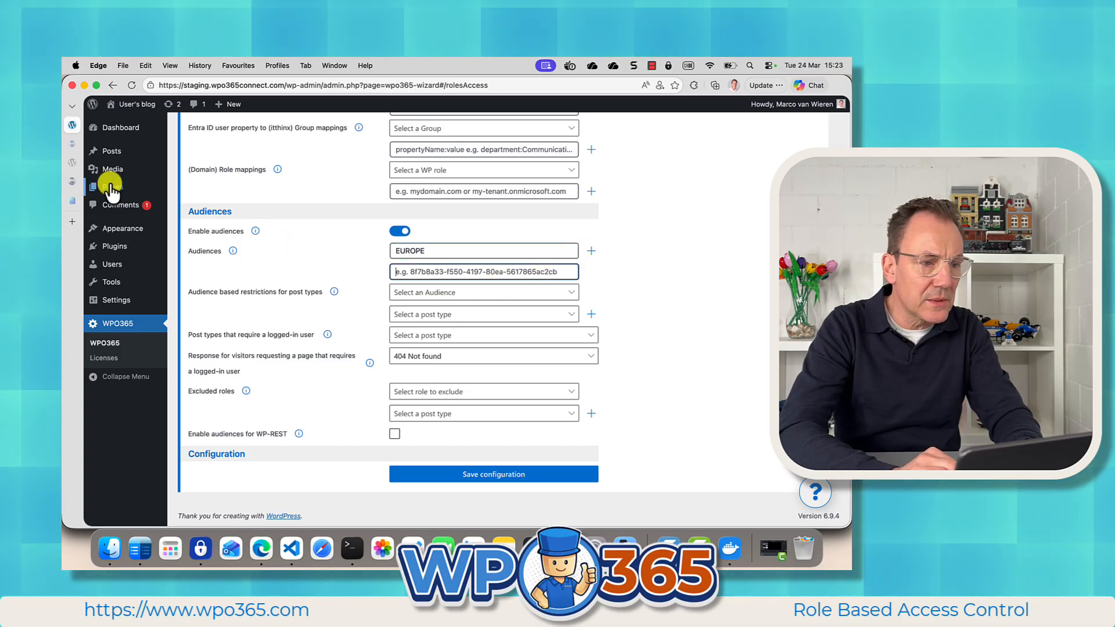
Switch to the Entra admin center and open the EUROPE group from all groups to copy its object ID
left_click(72, 202)
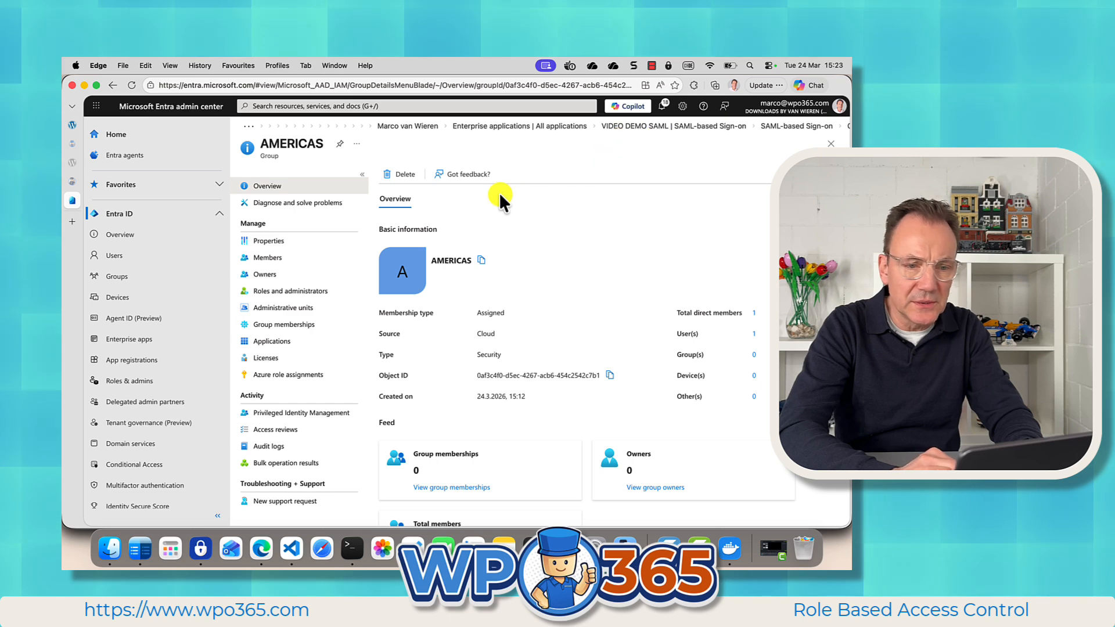
left_click(151, 282)
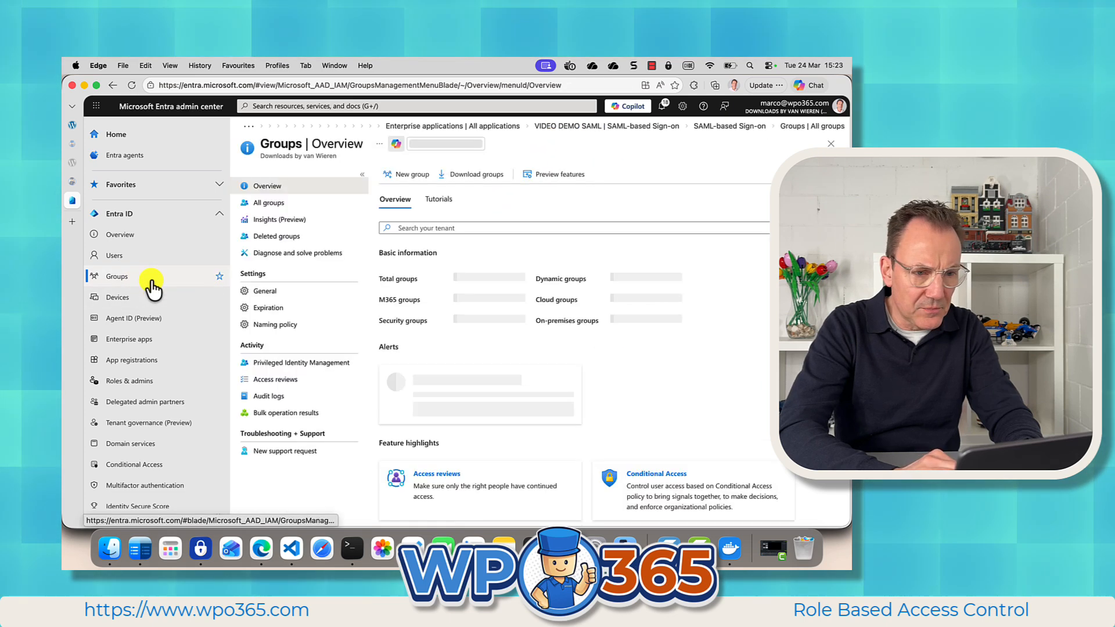
left_click(278, 205)
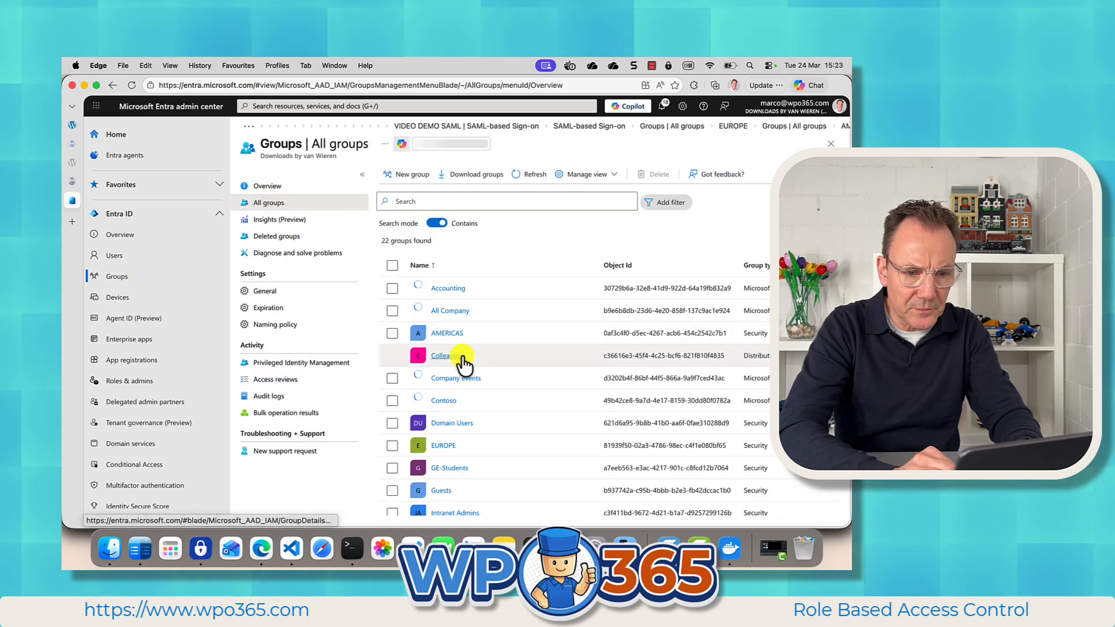
left_click(439, 445)
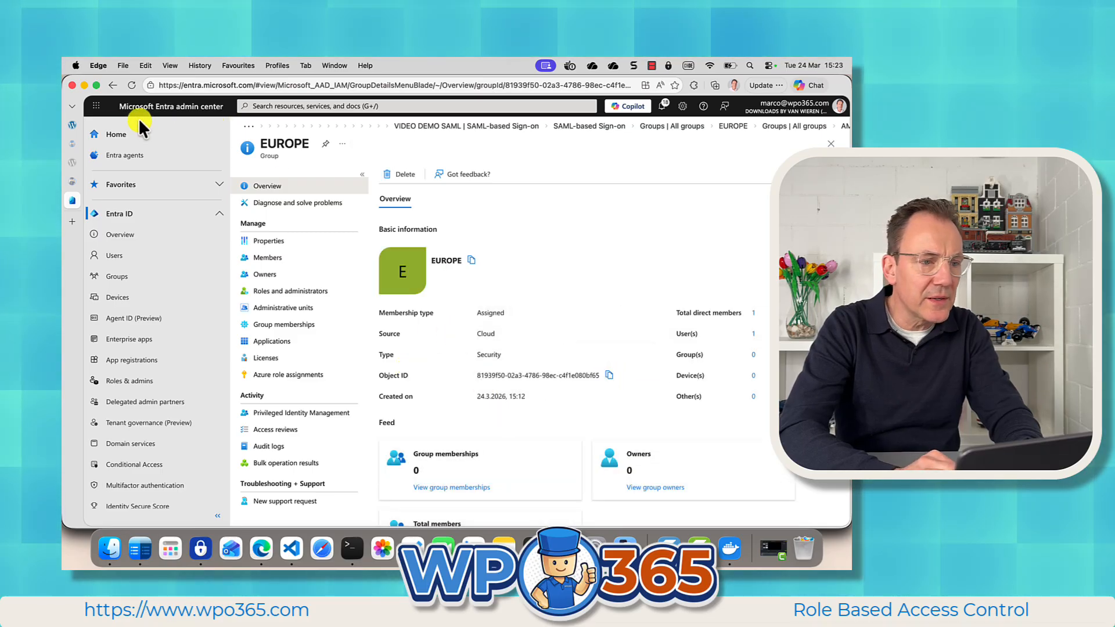
Back in the WPO365 settings, assign group object ID 81939f50-02a3-4786-98ec-c4f1e080bf65 to the EUROPE audience and add it
left_click(72, 125)
left_click(415, 271)
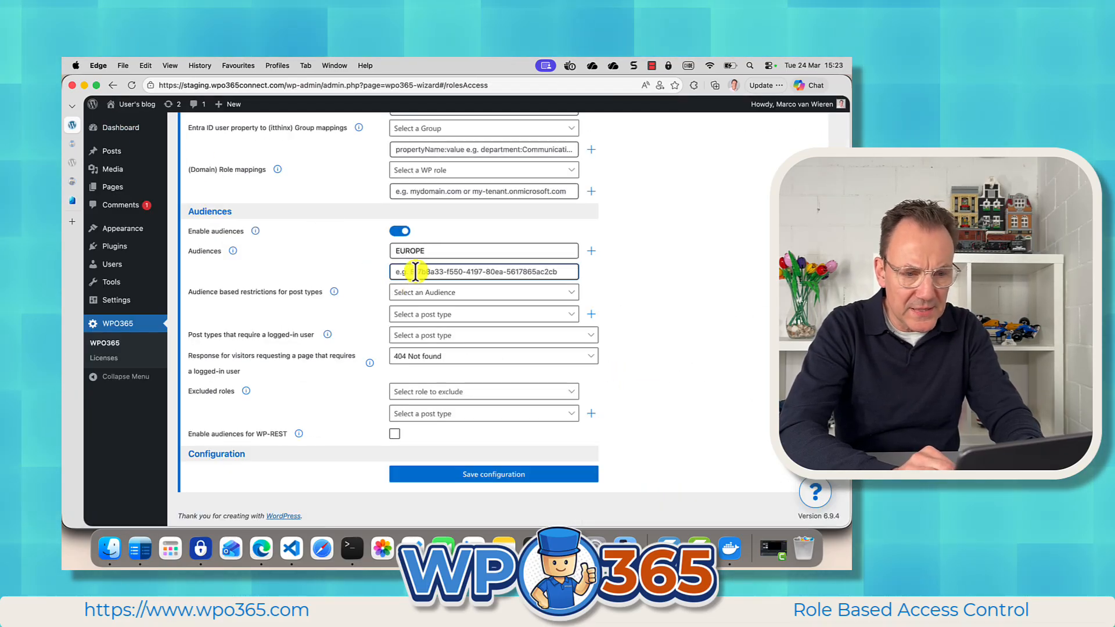
type("81939f50-02a3-4786-98ec-c4f1e080bf65")
key("Return")
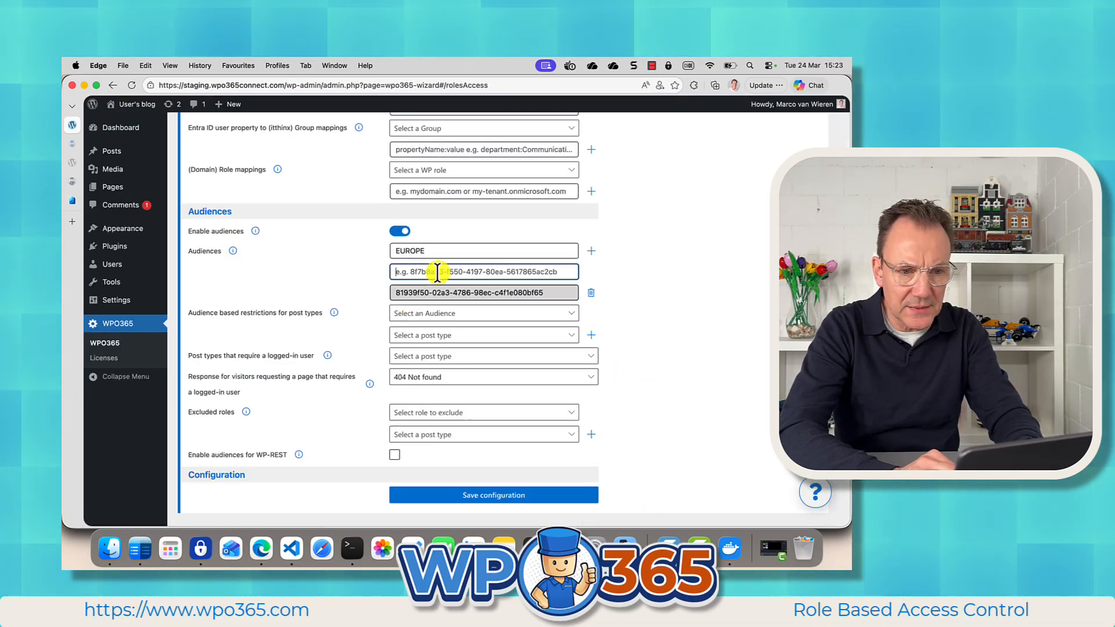
left_click(592, 254)
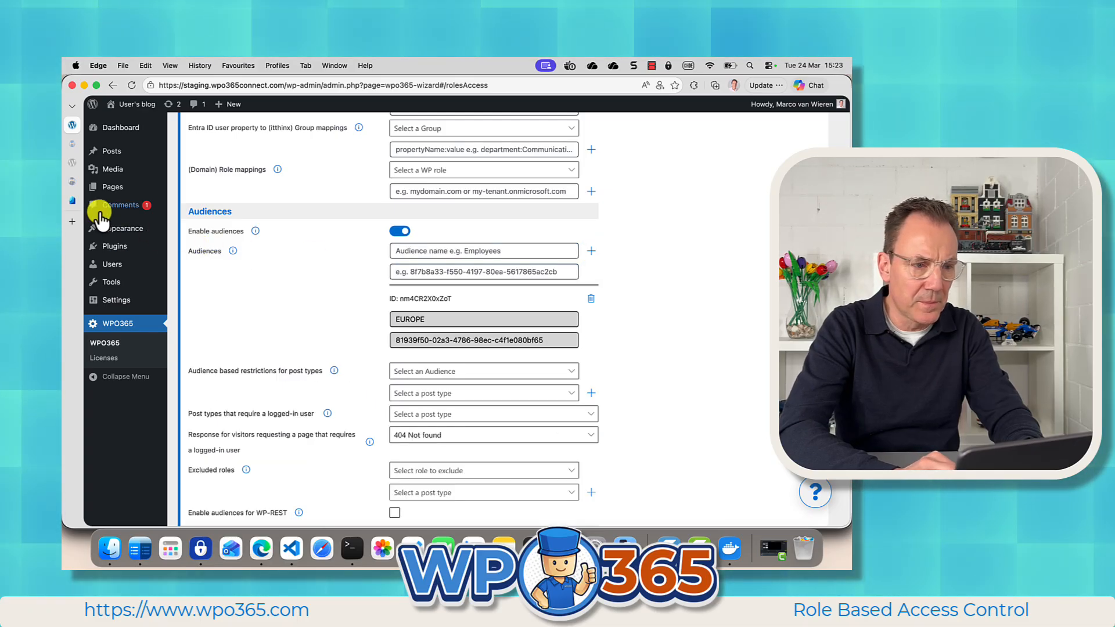
Switch to the Entra admin center, open the AMERICAS group and copy its object ID
left_click(73, 198)
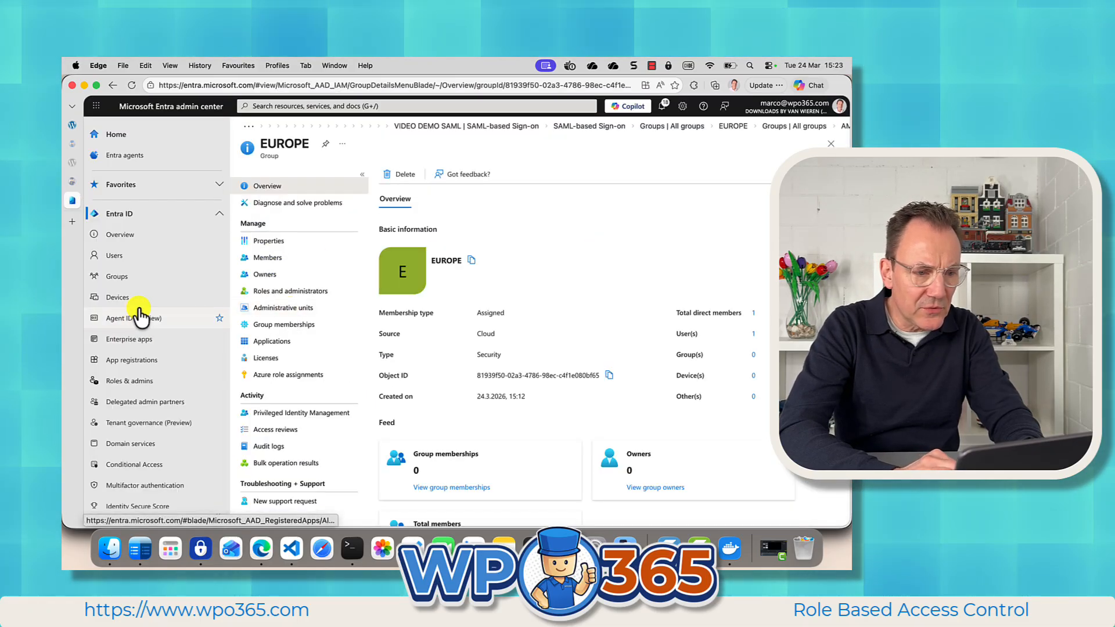
left_click(143, 279)
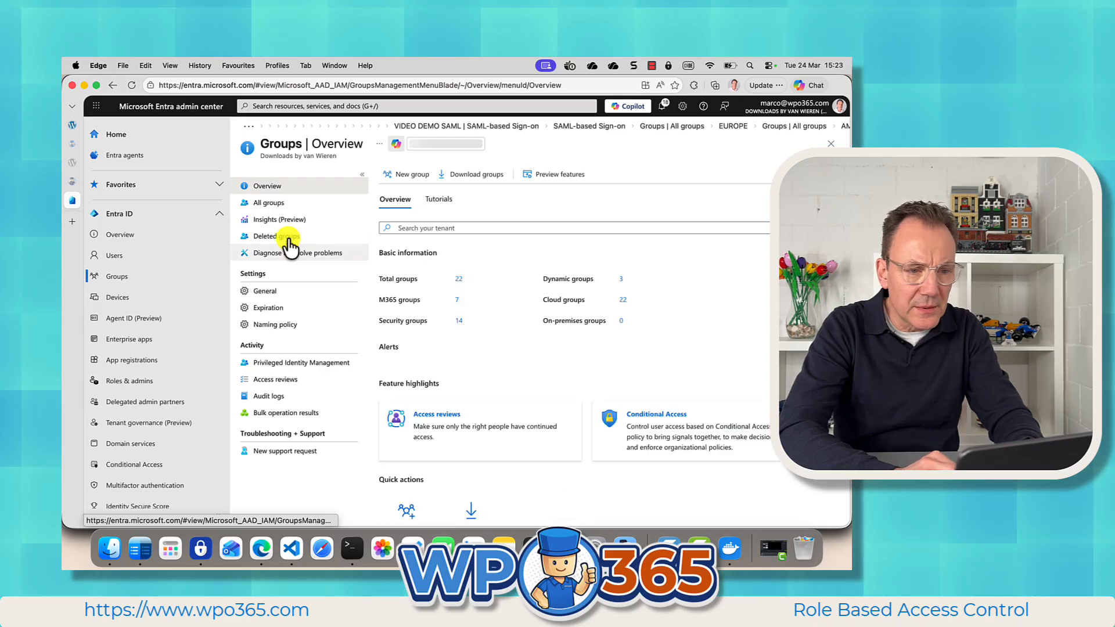
left_click(280, 202)
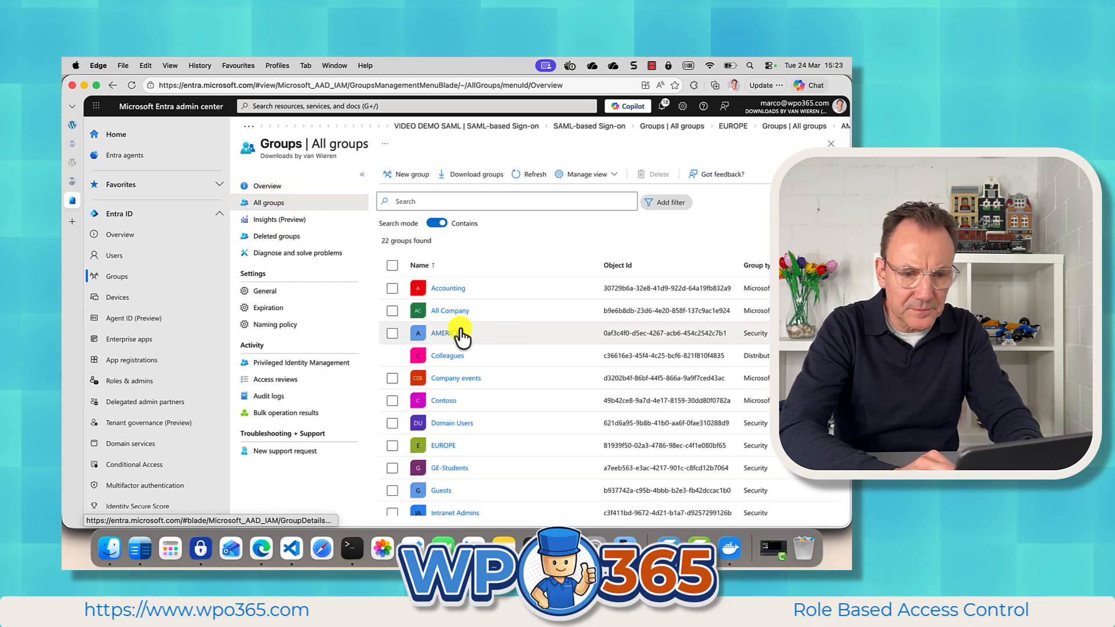
left_click(456, 332)
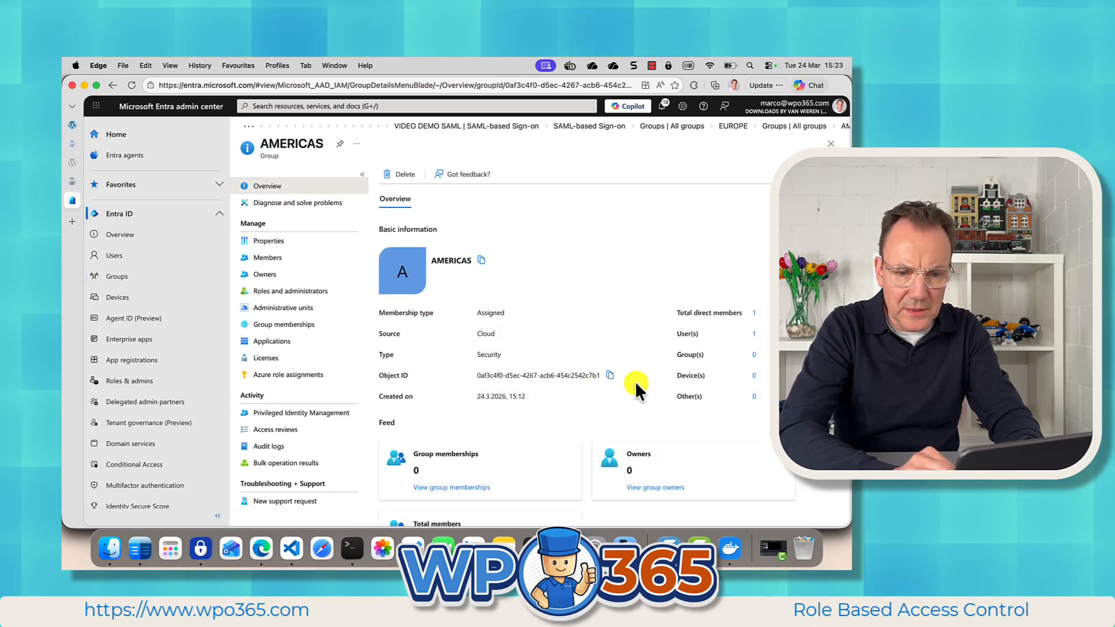
left_click(610, 375)
Add an AMERICAS audience in WPO365 with group object ID 0af3c4f0-d5ec-4267-acb6-454c2542c7b1 and save the configuration
left_click(72, 124)
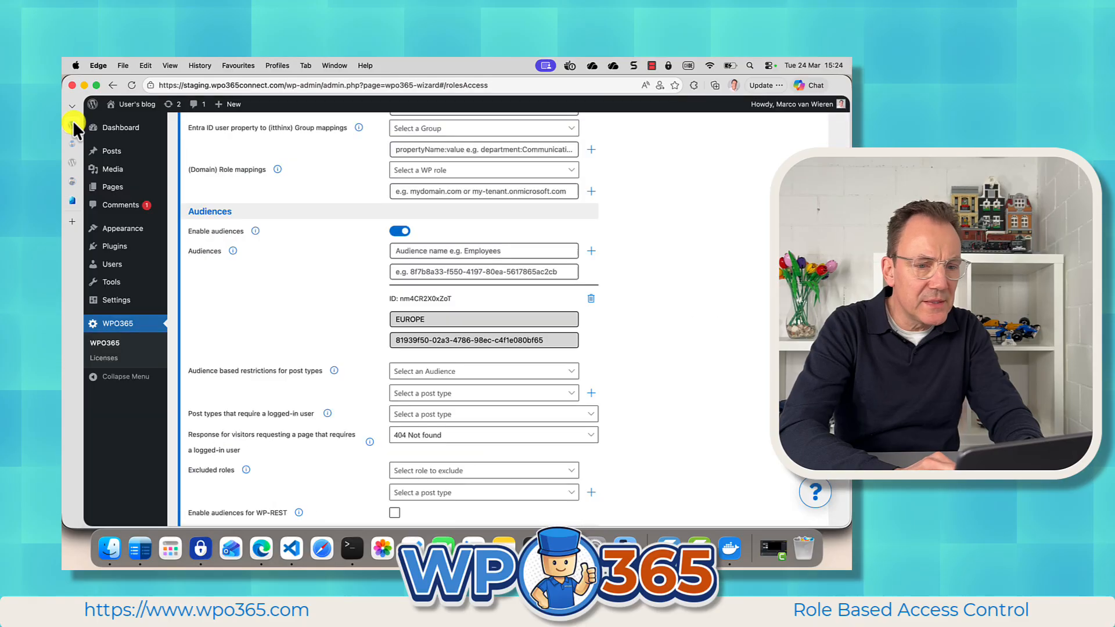
left_click(413, 250)
type("AMERICAS")
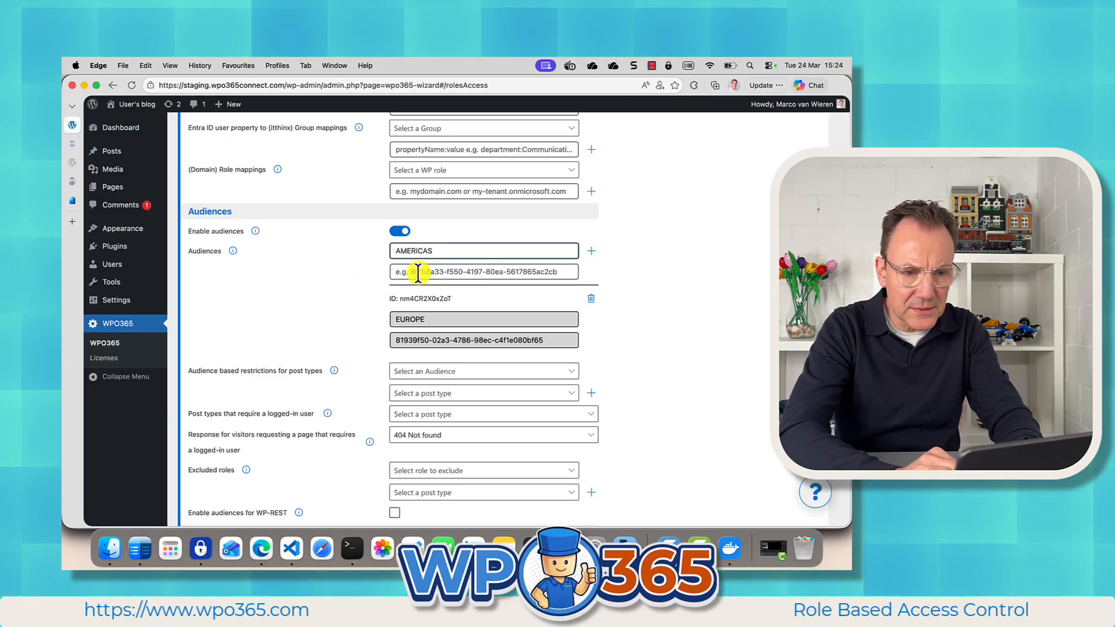
left_click(417, 271)
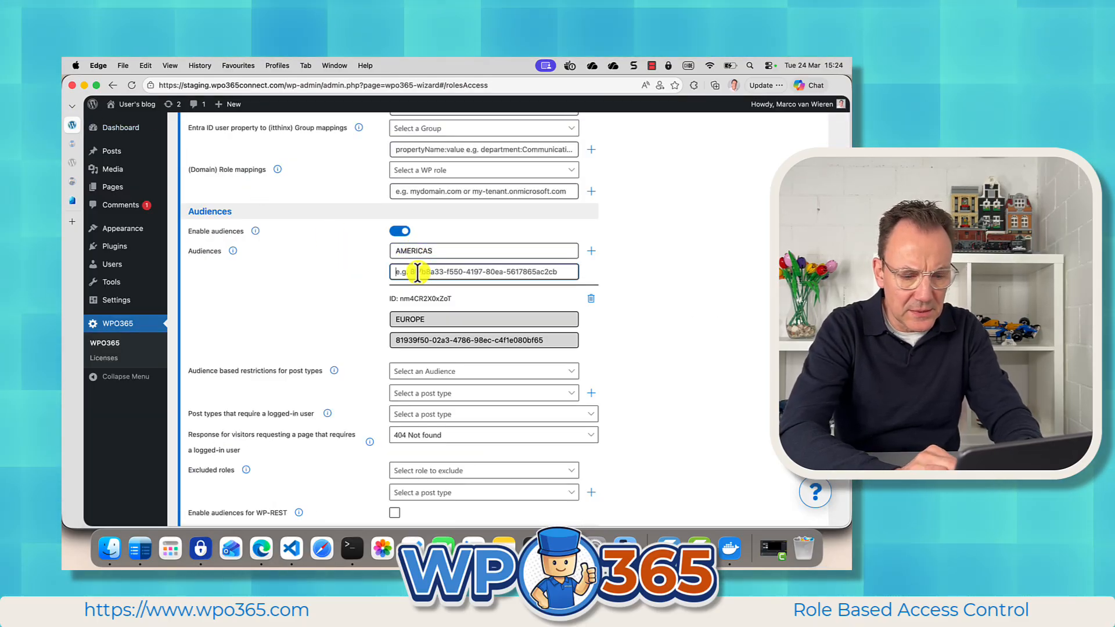
key("super+v")
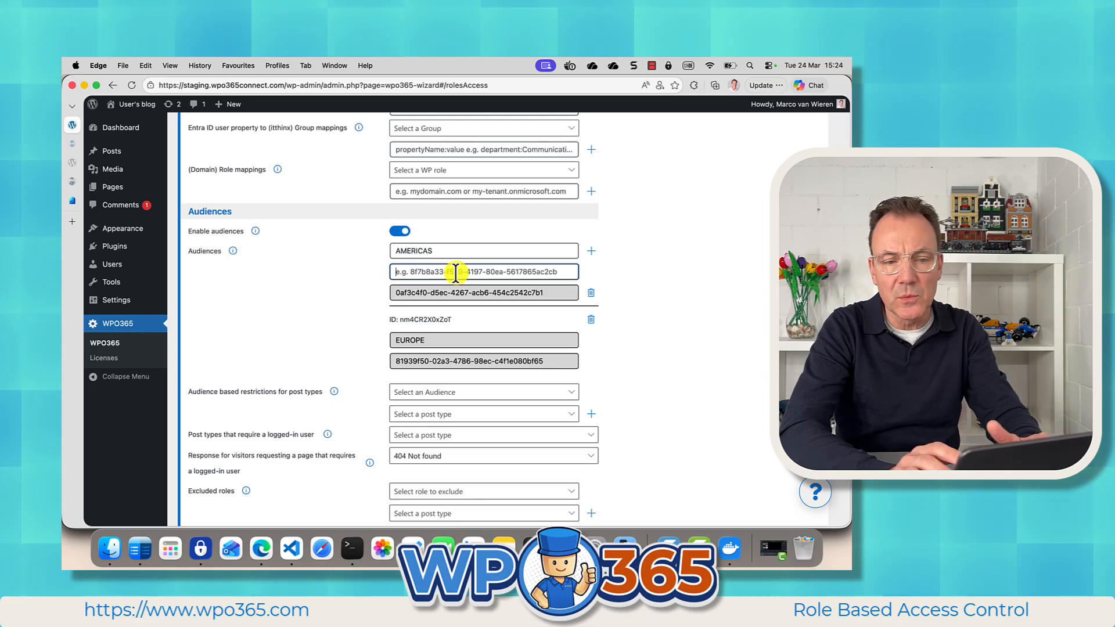
left_click(592, 251)
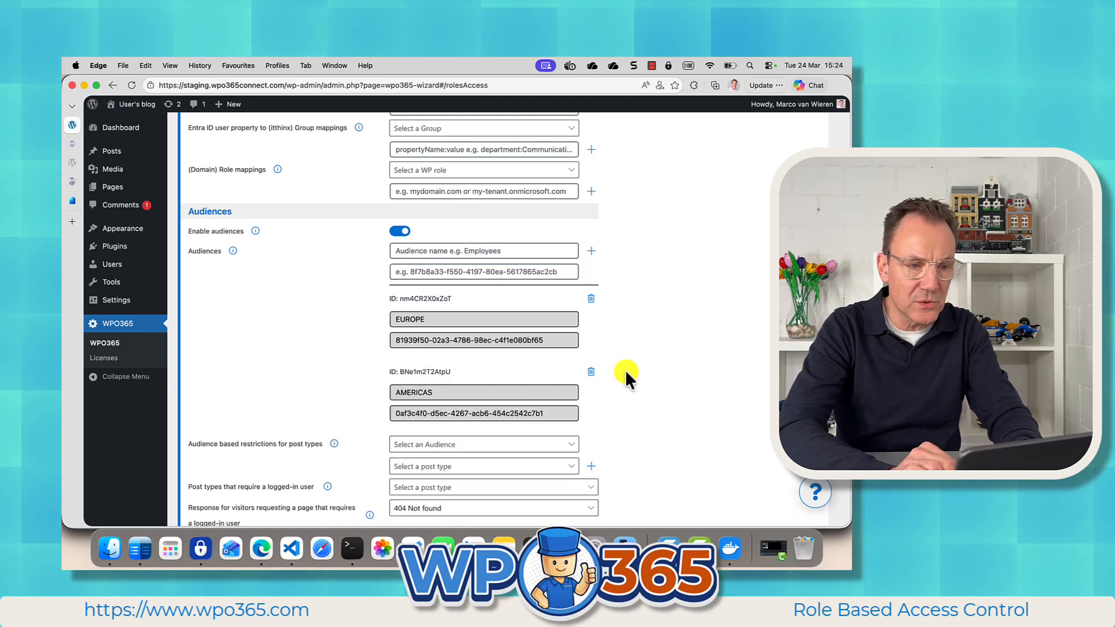
scroll(625, 369, "down", 5)
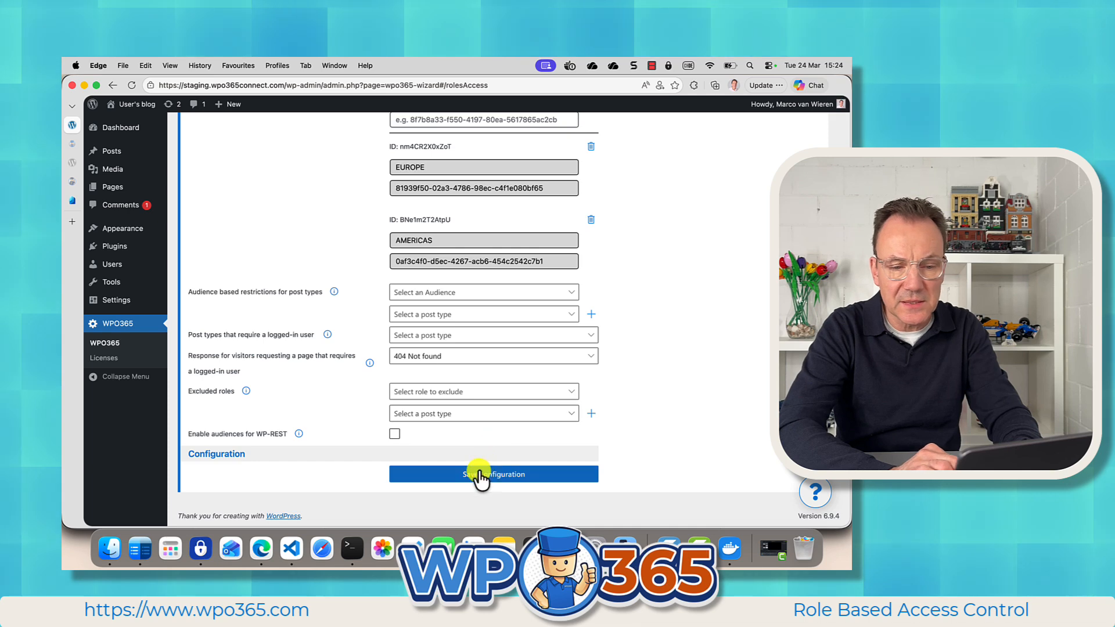
left_click(479, 475)
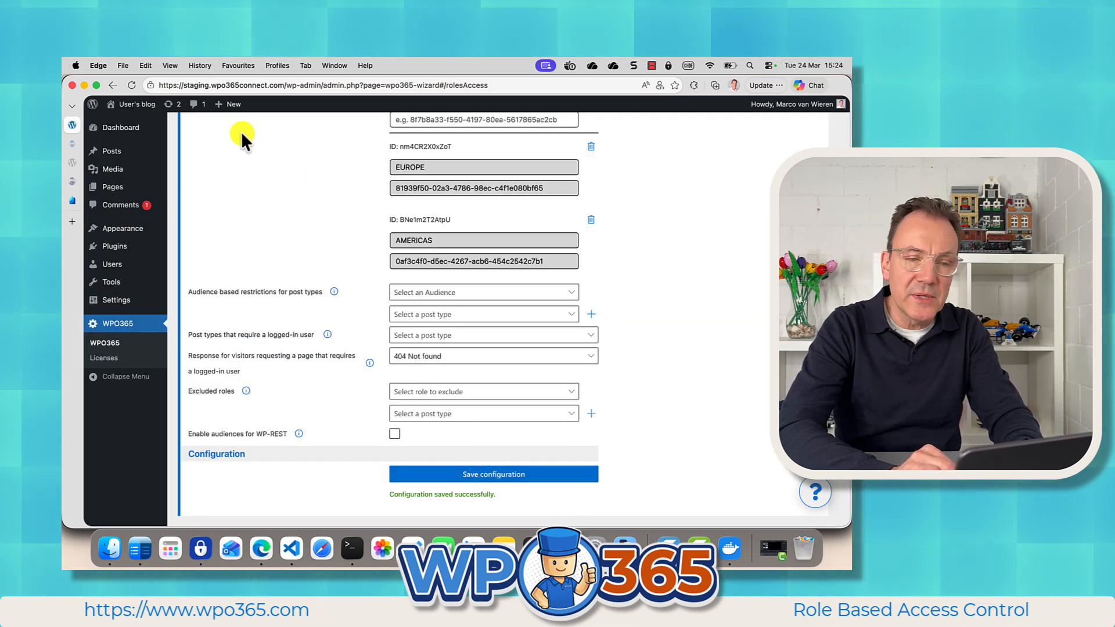
Create a new post titled AMERICAS ONLY and restrict it to the AMERICAS audience
left_click(226, 122)
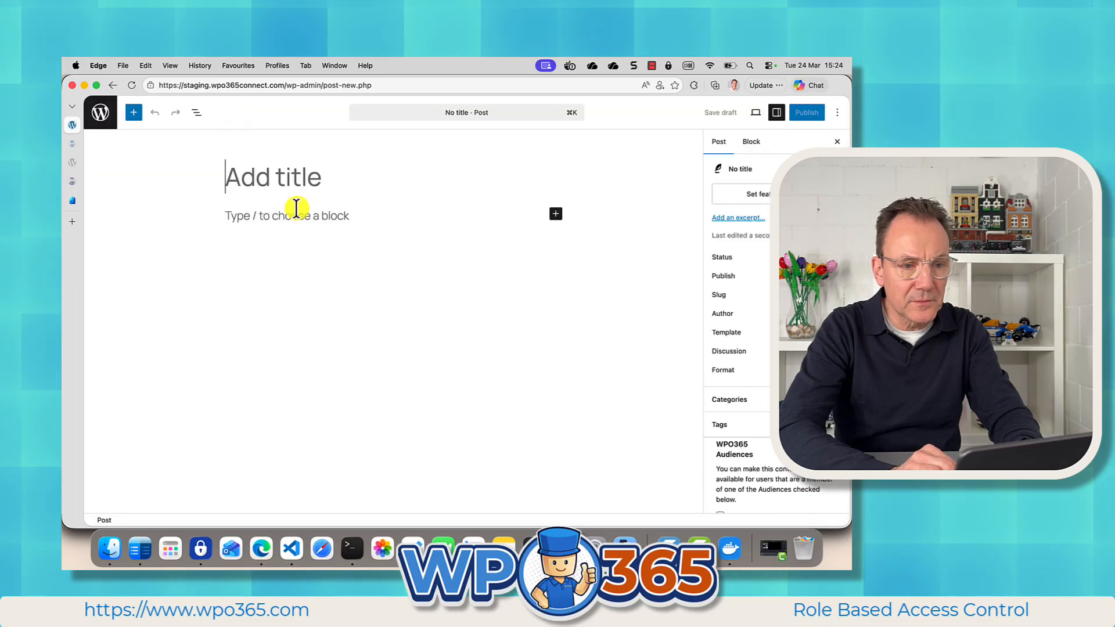
type("AMERICAS")
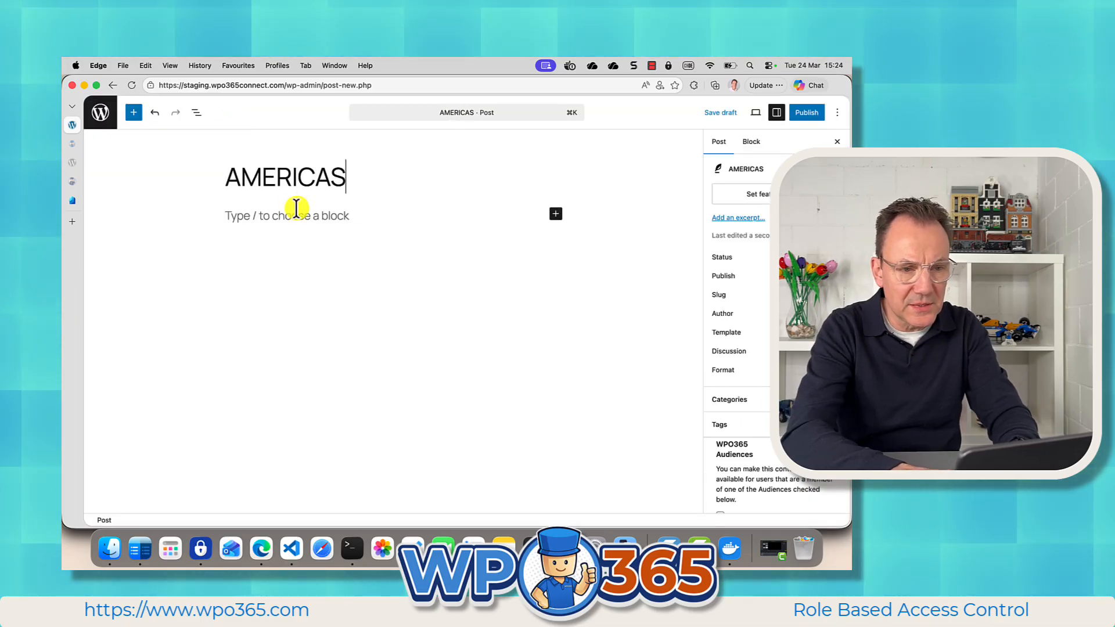
type(" ONLY")
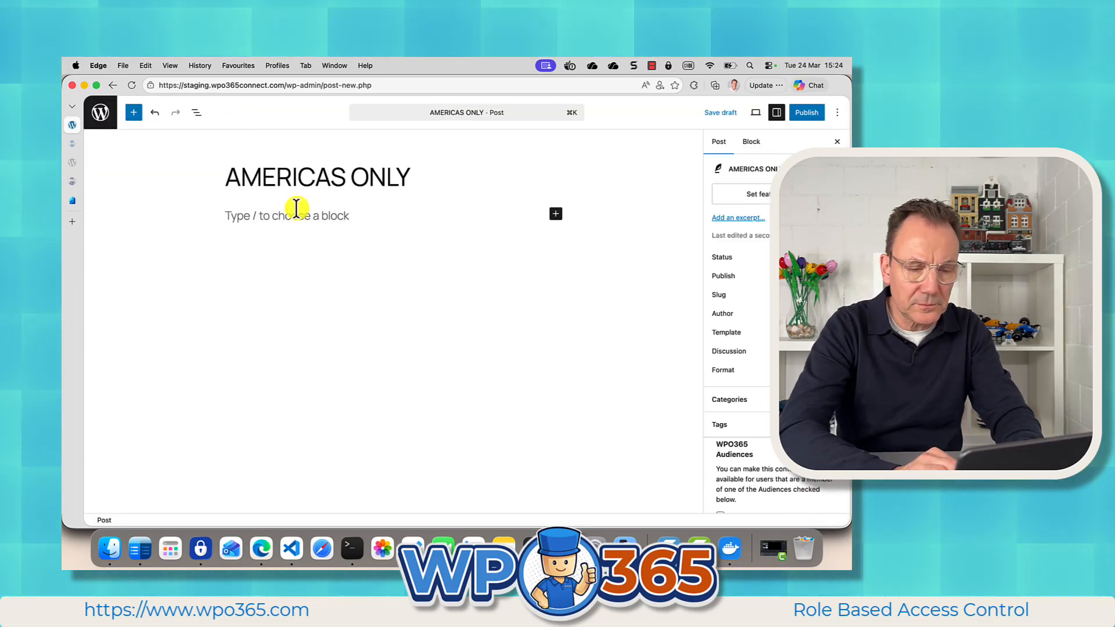
scroll(751, 384, "down", 2)
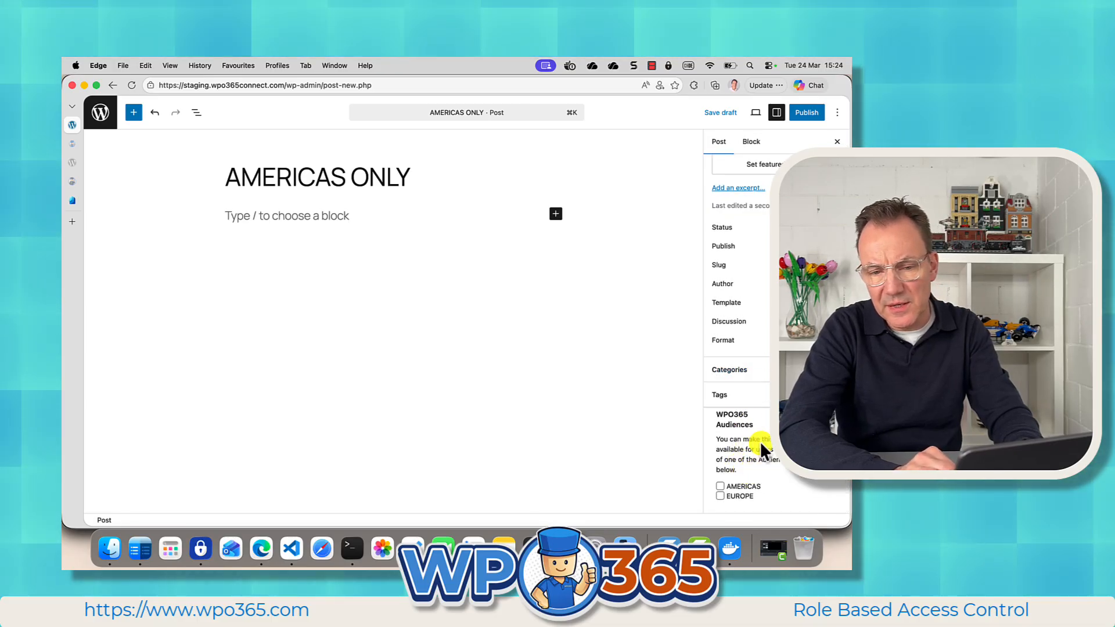
left_click(721, 488)
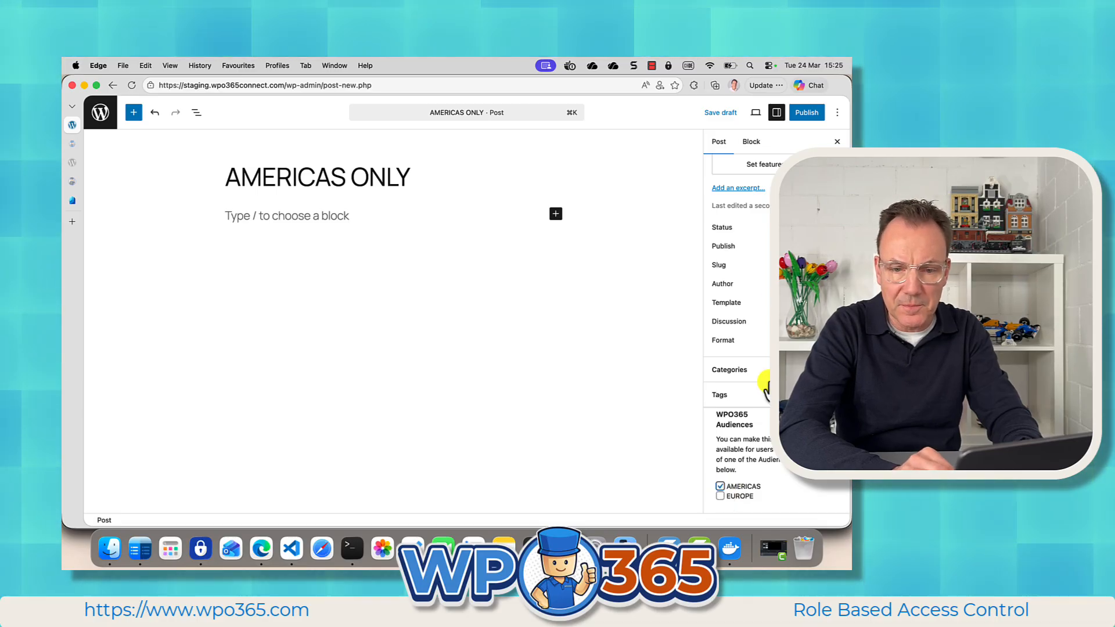
Publish the AMERICAS ONLY post and view it on the site
left_click(807, 113)
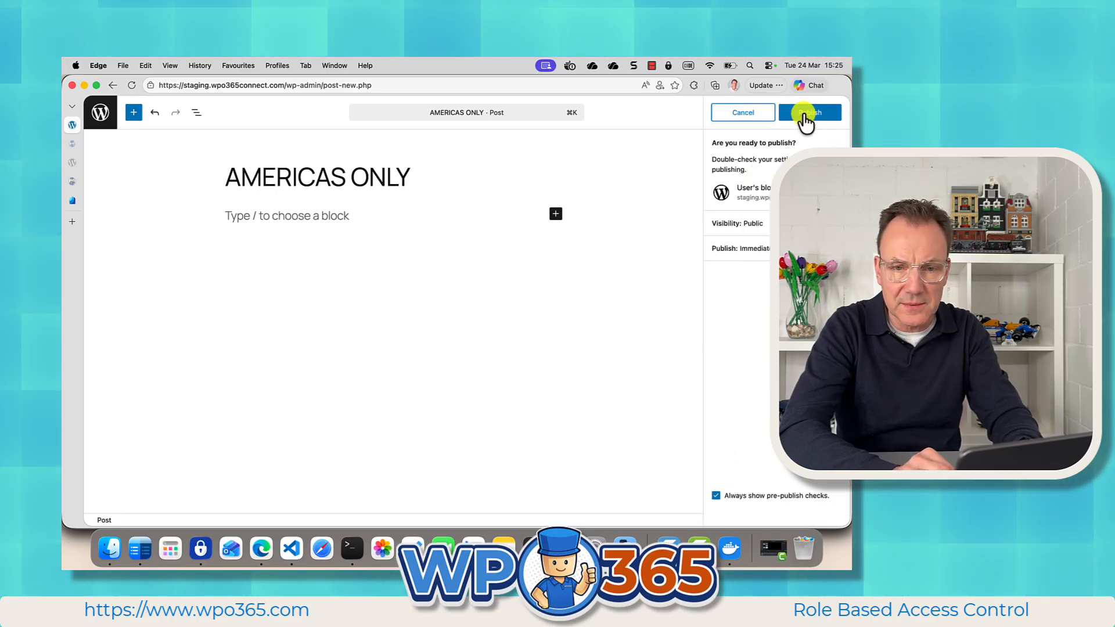
left_click(807, 113)
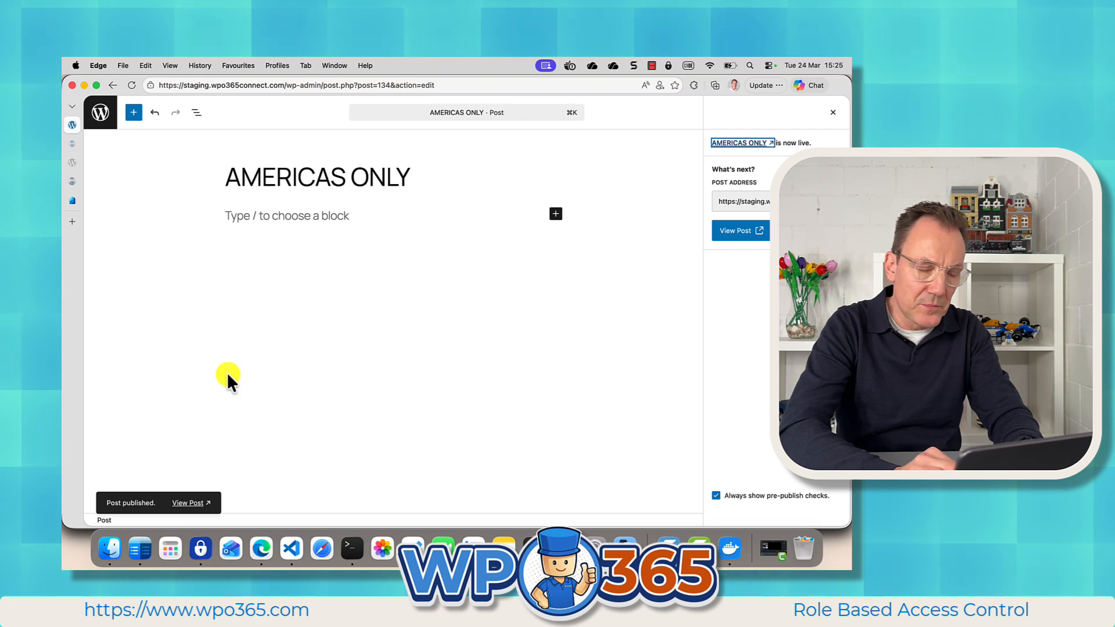
left_click(196, 503)
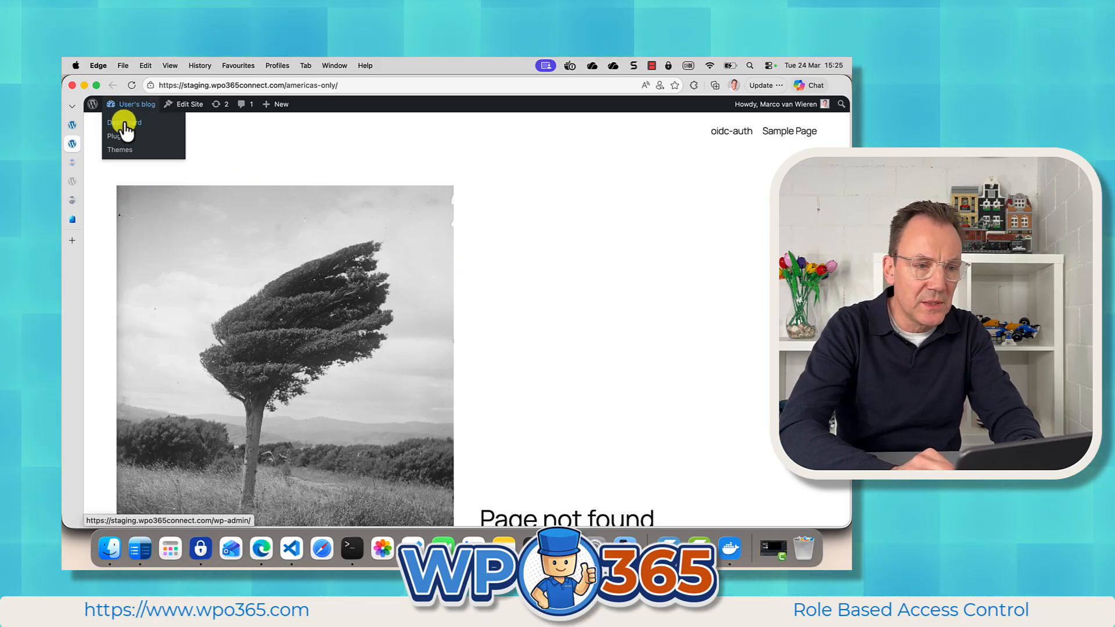
Return to the WordPress dashboard and open the Audiences settings on WPO365's Roles + Access page
left_click(124, 119)
left_click(133, 365)
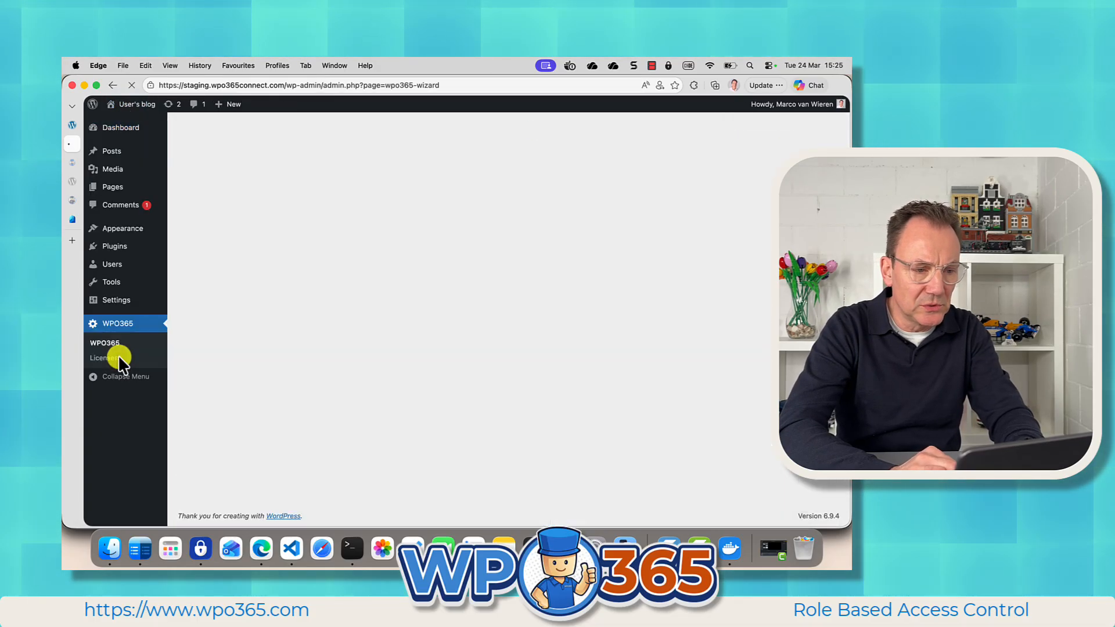
left_click(194, 135)
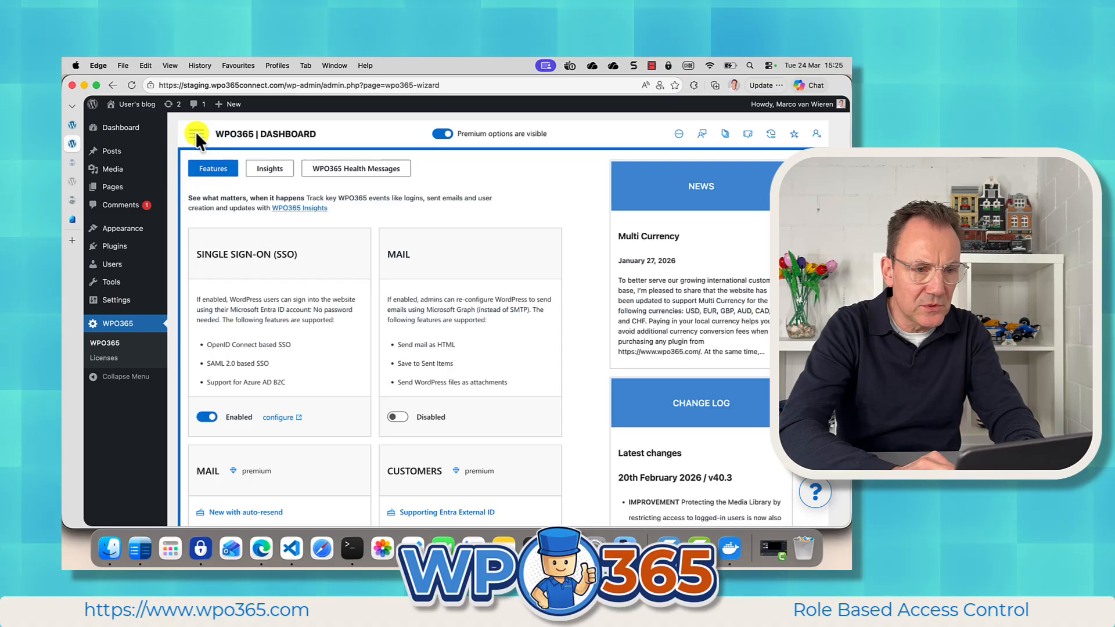
left_click(197, 137)
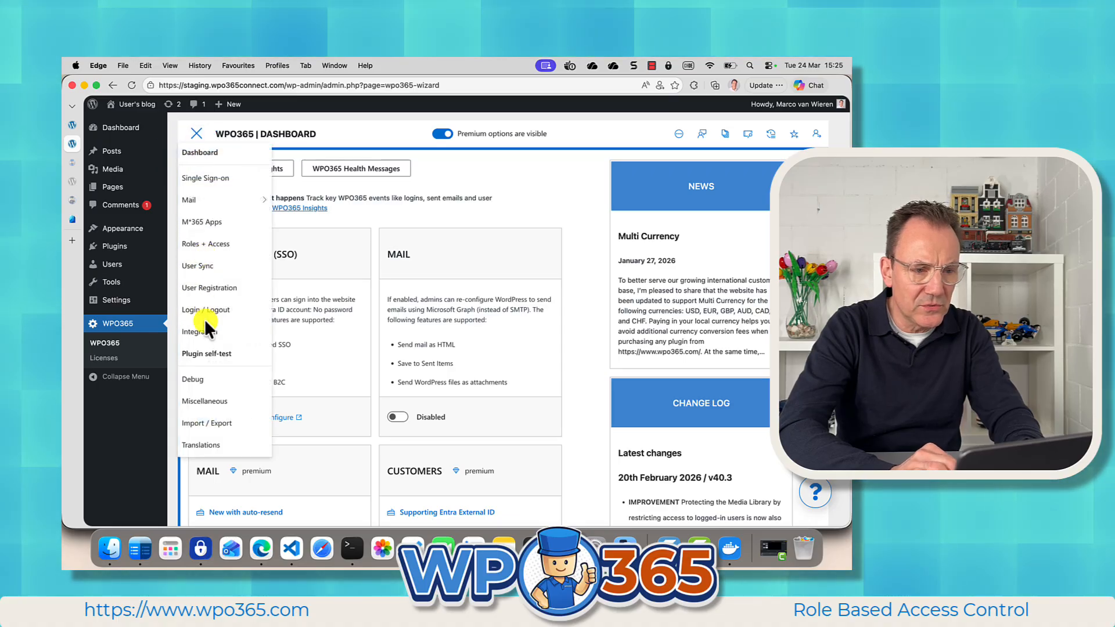
left_click(211, 249)
scroll(309, 478, "down", 10)
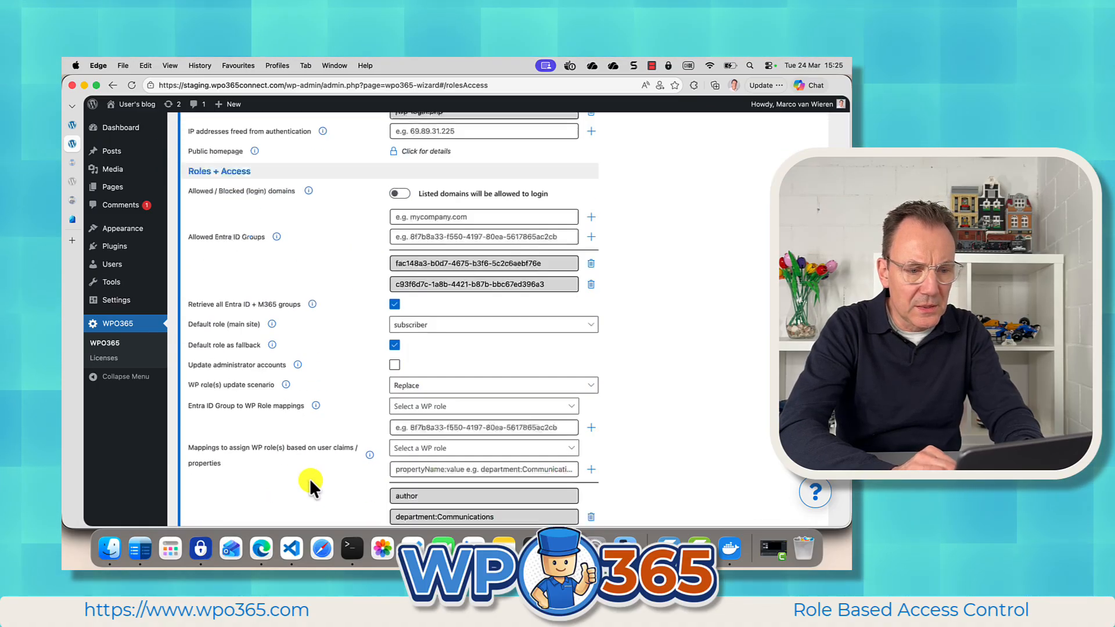
scroll(309, 479, "down", 9)
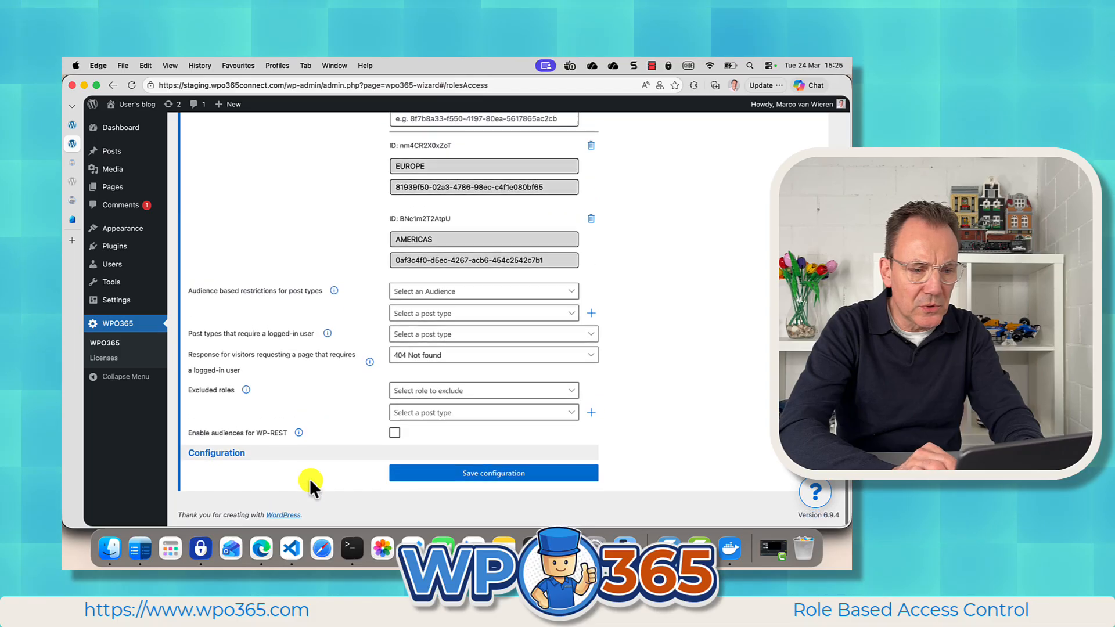
scroll(310, 428, "up", 2)
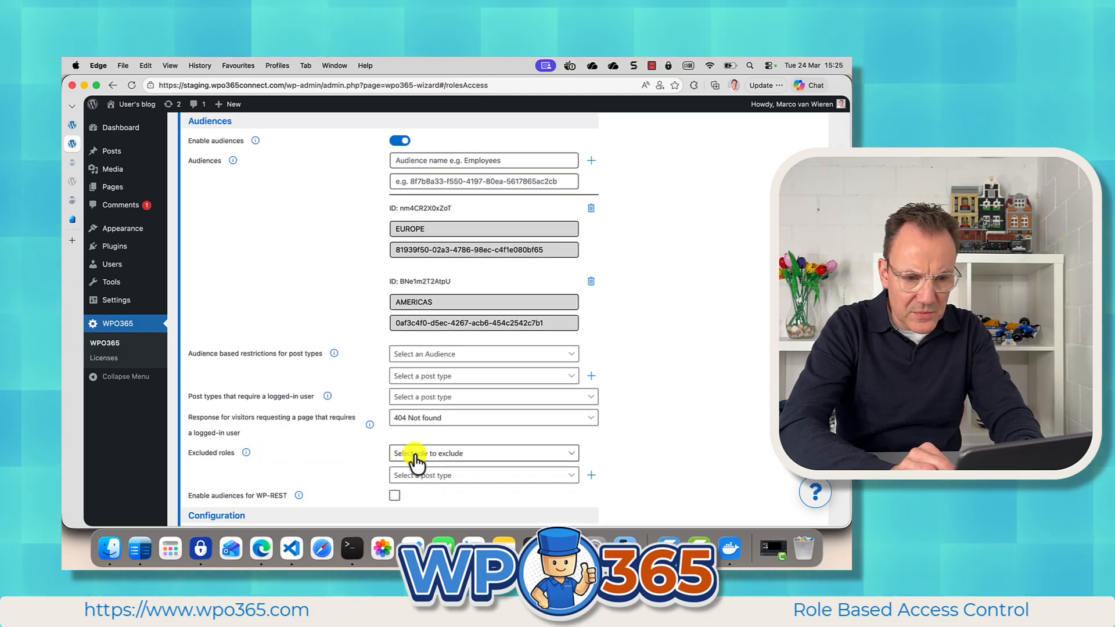
Exclude the administrator role from audience restrictions for All Post Types and save the WPO365 configuration
left_click(482, 453)
left_click(435, 363)
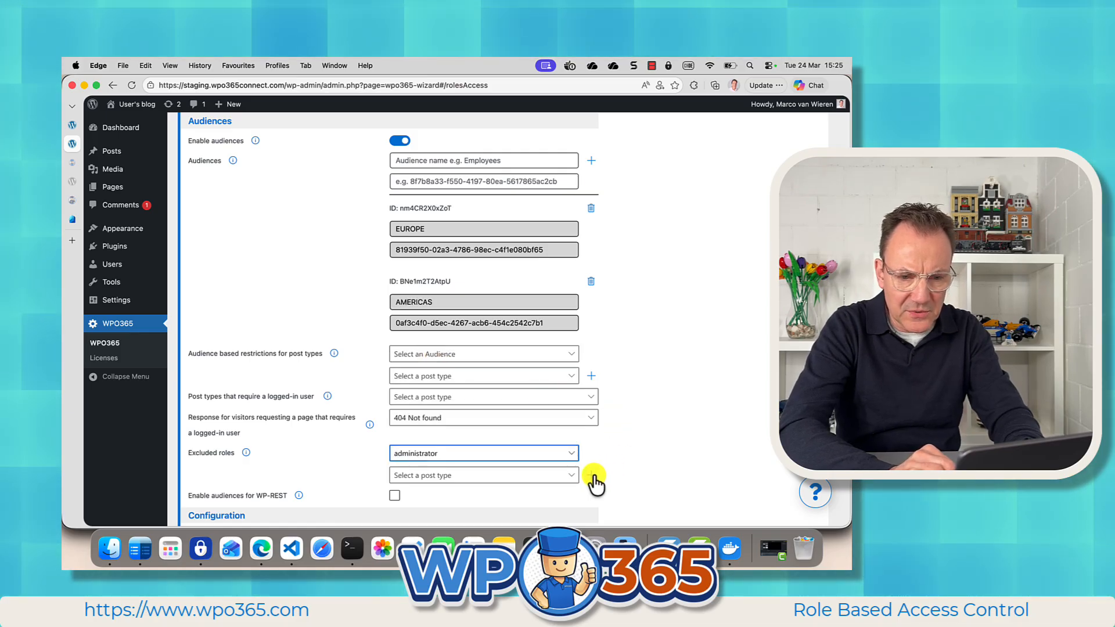
left_click(560, 479)
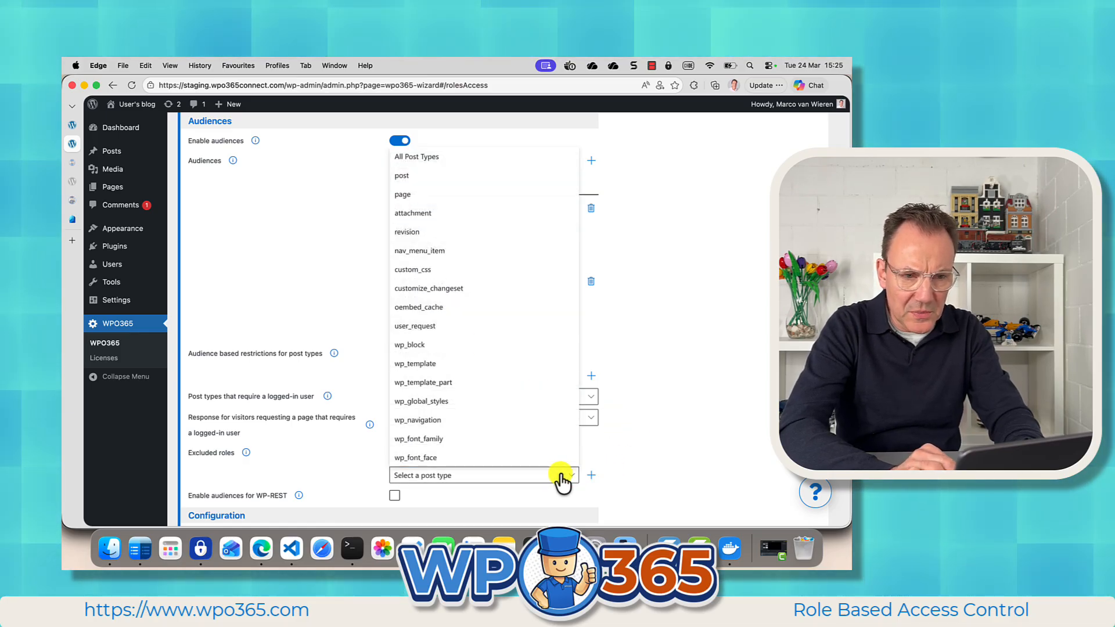
left_click(440, 156)
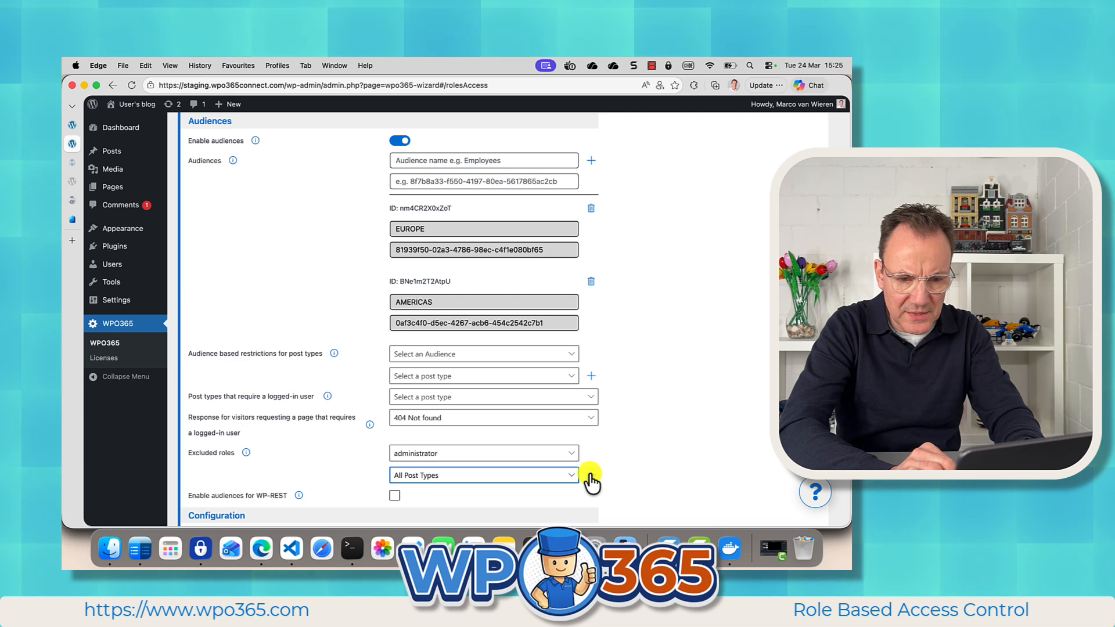
left_click(591, 475)
scroll(649, 459, "down", 3)
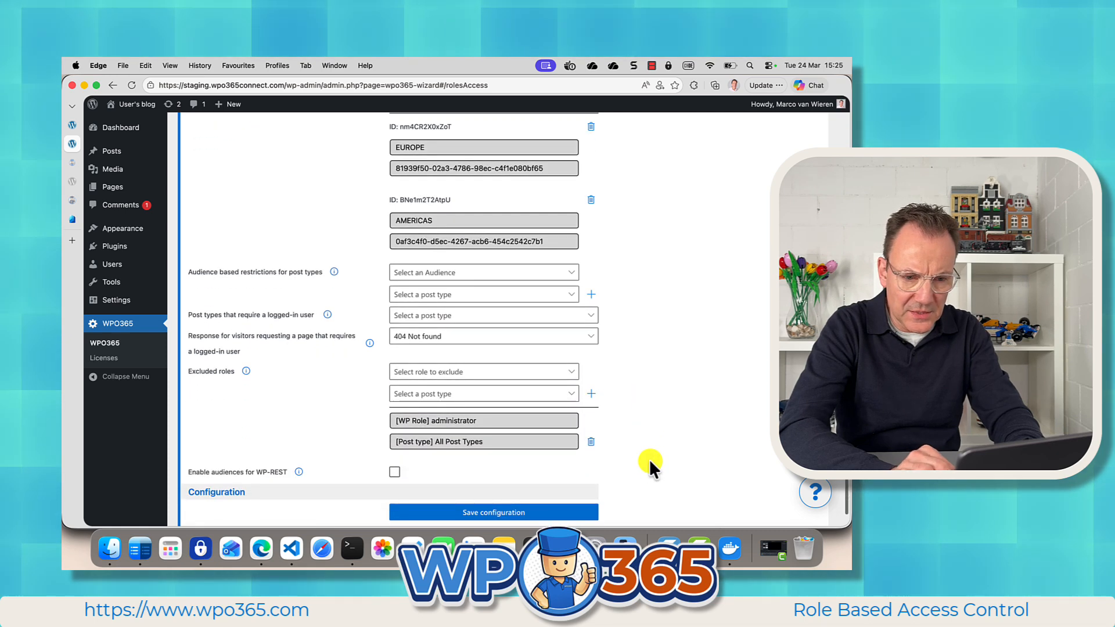
left_click(499, 513)
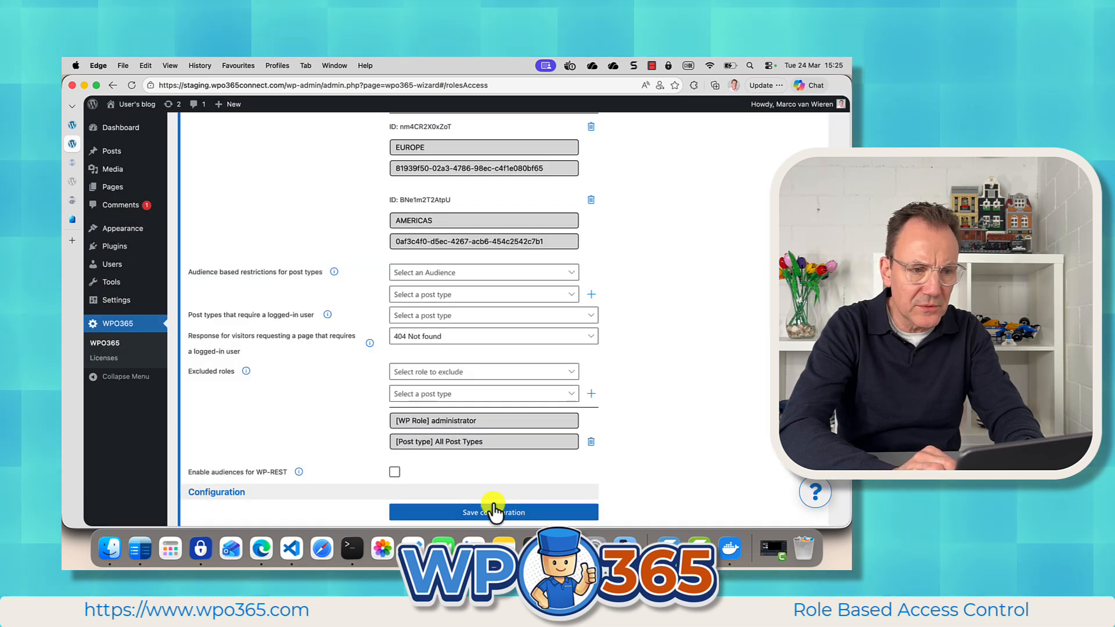
View the AMERICAS ONLY post from the posts list, and check the AMERICAS group's members in the Entra admin center
left_click(108, 153)
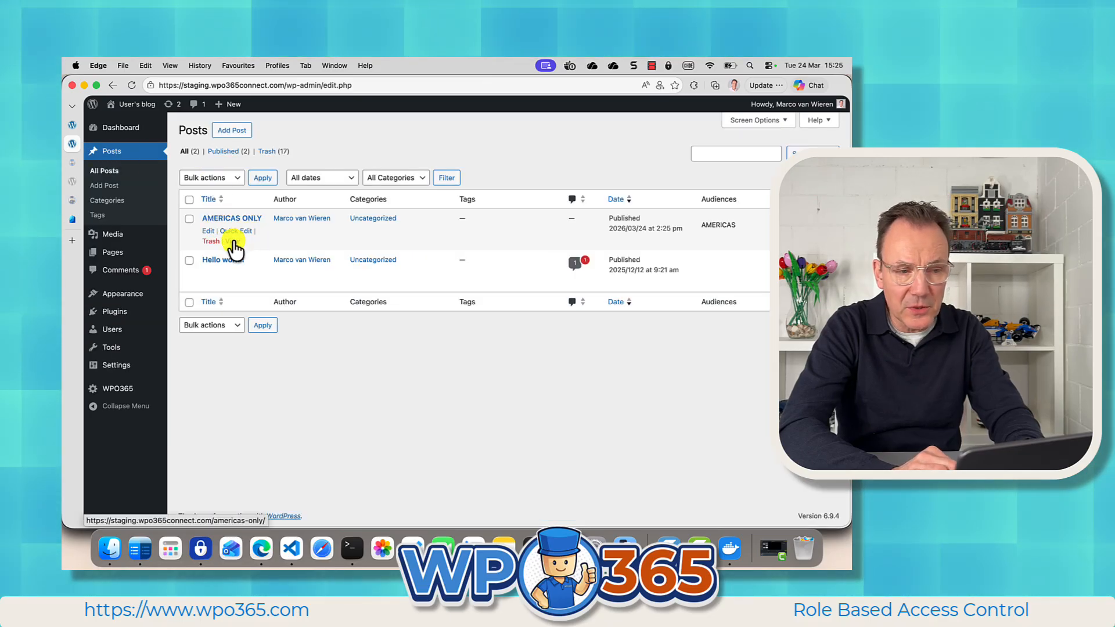
left_click(234, 243)
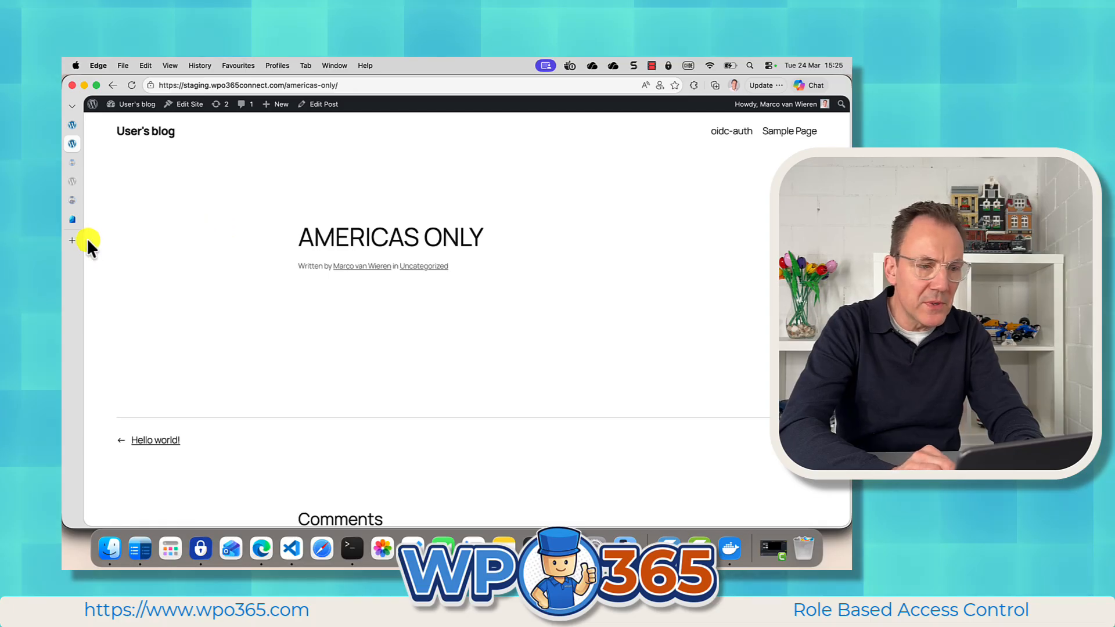
left_click(73, 221)
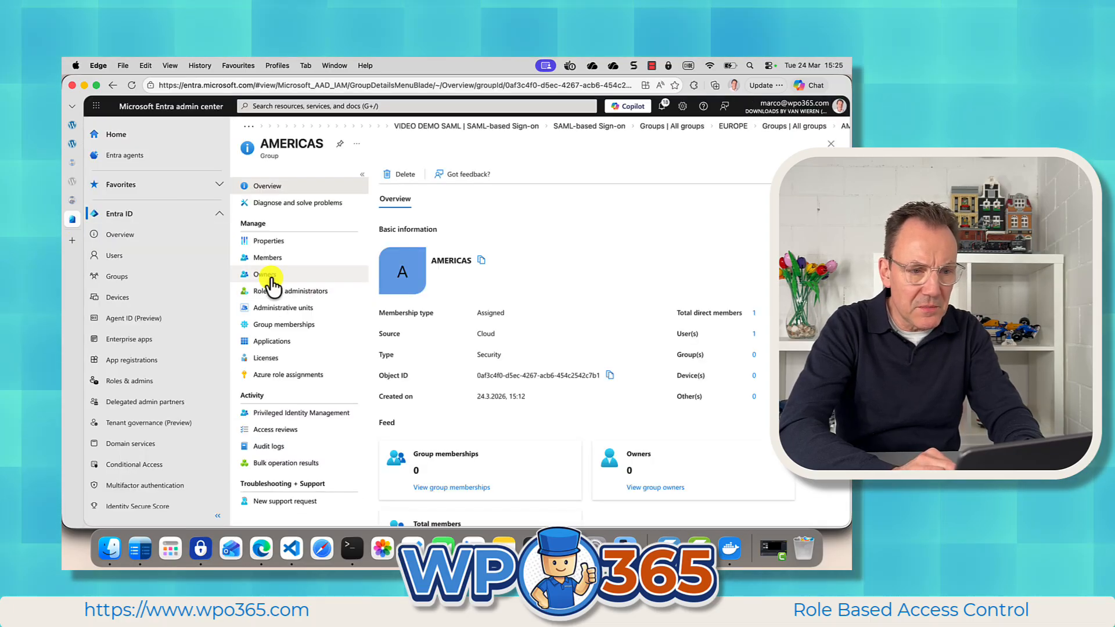
left_click(269, 260)
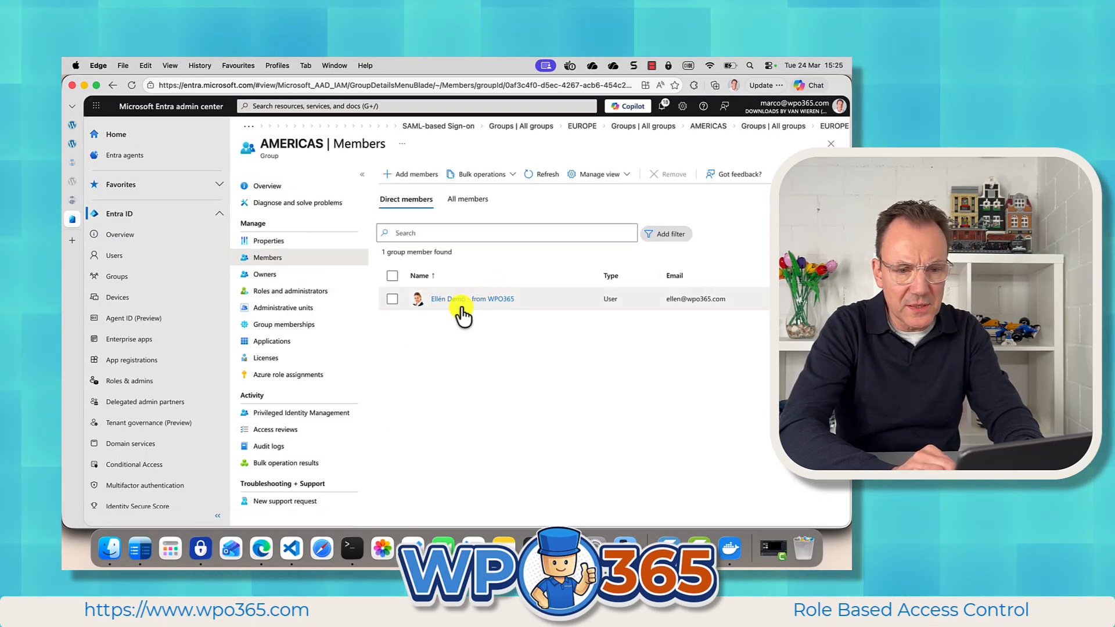
left_click(282, 65)
left_click(293, 150)
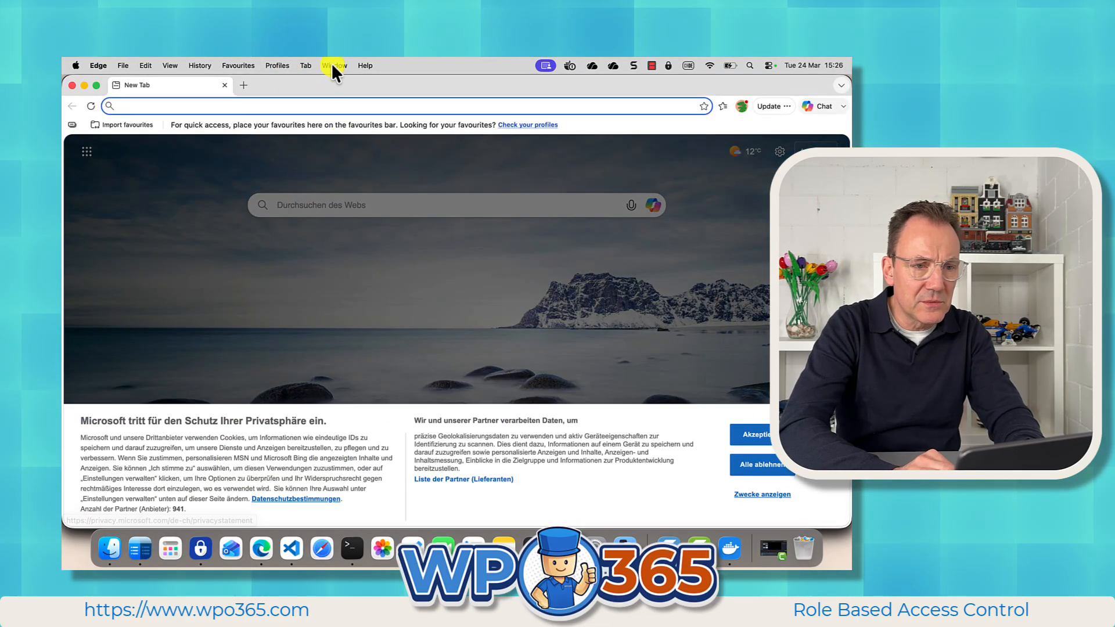
left_click(334, 66)
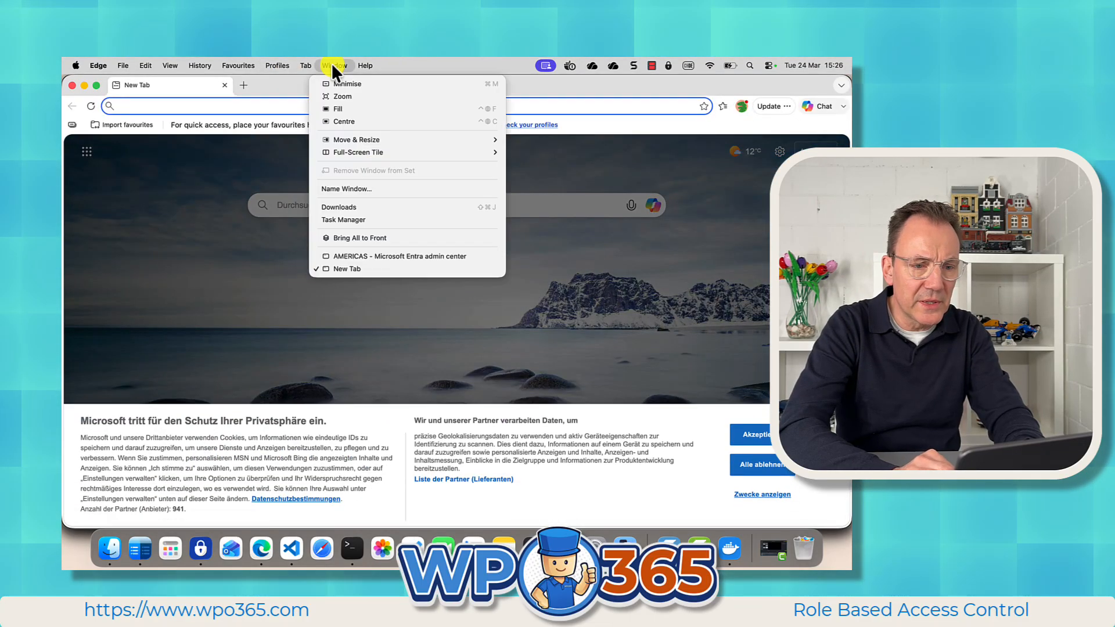
left_click(340, 257)
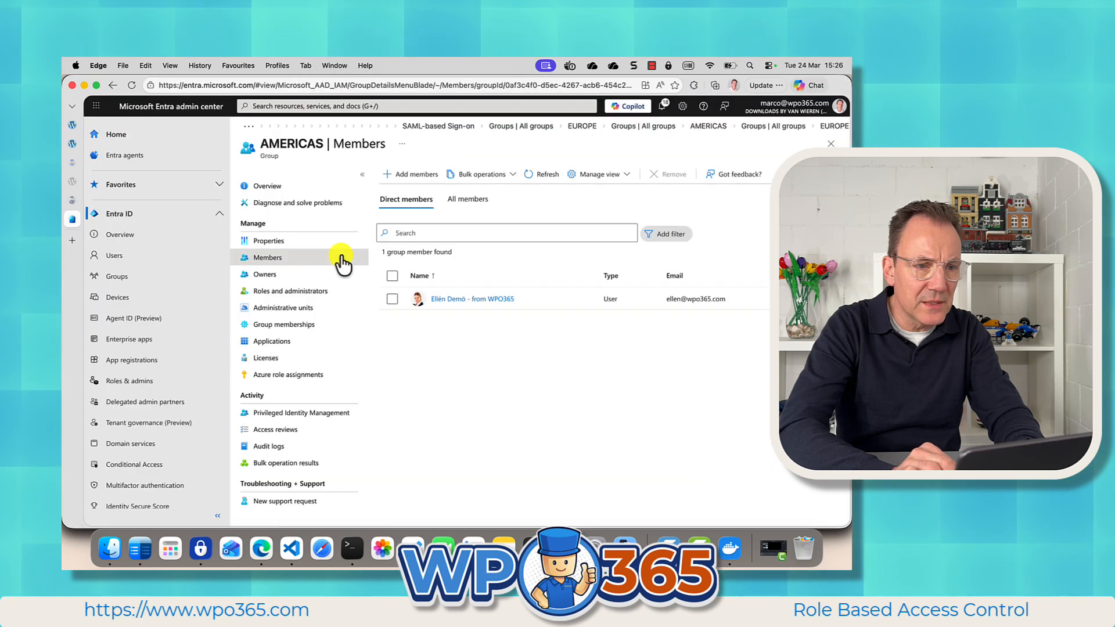
Return to the AMERICAS ONLY post editor, view the post on the site and copy its URL
left_click(72, 126)
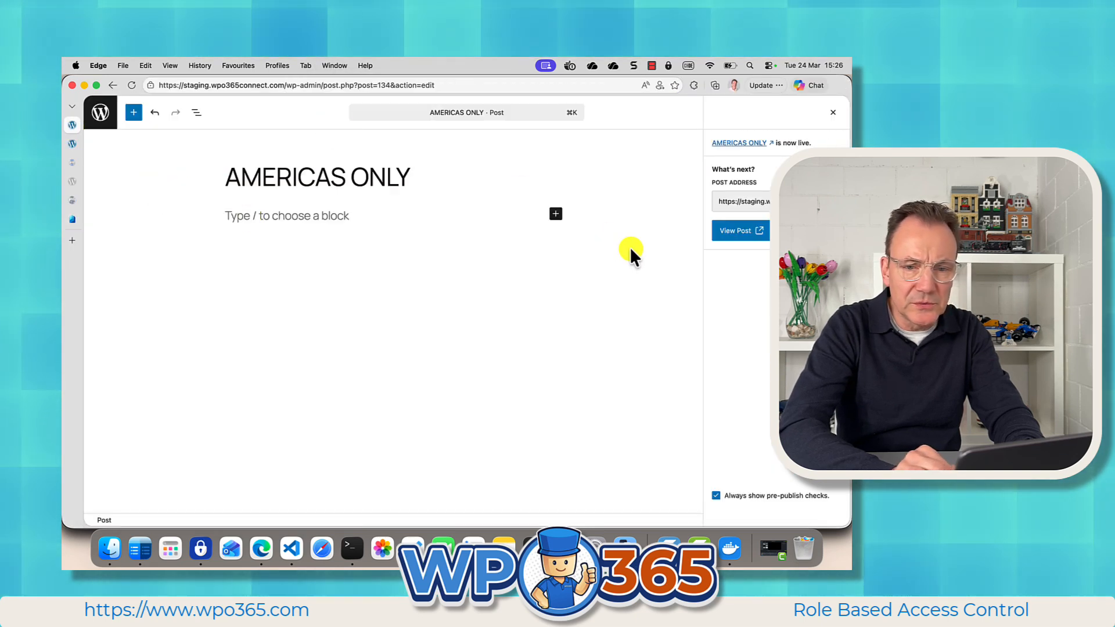
left_click(727, 236)
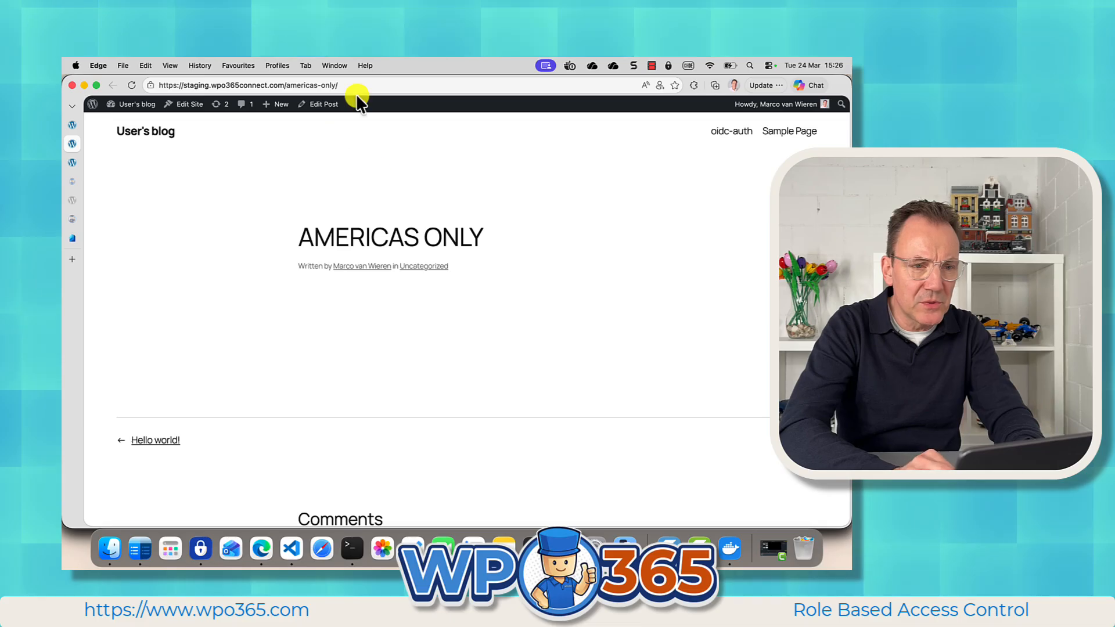
left_click(357, 86)
key("super+c")
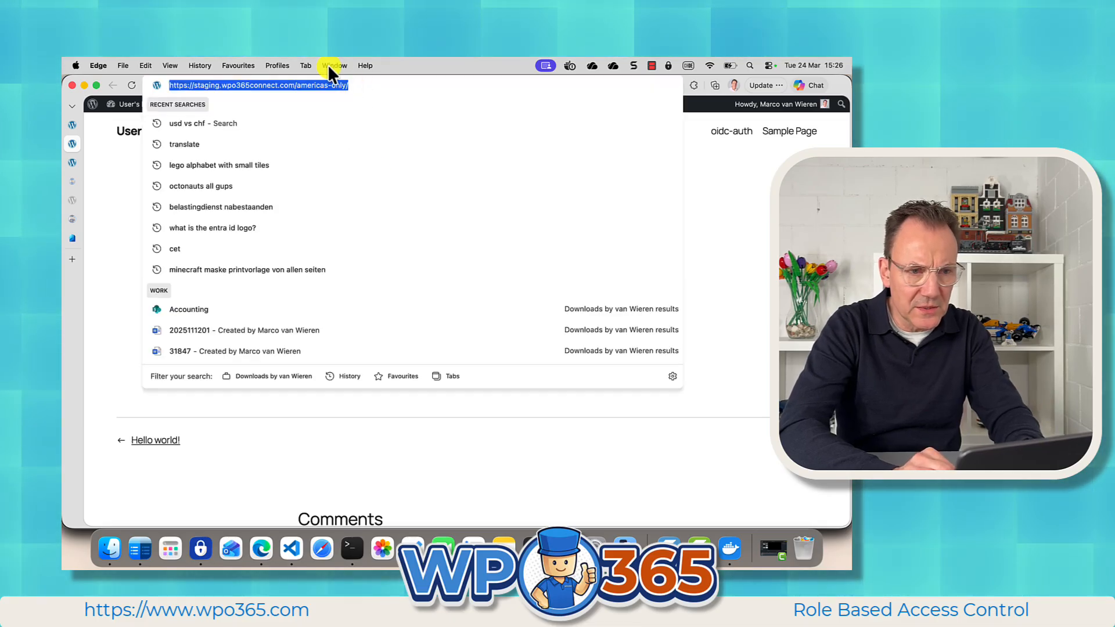
Switch to the browser profile of the test user outside the AMERICAS group and load the copied AMERICAS ONLY post URL
left_click(275, 65)
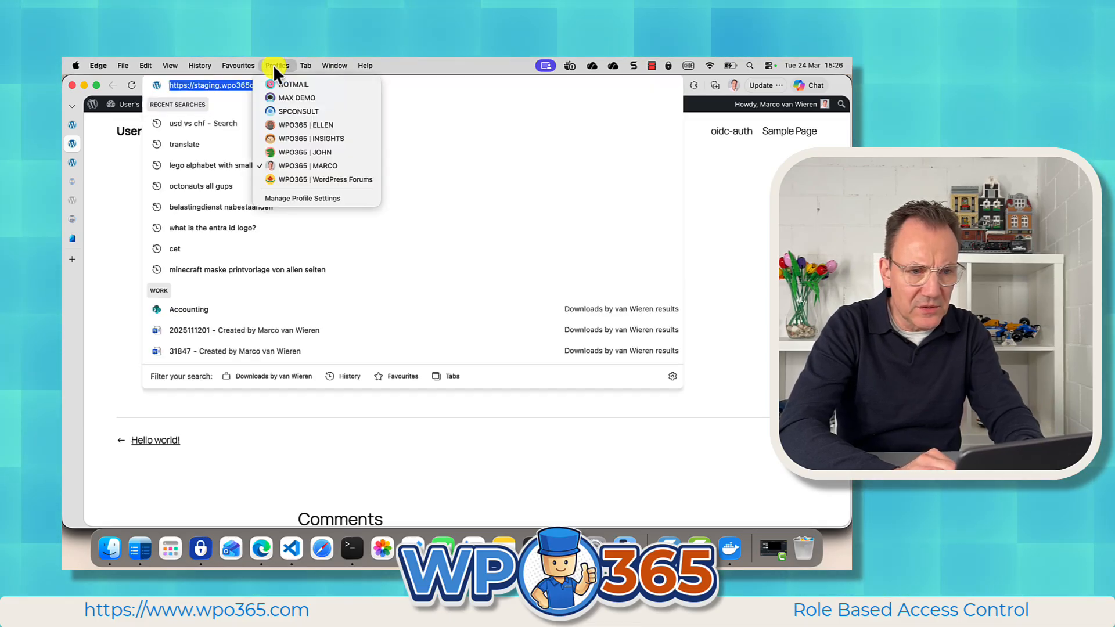
left_click(286, 152)
left_click(274, 107)
key("super+v")
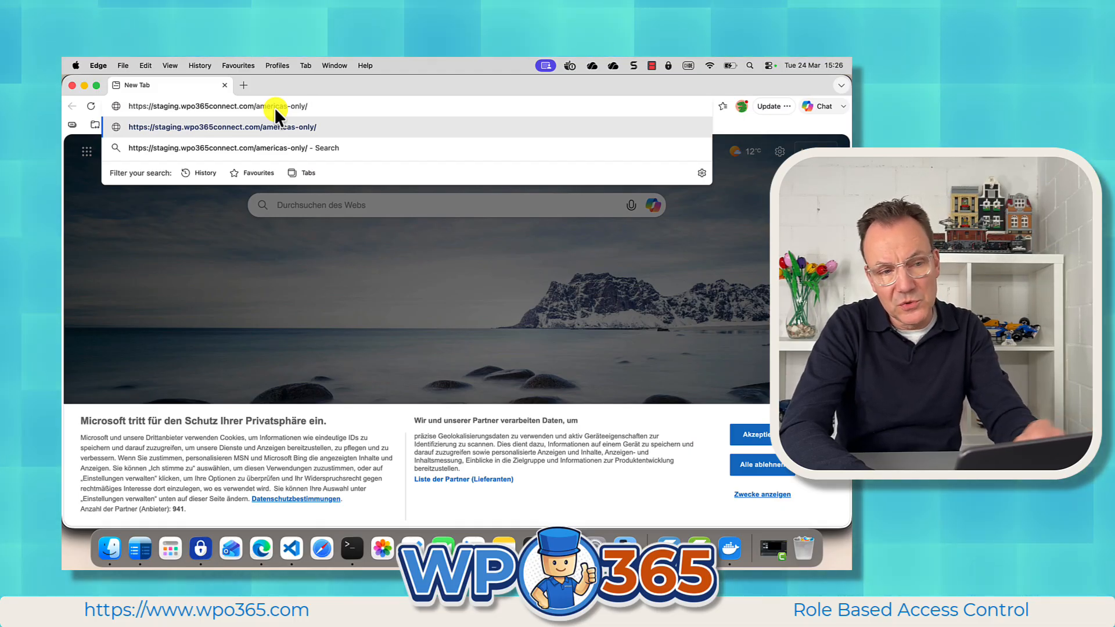
key("Return")
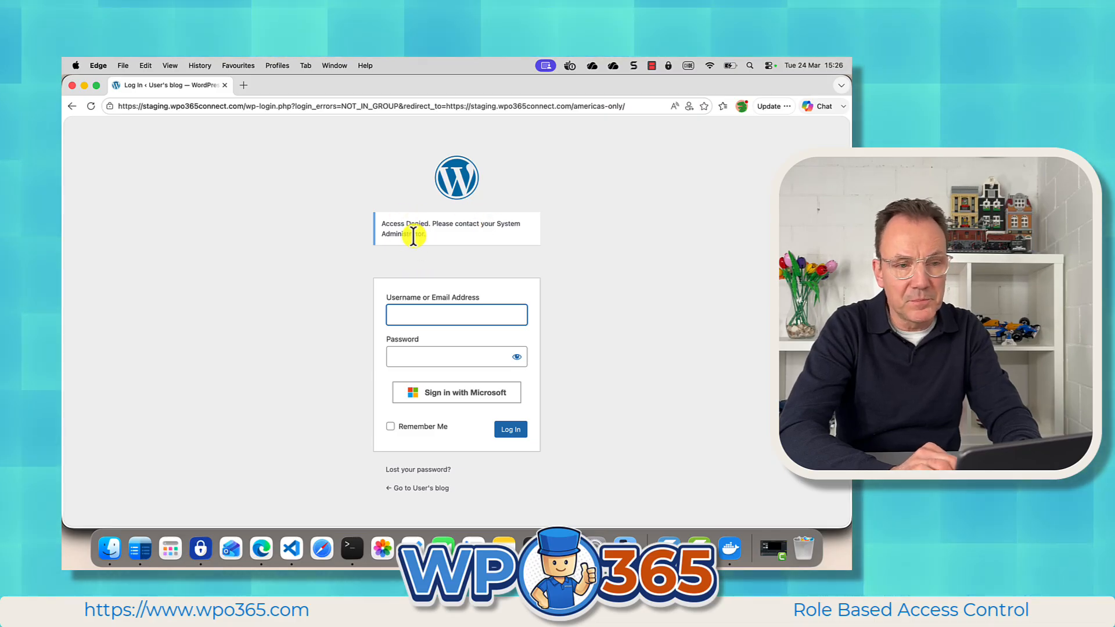
Return to the administrator's browser window, leave the post editor and open WPO365's Roles + Access settings
left_click(330, 64)
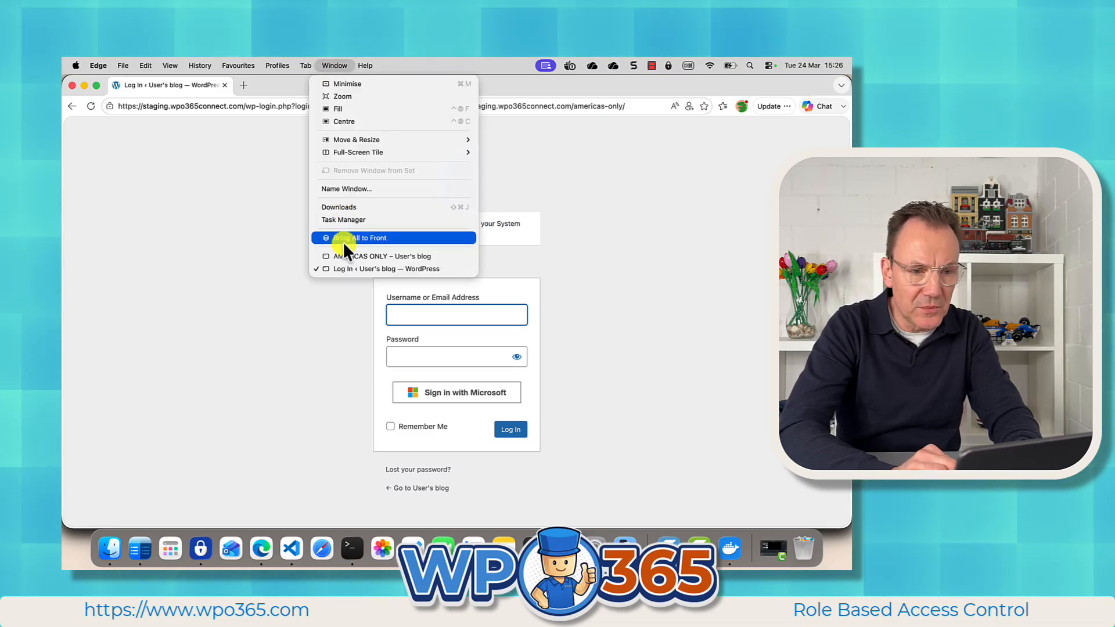
left_click(337, 256)
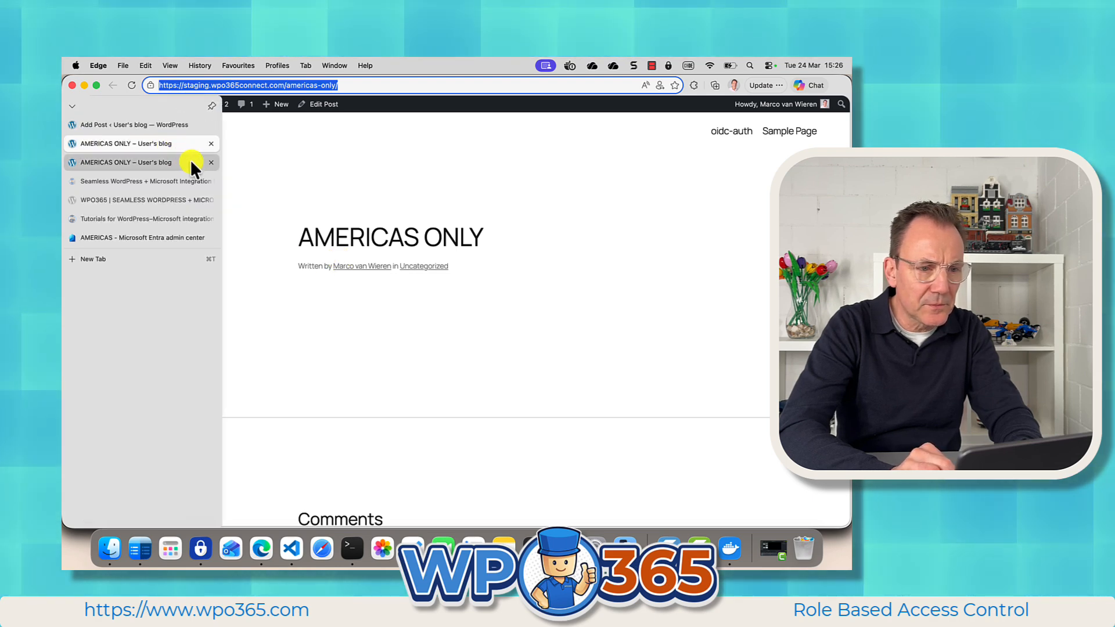
left_click(172, 124)
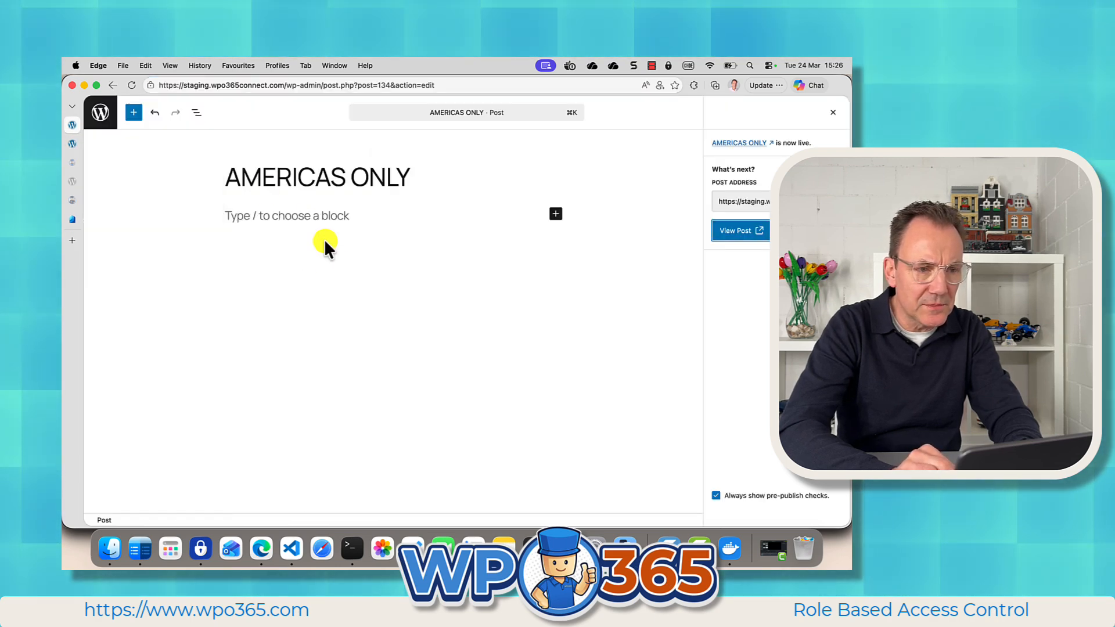
left_click(104, 115)
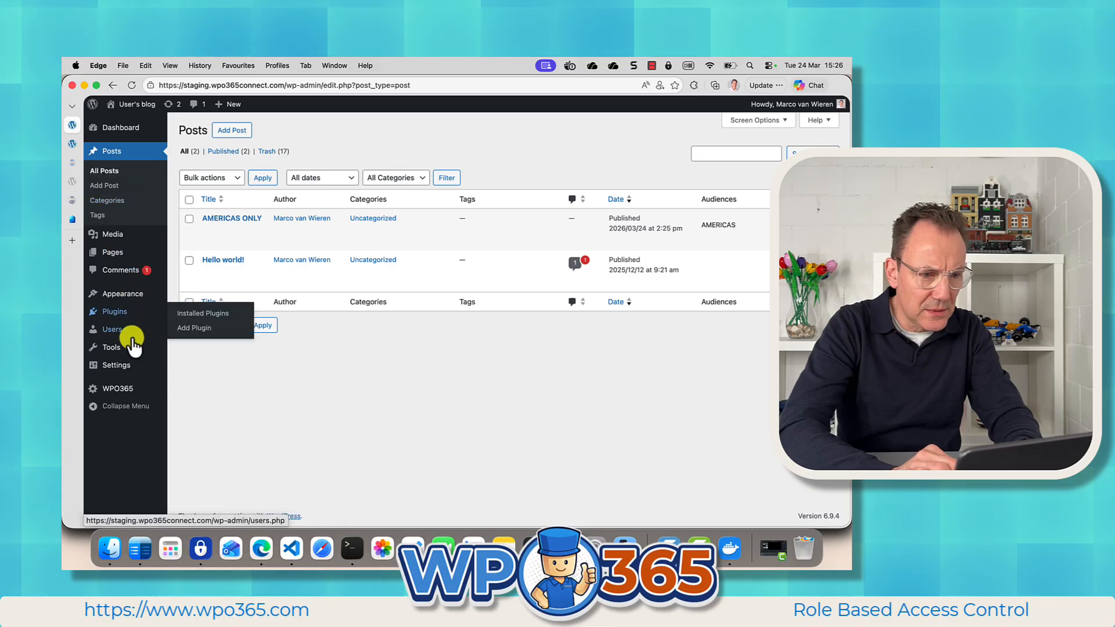
left_click(122, 393)
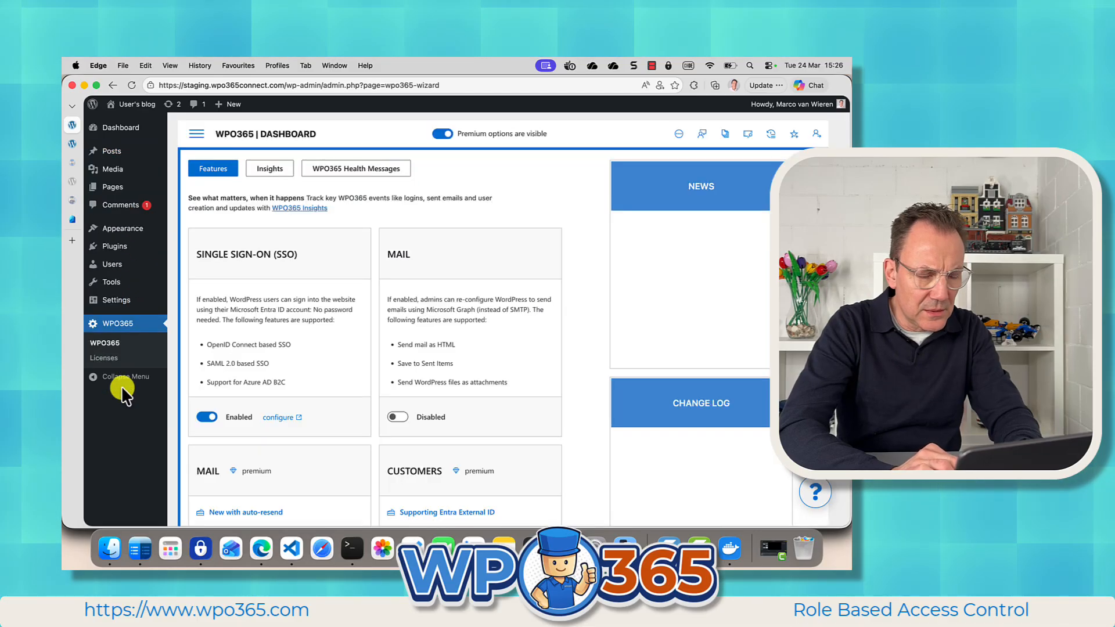
left_click(198, 137)
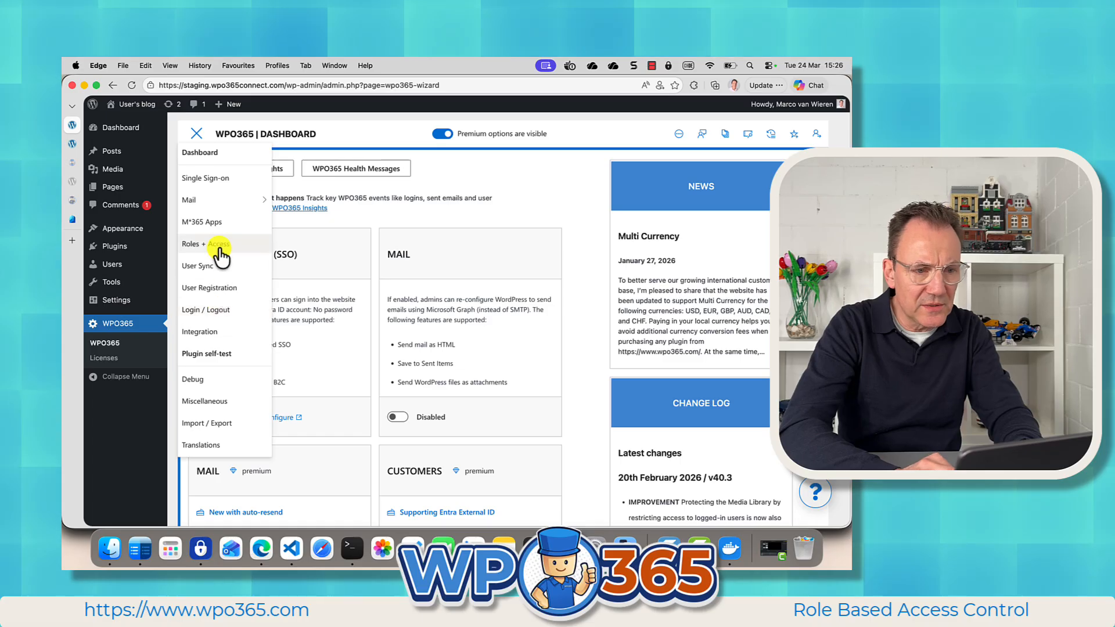
left_click(207, 244)
Remove both group IDs from Allowed Entra ID Groups in the Roles + Access settings and save the configuration
scroll(270, 455, "down", 10)
scroll(270, 455, "down", 3)
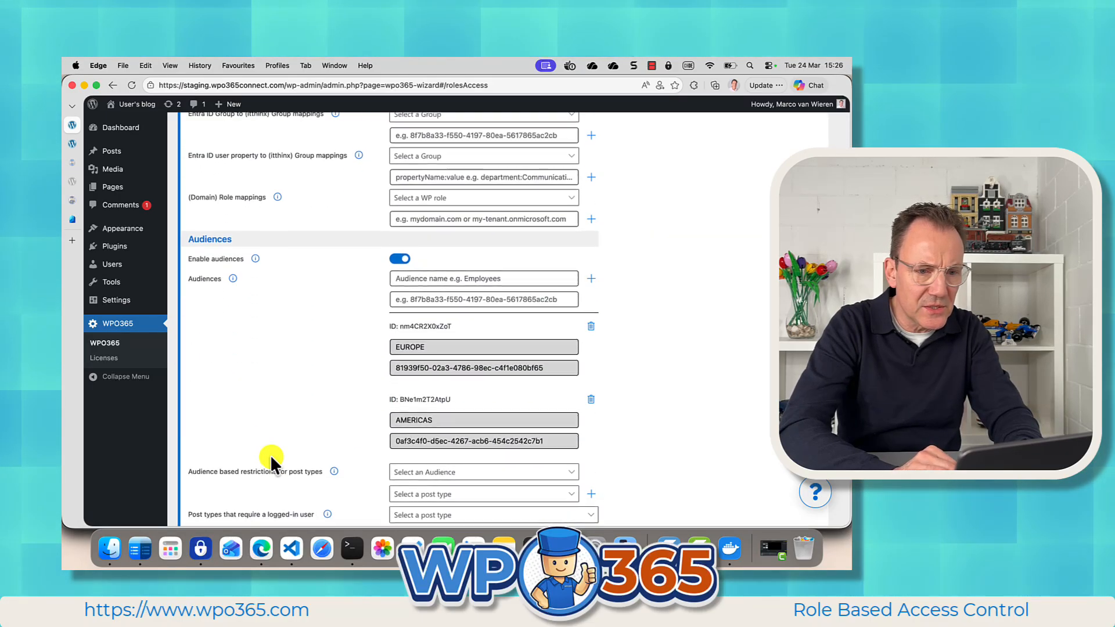
scroll(270, 455, "up", 10)
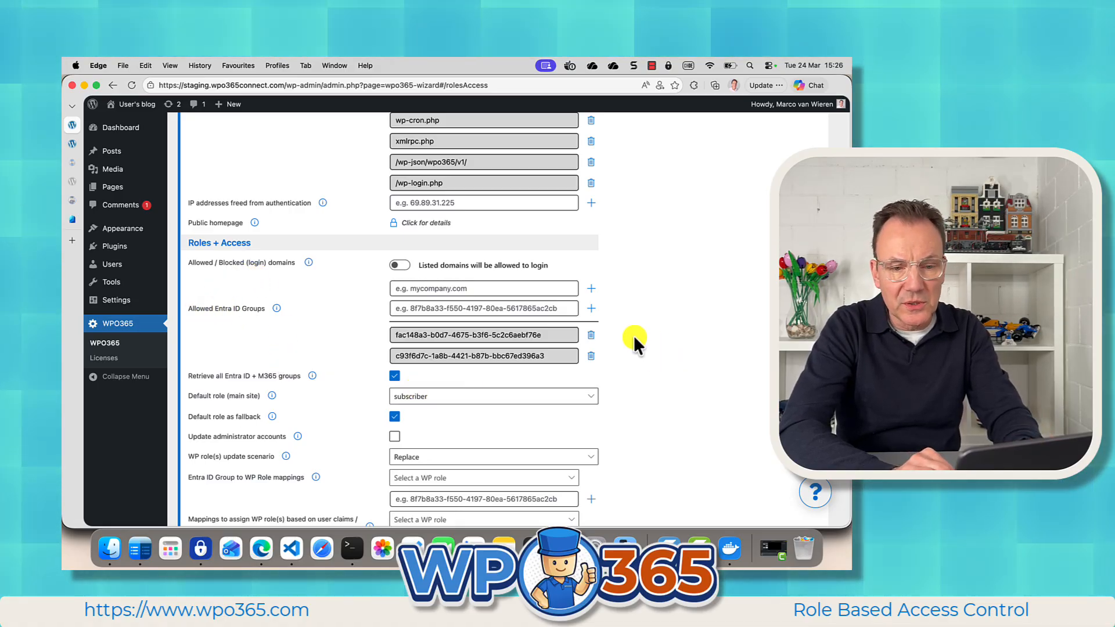
left_click(592, 336)
left_click(591, 335)
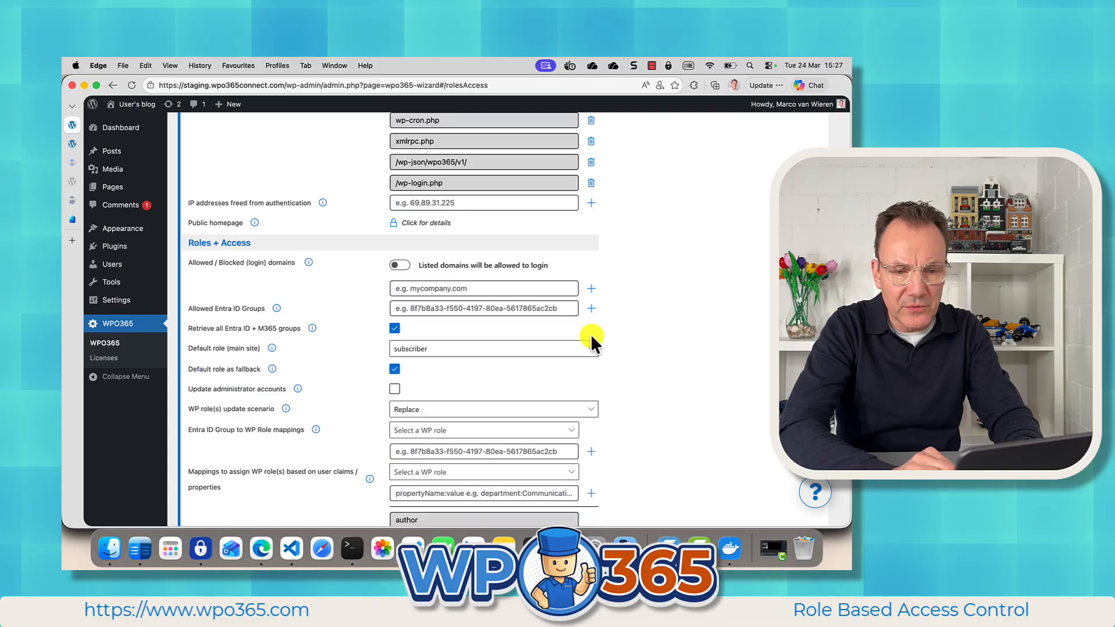
scroll(638, 350, "down", 5)
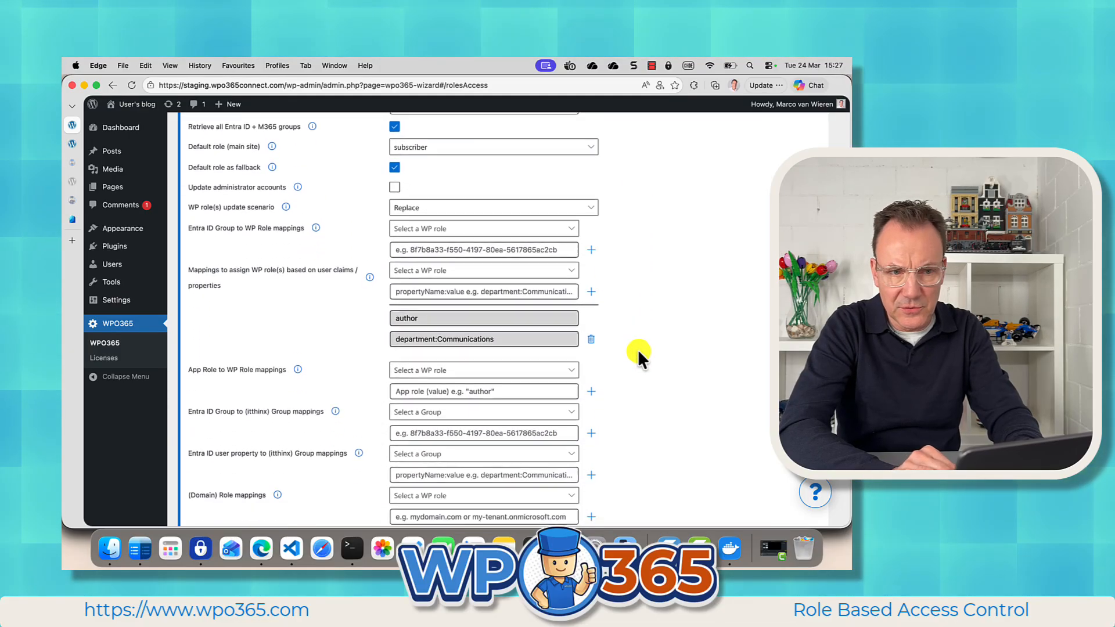
scroll(638, 350, "up", 3)
scroll(638, 350, "down", 3)
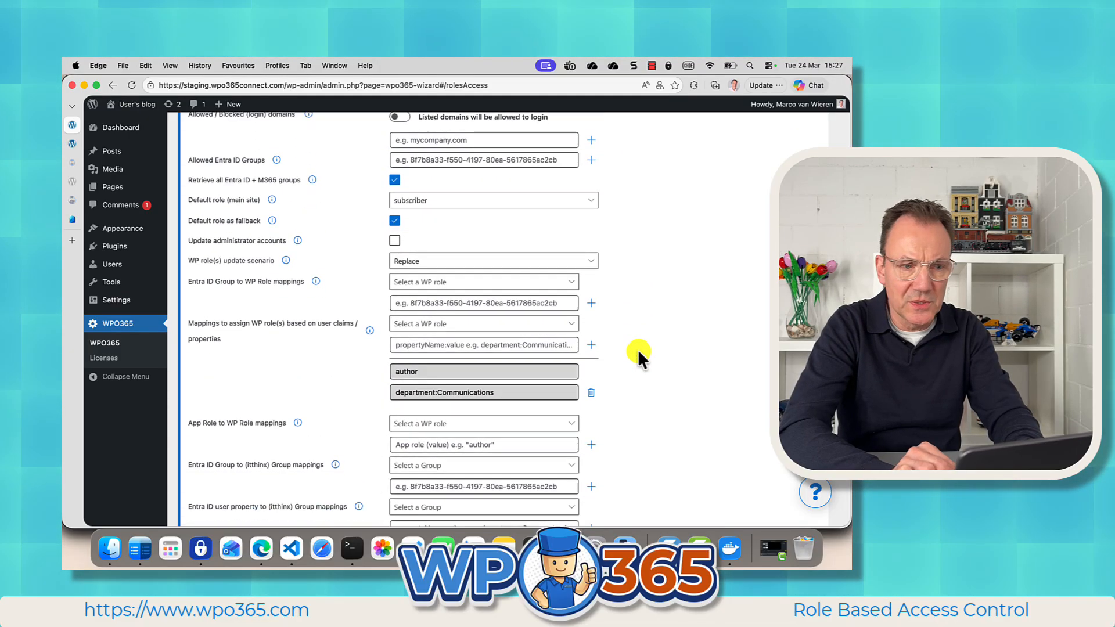
scroll(637, 350, "down", 6)
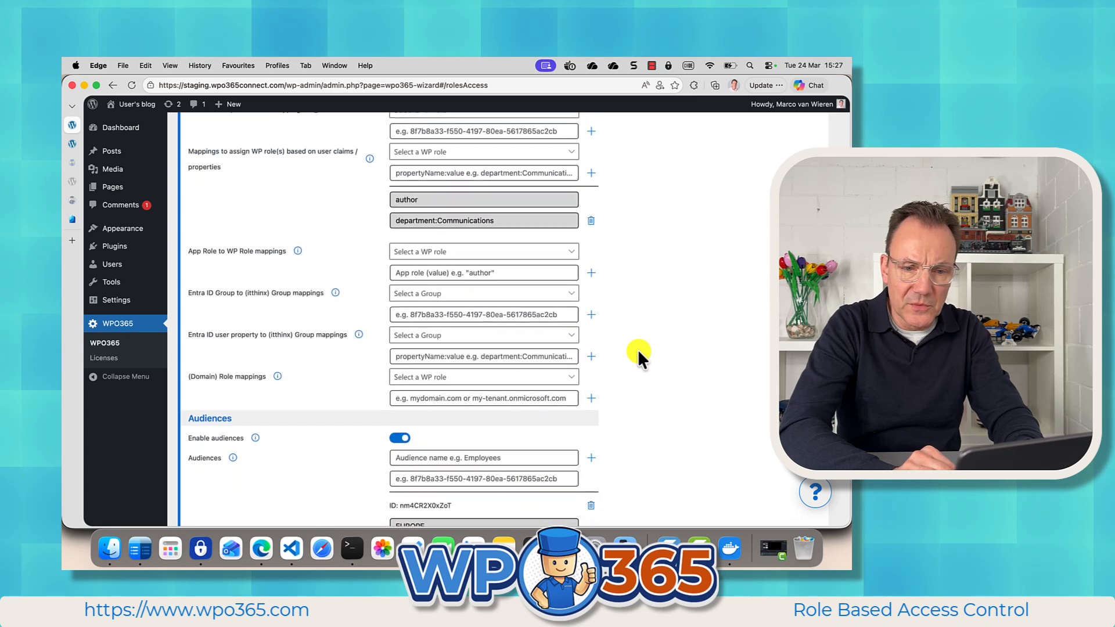
scroll(638, 350, "down", 2)
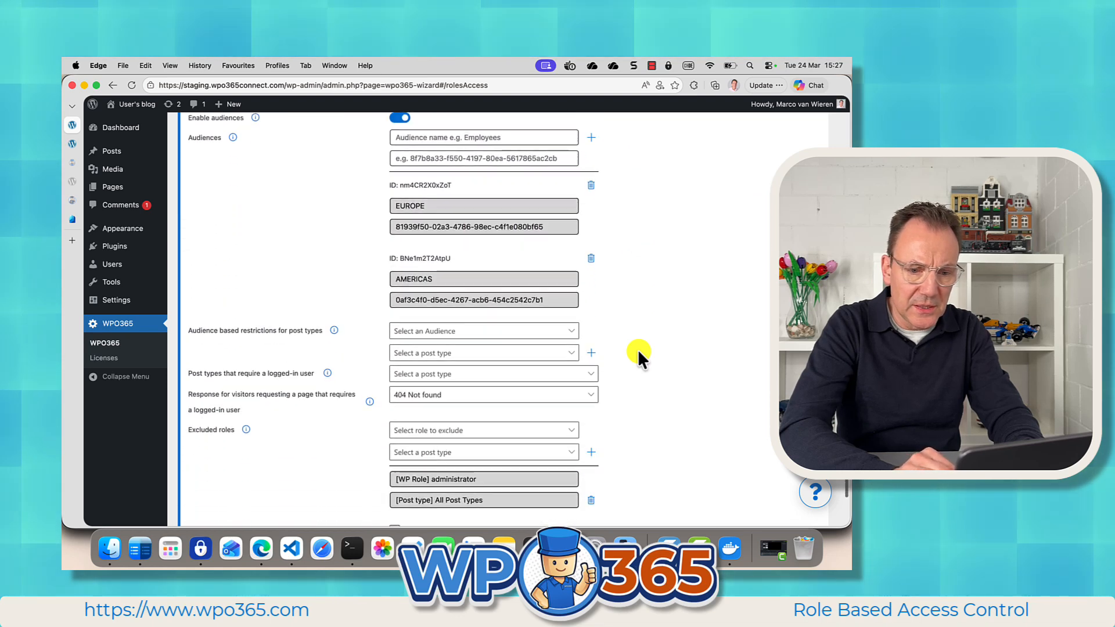
scroll(597, 399, "down", 2)
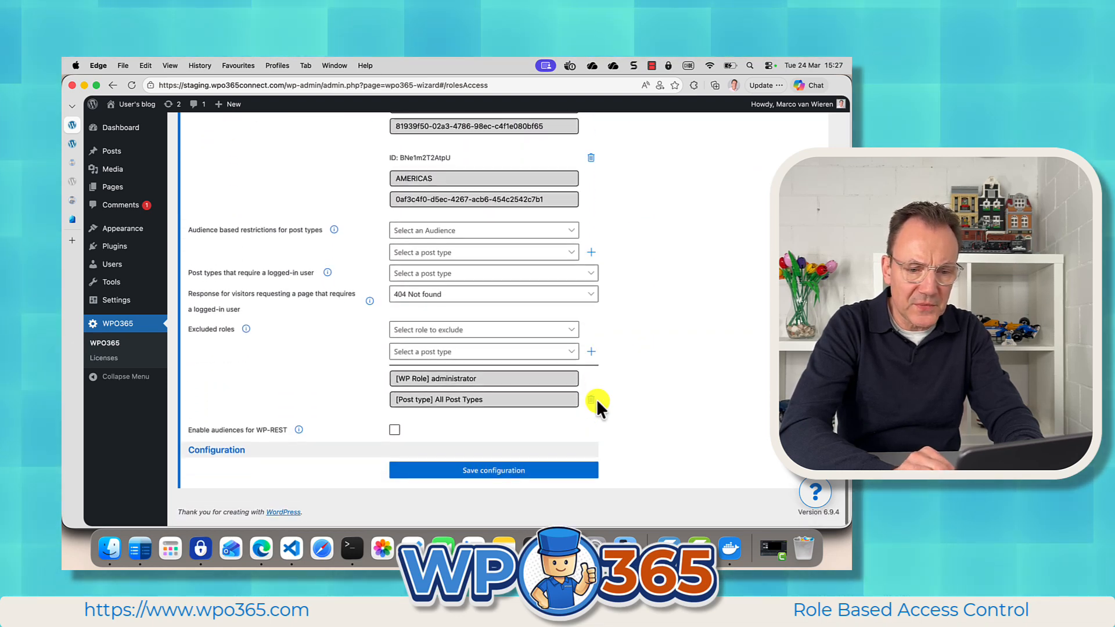
left_click(477, 474)
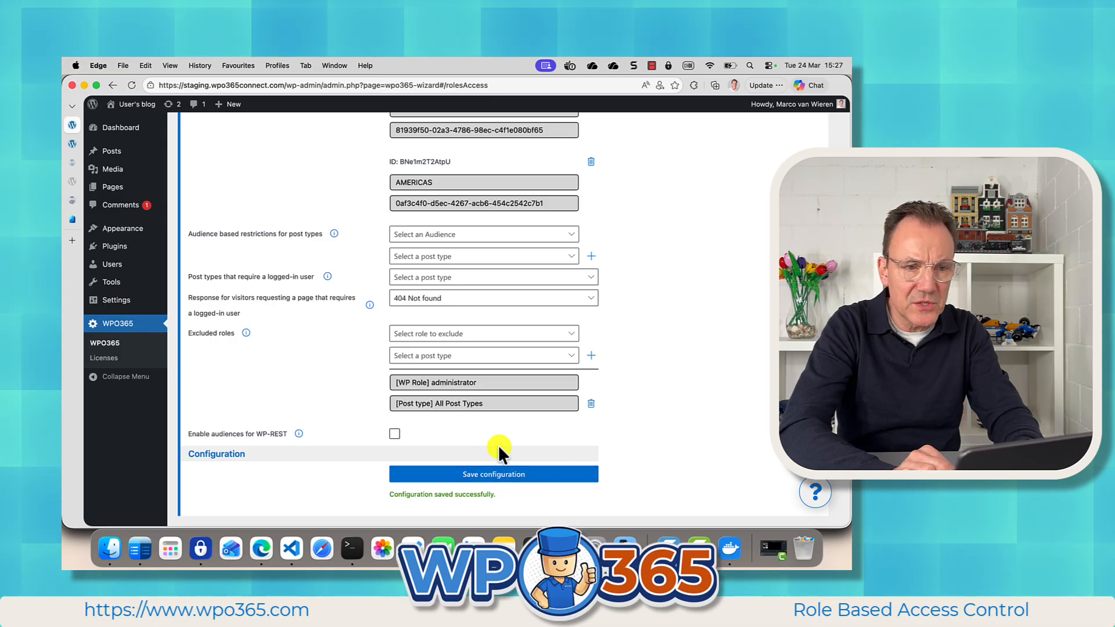
Switch to the browser profile of the test user outside the AMERICAS group, sign in with Microsoft and inspect the AMERICAS ONLY page
left_click(275, 62)
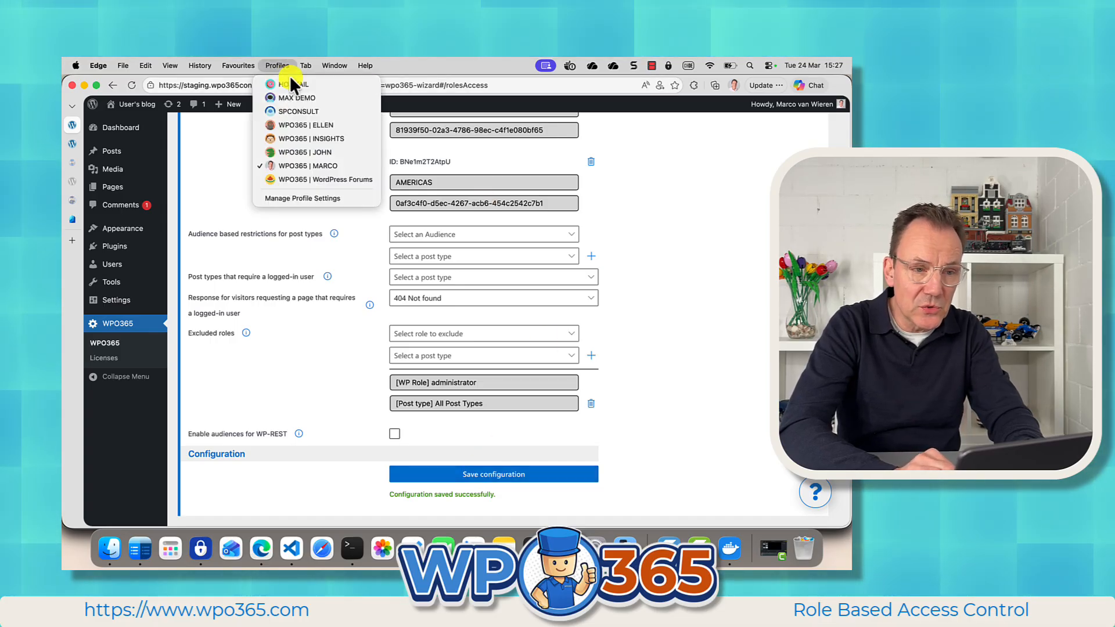
left_click(284, 151)
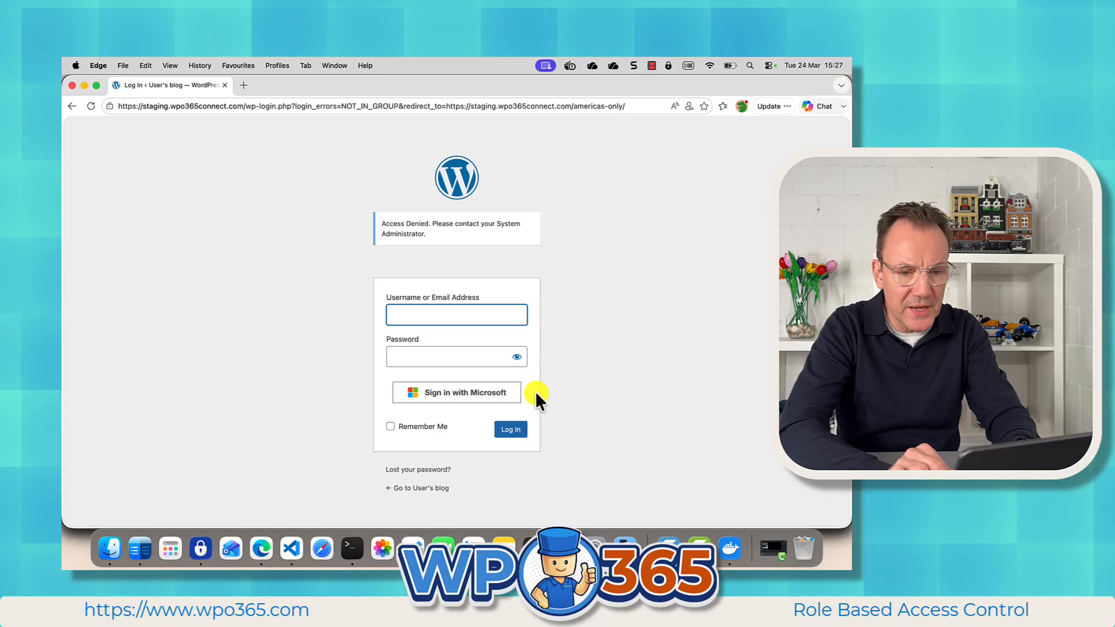
left_click(438, 394)
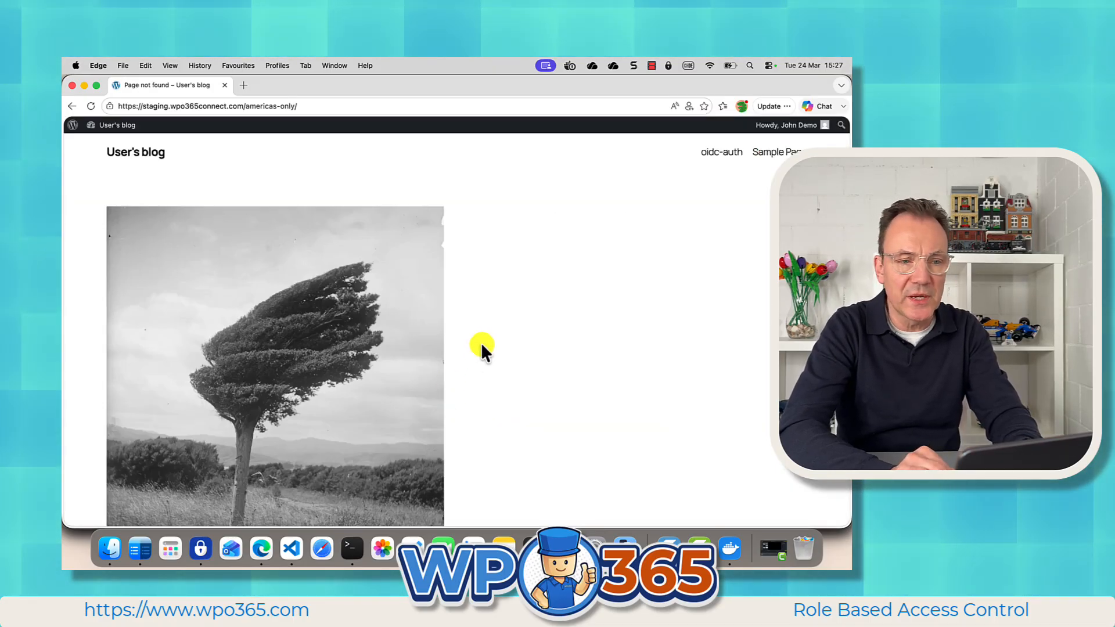
scroll(399, 354, "down", 3)
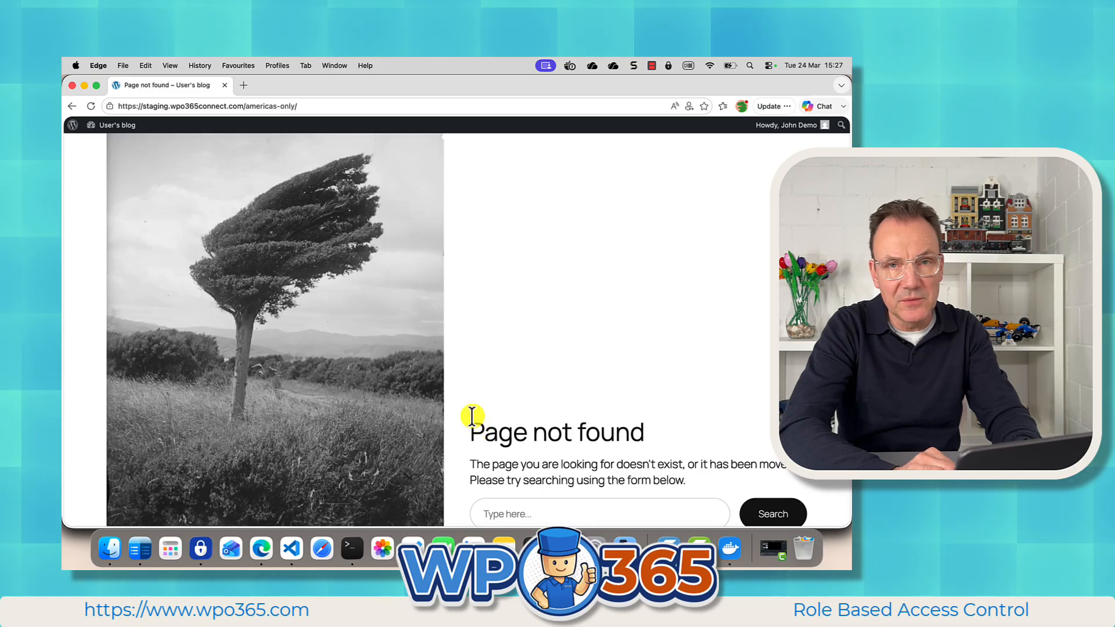
scroll(472, 416, "up", 4)
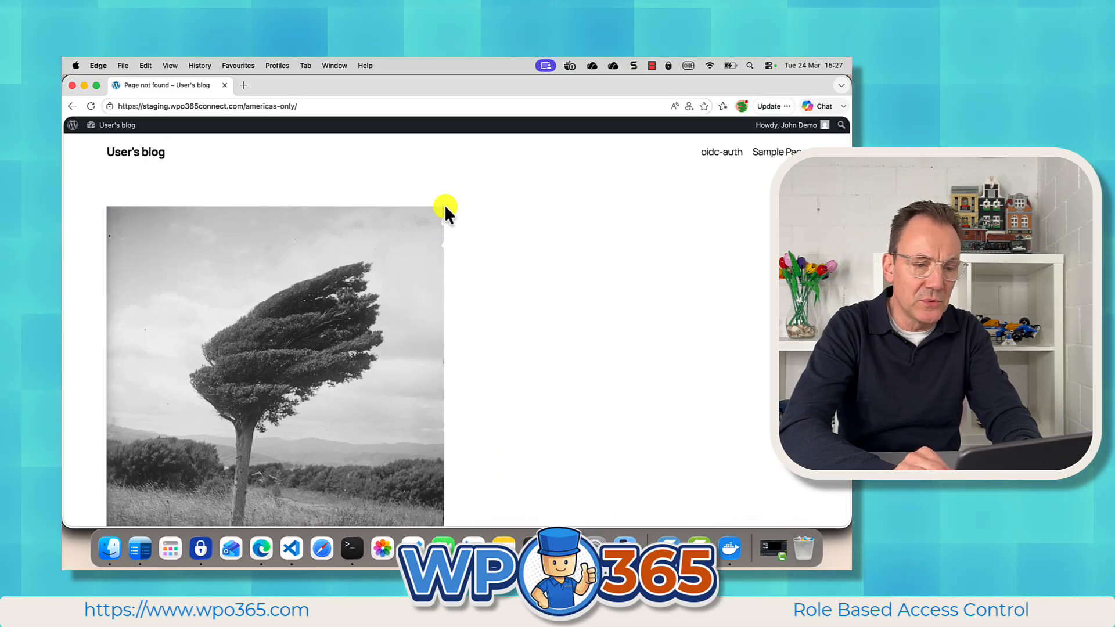
Return to the administrator's browser window and check that test user's role and audience in the WordPress users list
left_click(336, 65)
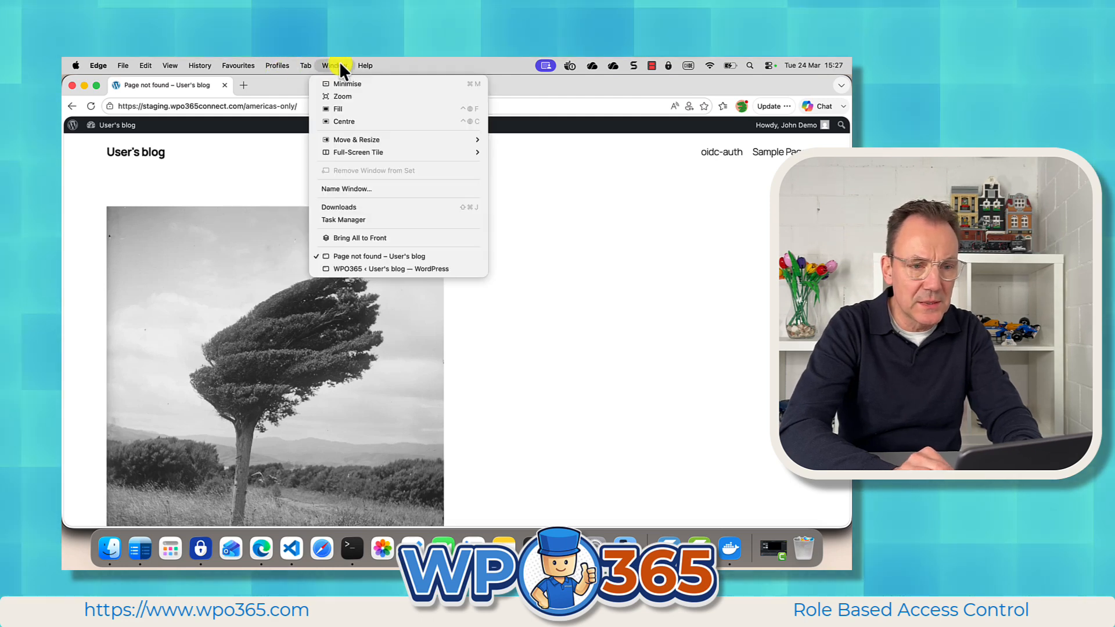
left_click(342, 268)
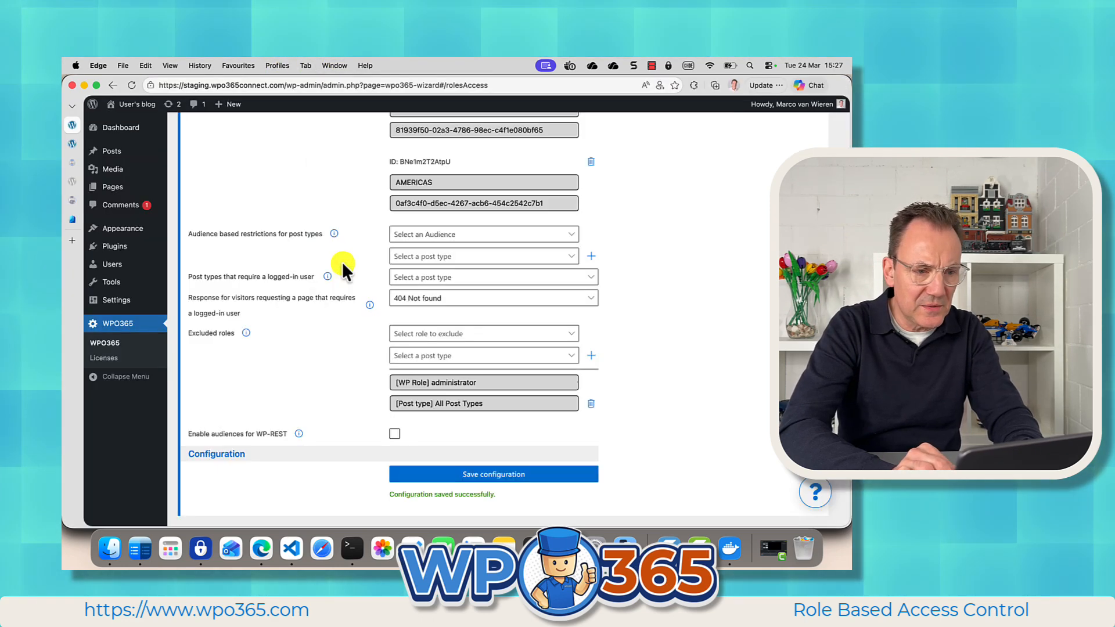
left_click(113, 262)
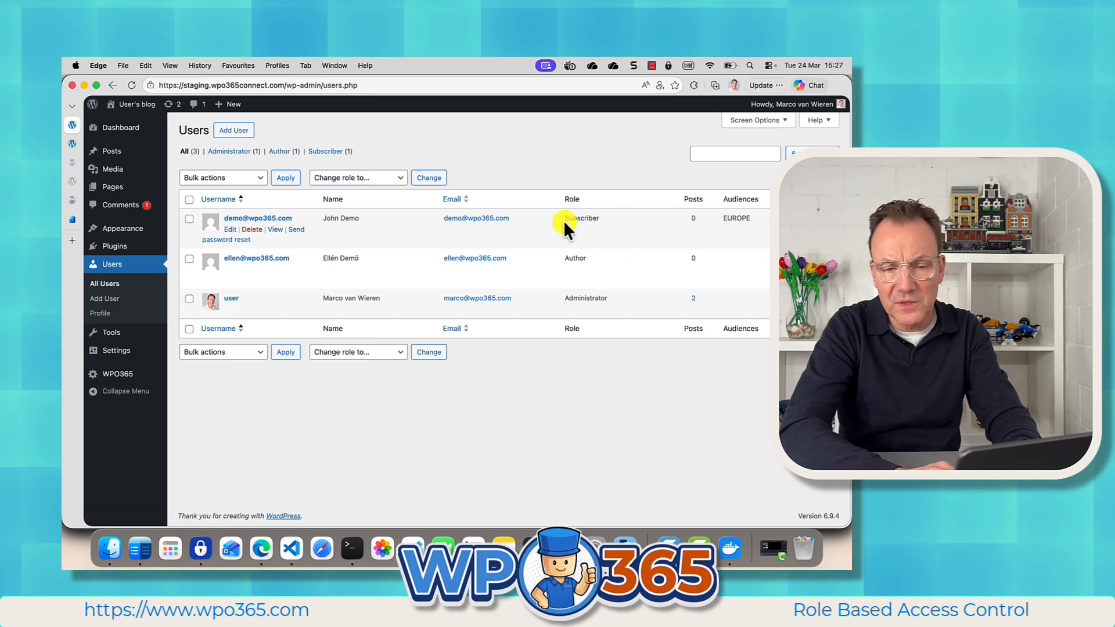
left_click_drag(563, 220, 597, 220)
left_click(590, 219)
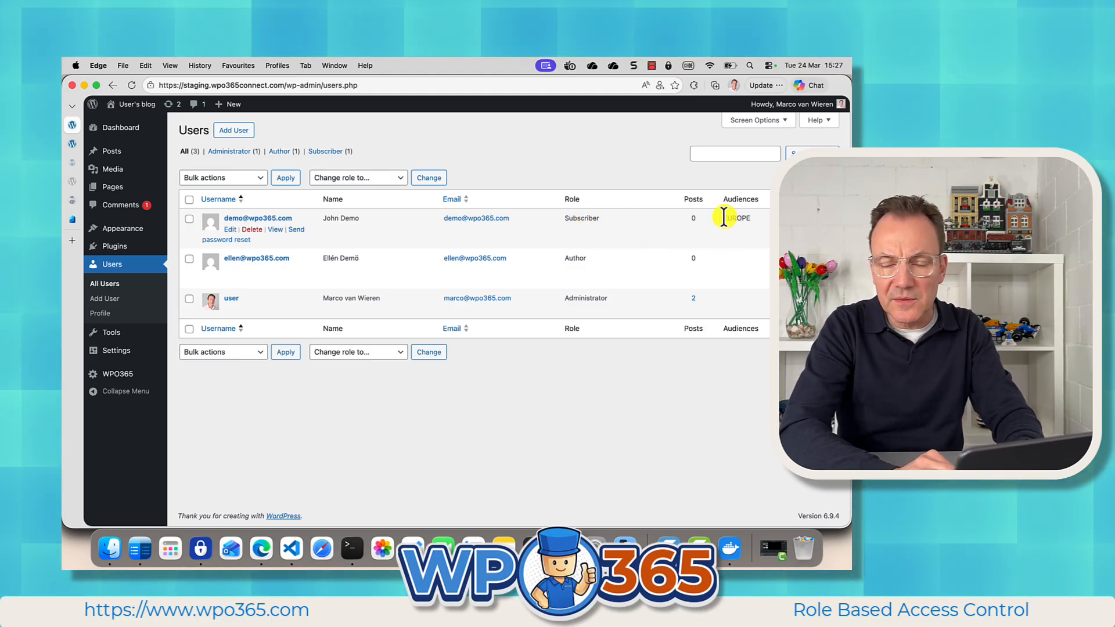
left_click_drag(724, 218, 743, 218)
left_click(749, 233)
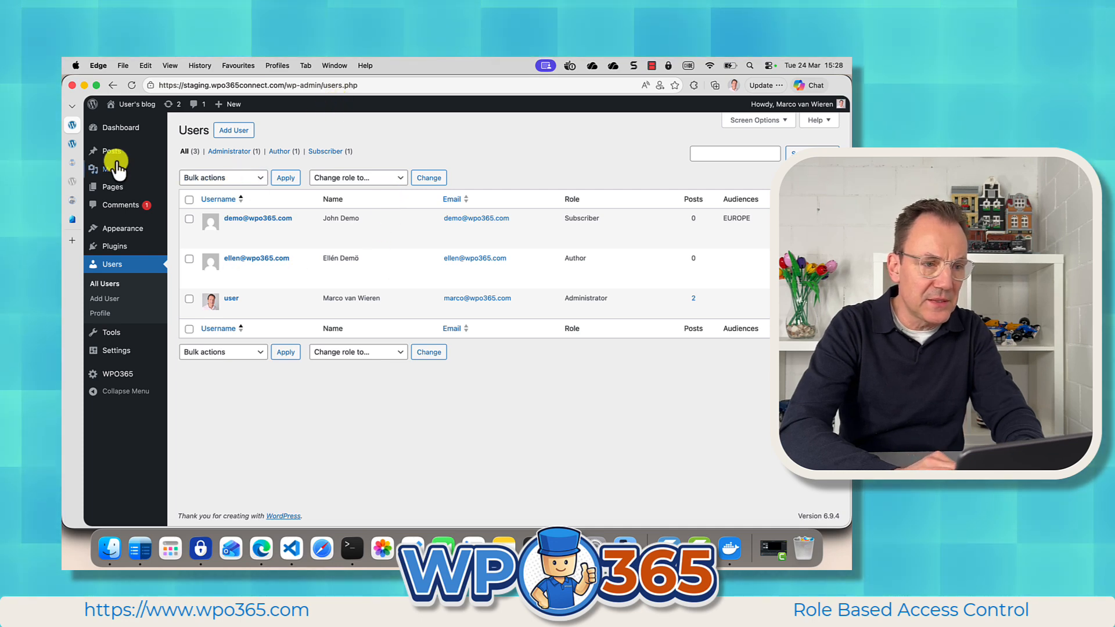
Copy the AMERICAS ONLY post URL and load it in the browser profile of the test user with the Author role
left_click(72, 143)
key("super+c")
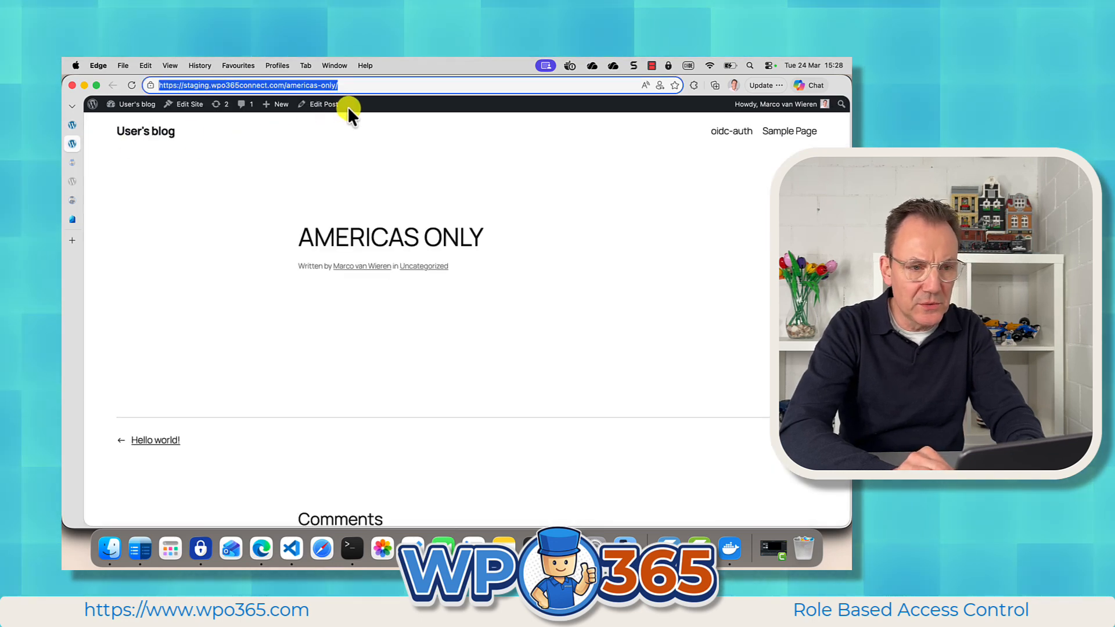
left_click(328, 194)
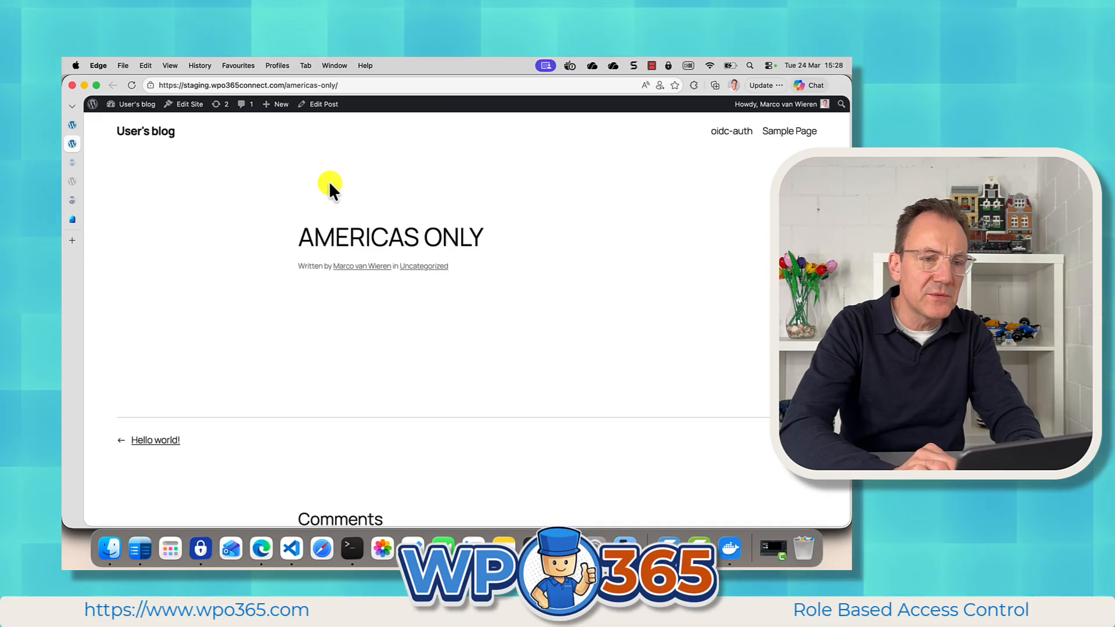
left_click(273, 65)
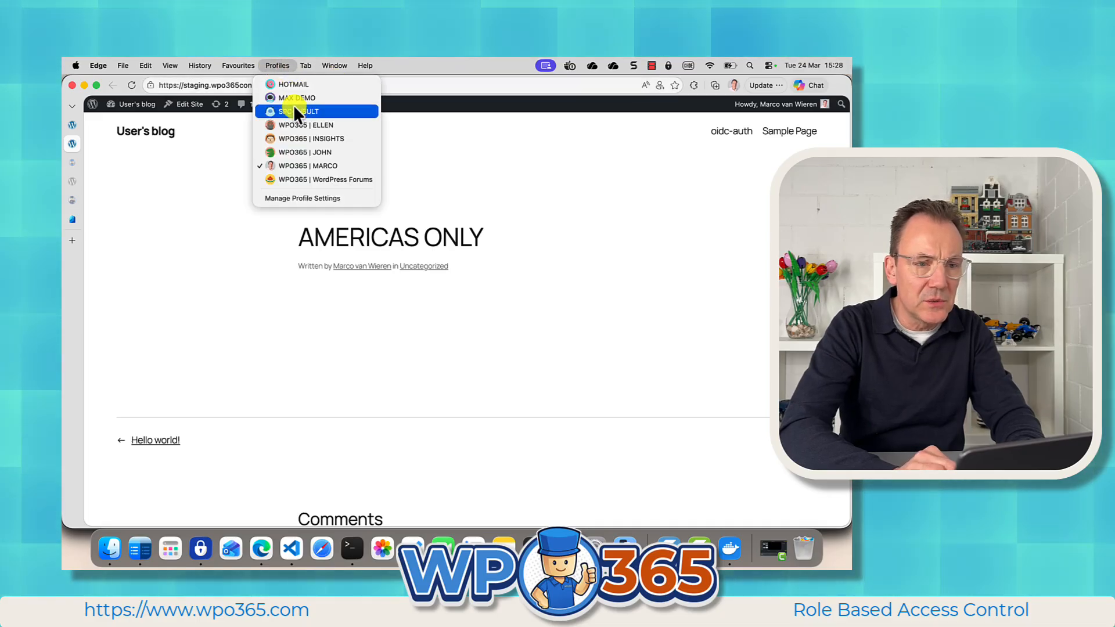
left_click(291, 121)
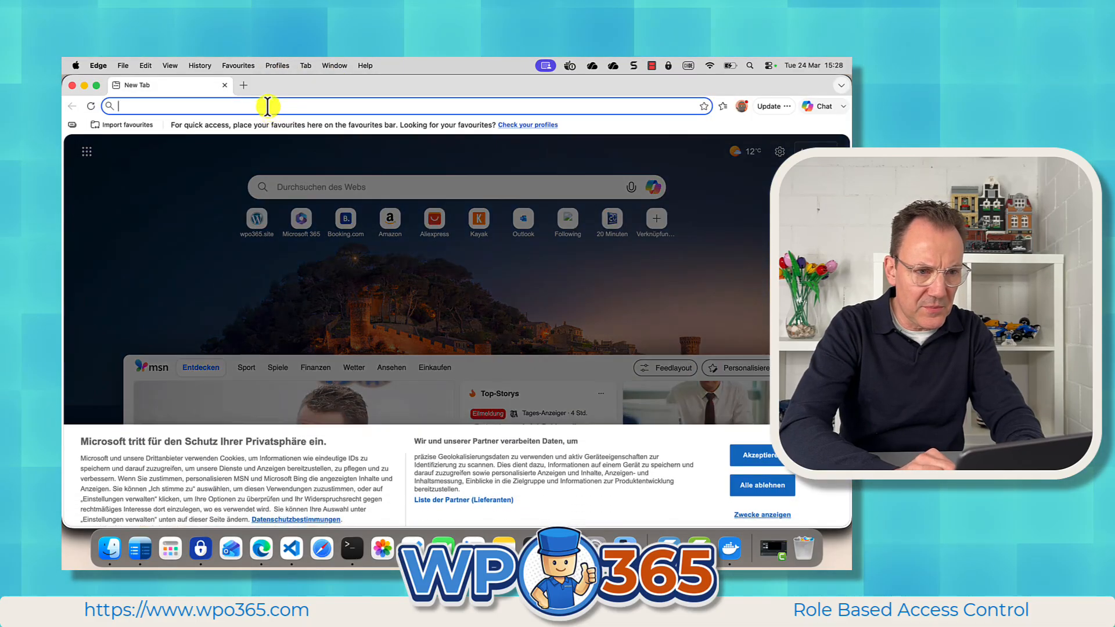
key("super+v")
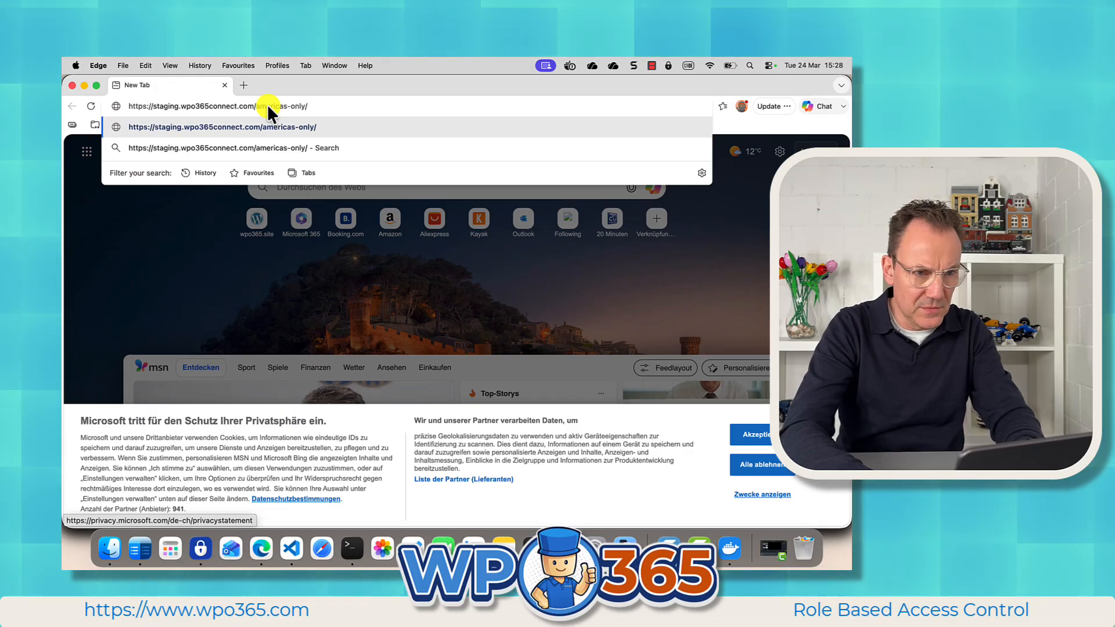
key("Return")
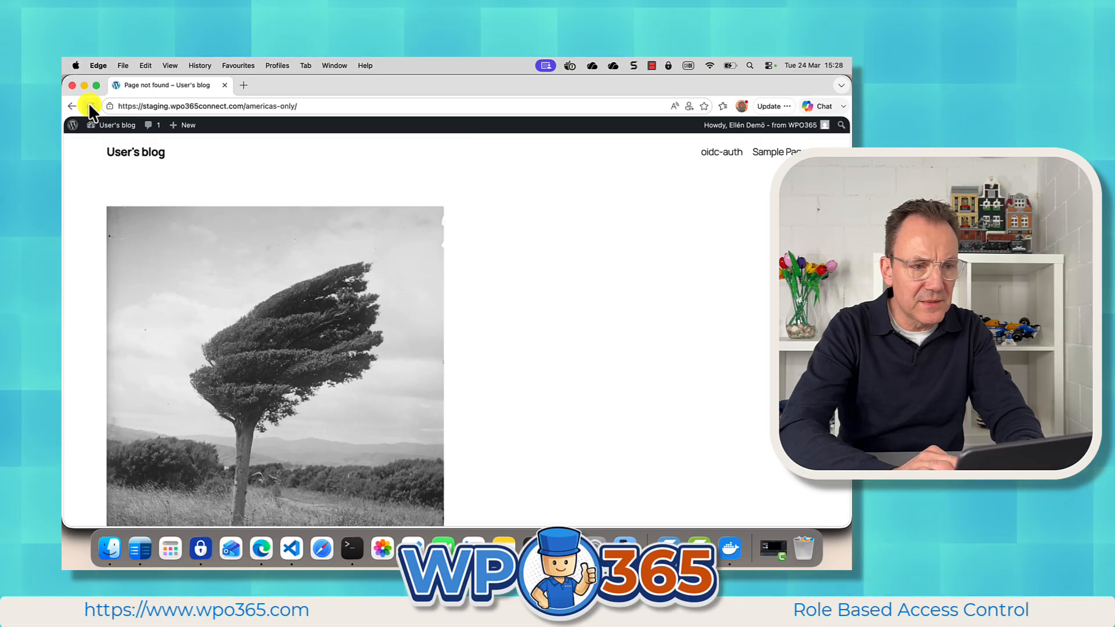
Log this test user out of WordPress, sign in again with Microsoft and reload the copied AMERICAS ONLY post URL
mouse_move(778, 131)
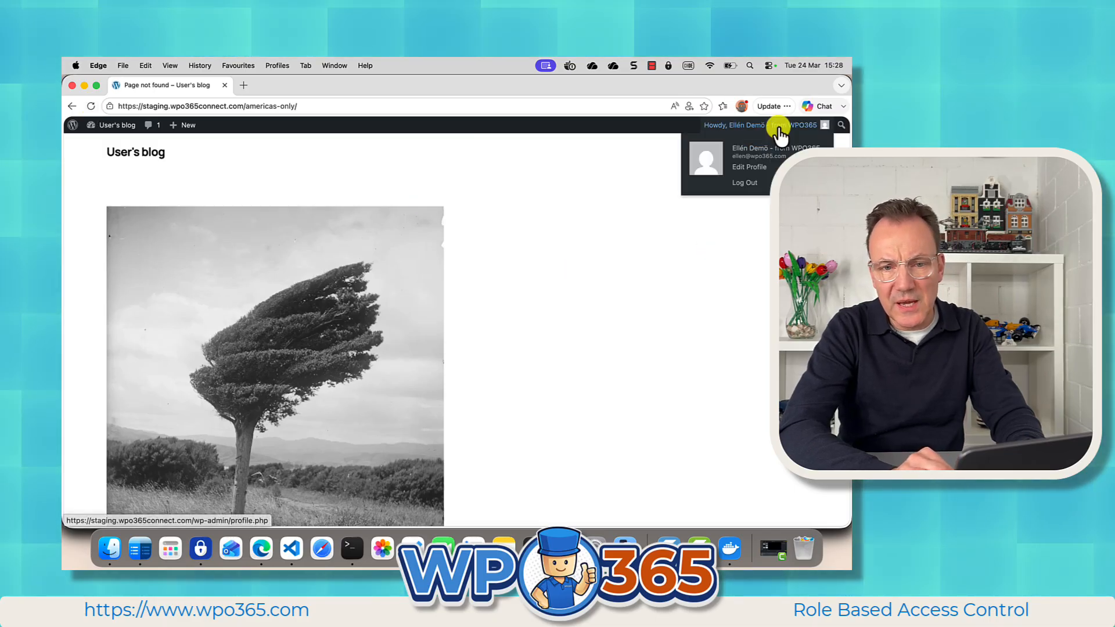
left_click(750, 182)
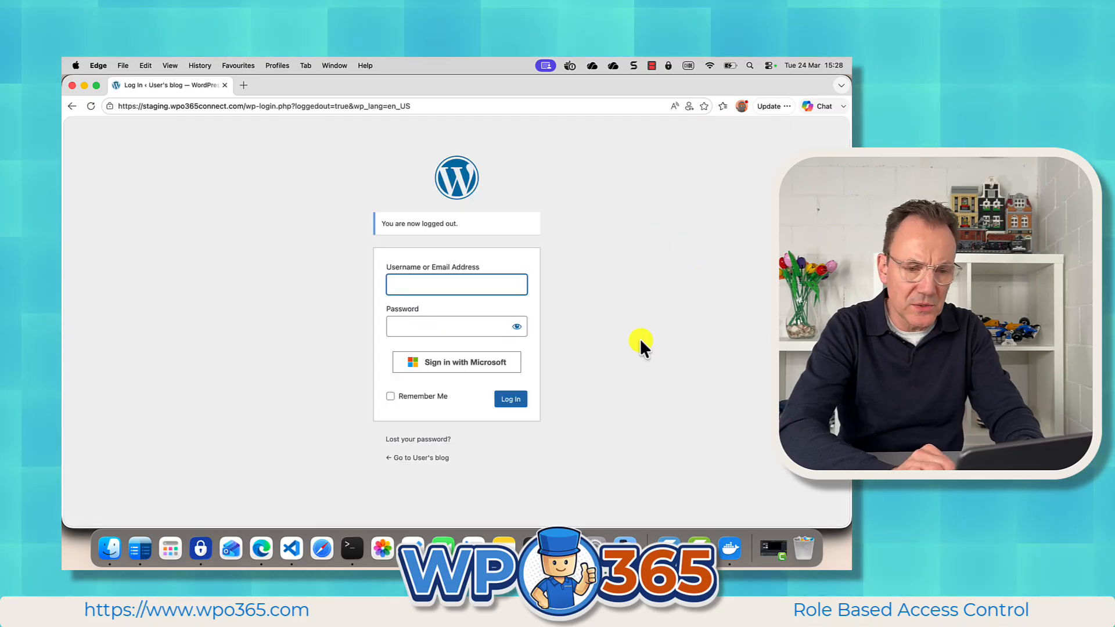
left_click(468, 365)
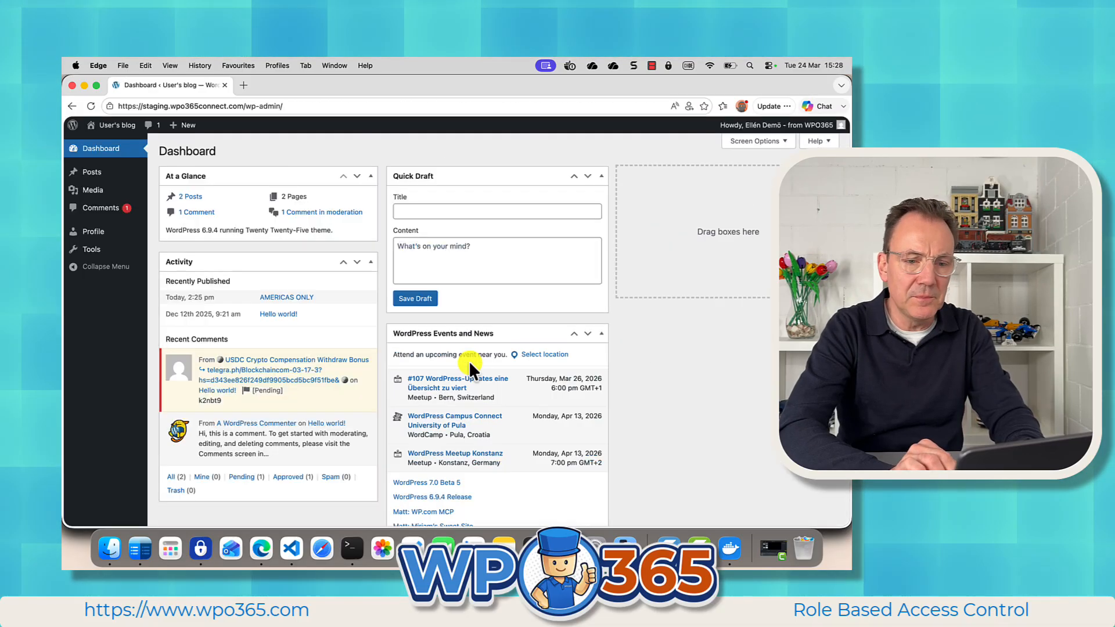
left_click(258, 110)
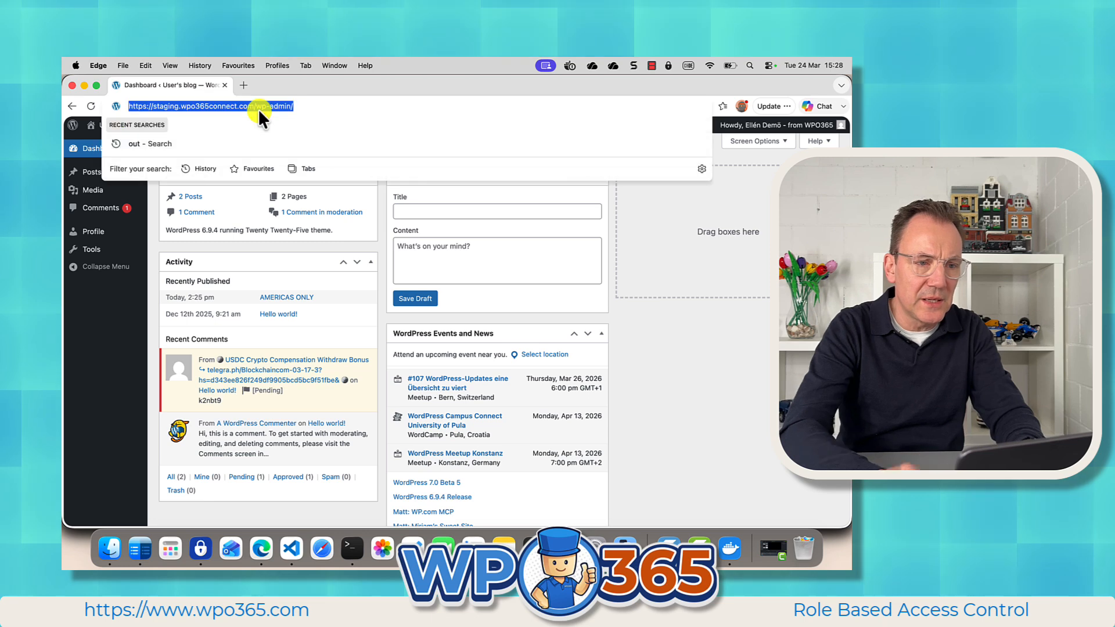
key("super+v")
key("Return")
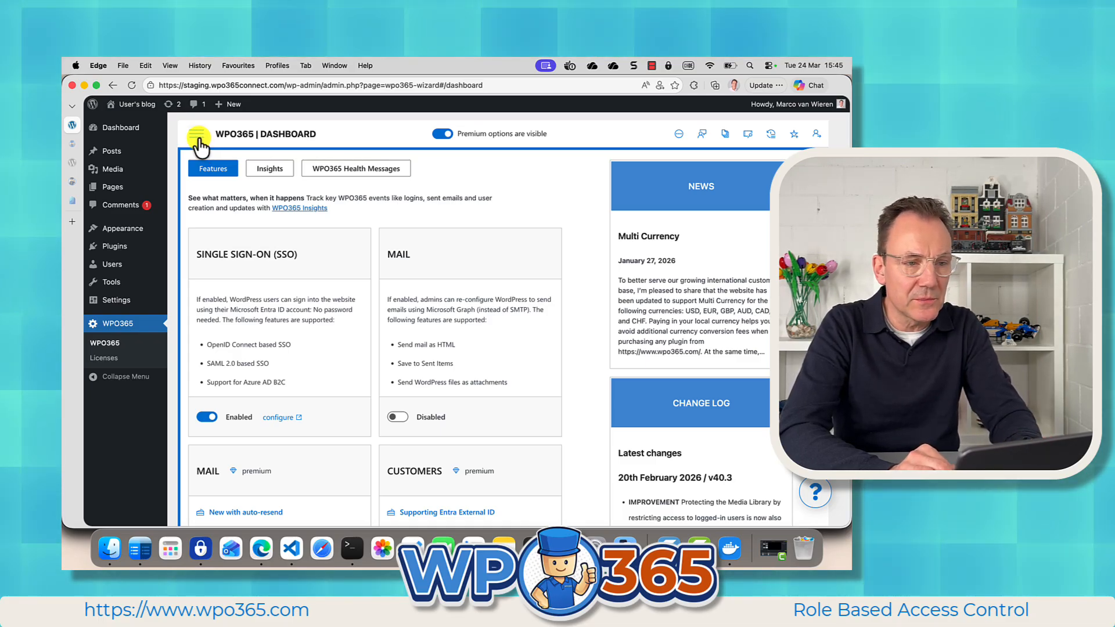
Open WPO365's Roles + Access settings in the administrator's window and go to the Audiences section
left_click(197, 138)
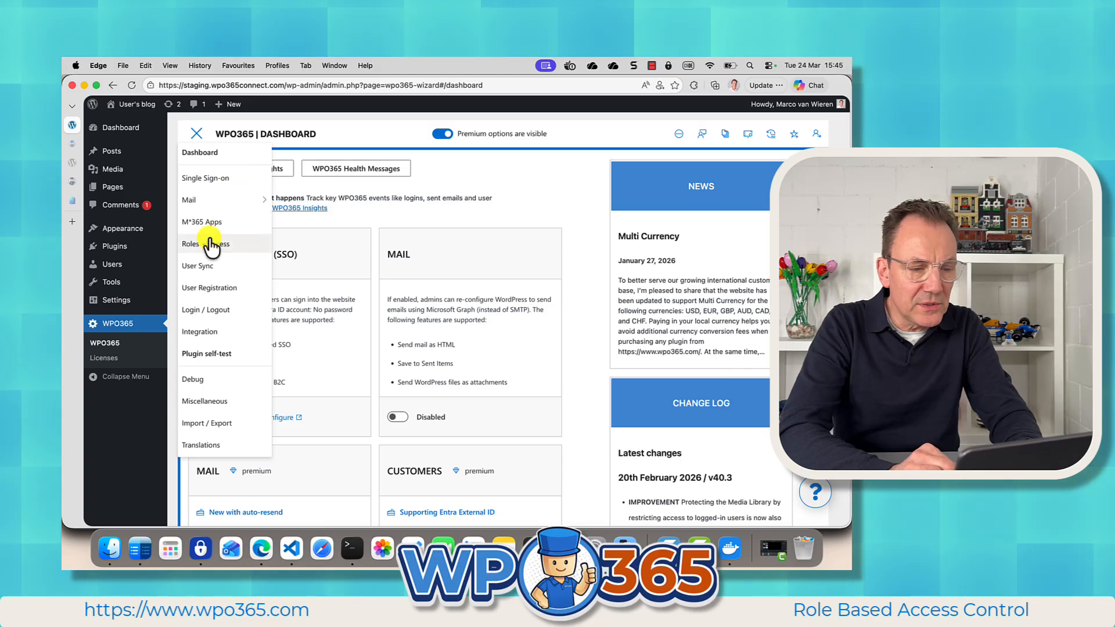
left_click(207, 240)
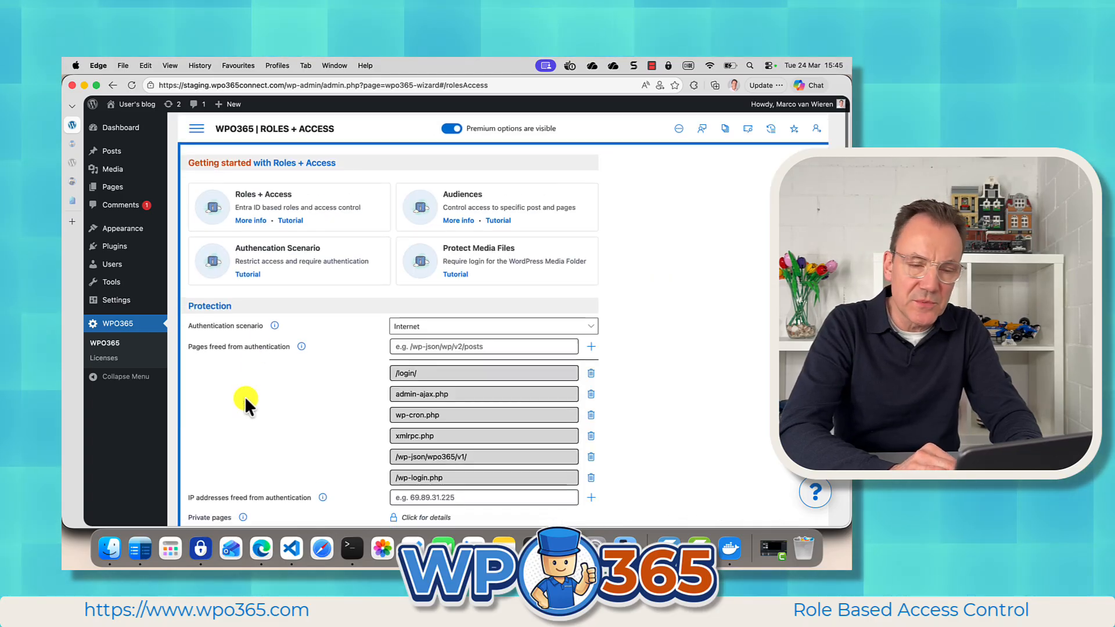
scroll(245, 396, "down", 2)
scroll(246, 399, "down", 4)
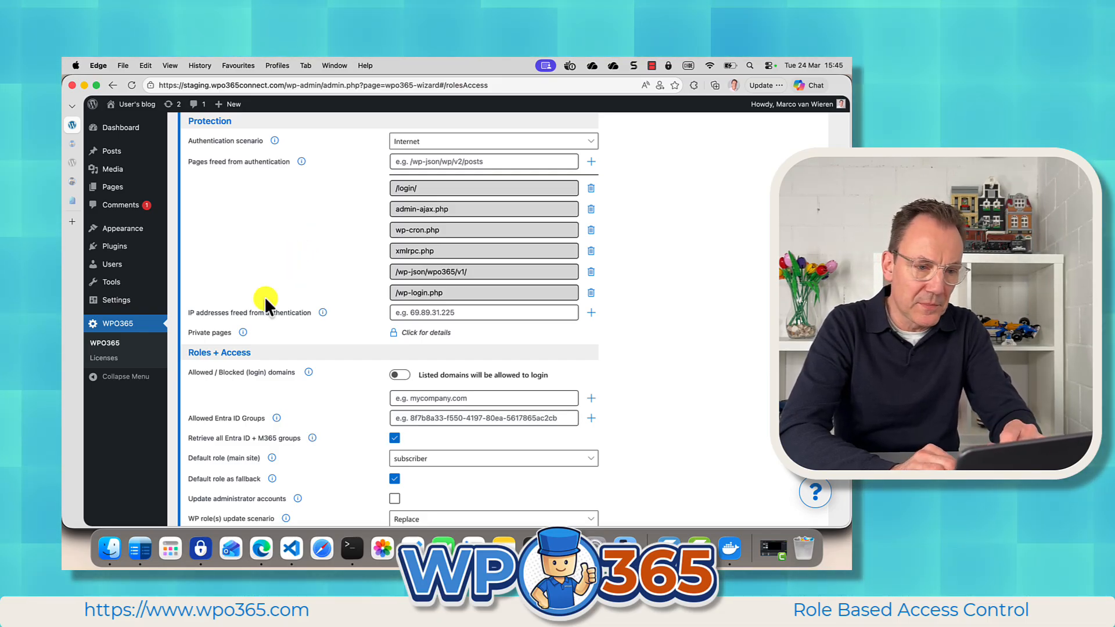
scroll(278, 427, "down", 3)
scroll(278, 429, "down", 10)
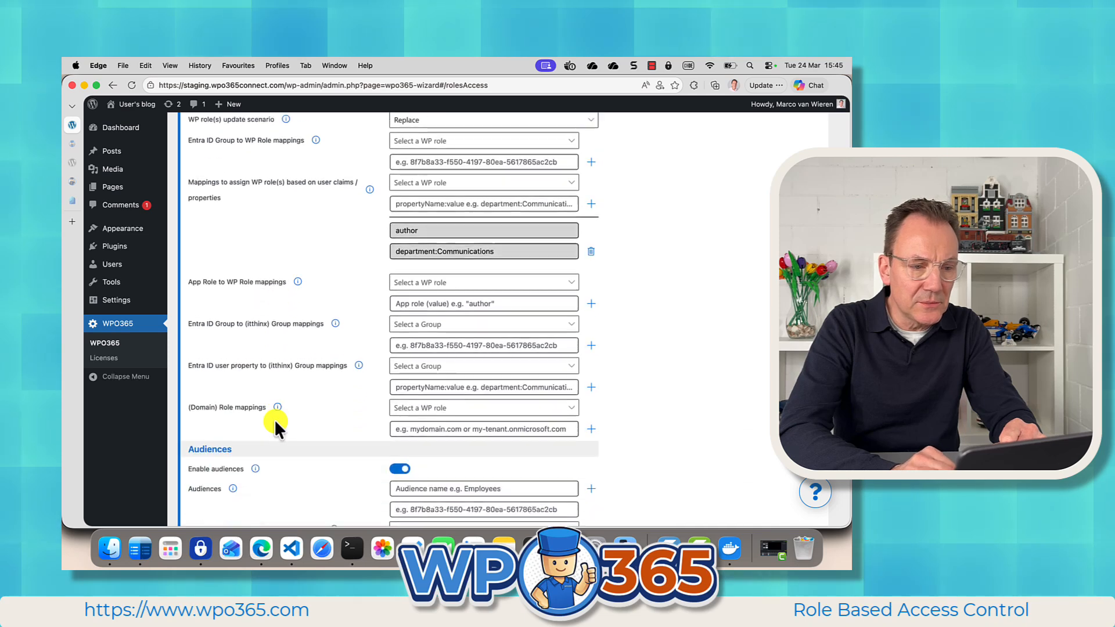
scroll(275, 416, "down", 1)
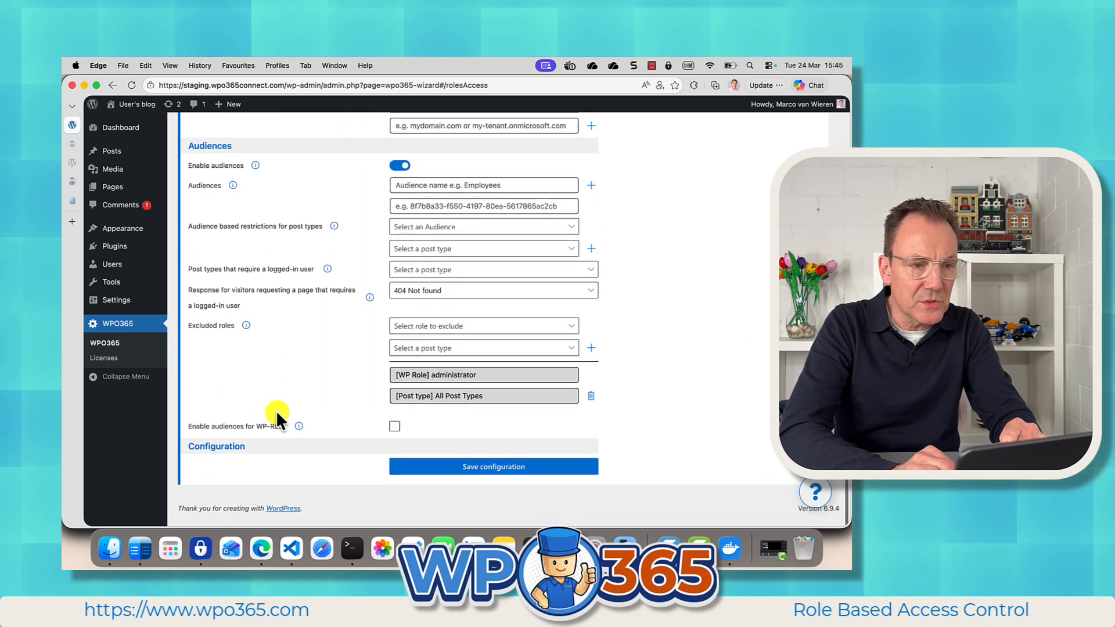
Leave audiences enabled in the Audiences section and save the configuration
left_click(400, 173)
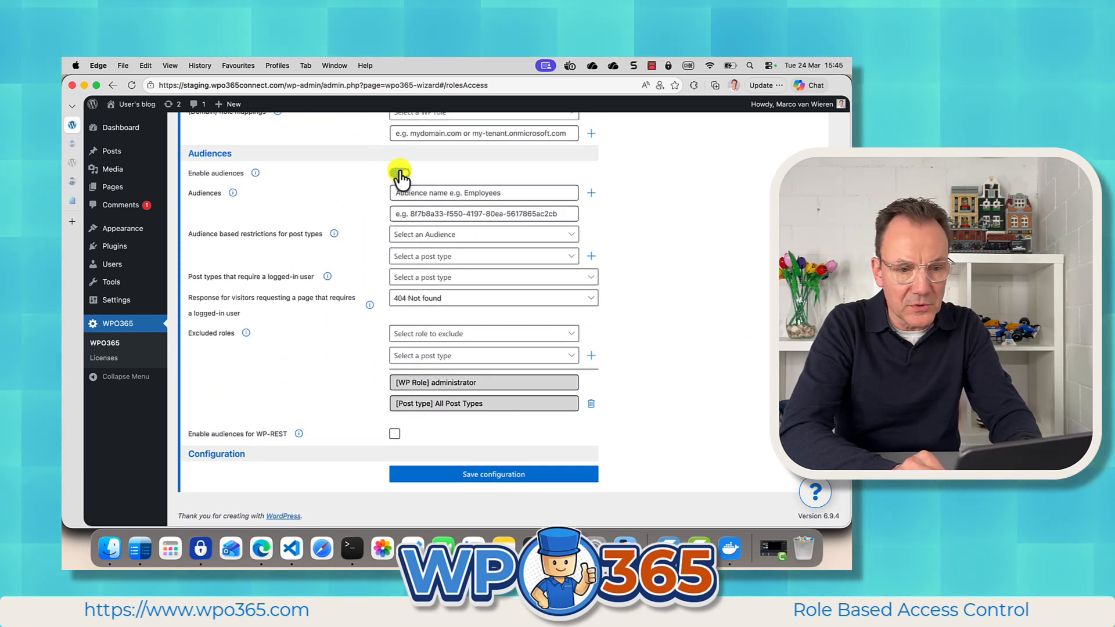
left_click(399, 173)
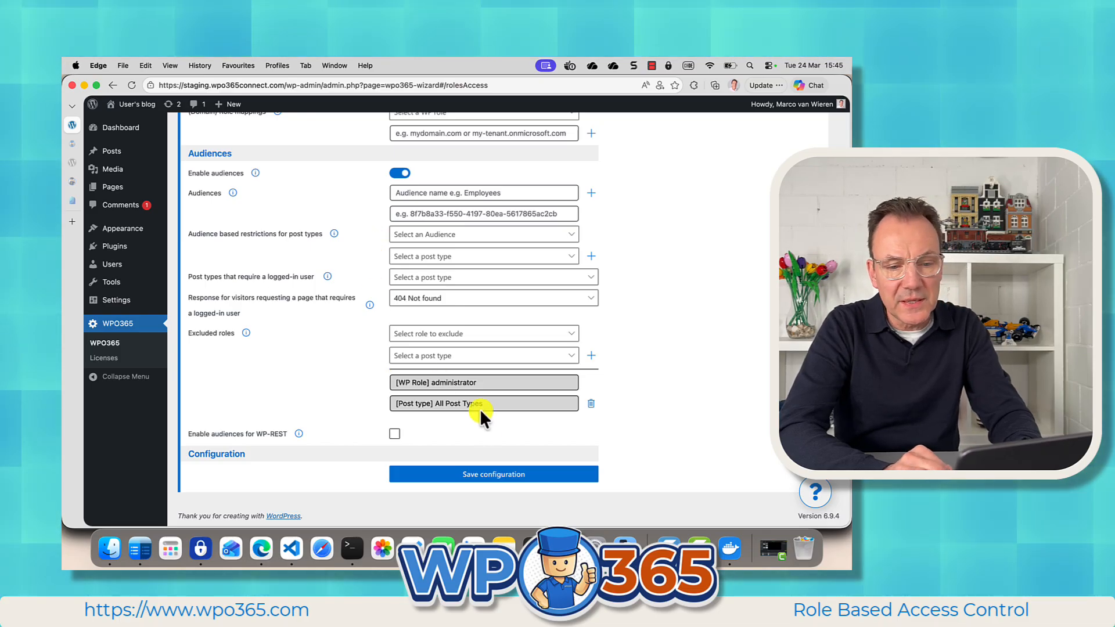
left_click(473, 474)
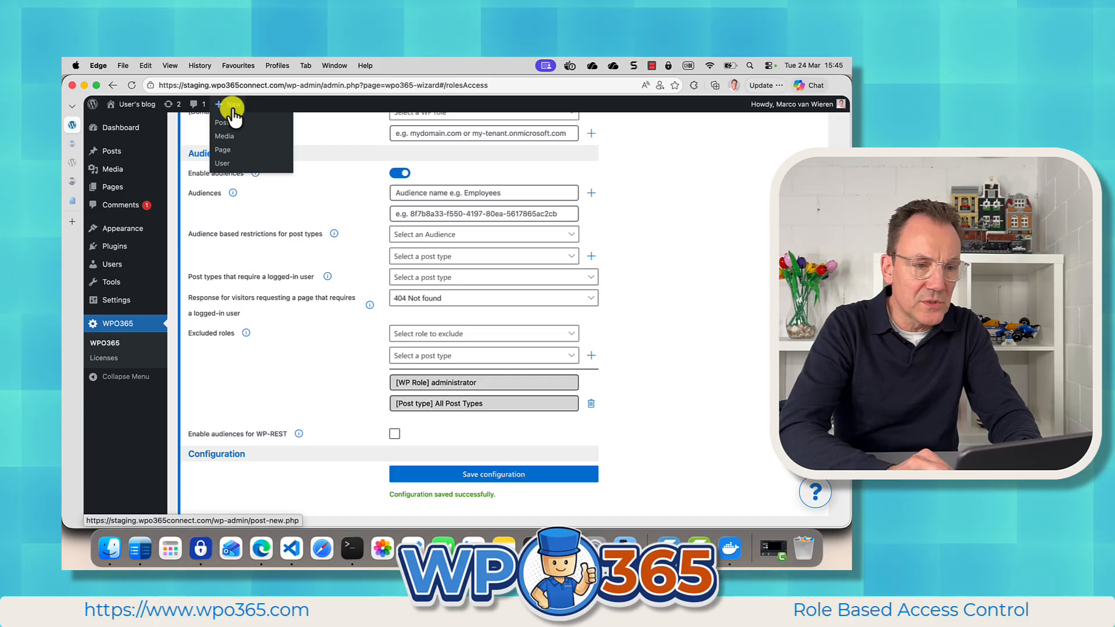
Create a new WordPress post titled "LOGGED IN USERS"
left_click(228, 123)
type("L")
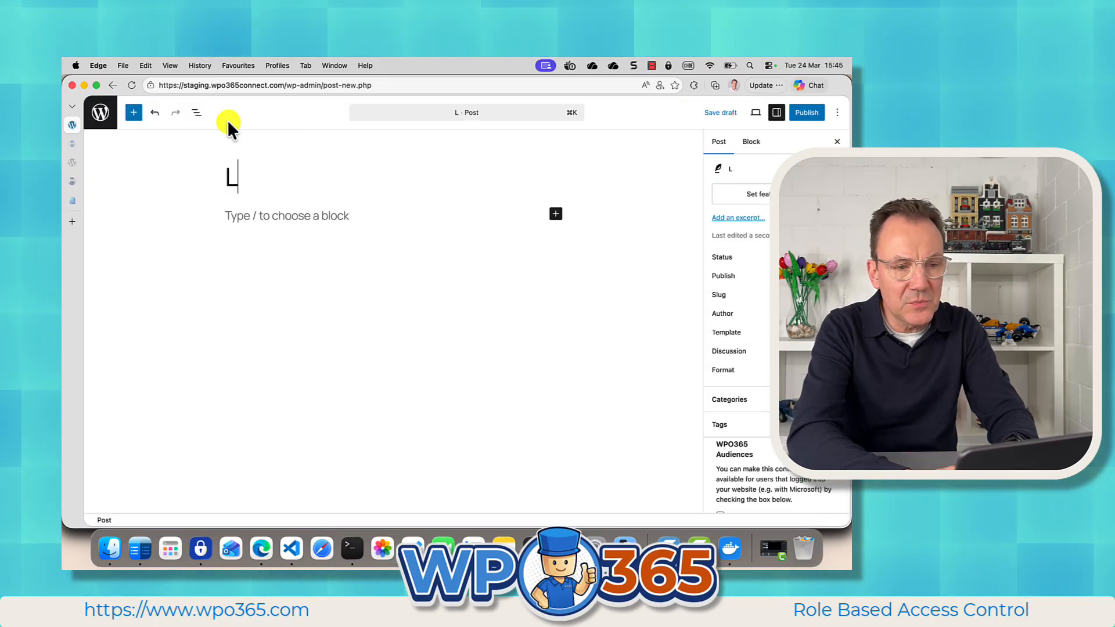
type("OGGED ")
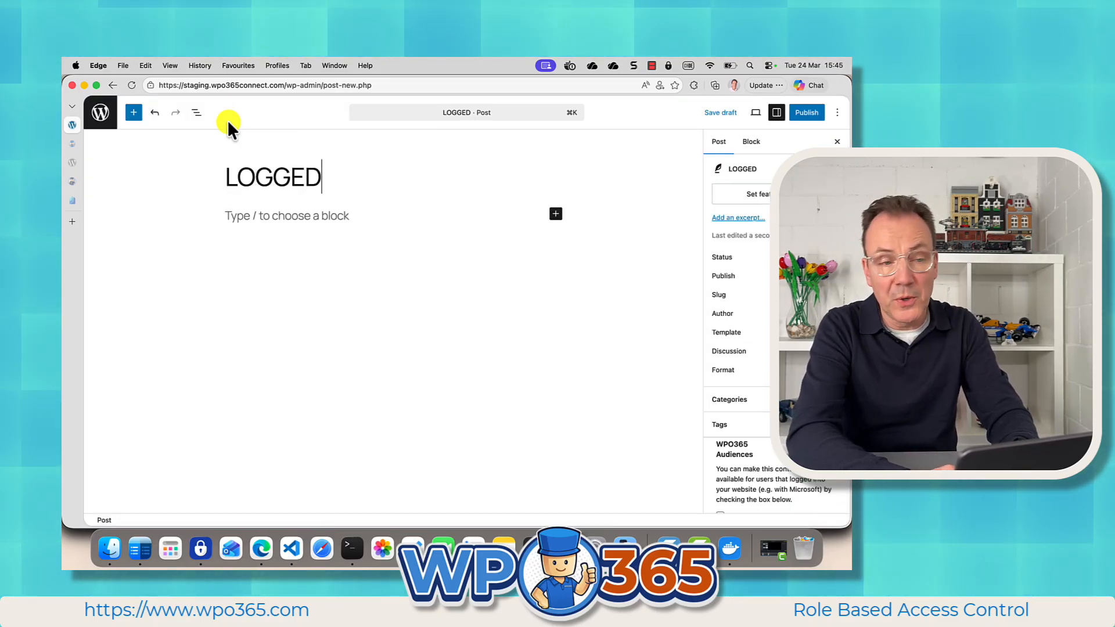
type("IN")
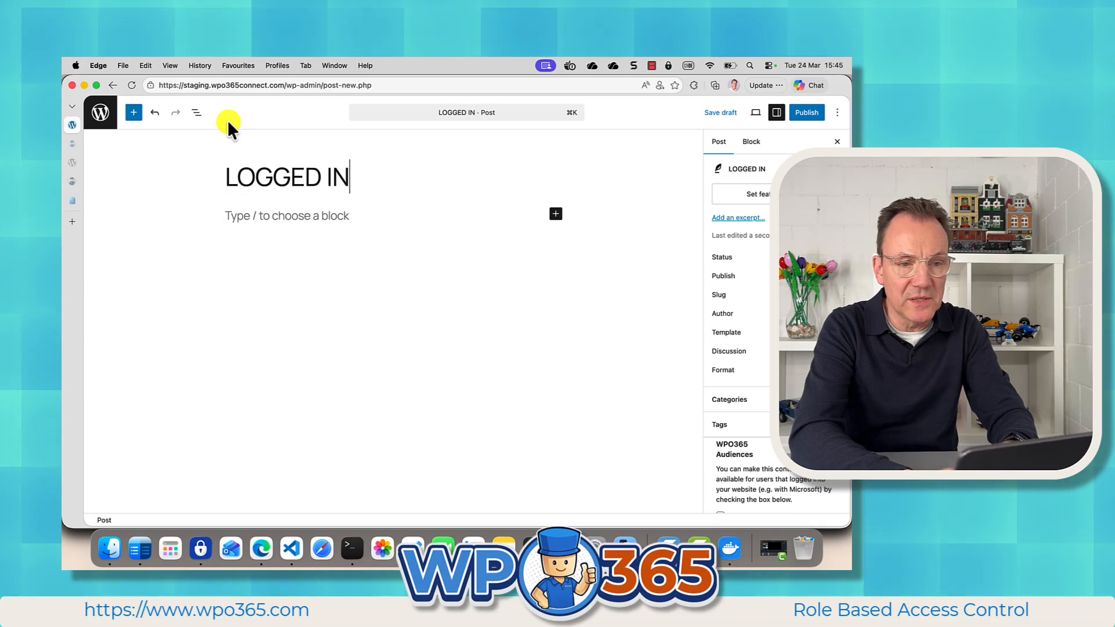
type(" USERS")
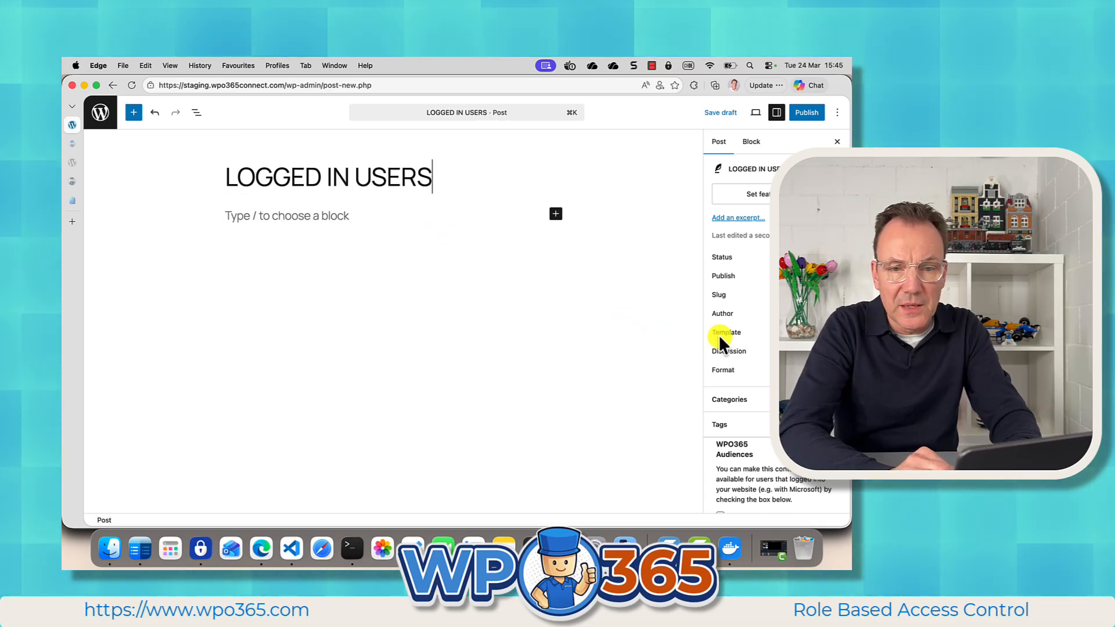
Make the post private in its WPO365 Audiences settings and publish it
scroll(743, 310, "down", 3)
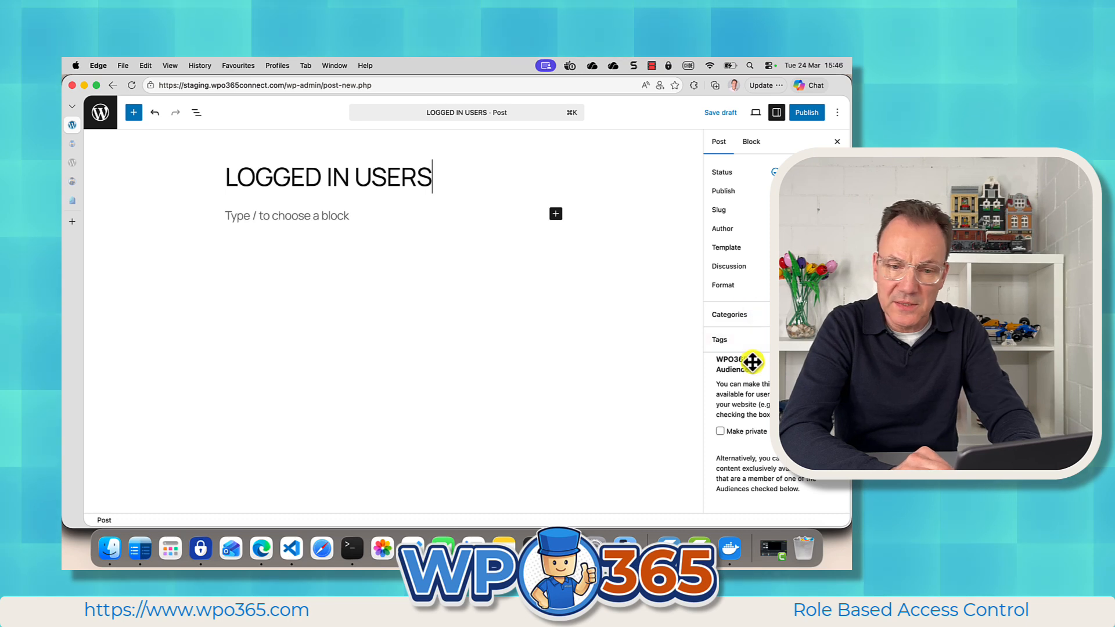
left_click(720, 431)
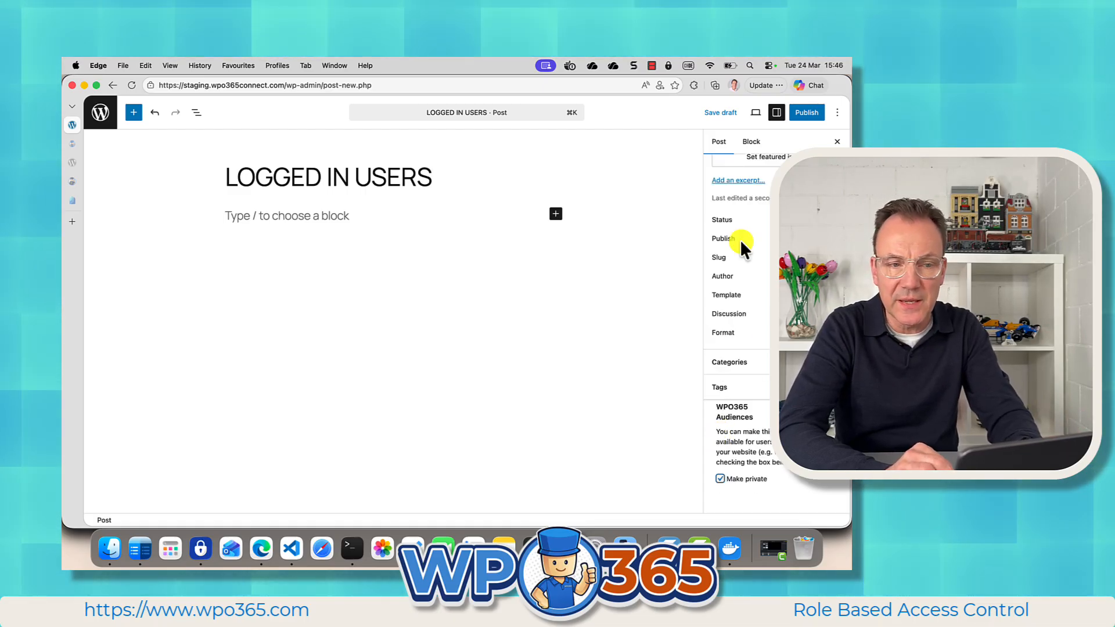
left_click(806, 114)
left_click(804, 110)
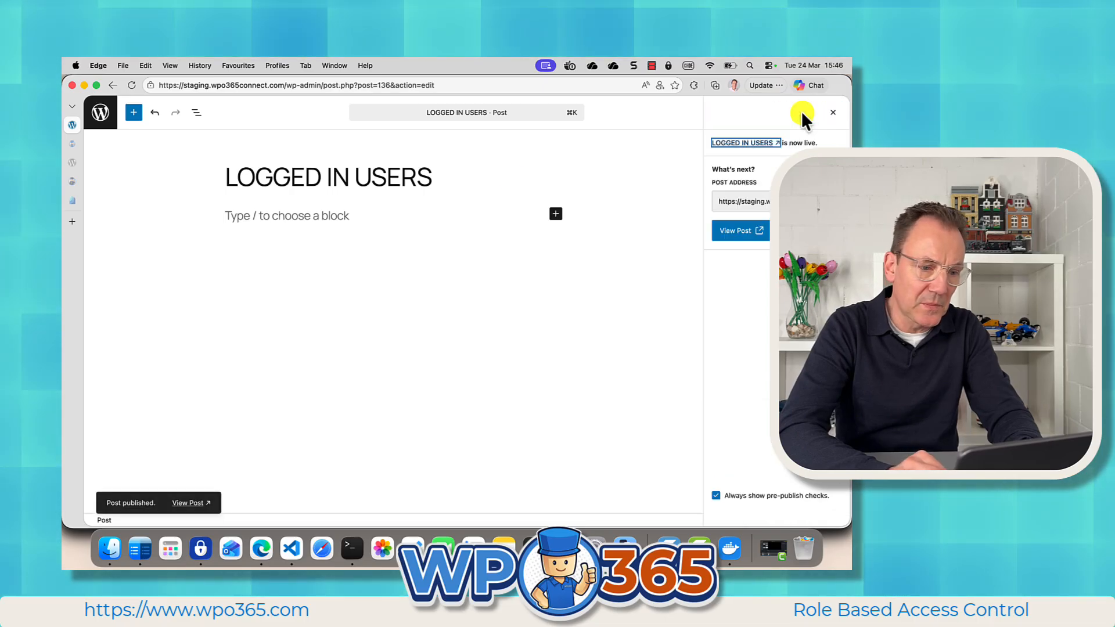
View the published LOGGED IN USERS post on the site and copy its URL
left_click(188, 503)
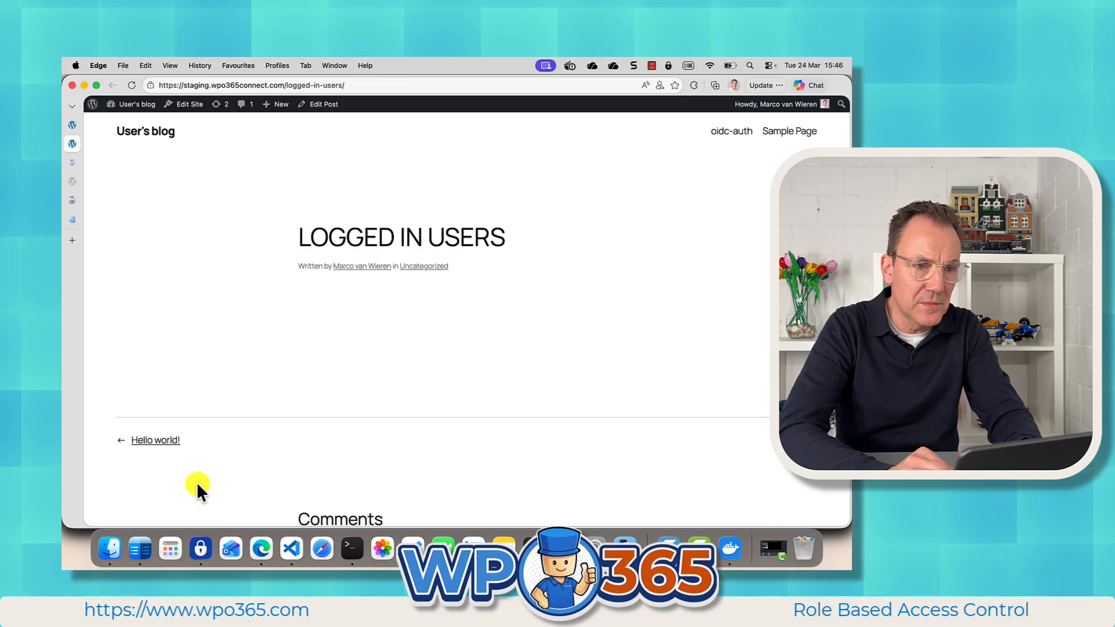
left_click(352, 85)
key("super+c")
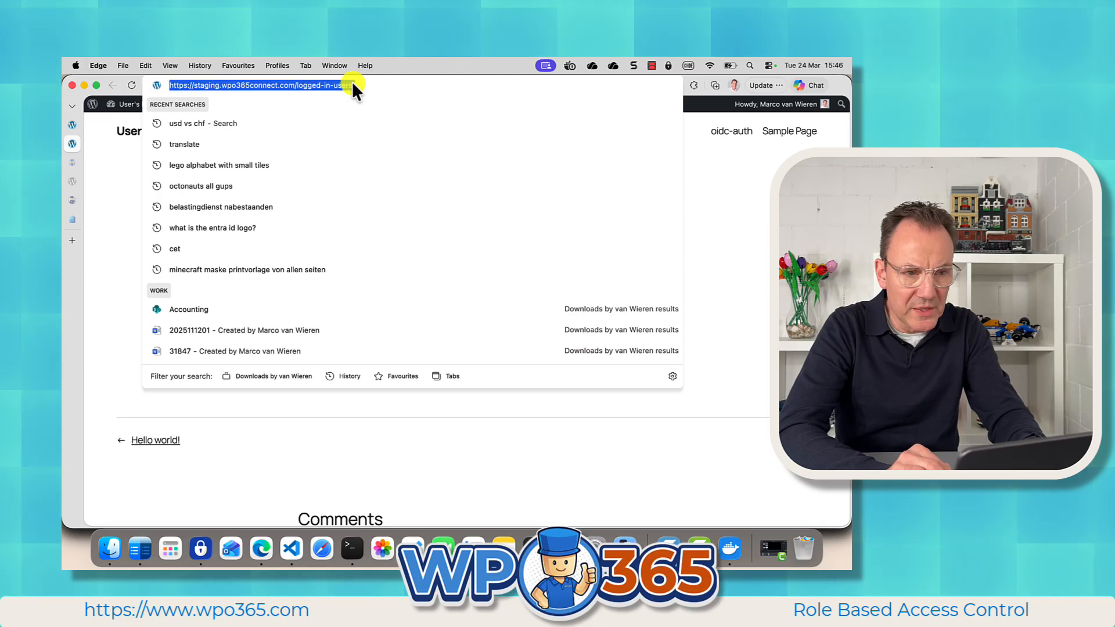
left_click(264, 451)
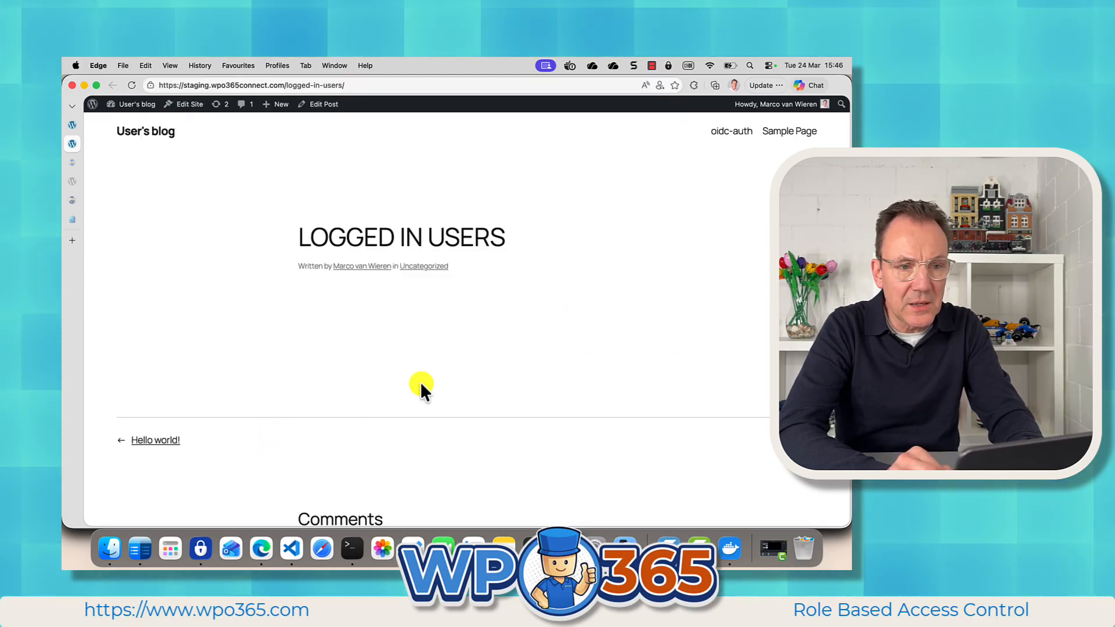
Switch to the test user's browser profile, log out of WordPress and go to the public blog home page
left_click(335, 65)
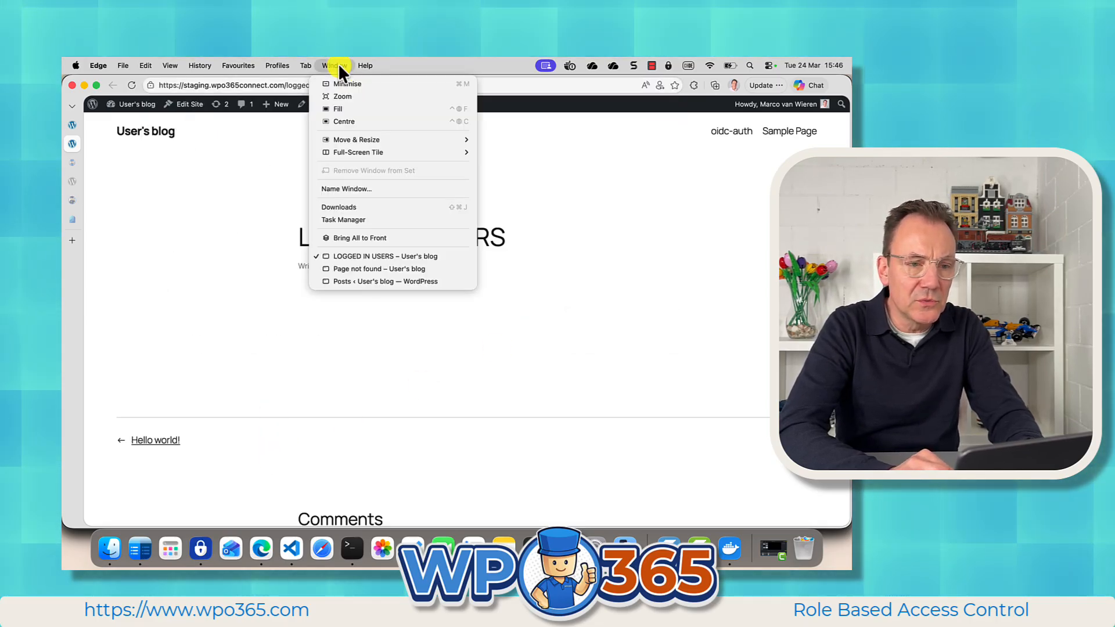
mouse_move(285, 65)
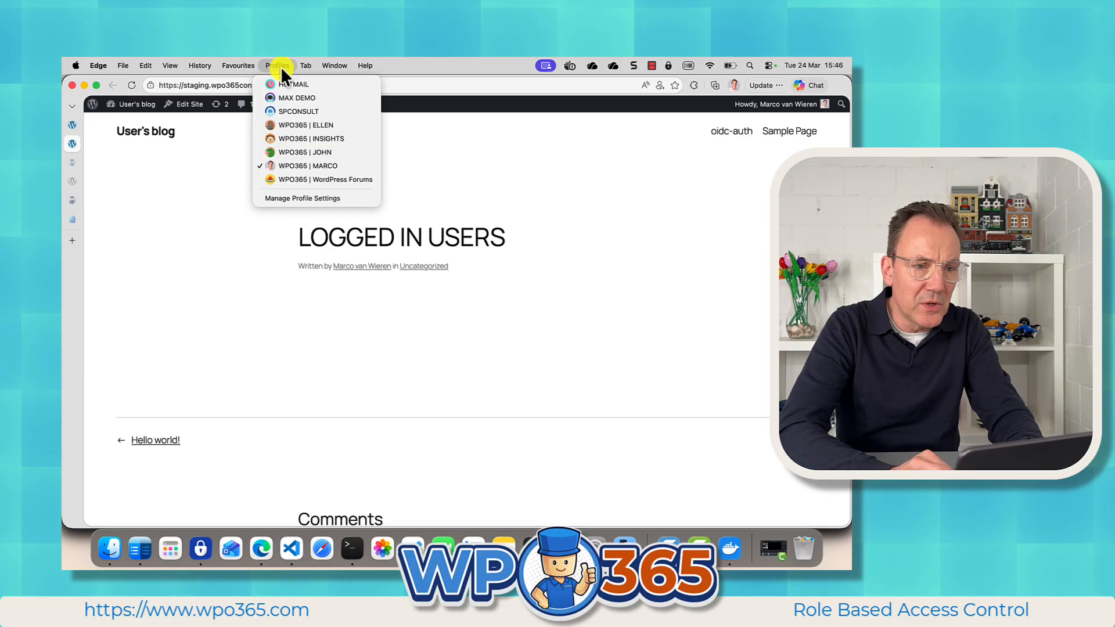
left_click(293, 150)
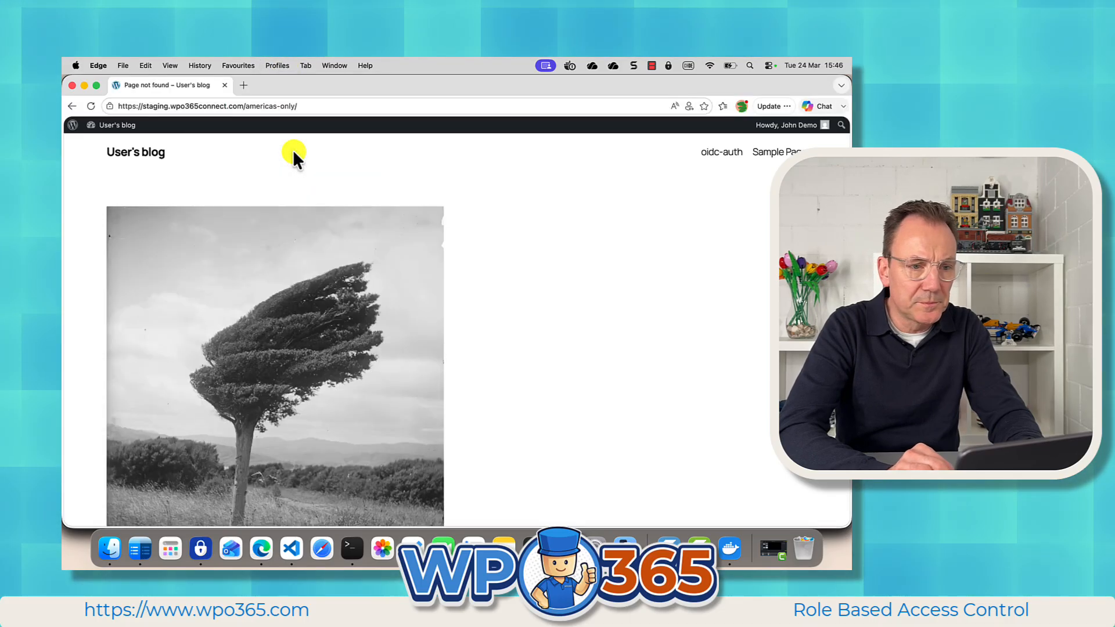
mouse_move(790, 125)
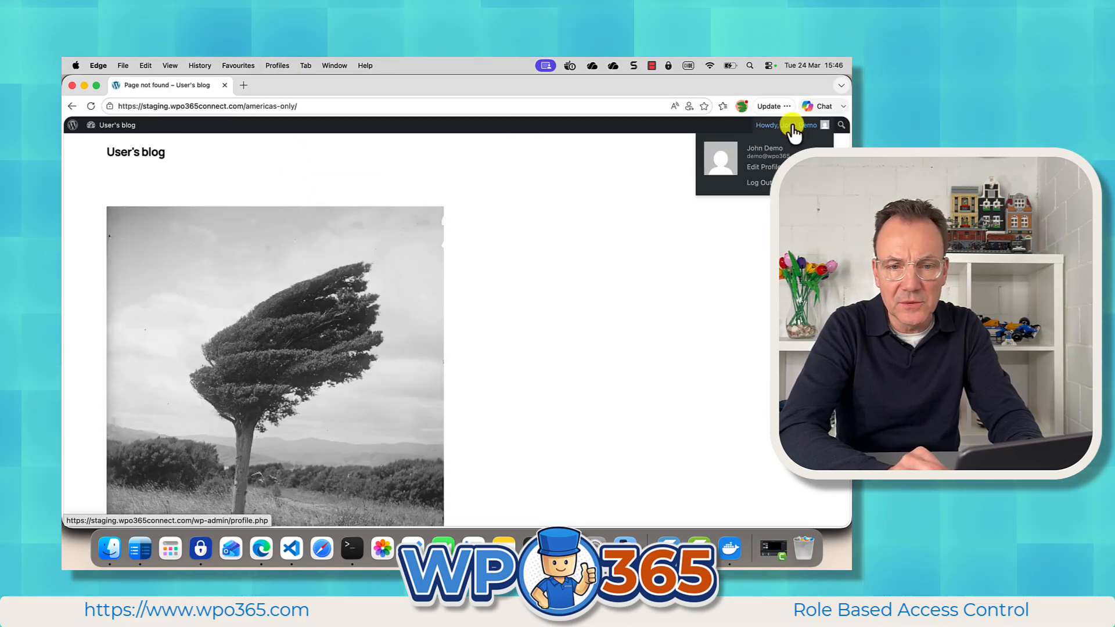
left_click(759, 183)
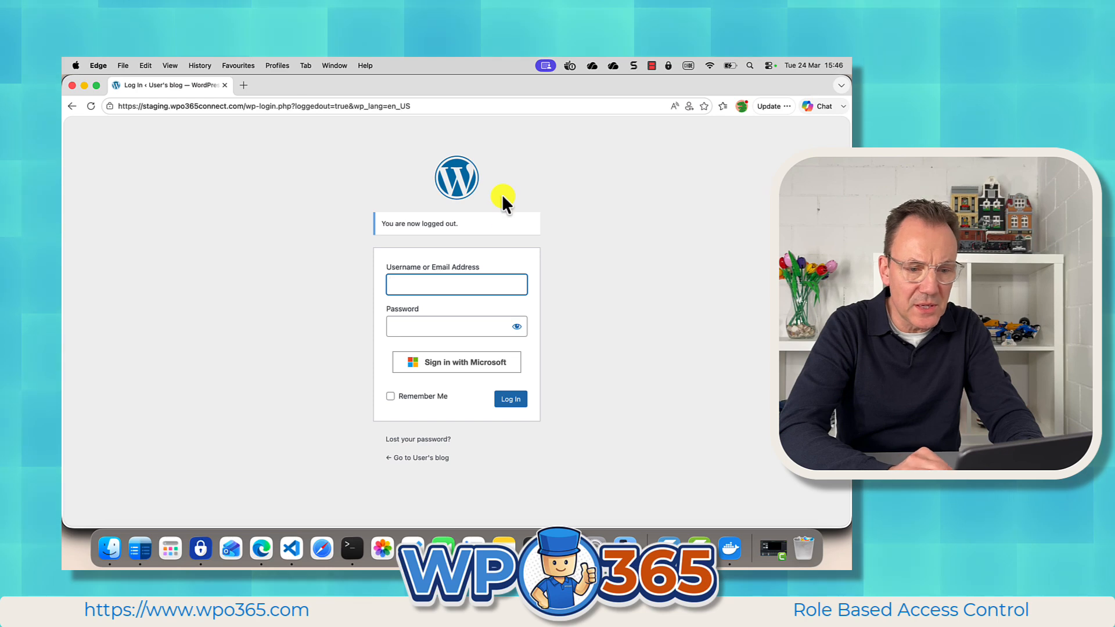
left_click(433, 459)
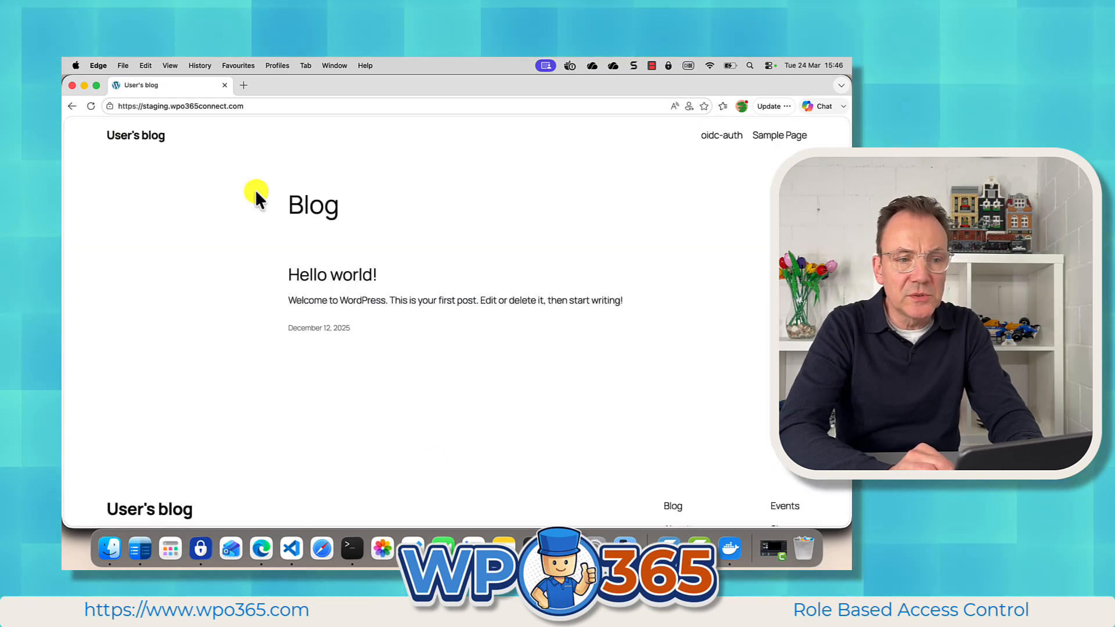
Load the copied LOGGED IN USERS post URL as a logged-out visitor and check the page that is returned
left_click(280, 105)
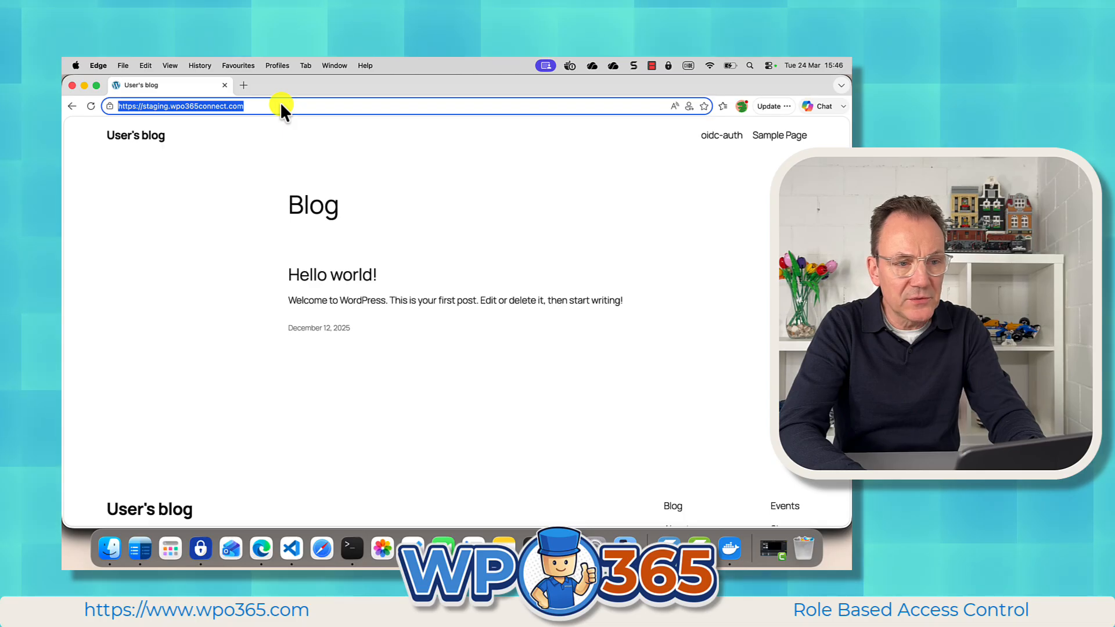
key("super+v")
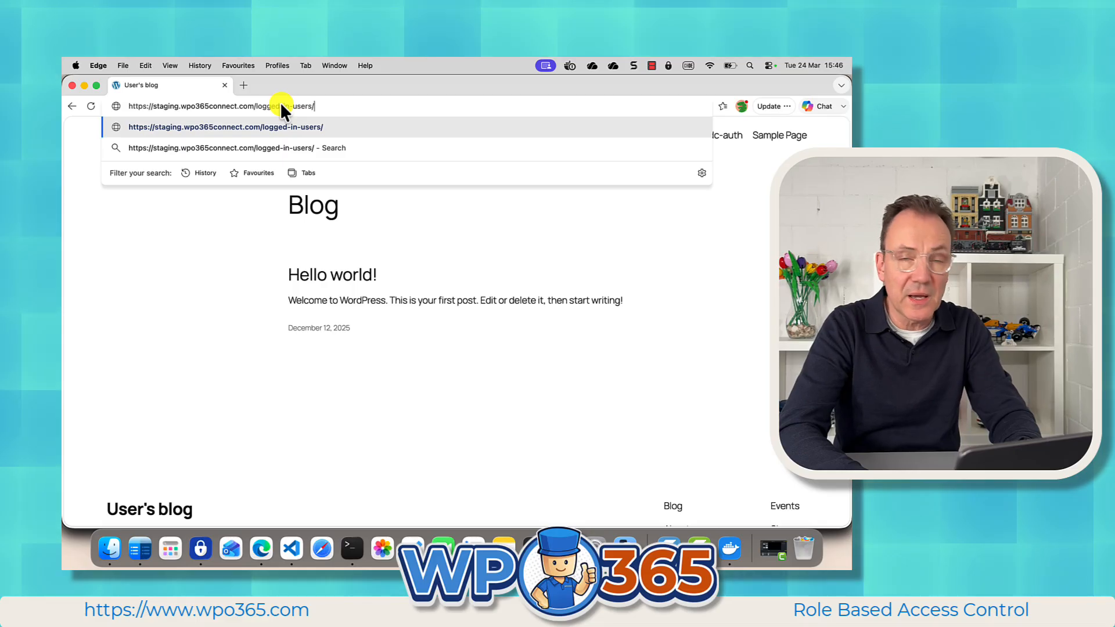
key("Return")
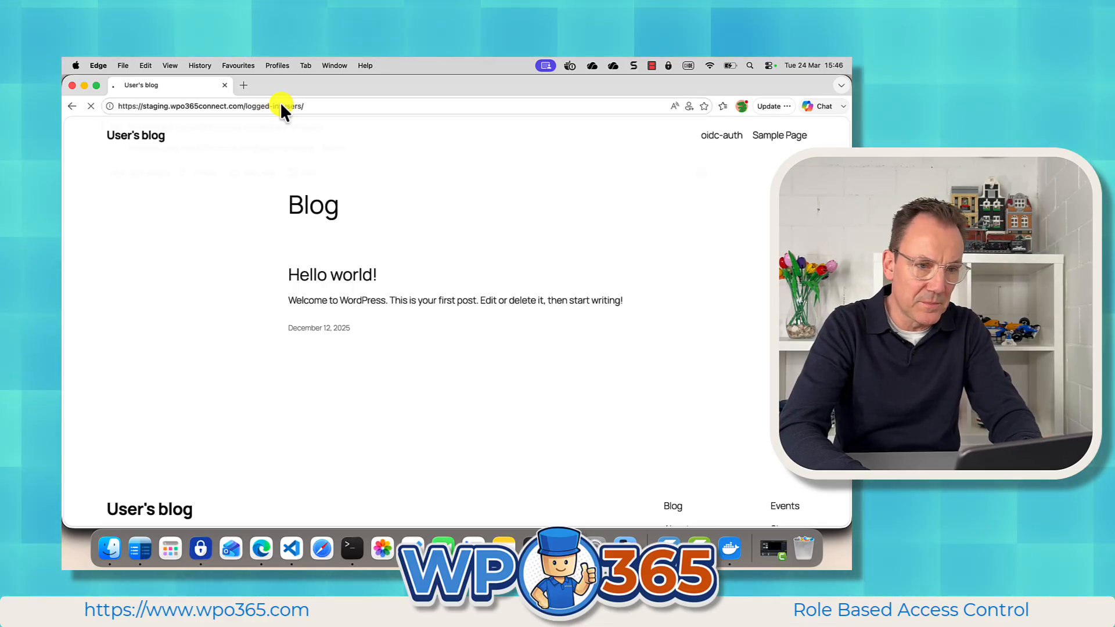
scroll(467, 329, "down", 3)
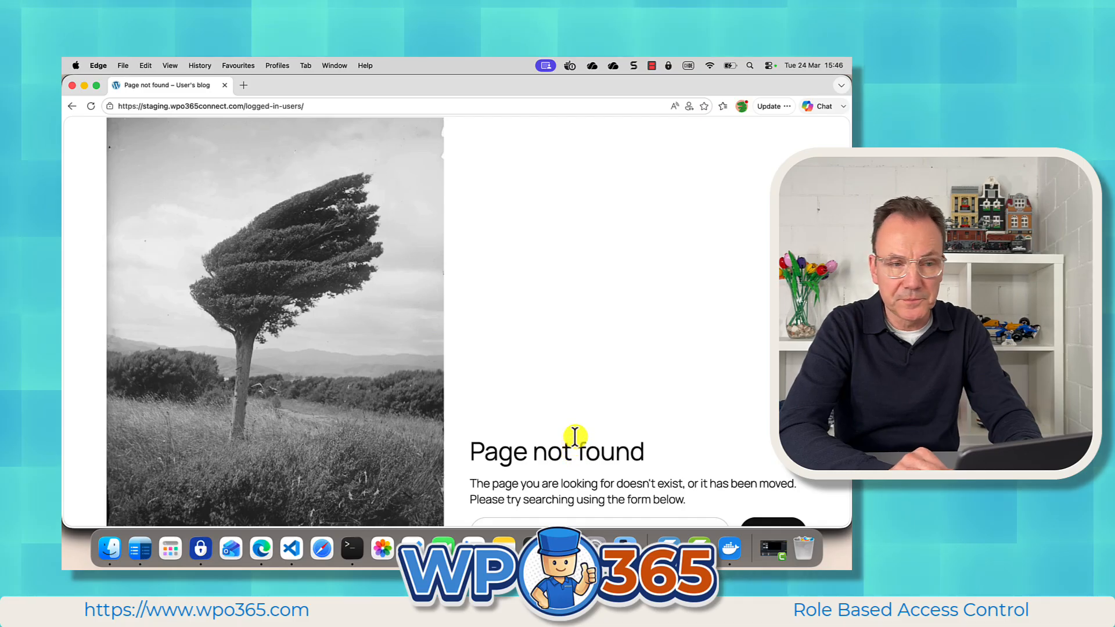
Return to the administrator's browser window and close the tab showing the LOGGED IN USERS post
left_click(336, 65)
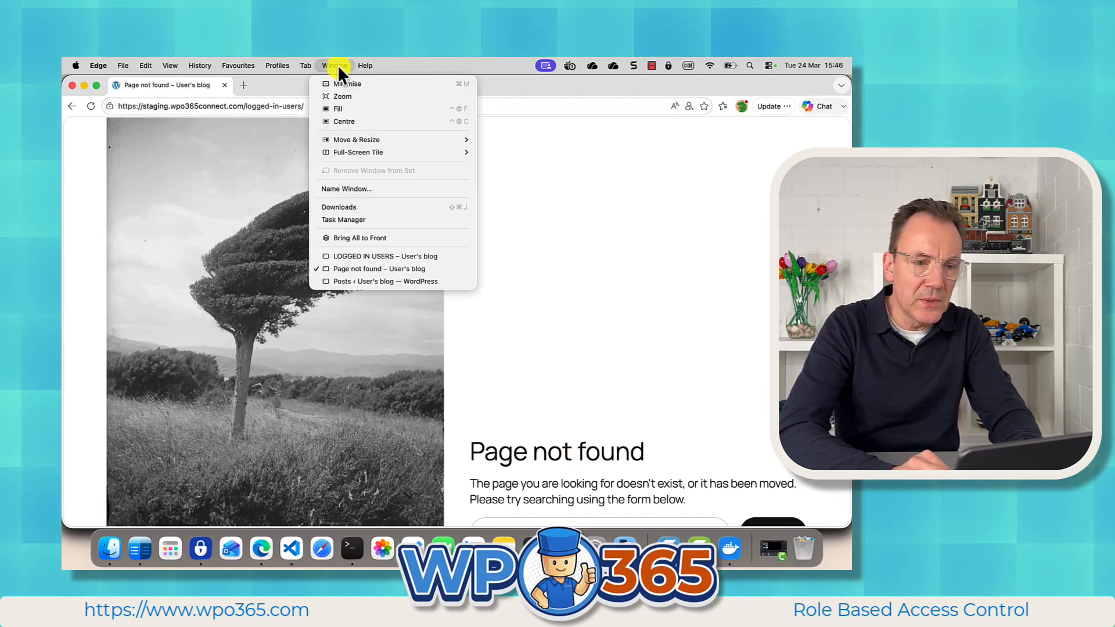
left_click(344, 257)
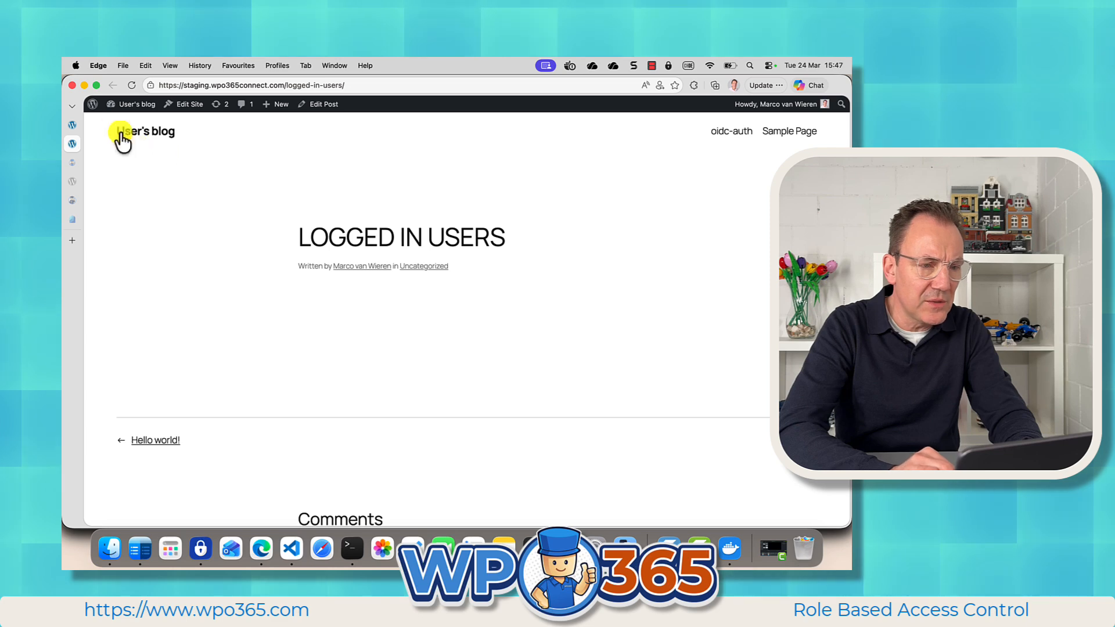
mouse_move(125, 147)
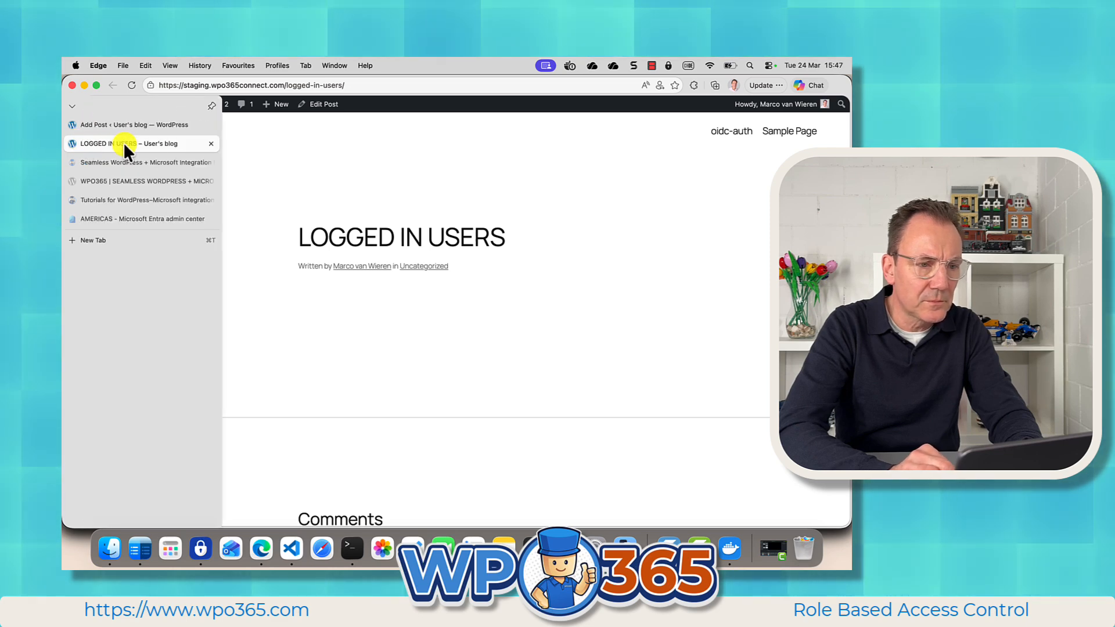
left_click(210, 145)
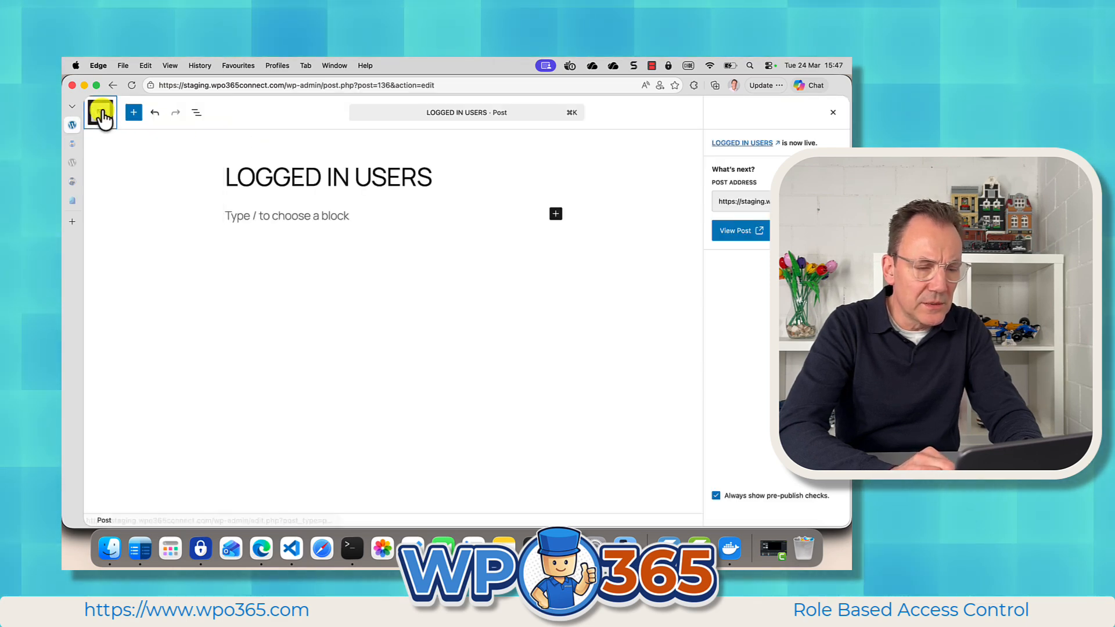
Leave the post editor and open the Audiences section of WPO365's Roles + Access settings
left_click(101, 113)
left_click(116, 385)
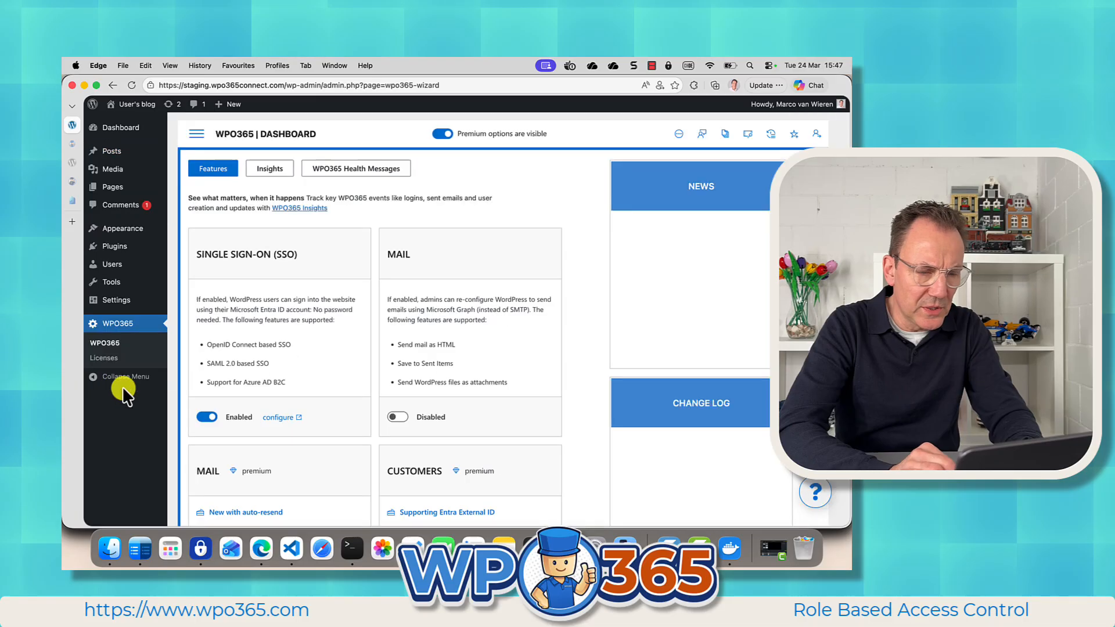
left_click(197, 134)
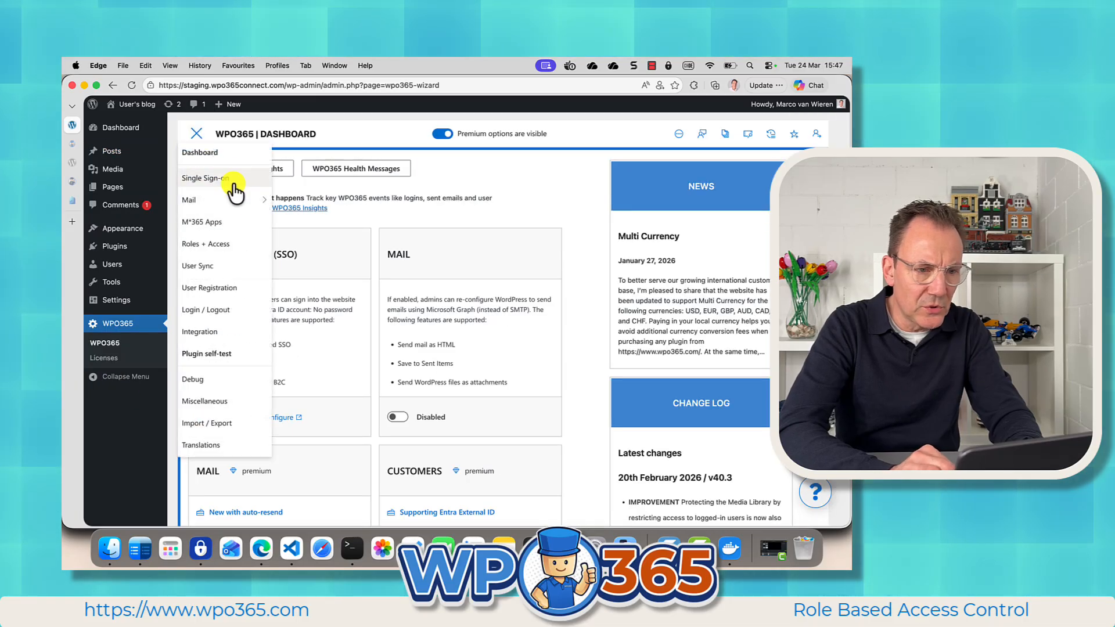
left_click(208, 245)
scroll(275, 433, "down", 15)
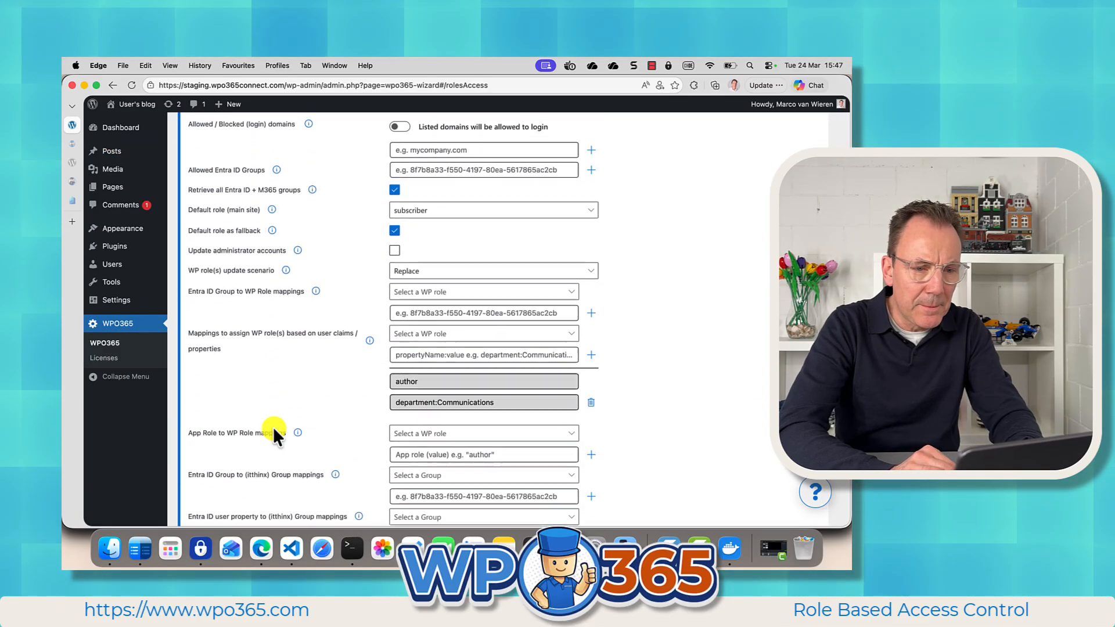
scroll(273, 426, "down", 5)
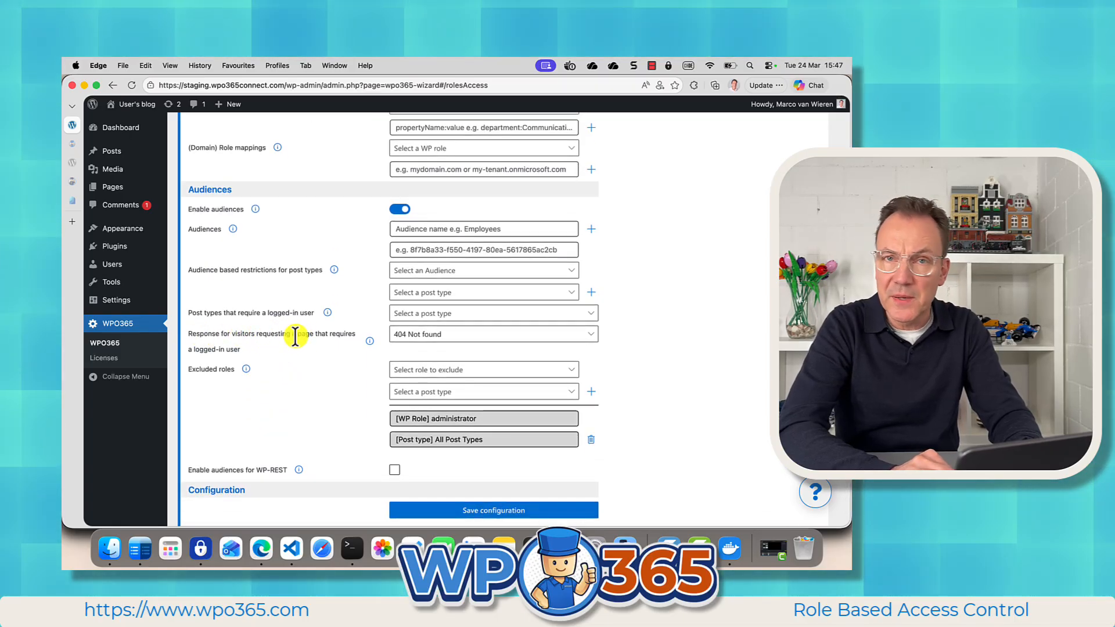
Set the response for visitors requesting a page that requires a logged-in user to Redirect to Microsoft and save the configuration
left_click(411, 336)
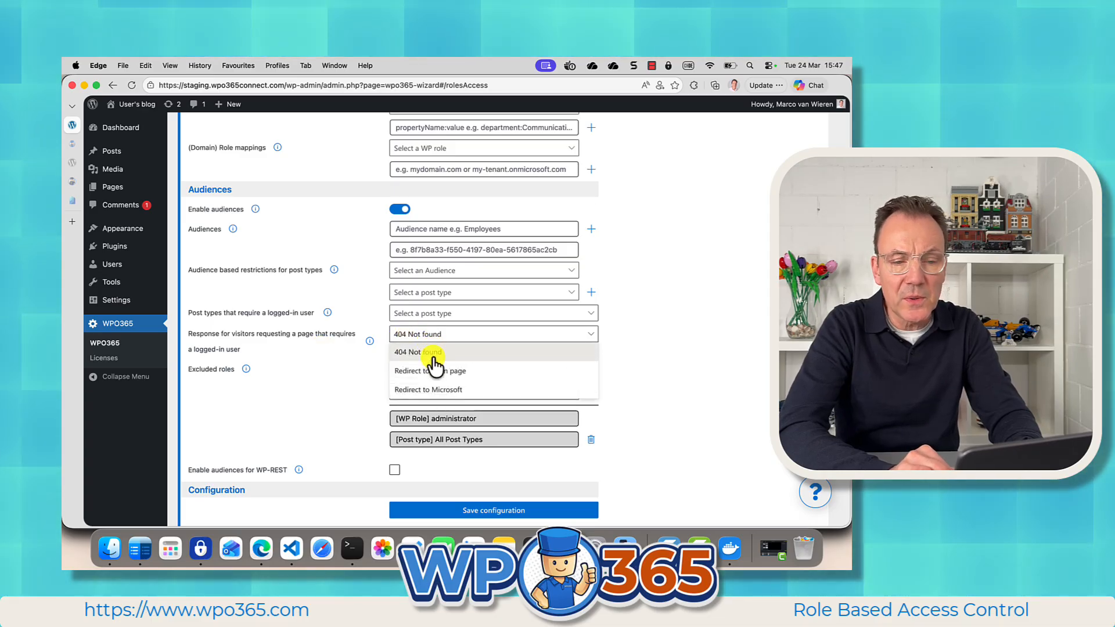
left_click(414, 390)
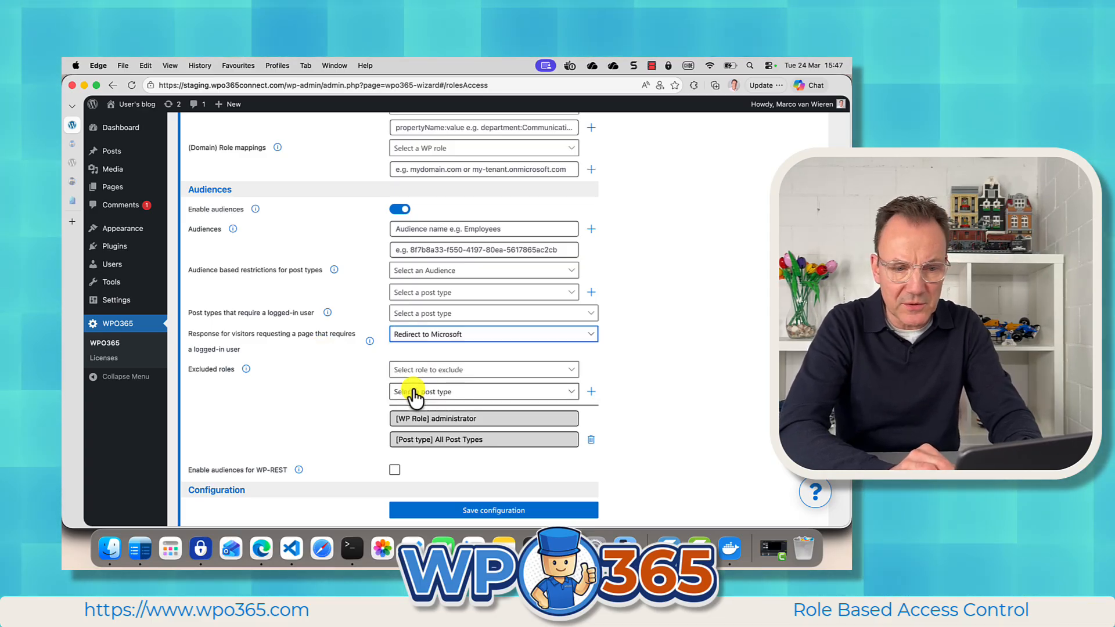
left_click(472, 511)
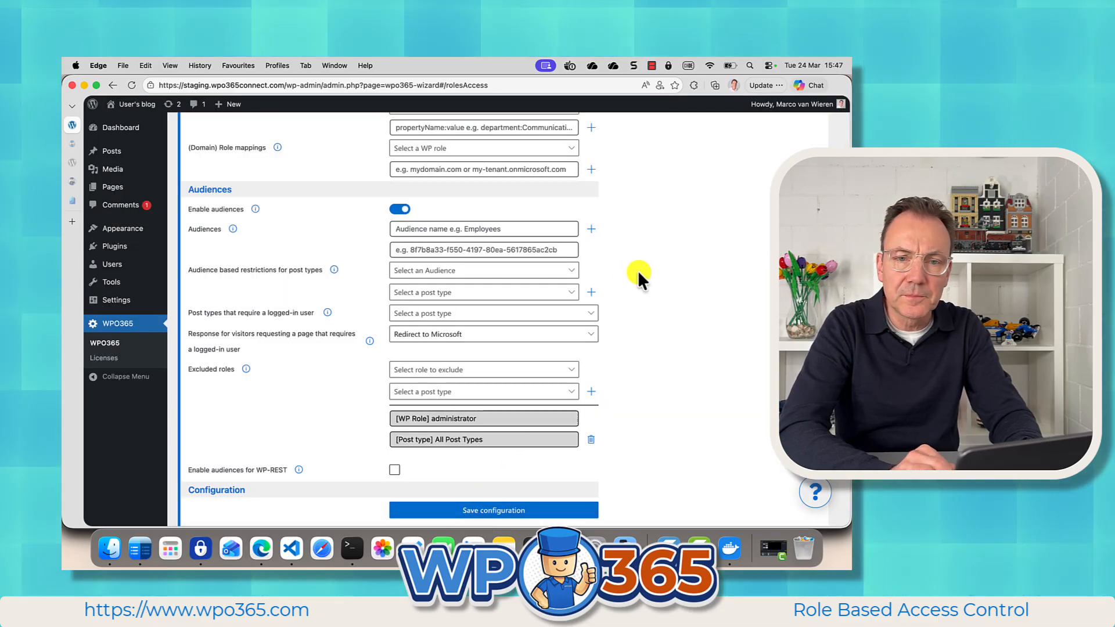
Switch to the test visitor's browser profile and reload the /logged-in-users/ post URL to check the response to a visitor who is not logged in
left_click(275, 64)
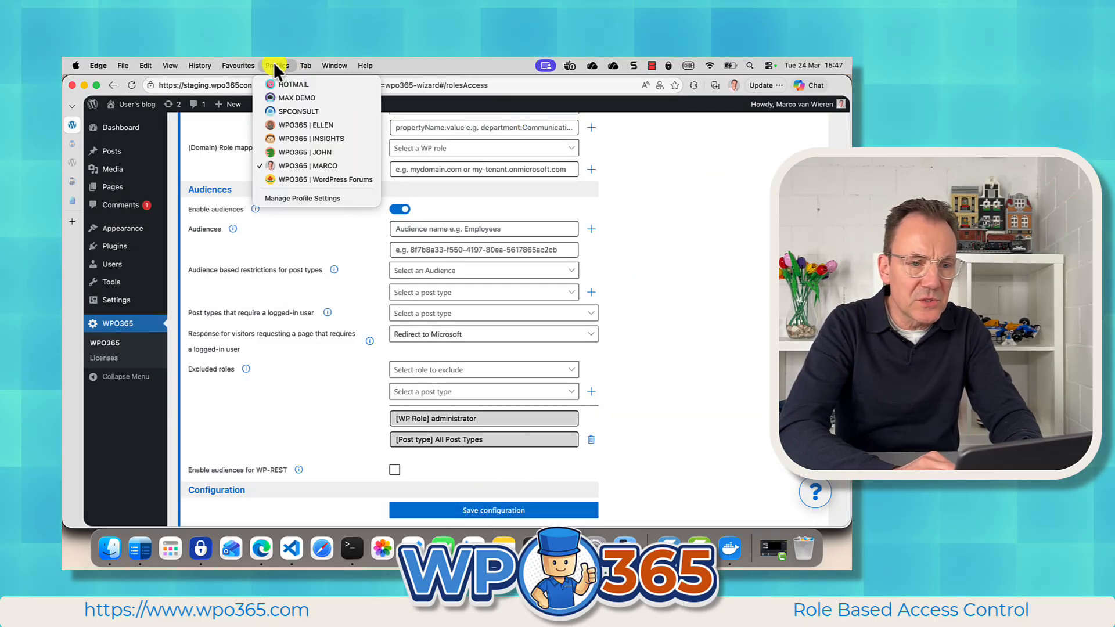
left_click(288, 151)
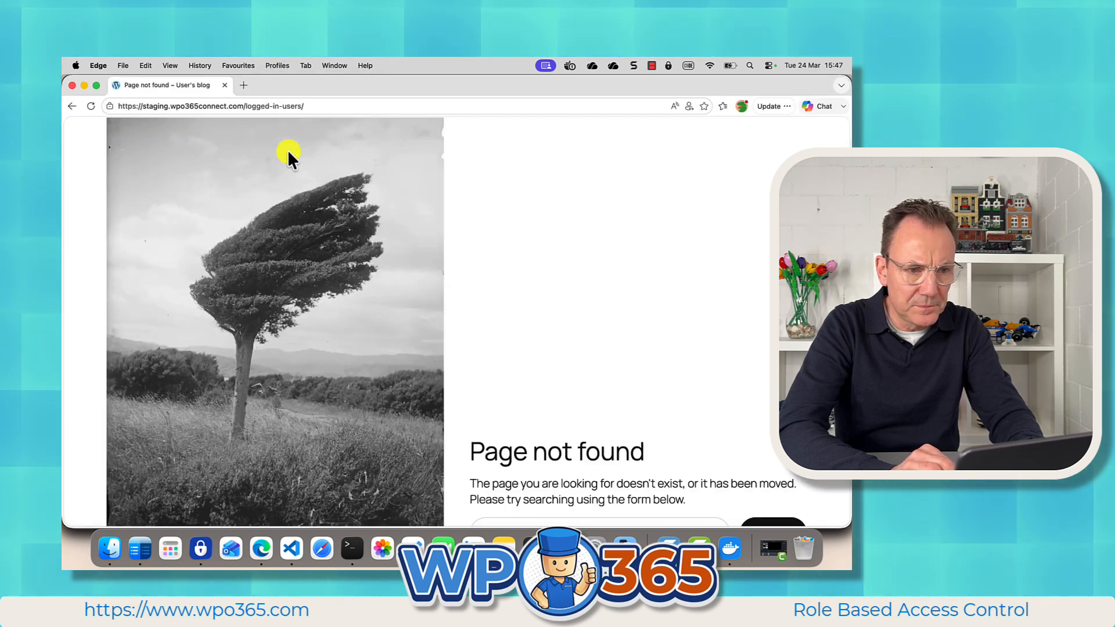
left_click(283, 106)
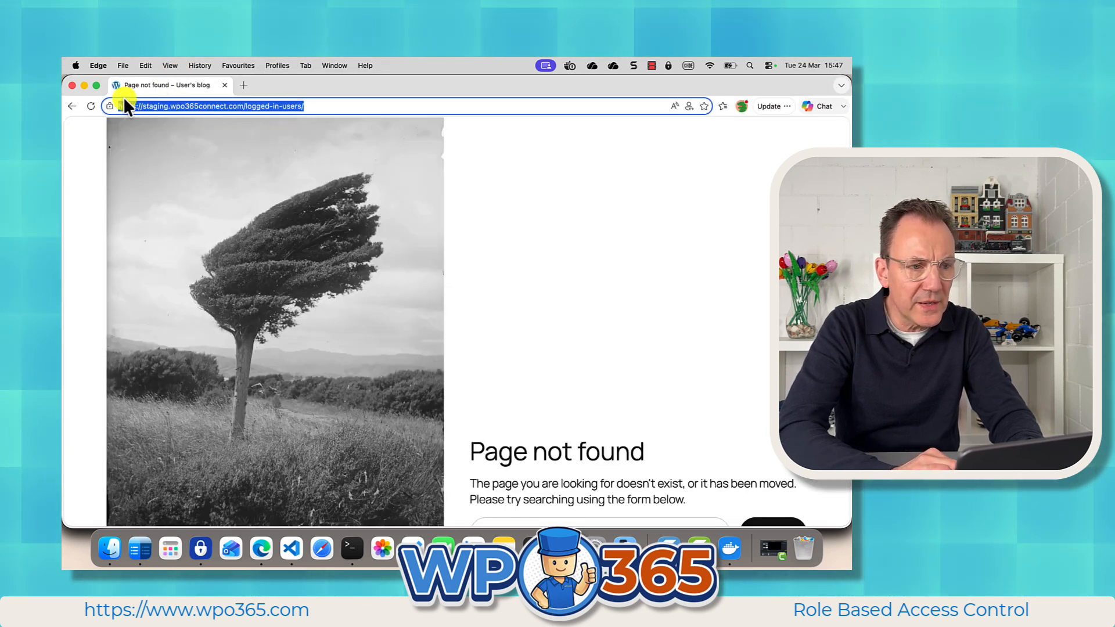
left_click(91, 106)
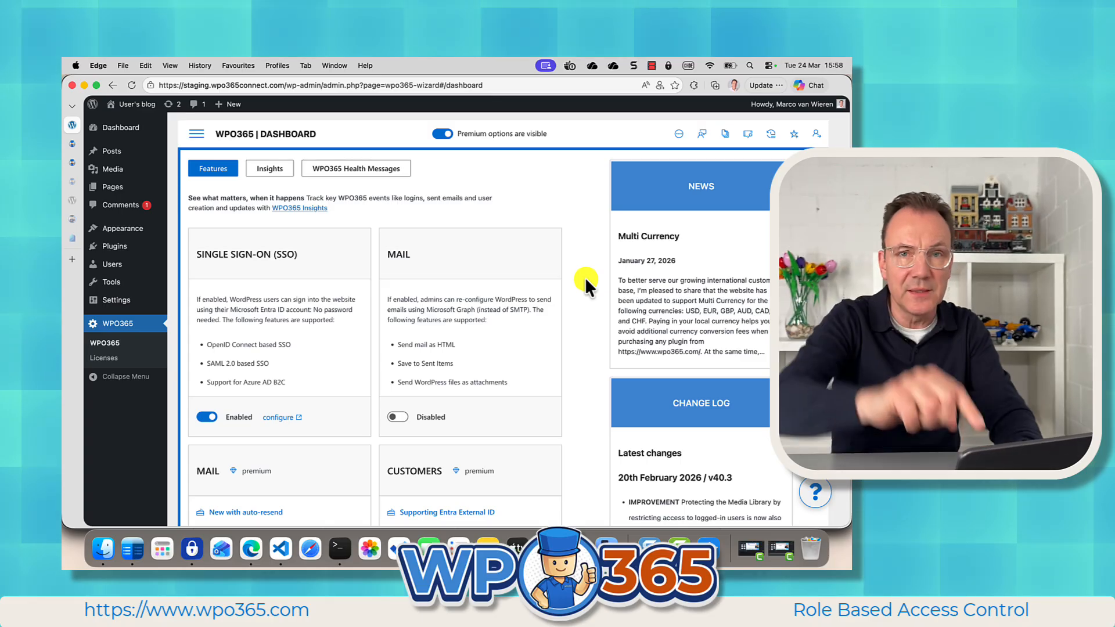
Open the WPO365 contact page from the plugin dashboard, go to the website's home page and look through its feature overview
left_click(815, 492)
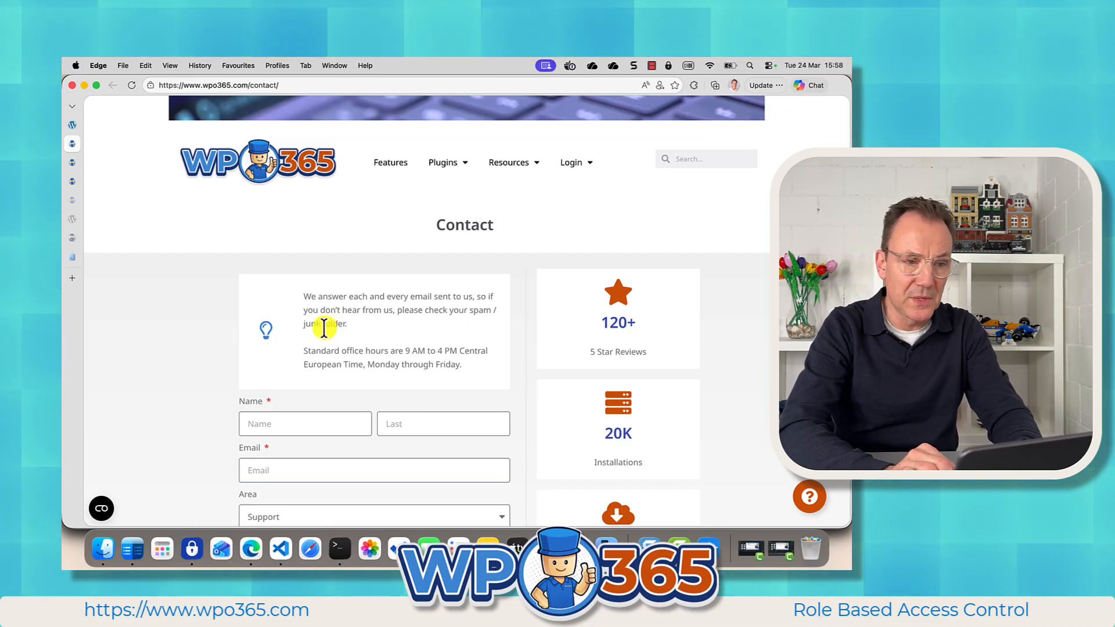
left_click(270, 162)
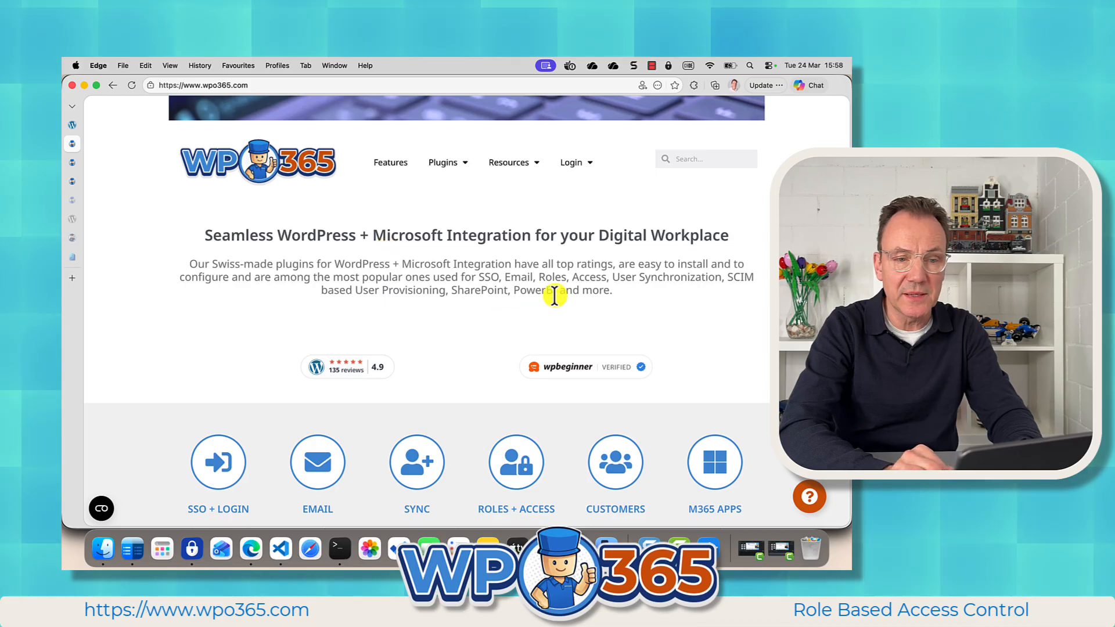
scroll(460, 301, "down", 4)
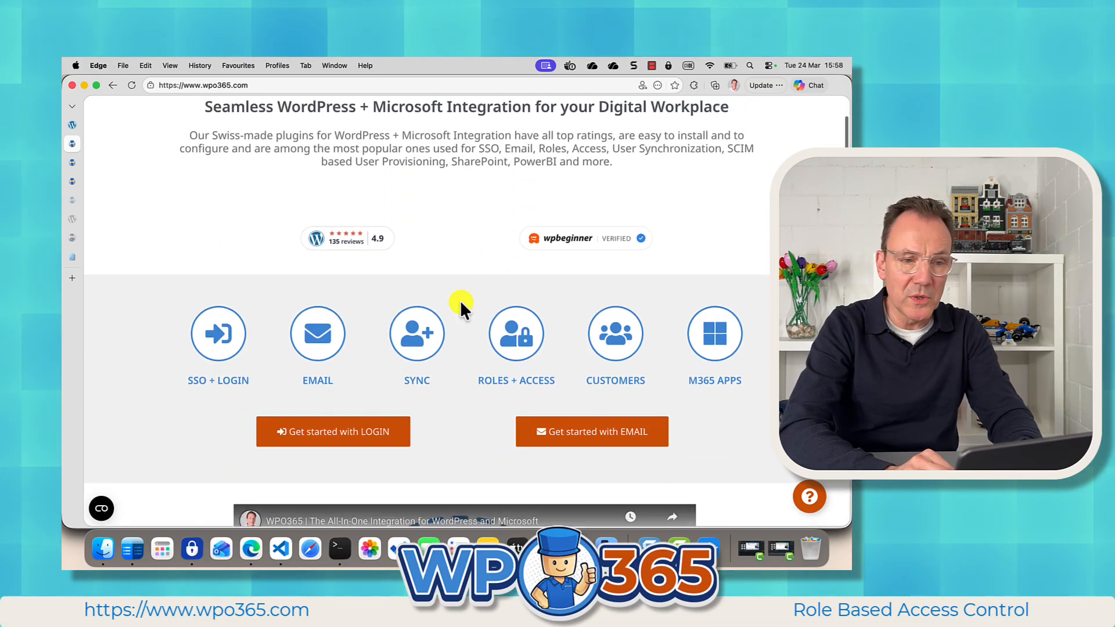
scroll(460, 300, "down", 5)
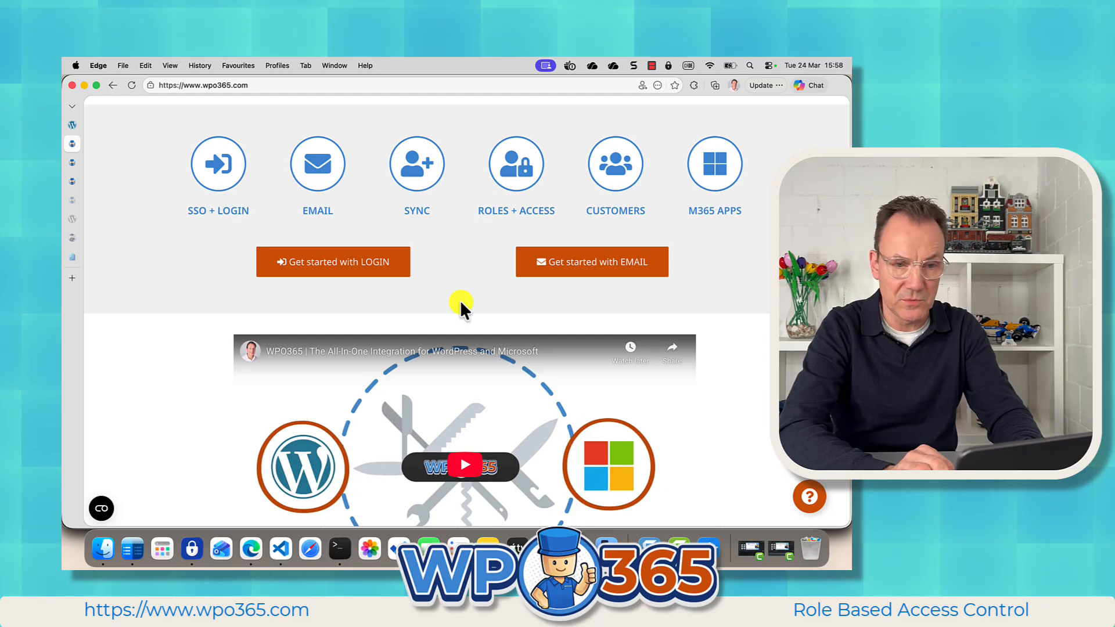
Return to the WPO365 dashboard and open the plugin's reviews page on WordPress.org
left_click(71, 124)
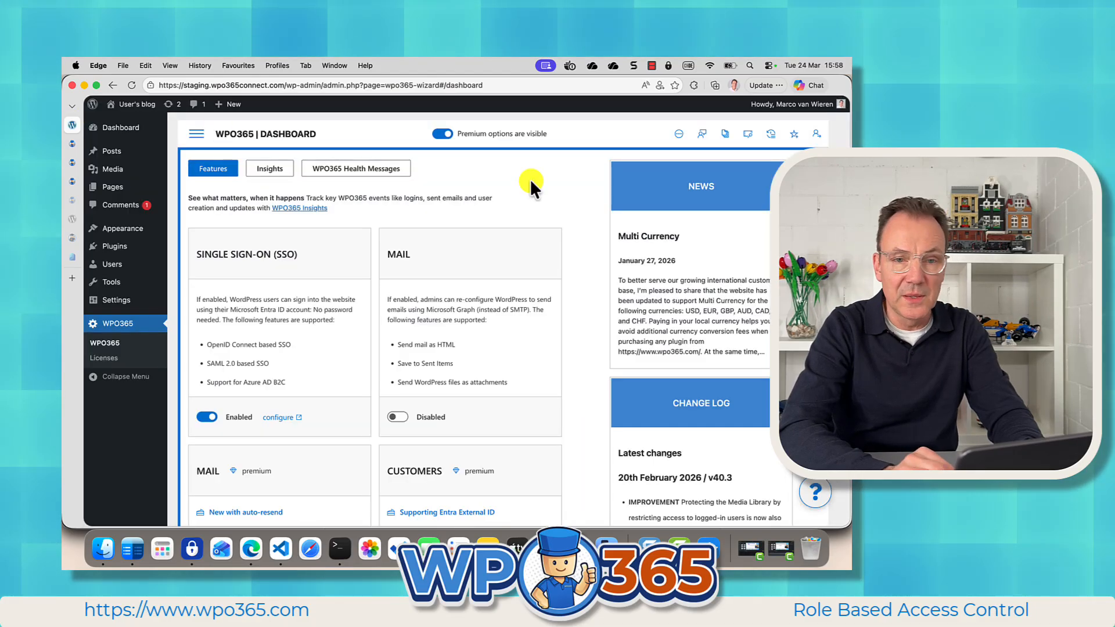
left_click(793, 133)
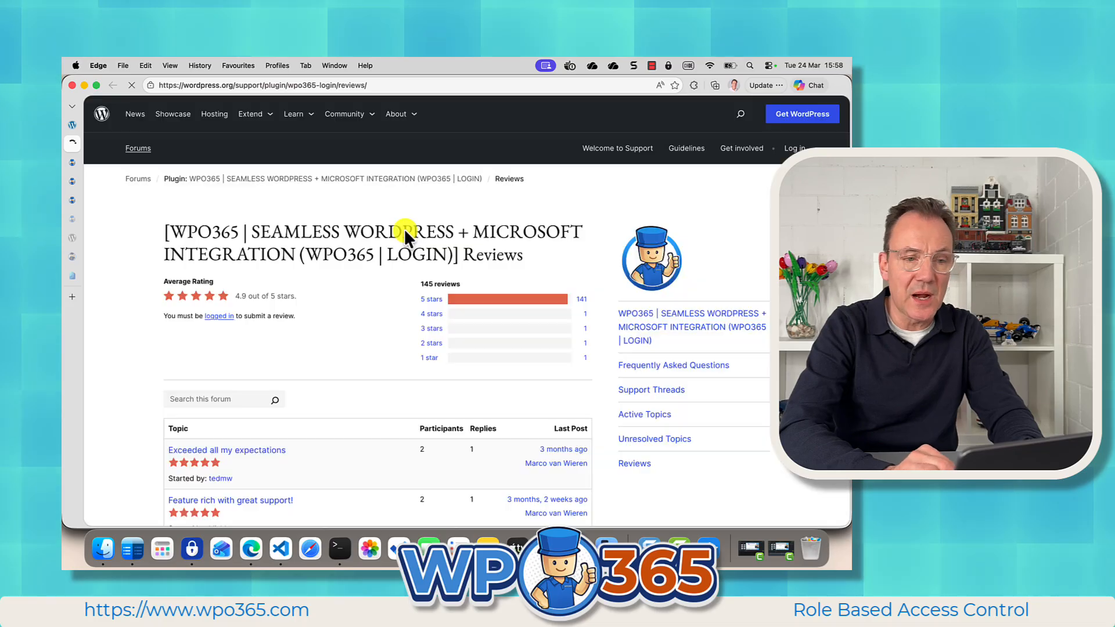